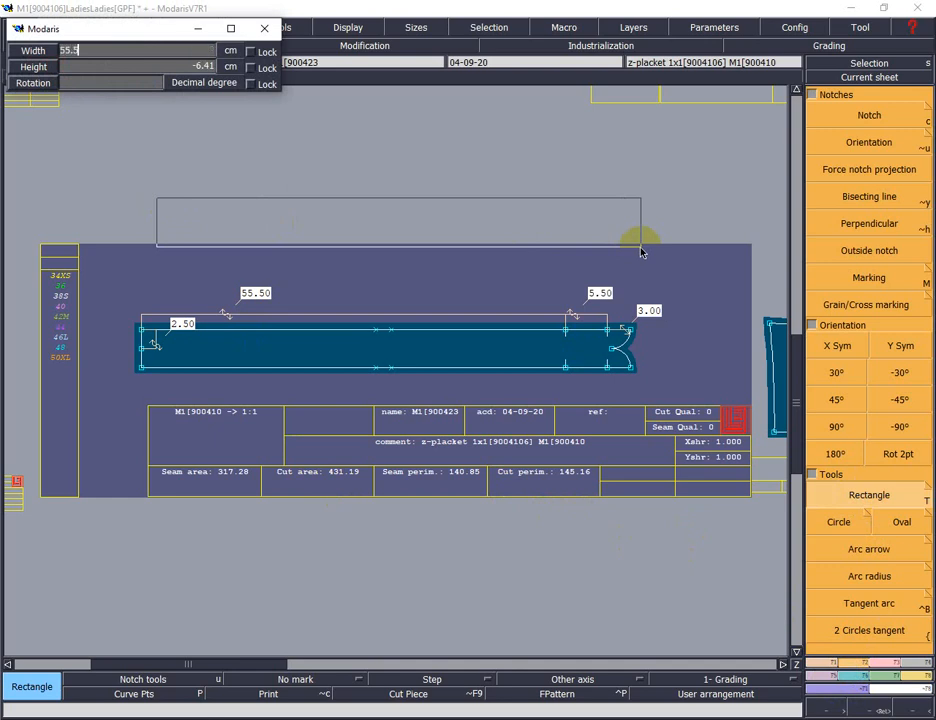
# Draw a 55.50 × 2.50 cm rectangle above the existing placket piece.
pyautogui.write('0')
pyautogui.press('Return')
pyautogui.write('2.50')
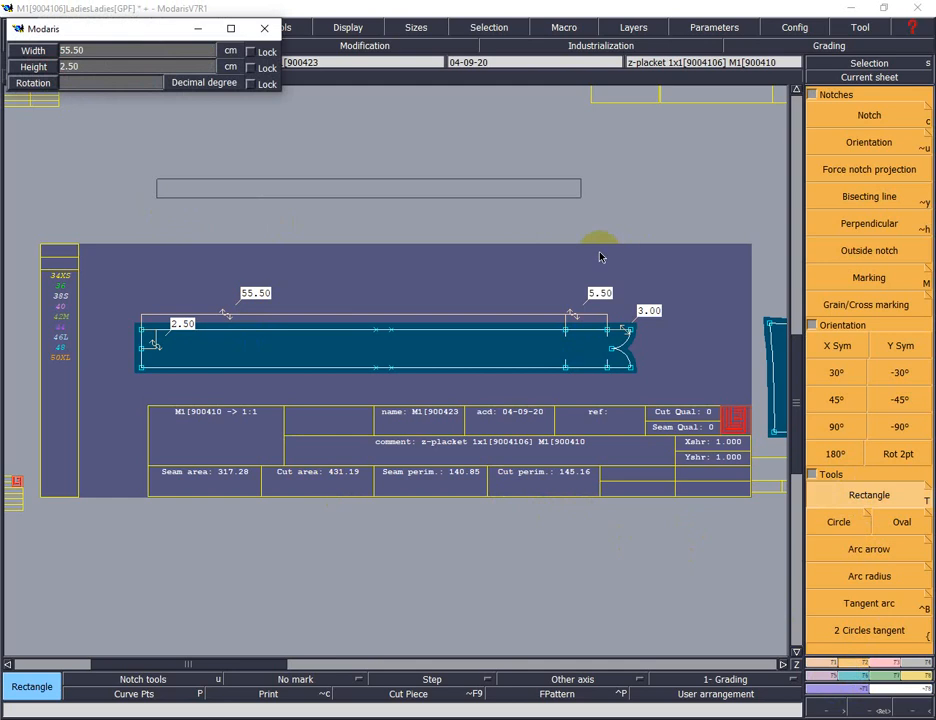
pyautogui.click(478, 253)
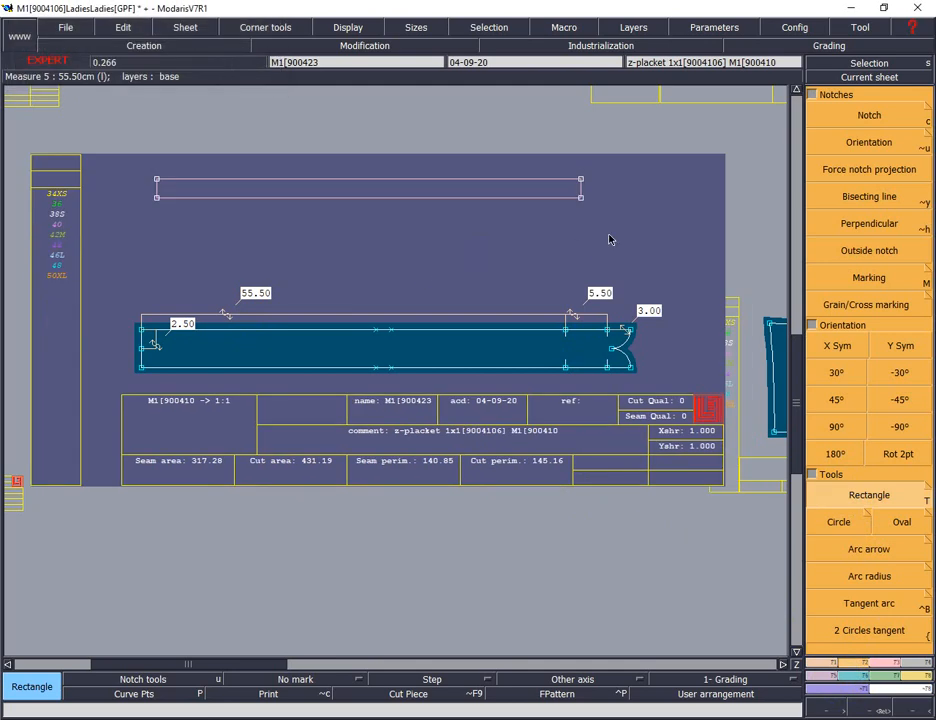
# Create two parallels outside the rectangle's outer short edge, the first at 5.5 cm and the second 3 cm beyond it.
pyautogui.press('l')
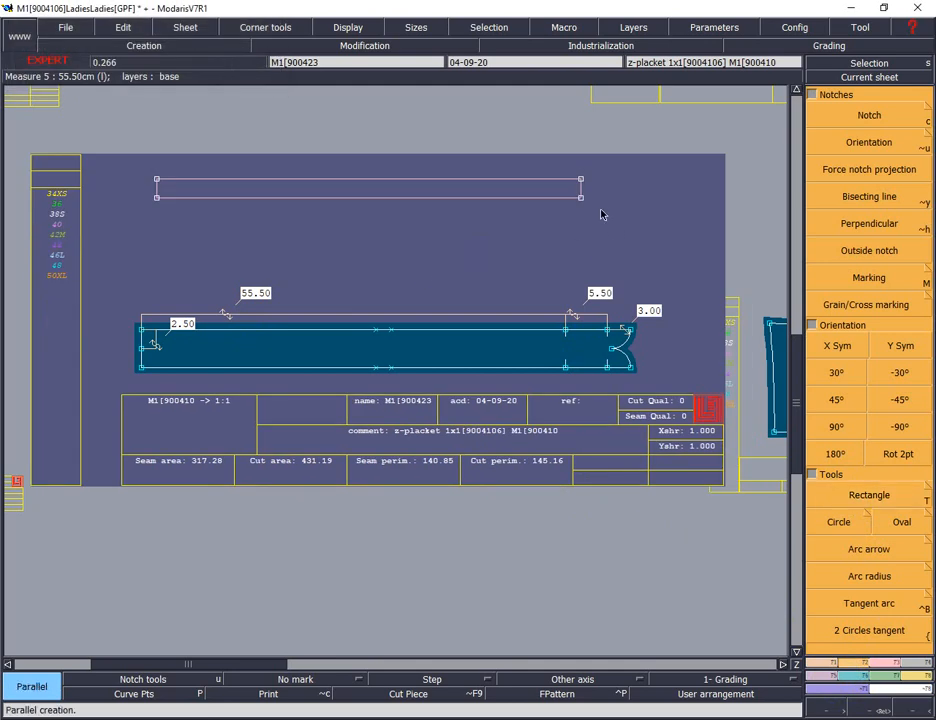
pyautogui.click(589, 192)
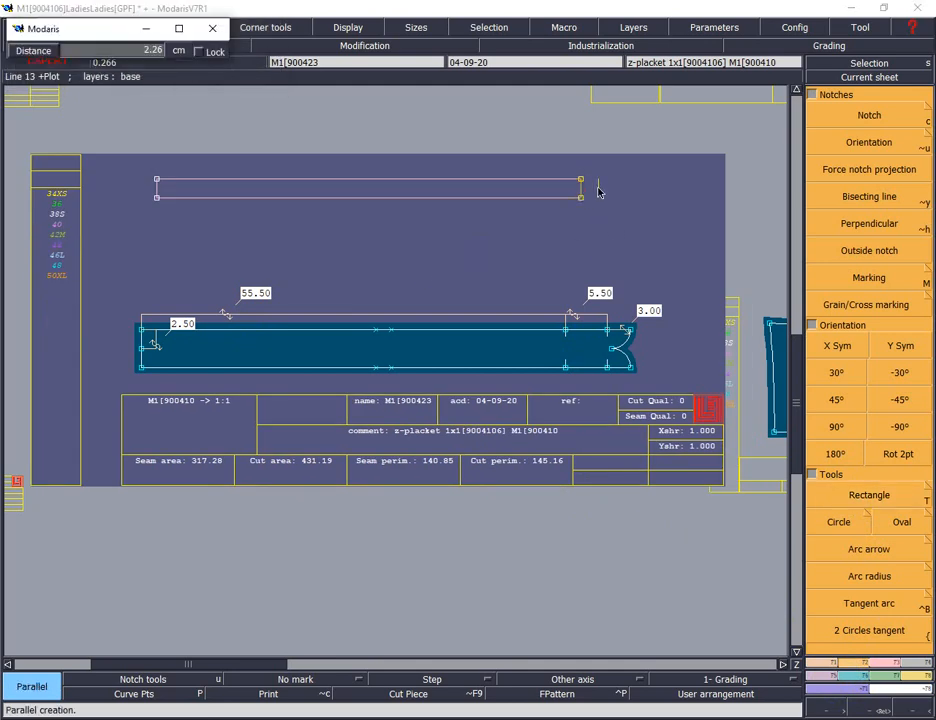
pyautogui.write('5.5')
pyautogui.press('Return')
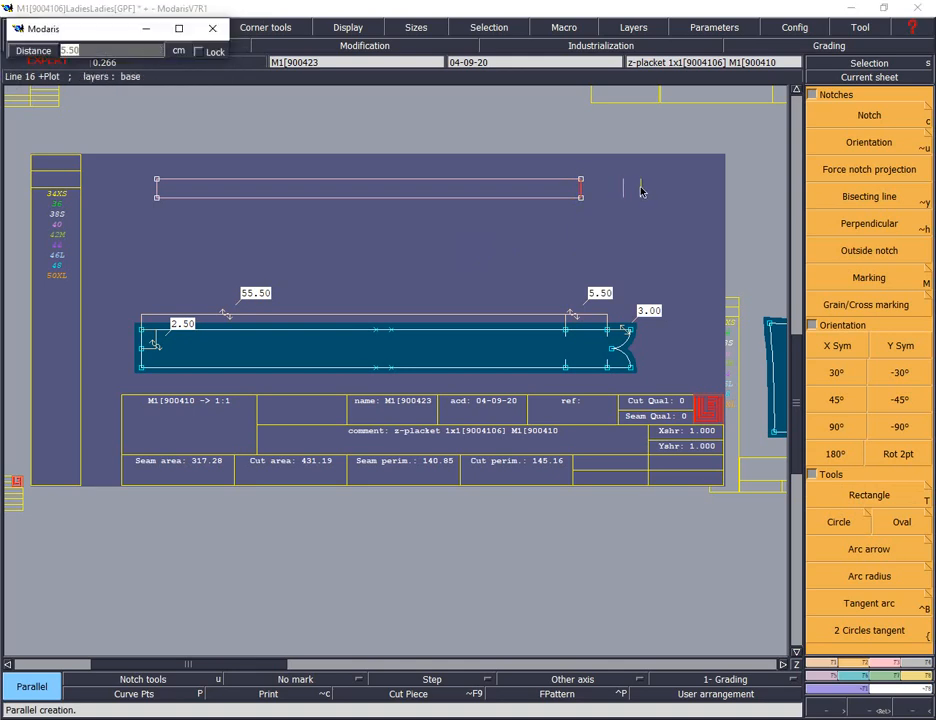
pyautogui.press('Return')
# Draw upper and lower Bezier lines joining the rectangle's outer corners to both parallel lines.
pyautogui.press('z')
pyautogui.moveTo(516, 158); pyautogui.dragTo(687, 260)
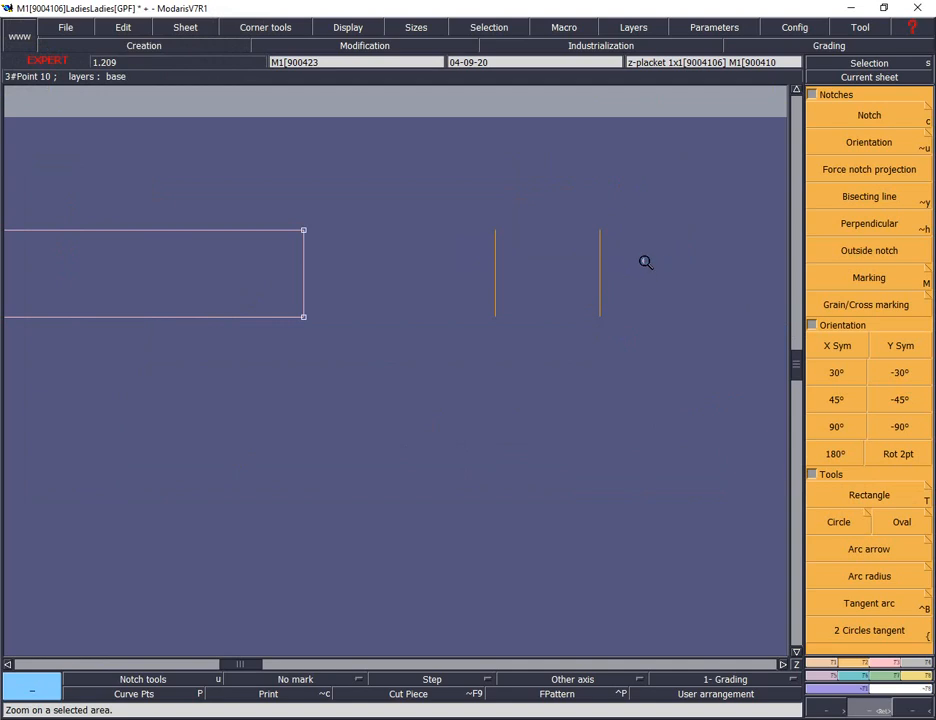
pyautogui.press('b')
pyautogui.click(303, 231)
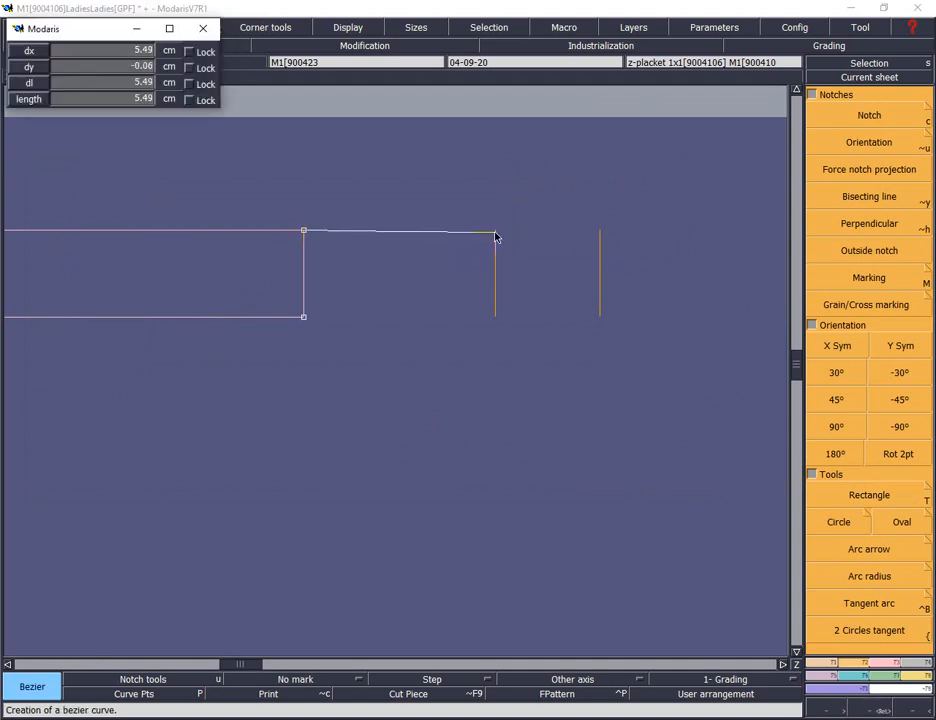
pyautogui.click(495, 233)
pyautogui.click(600, 242)
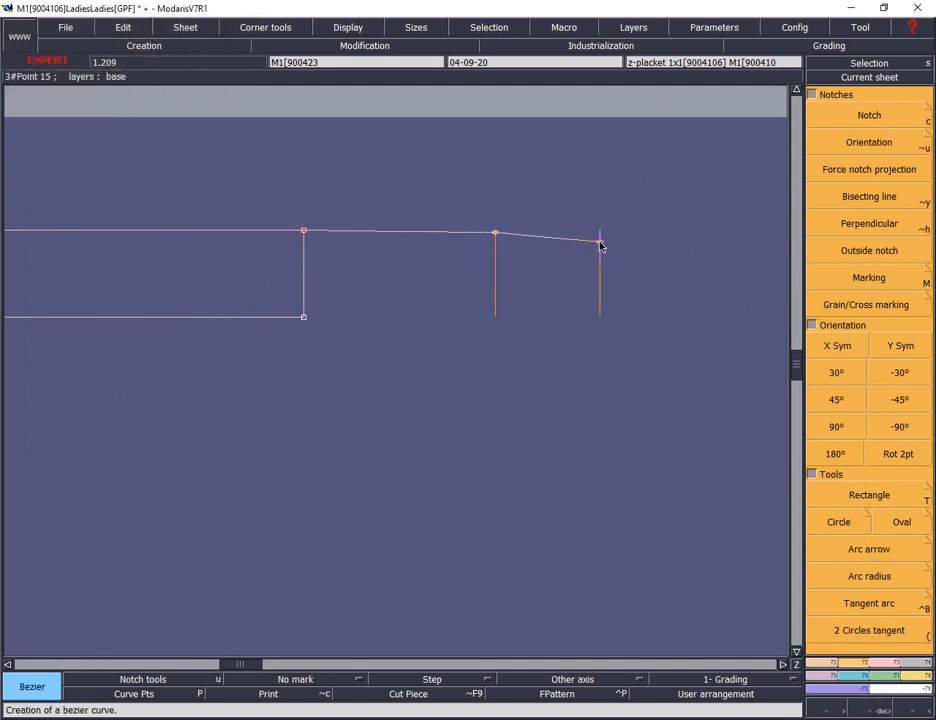
pyautogui.click(600, 317)
pyautogui.click(495, 311)
pyautogui.click(304, 317)
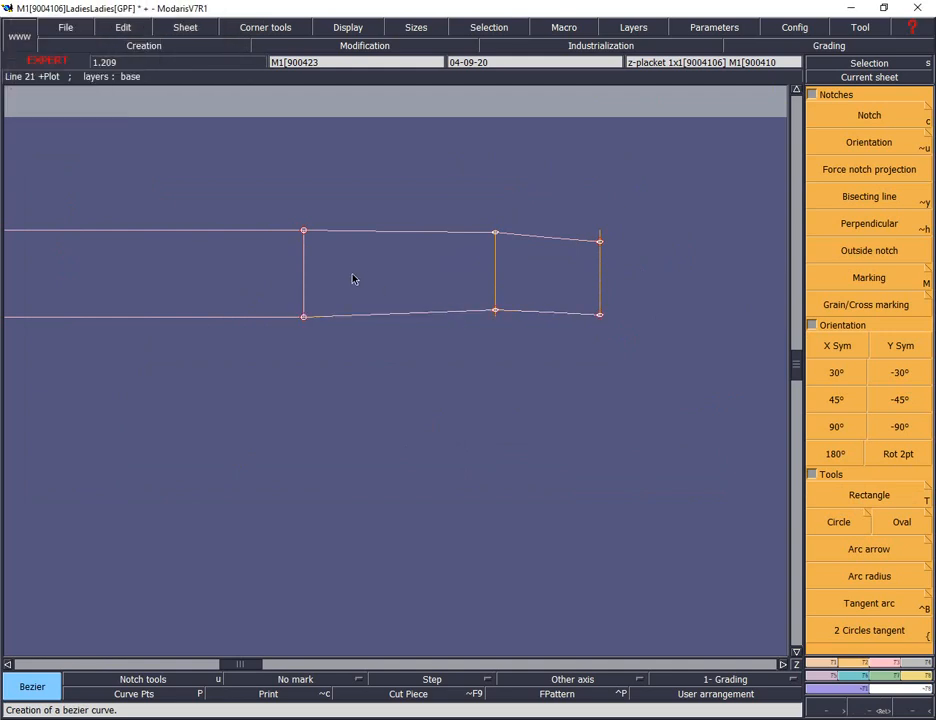
# Align the upper Bezier line's points on a horizontal axis, starting with the end point relative to the middle point.
pyautogui.press('a')
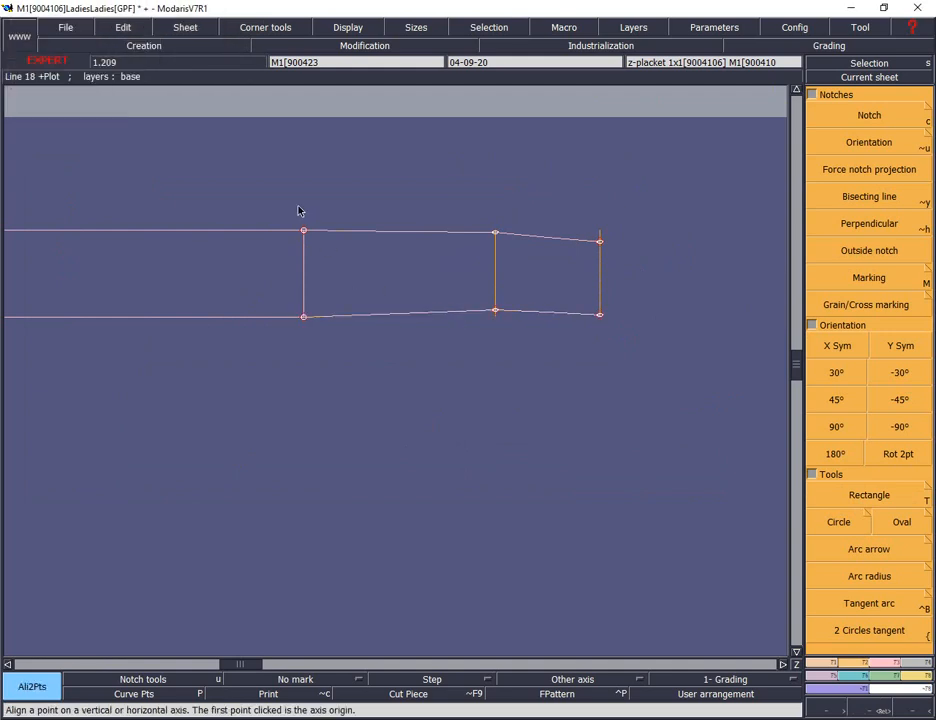
pyautogui.click(495, 233)
pyautogui.click(600, 241)
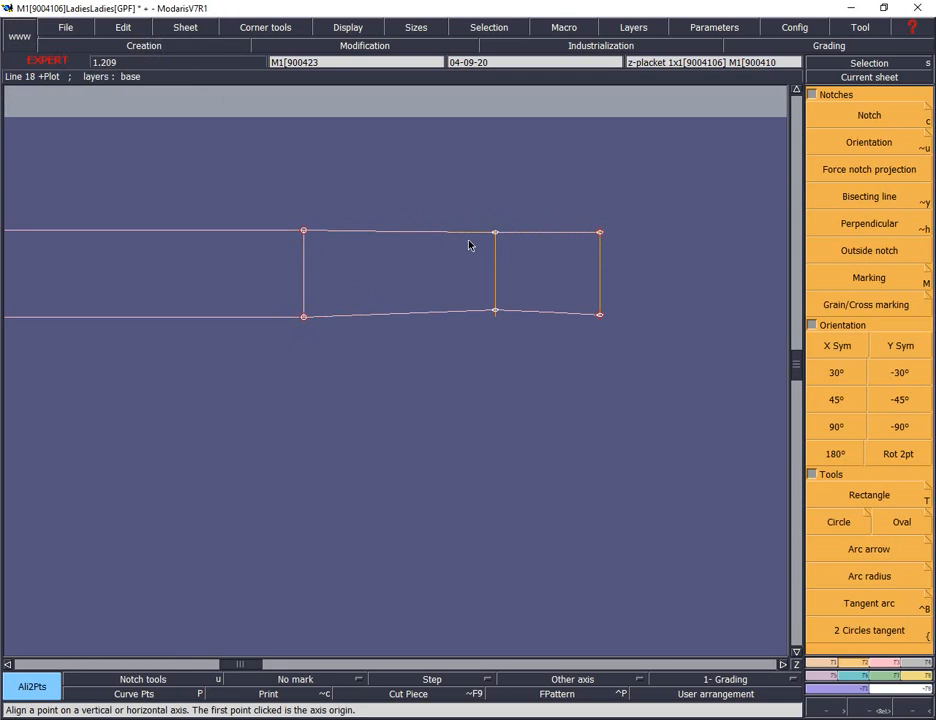
pyautogui.click(303, 231)
pyautogui.click(495, 234)
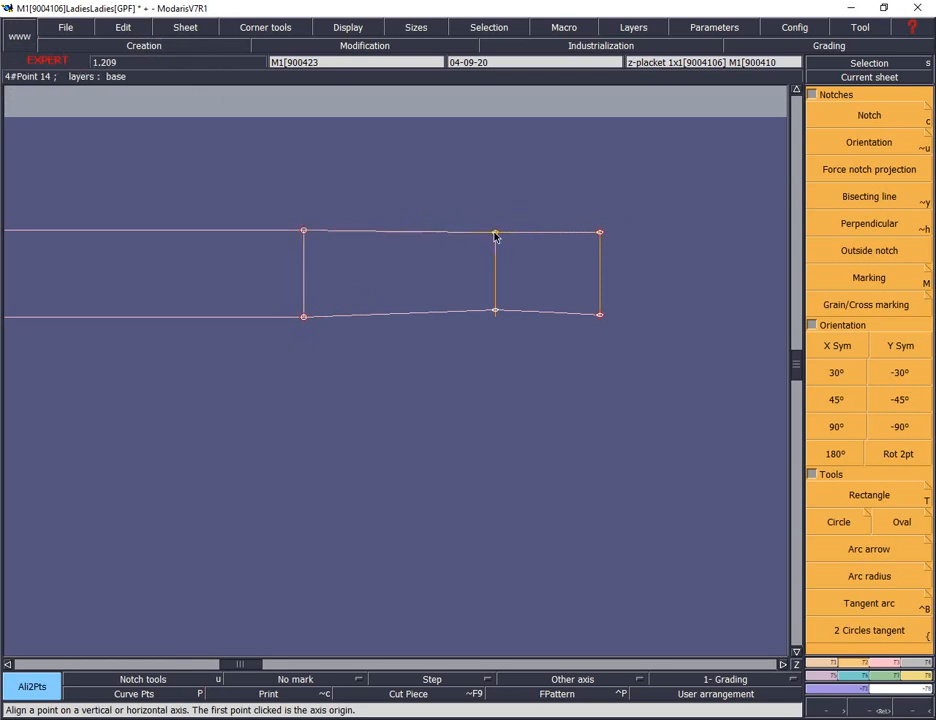
# Reshape the middle and end points of both Bezier lines onto the ends of the parallels, straightening the extension.
pyautogui.press('r')
pyautogui.click(496, 234)
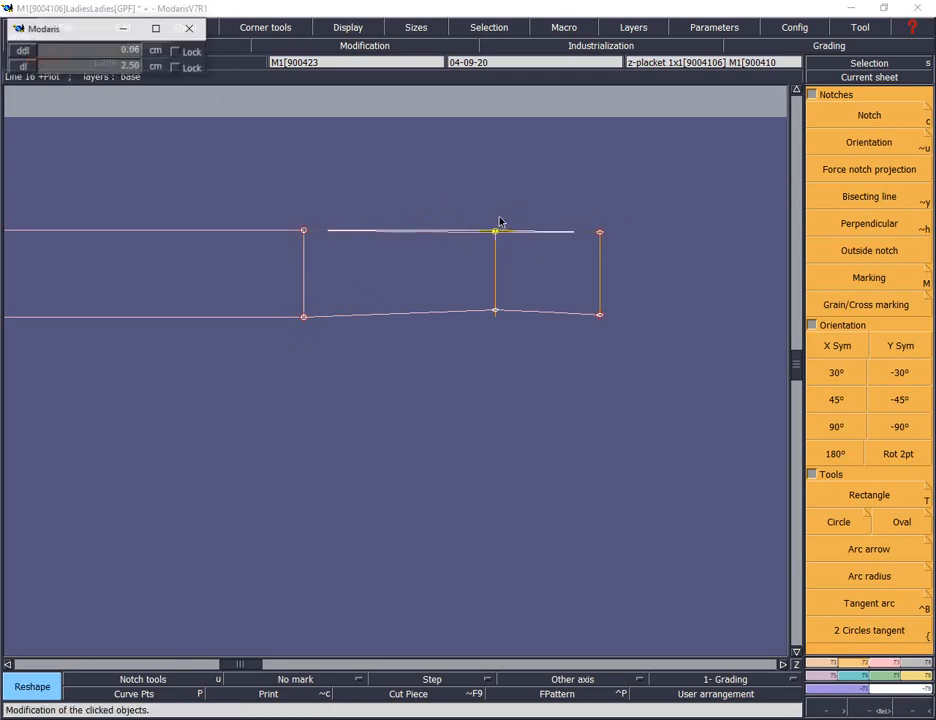
pyautogui.click(499, 219)
pyautogui.click(495, 311)
pyautogui.click(495, 359)
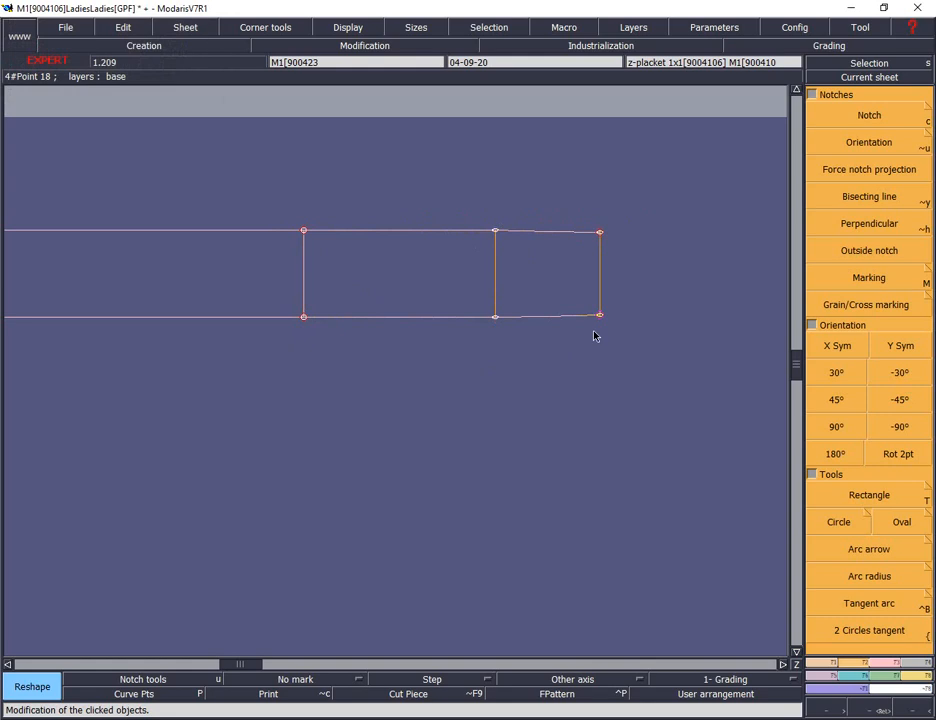
pyautogui.click(600, 318)
pyautogui.click(607, 362)
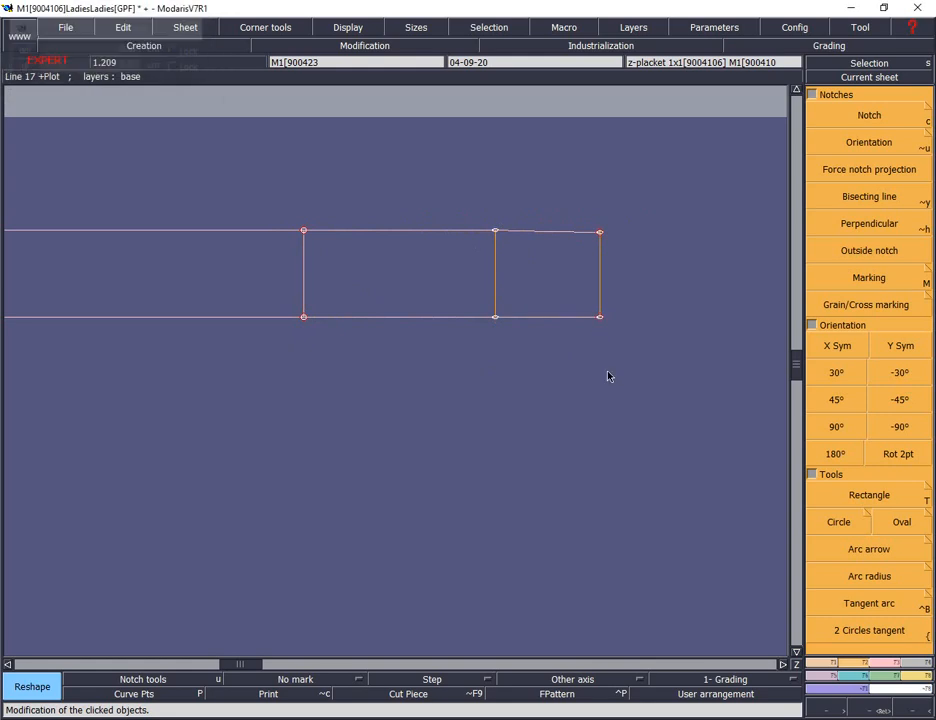
pyautogui.click(603, 236)
pyautogui.click(614, 209)
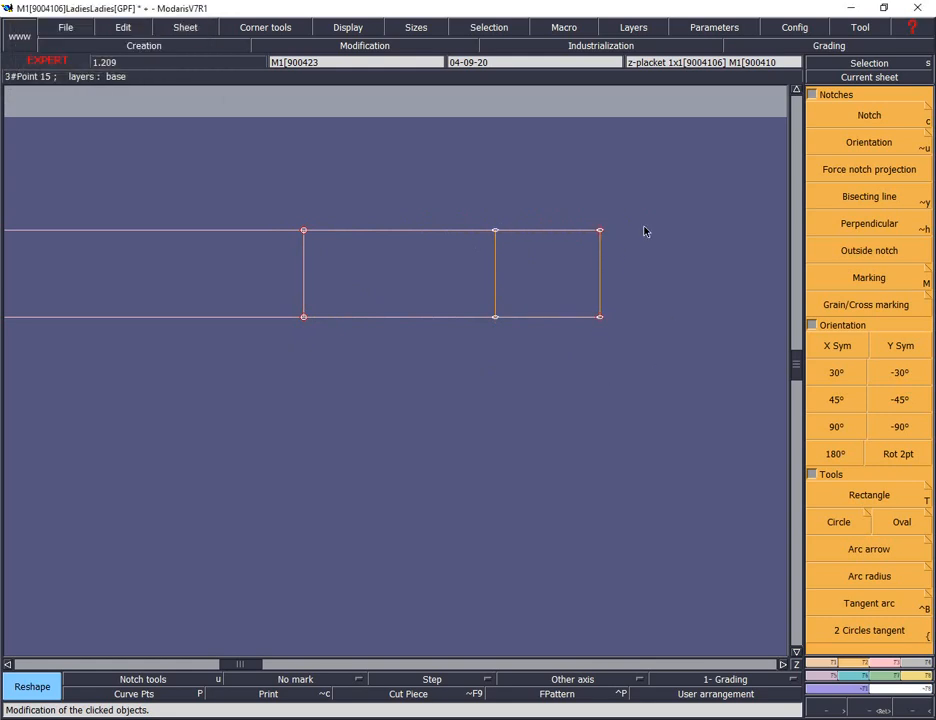
# Create a tangent arc with a 2.5 cm radius at the extension's upper outer corner.
pyautogui.click(862, 608)
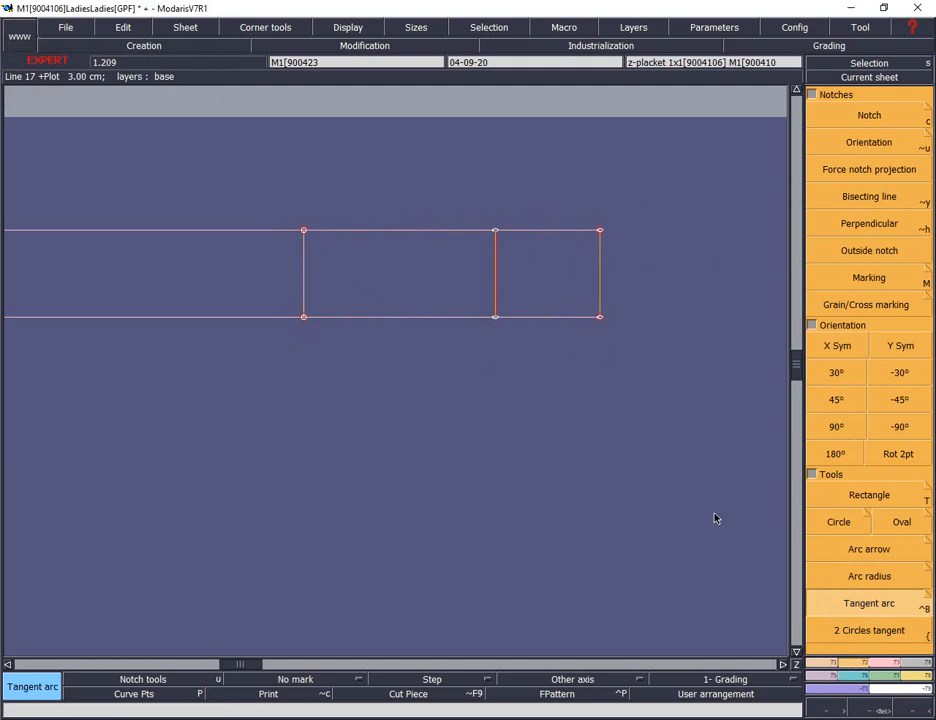
pyautogui.click(601, 236)
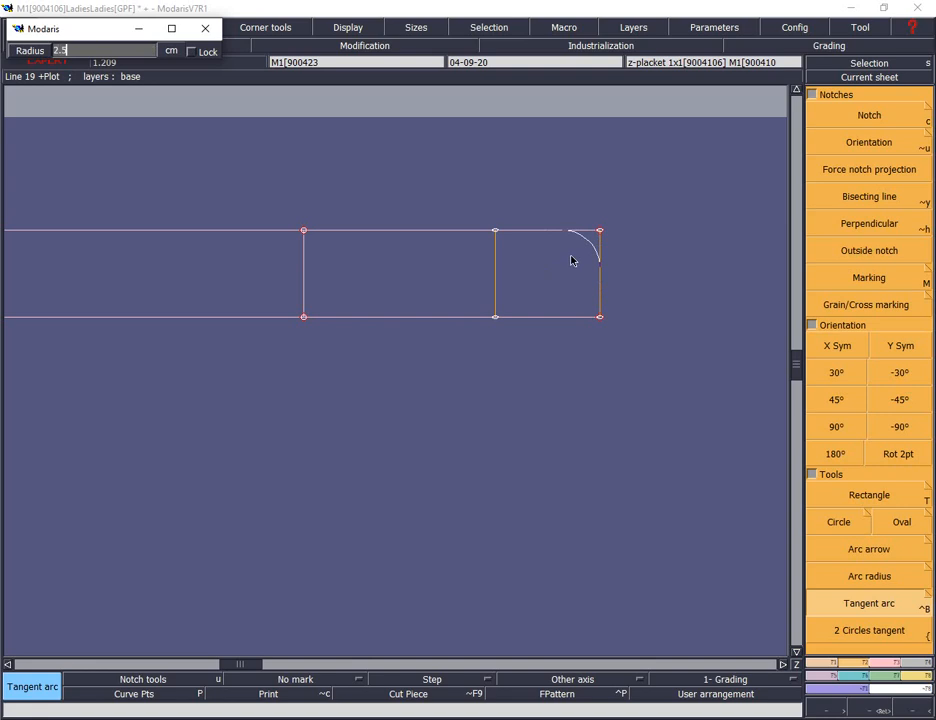
pyautogui.write('2.5')
pyautogui.press('Return')
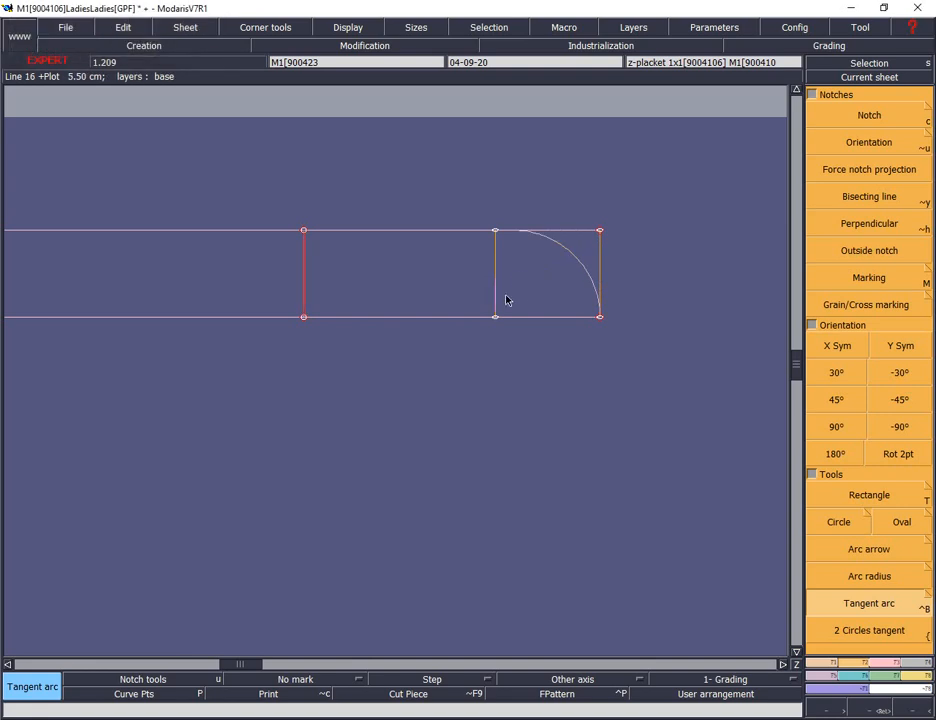
# Extract the half placket with its rounded end as a seam piece and merge the upper edge's curves beside the arc.
pyautogui.press('x')
pyautogui.moveTo(533, 277); pyautogui.dragTo(270, 279)
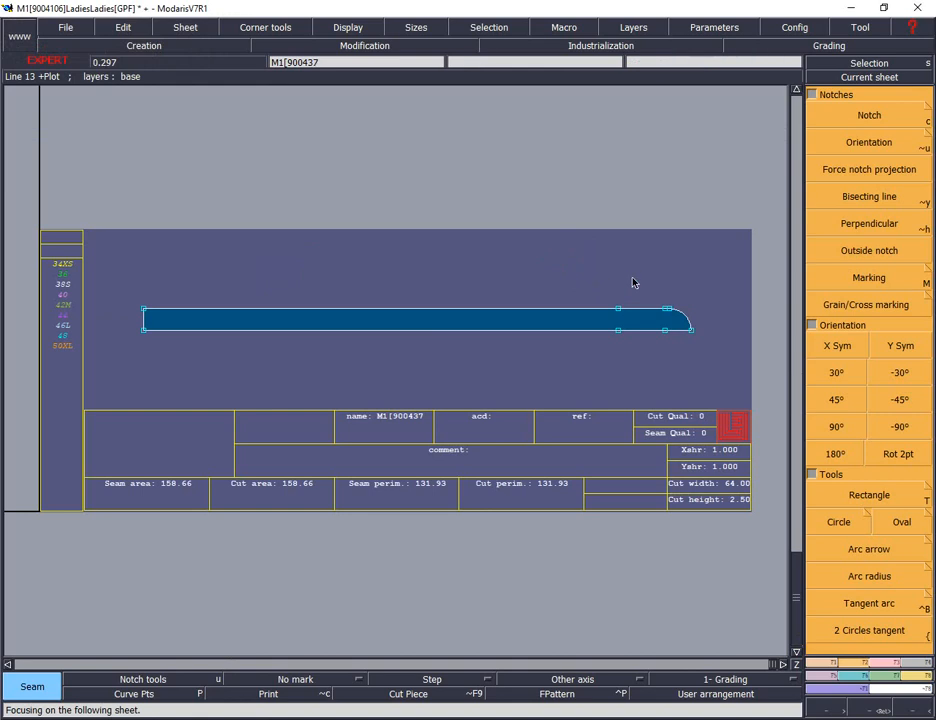
pyautogui.press('z')
pyautogui.moveTo(146, 255); pyautogui.dragTo(735, 366)
pyautogui.moveTo(604, 290); pyautogui.dragTo(750, 446)
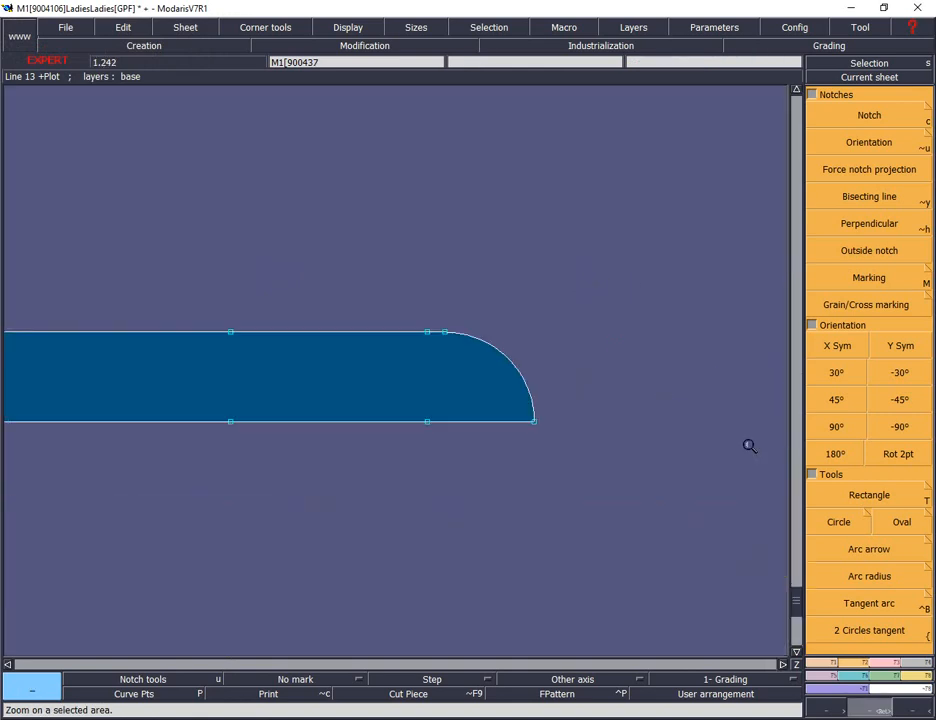
pyautogui.press('m')
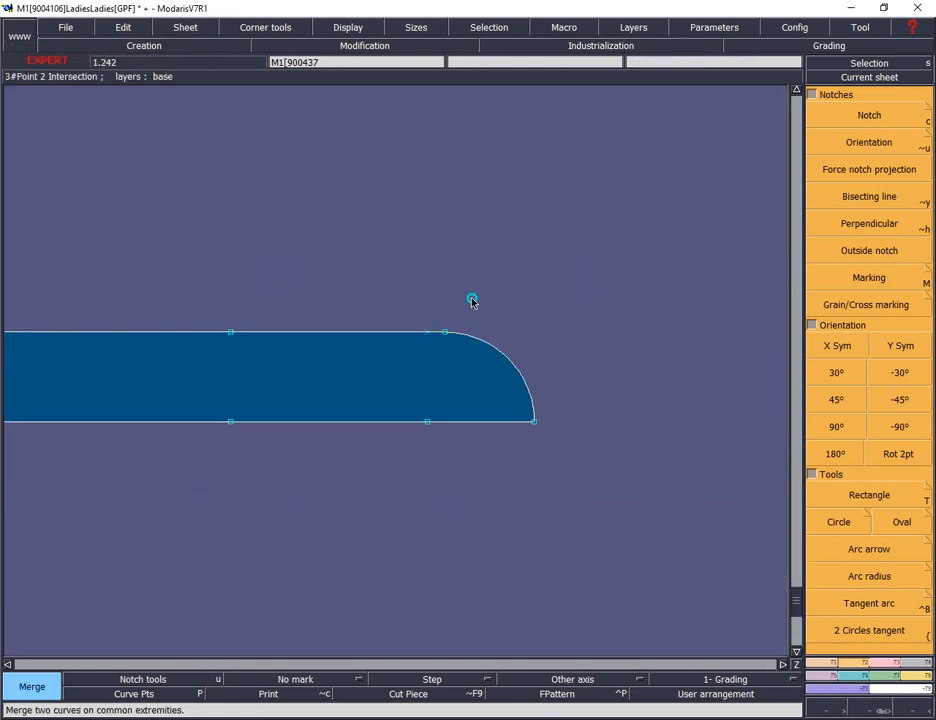
pyautogui.press('space')
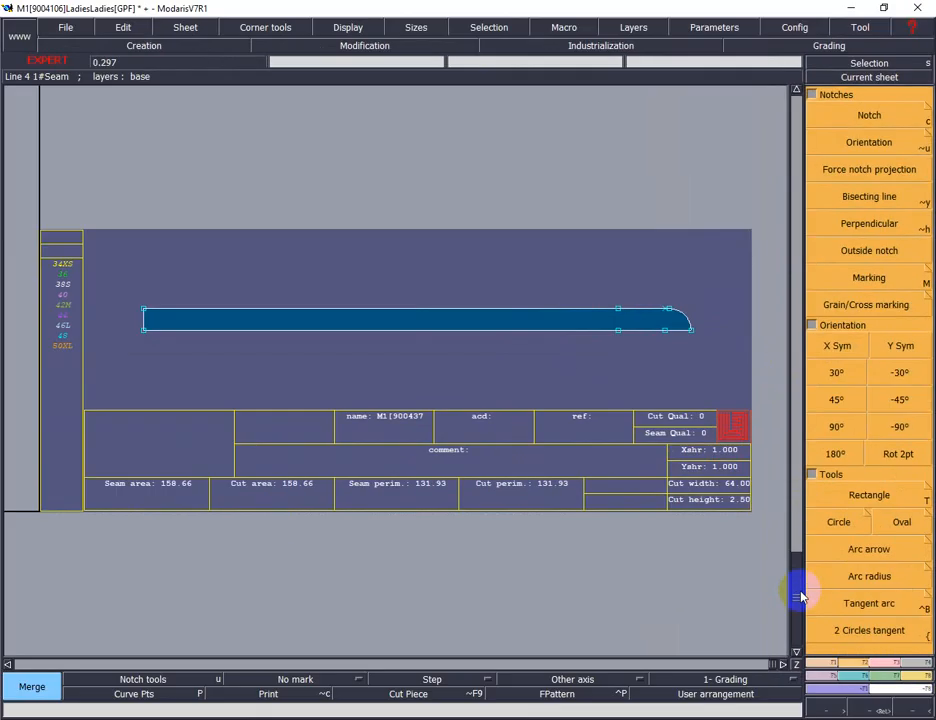
# Mirror the half placket about its upper long edge with Sym2Pts to form the full piece.
pyautogui.click(850, 674)
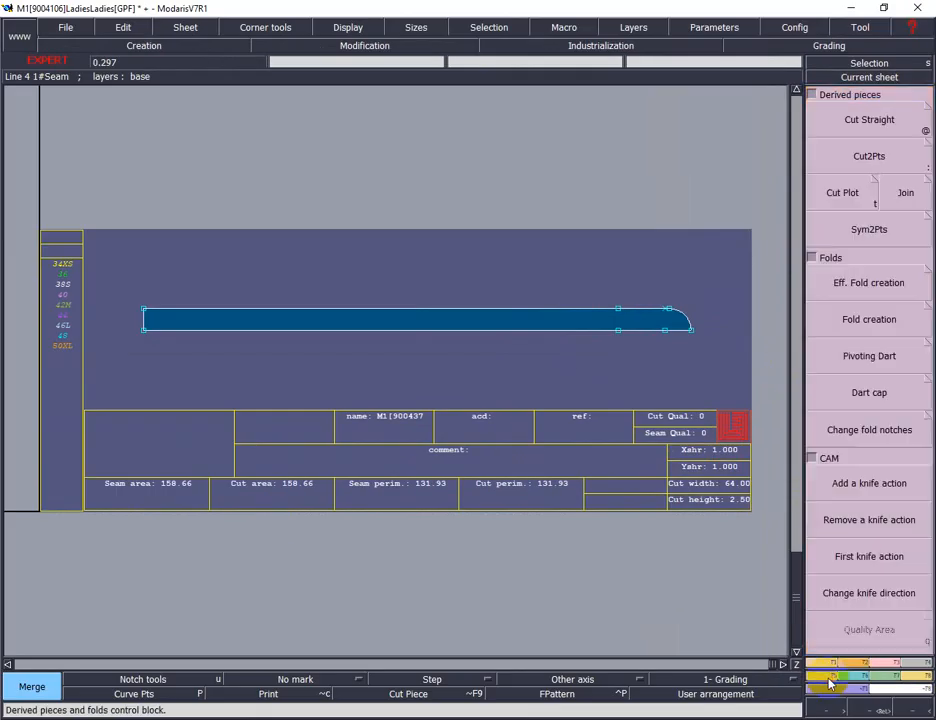
pyautogui.click(869, 229)
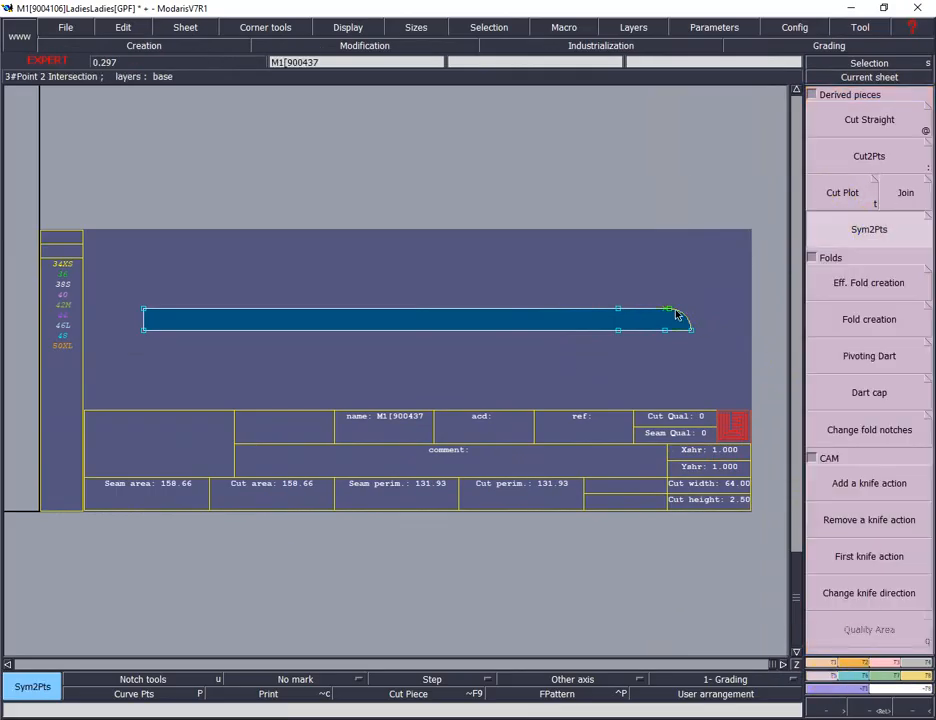
pyautogui.click(672, 311)
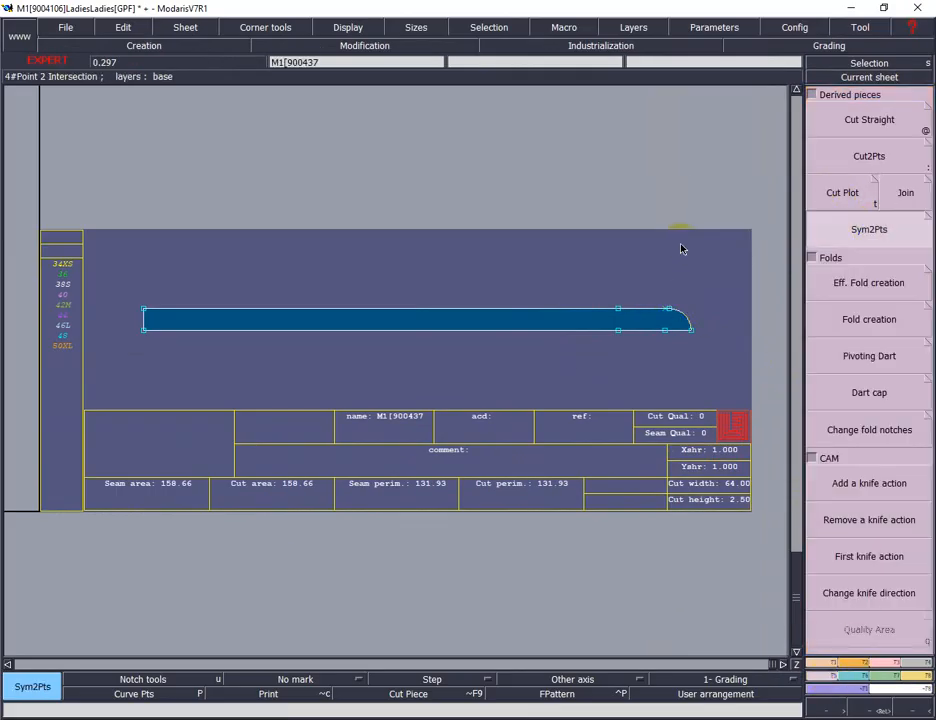
pyautogui.click(144, 309)
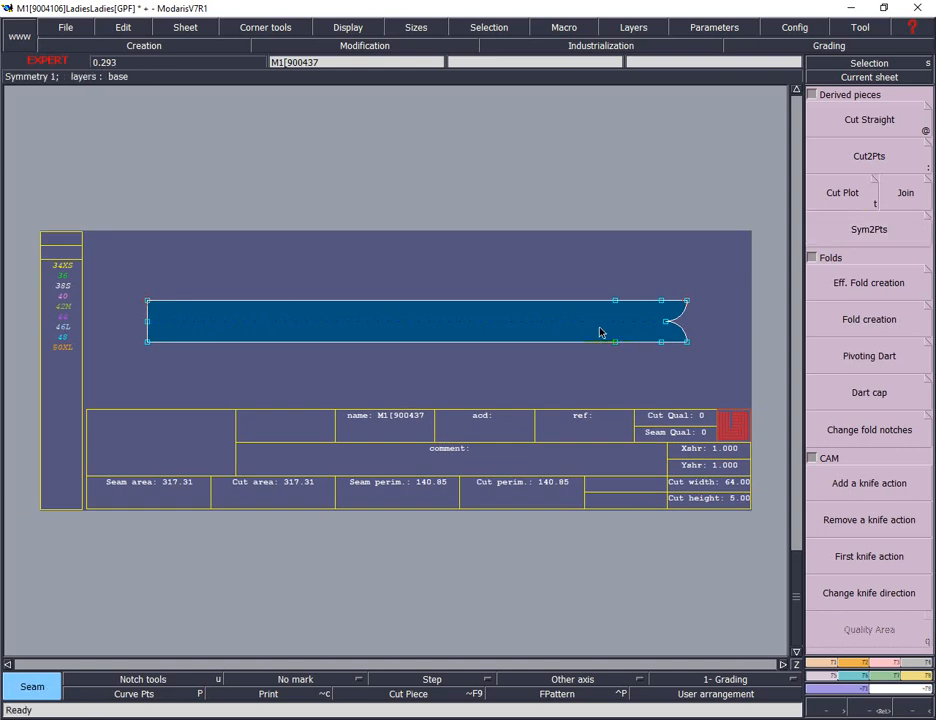
# Extract the mirrored full placket as a seam piece with a curve prolongation of 0.00.
pyautogui.click(151, 88)
pyautogui.click(25, 62)
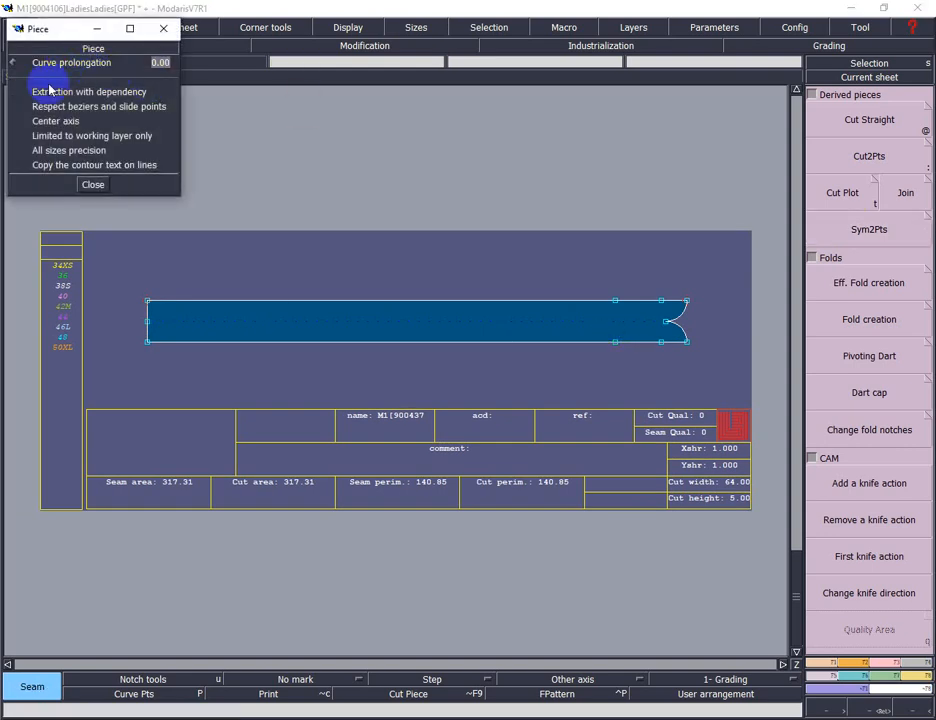
pyautogui.click(569, 318)
# Apply a 0.80 cm line seam allowance to all edges of the full placket.
pyautogui.hotkey('ctrl', 'a')
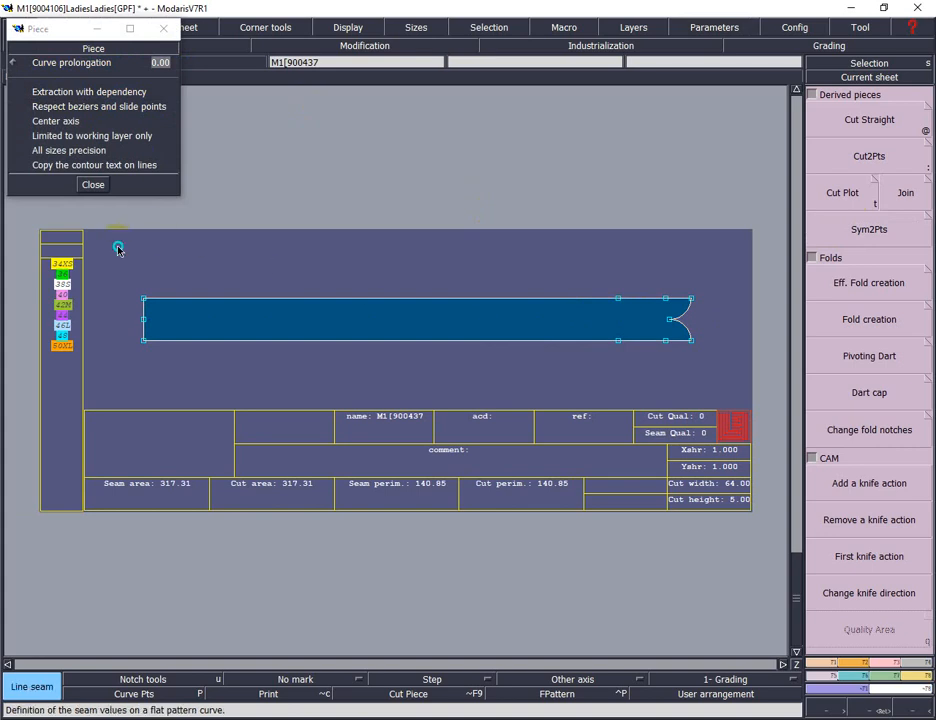
pyautogui.moveTo(119, 246); pyautogui.dragTo(777, 434)
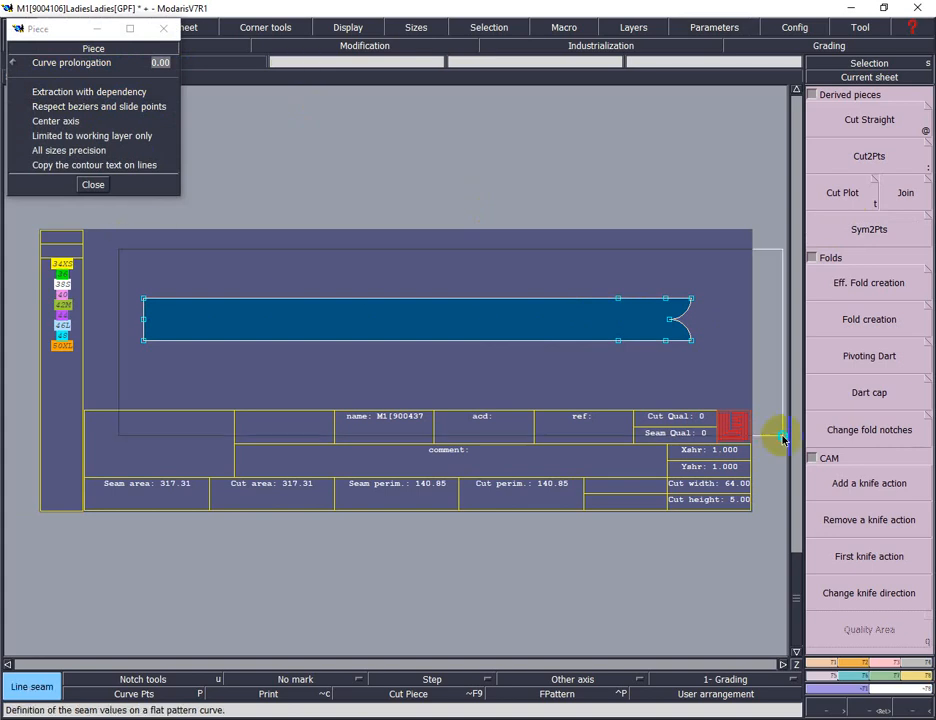
pyautogui.click(578, 342)
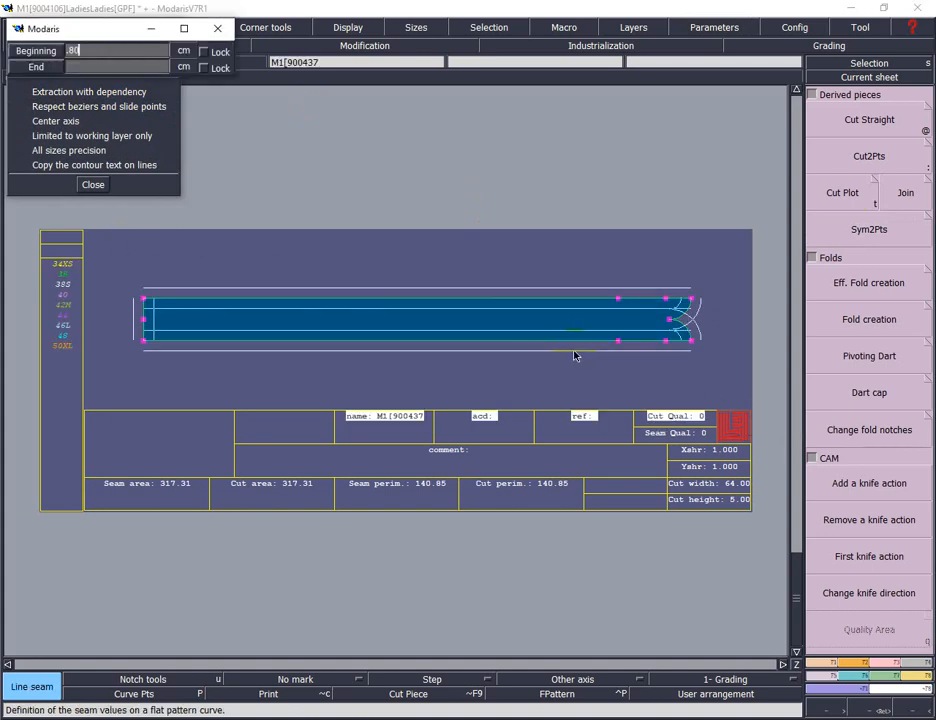
pyautogui.press('Return')
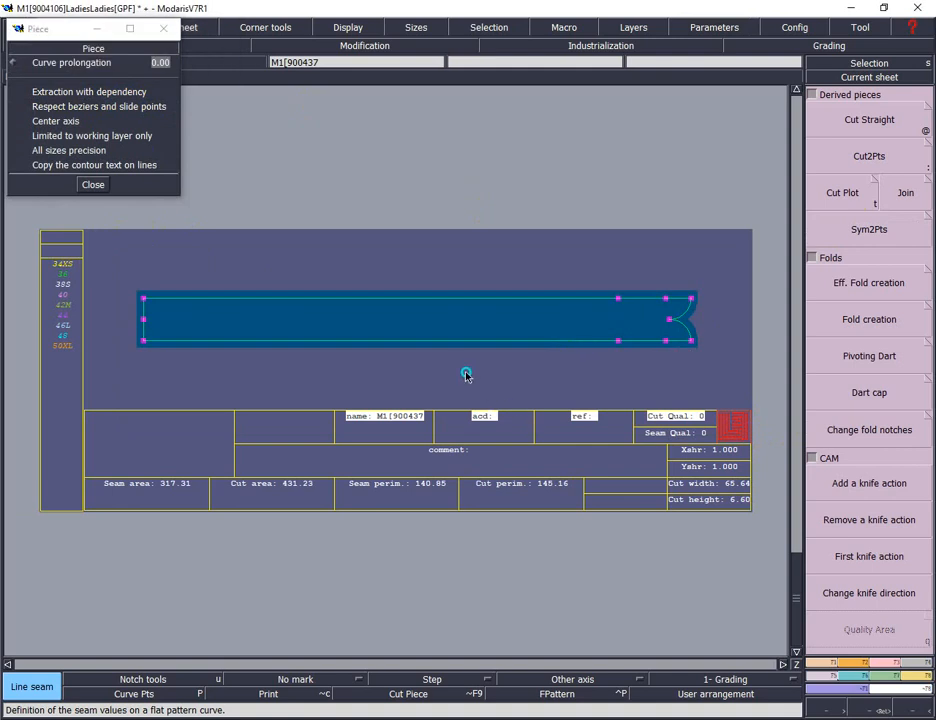
pyautogui.click(93, 184)
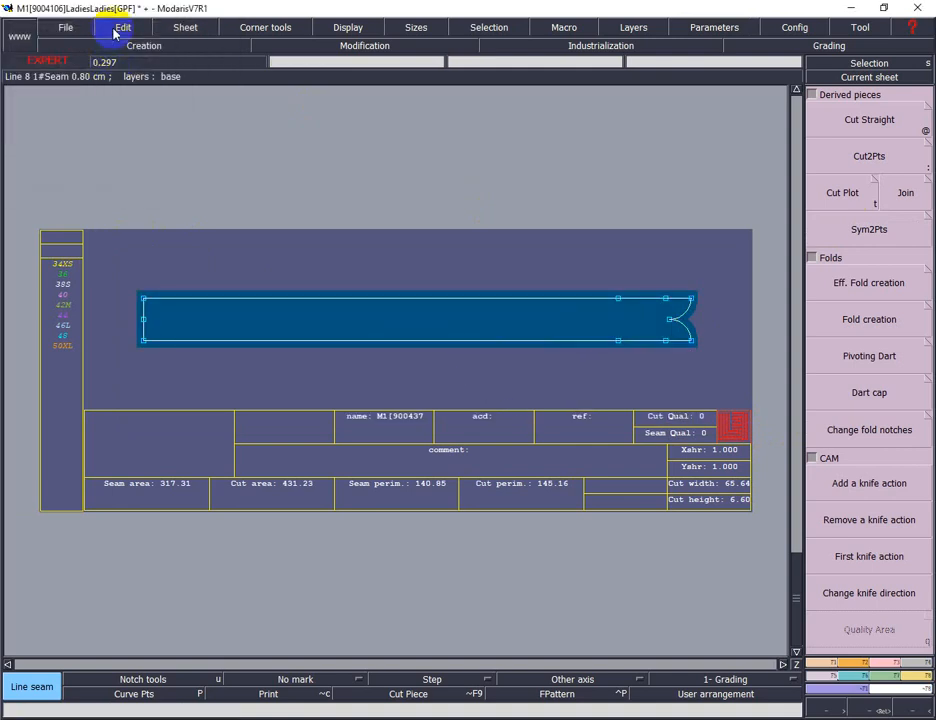
# Enter the comment Z-PLACKET 1X1 on the new placket sheet, checking the existing placket's sheet for its wording.
pyautogui.click(121, 28)
pyautogui.click(126, 44)
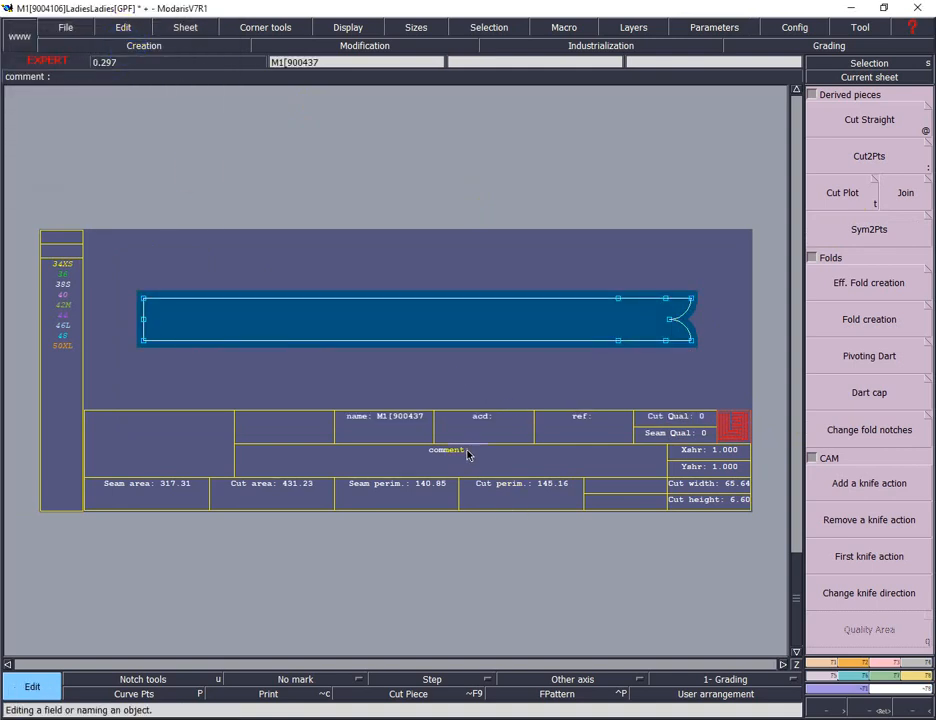
pyautogui.press('pageup')
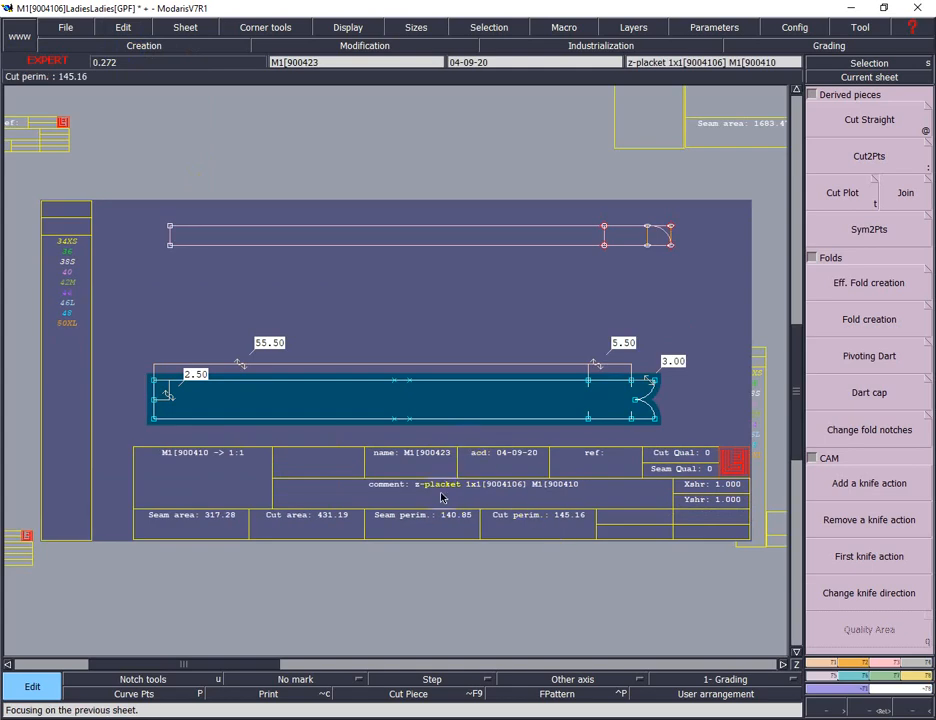
pyautogui.press('pagedown')
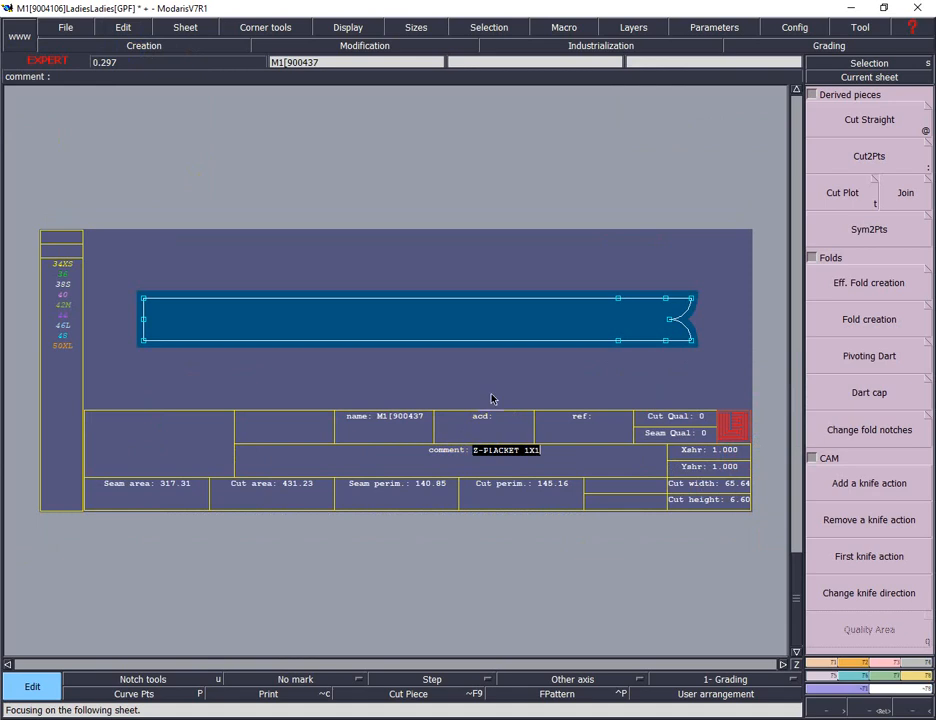
pyautogui.press('Return')
# Arrange all sheets on the desk and draw a rectangle about 9.5 by 6.7 cm on the lower half of the front piece.
pyautogui.press('7')
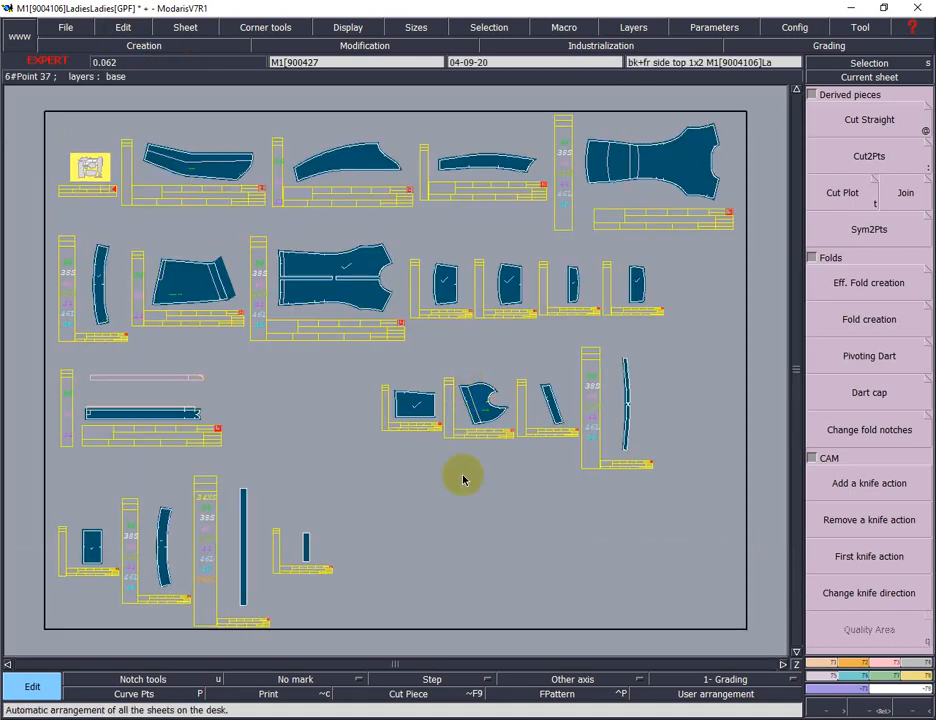
pyautogui.press('Return')
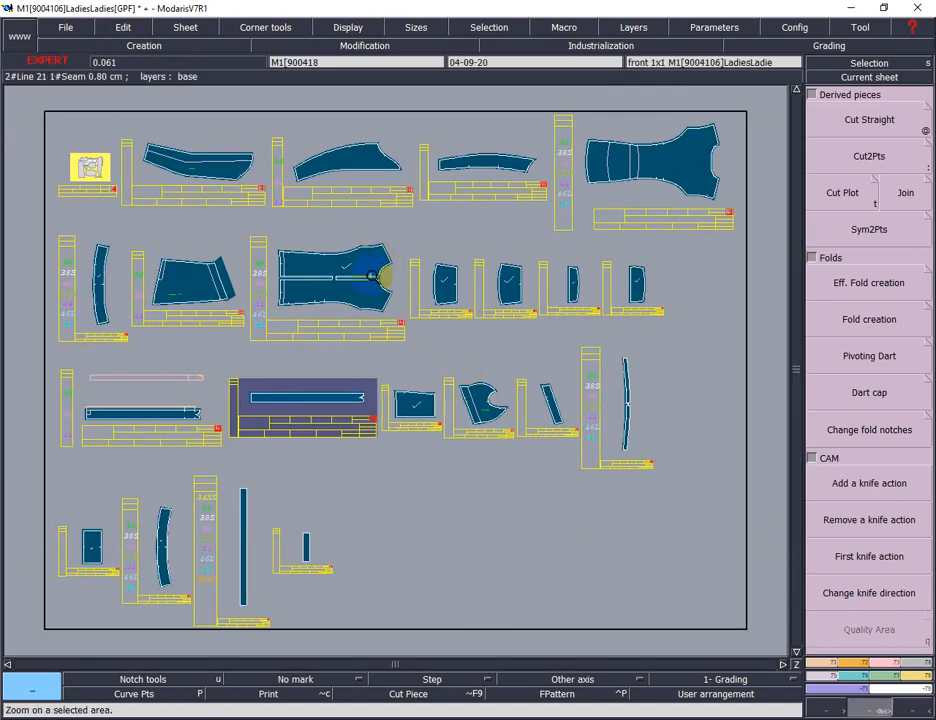
pyautogui.moveTo(335, 262); pyautogui.dragTo(402, 344)
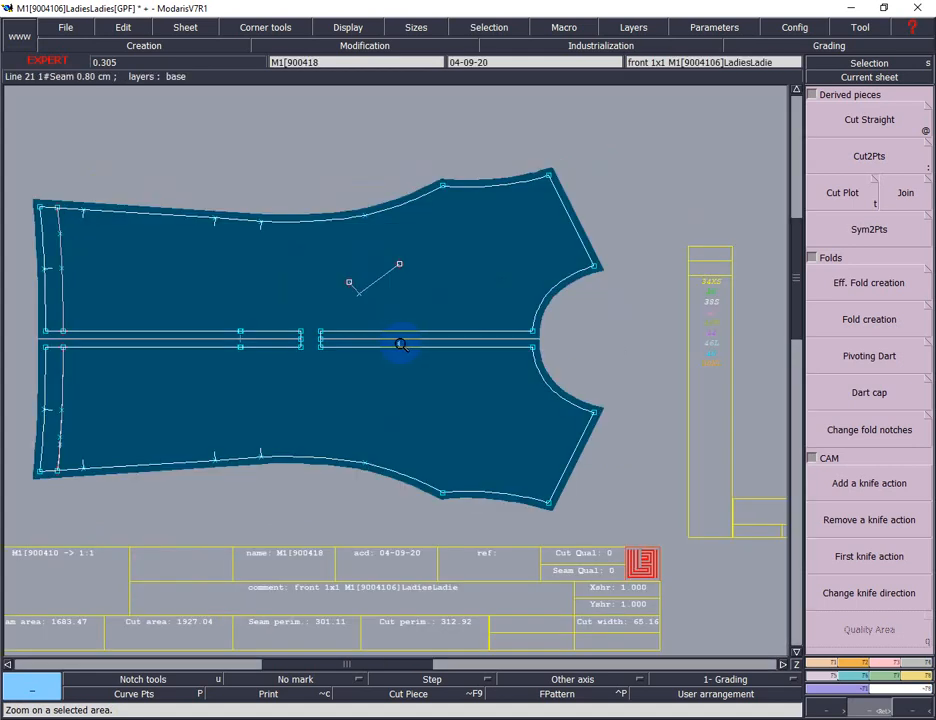
pyautogui.moveTo(176, 154); pyautogui.dragTo(618, 601)
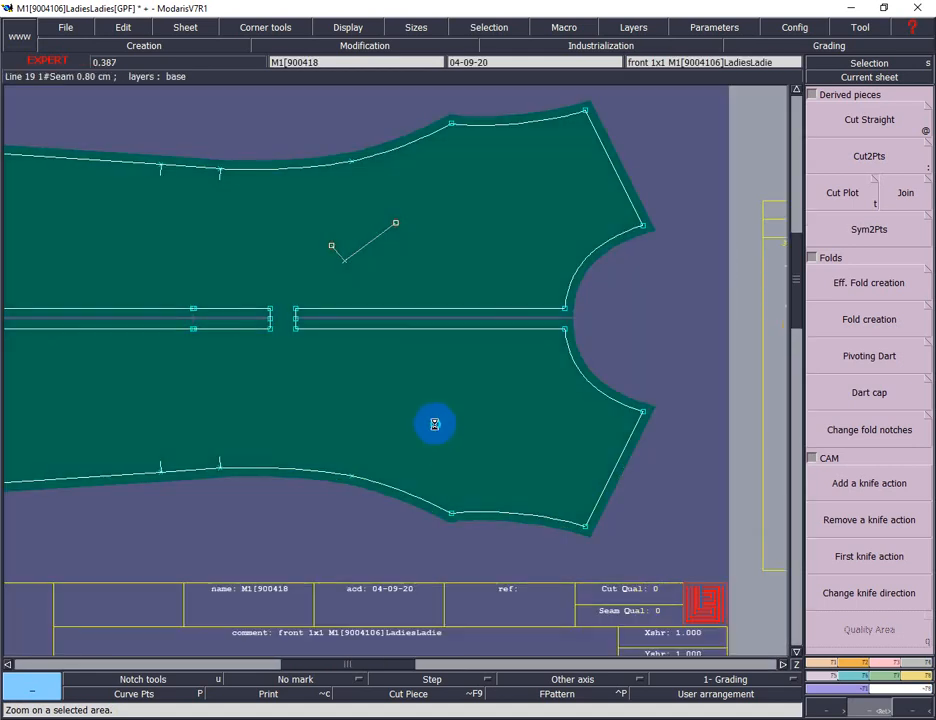
pyautogui.press('Home')
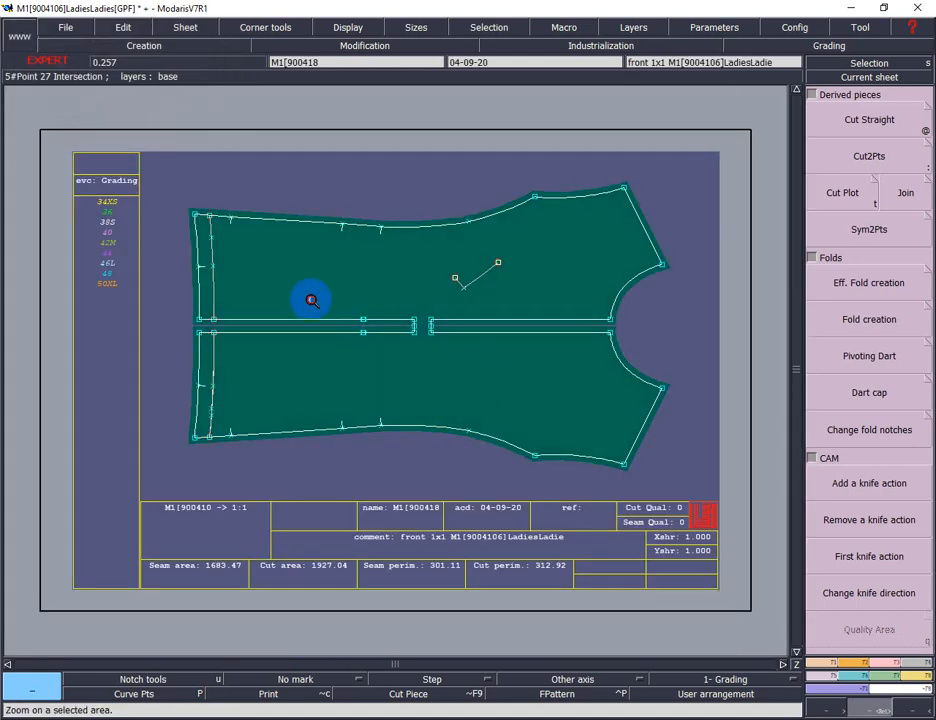
pyautogui.moveTo(311, 299); pyautogui.dragTo(704, 507)
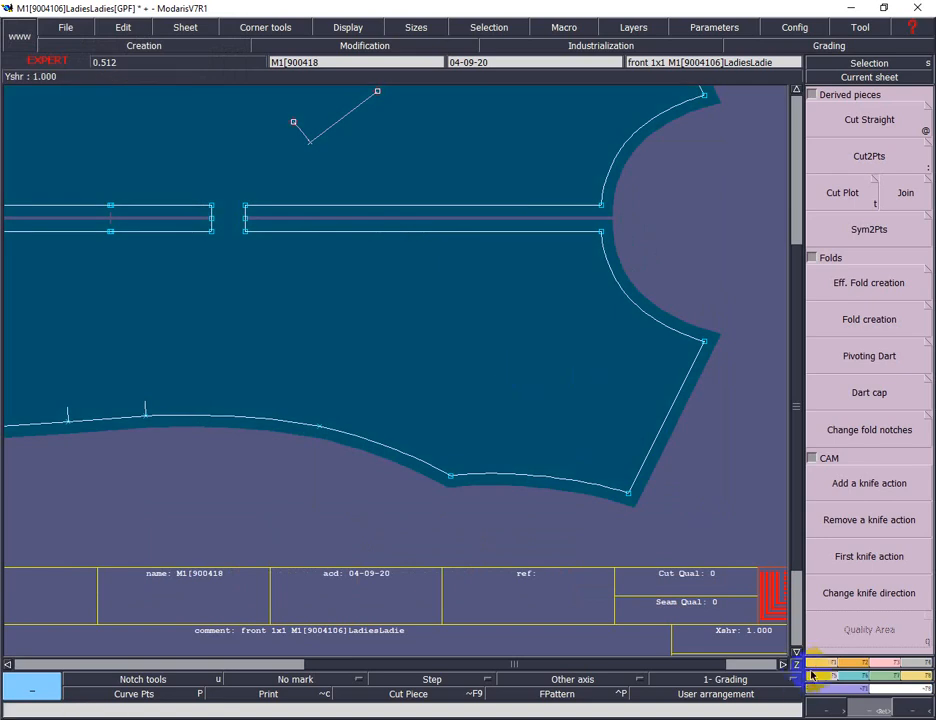
pyautogui.click(821, 665)
pyautogui.click(862, 665)
pyautogui.click(856, 496)
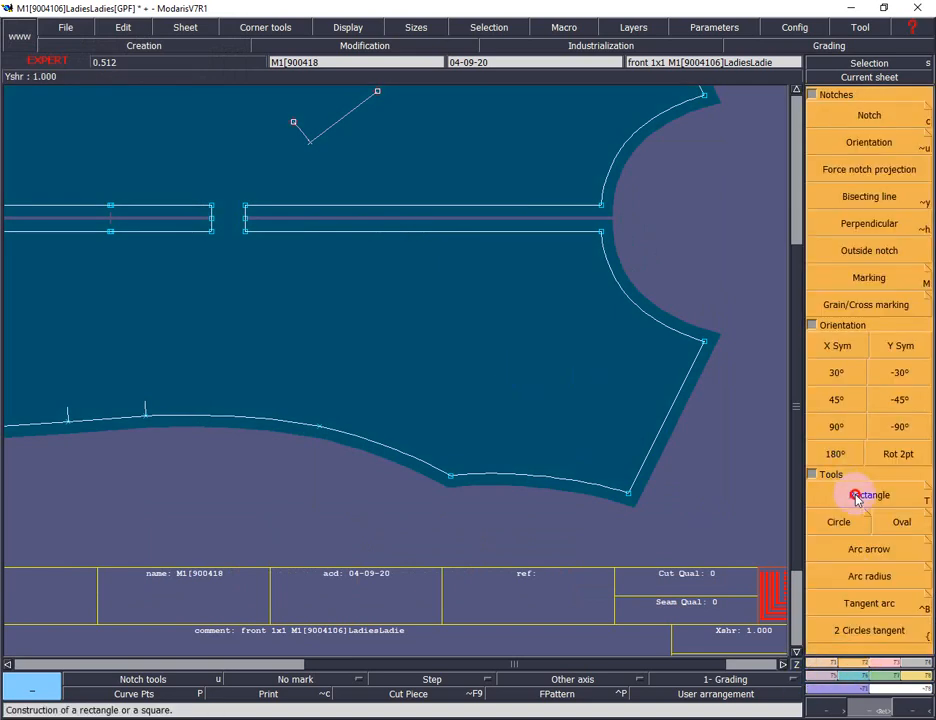
pyautogui.click(336, 277)
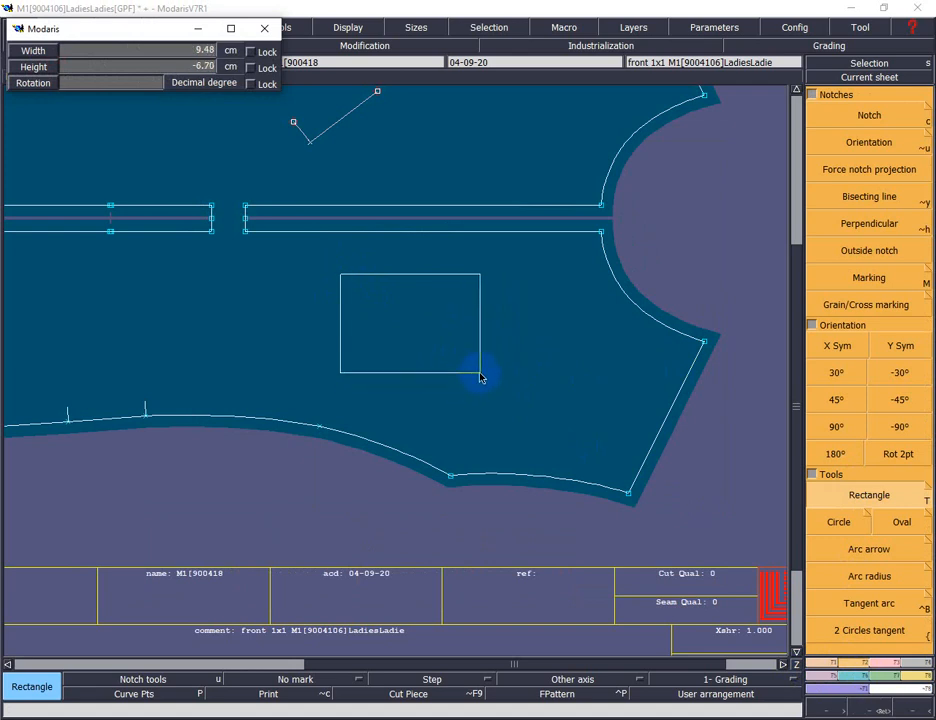
pyautogui.click(480, 377)
# Round the rectangle's two corners nearest the hem with tangent arcs of about 2 cm radius.
pyautogui.press('z')
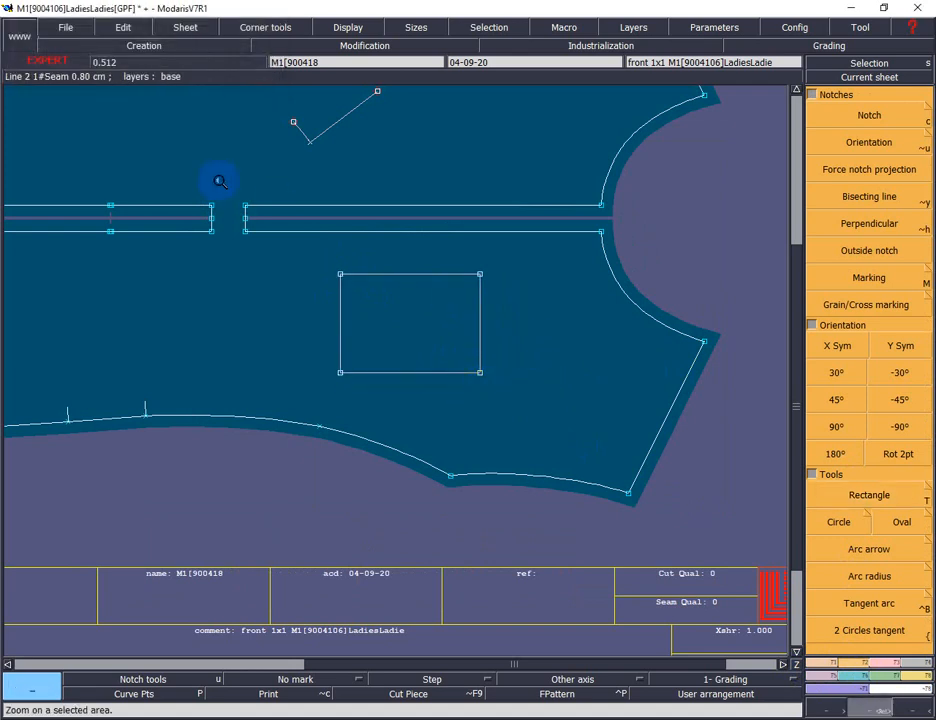
pyautogui.moveTo(194, 178); pyautogui.dragTo(604, 510)
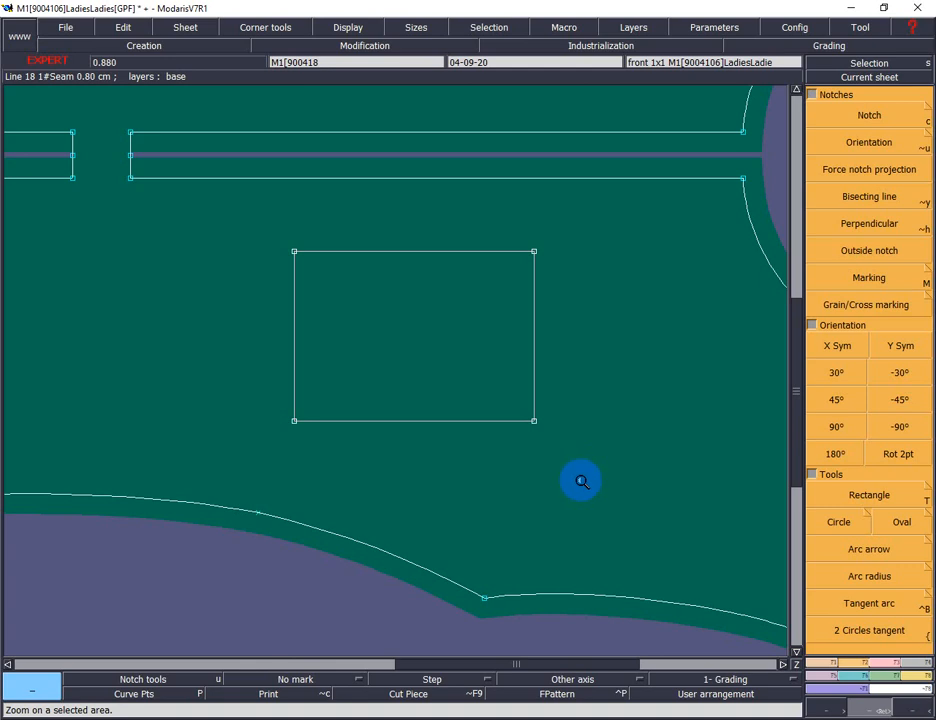
pyautogui.click(880, 603)
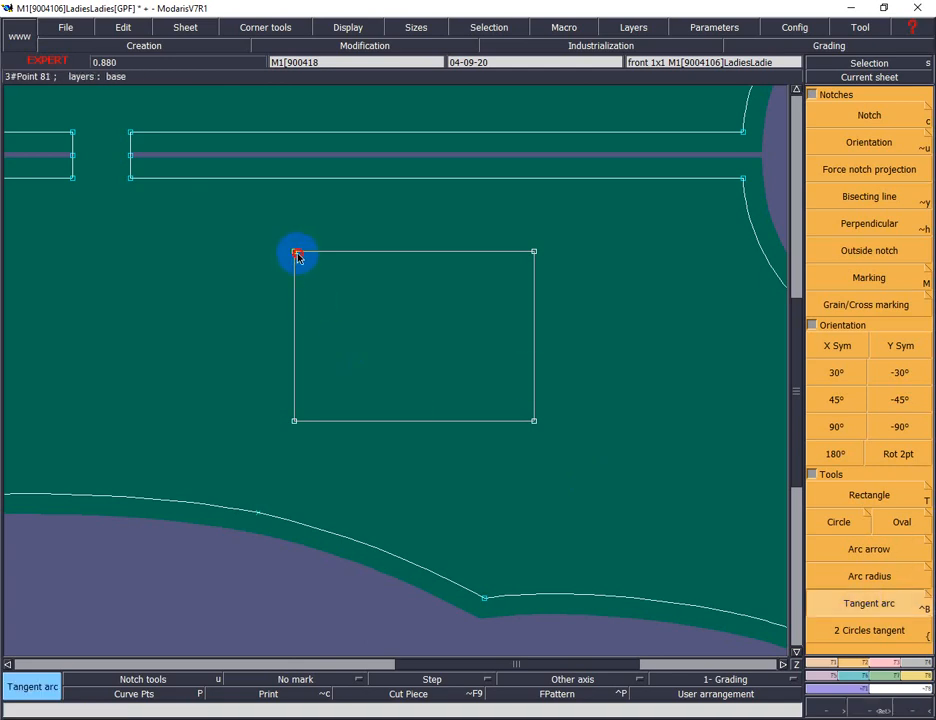
pyautogui.click(296, 253)
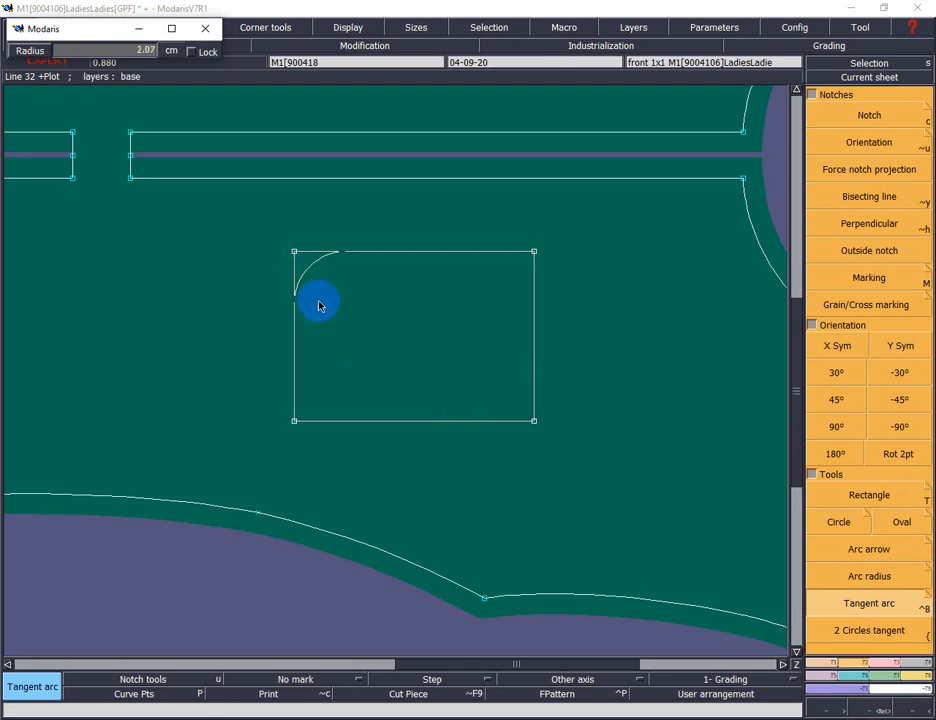
pyautogui.click(318, 306)
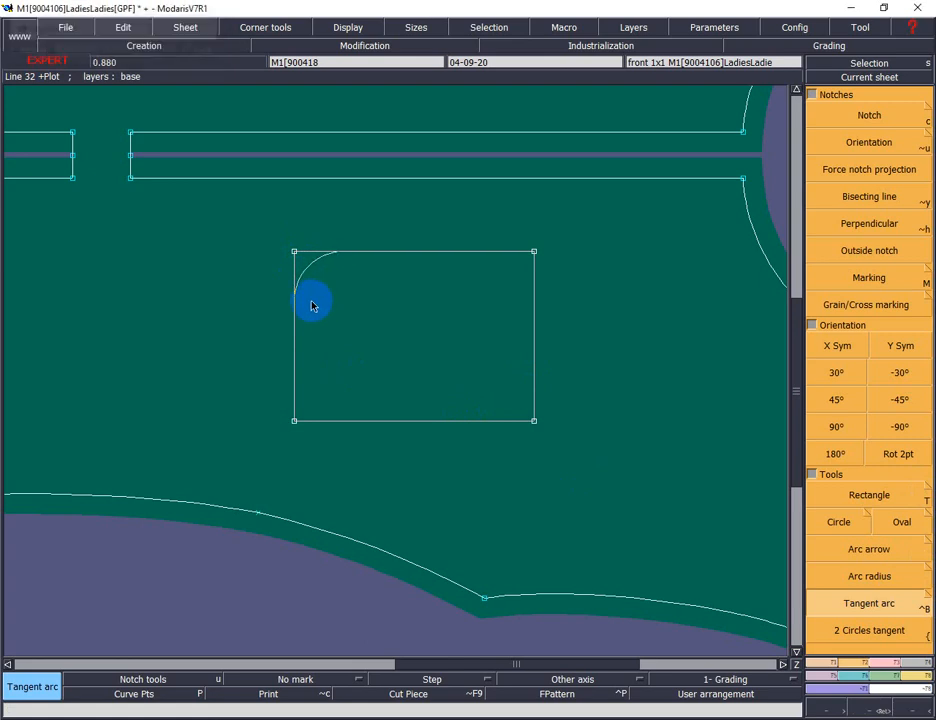
pyautogui.click(296, 424)
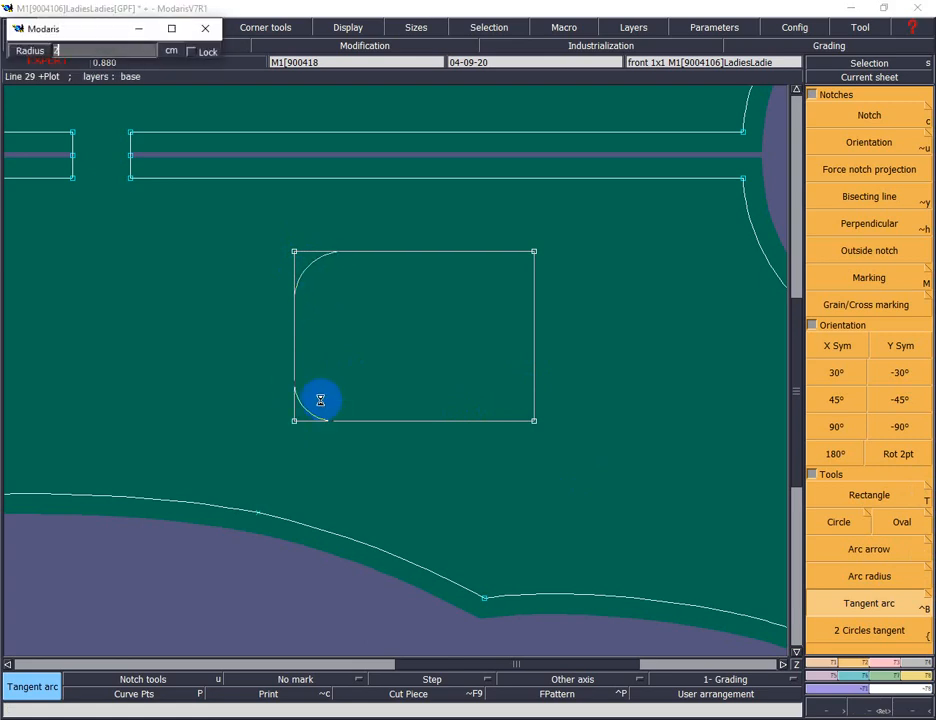
pyautogui.click(321, 401)
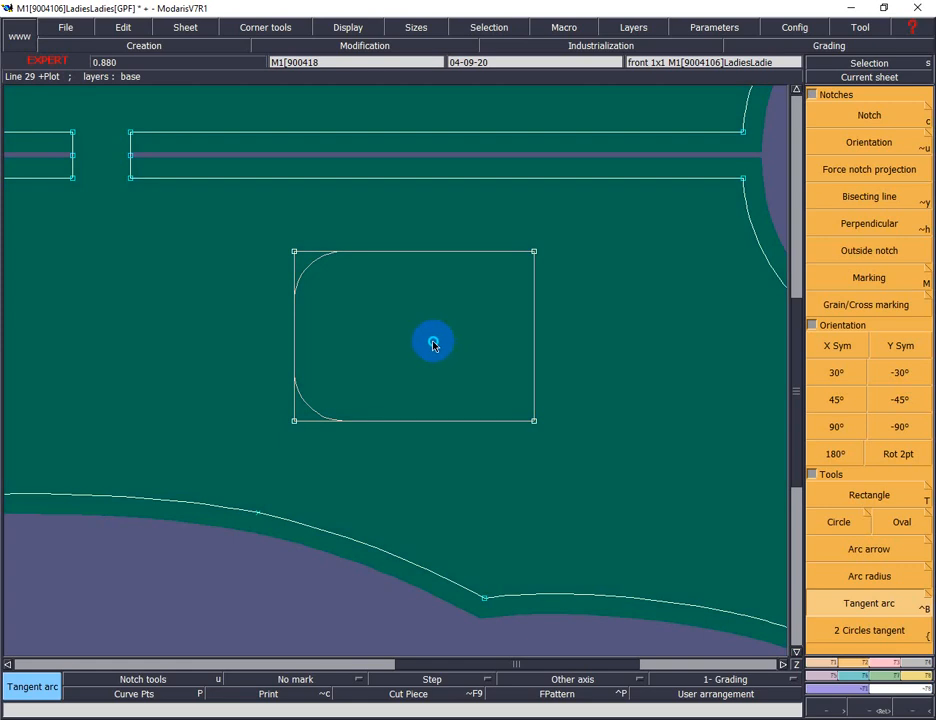
# Extract the rounded rectangle as a seam piece and delete its construction lines from the front piece.
pyautogui.rightClick(433, 342)
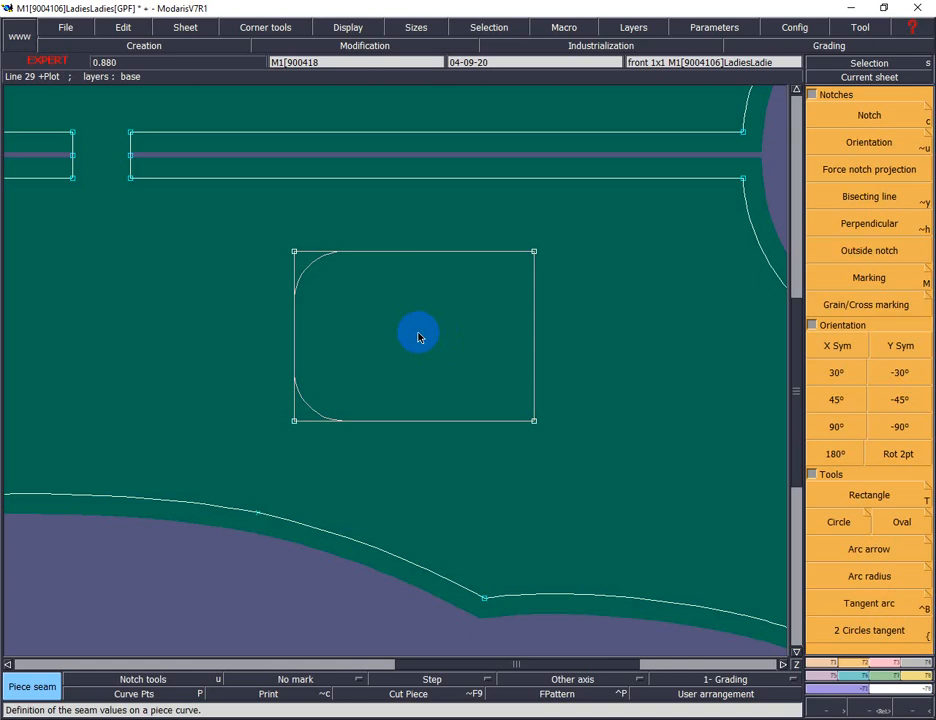
pyautogui.click(434, 329)
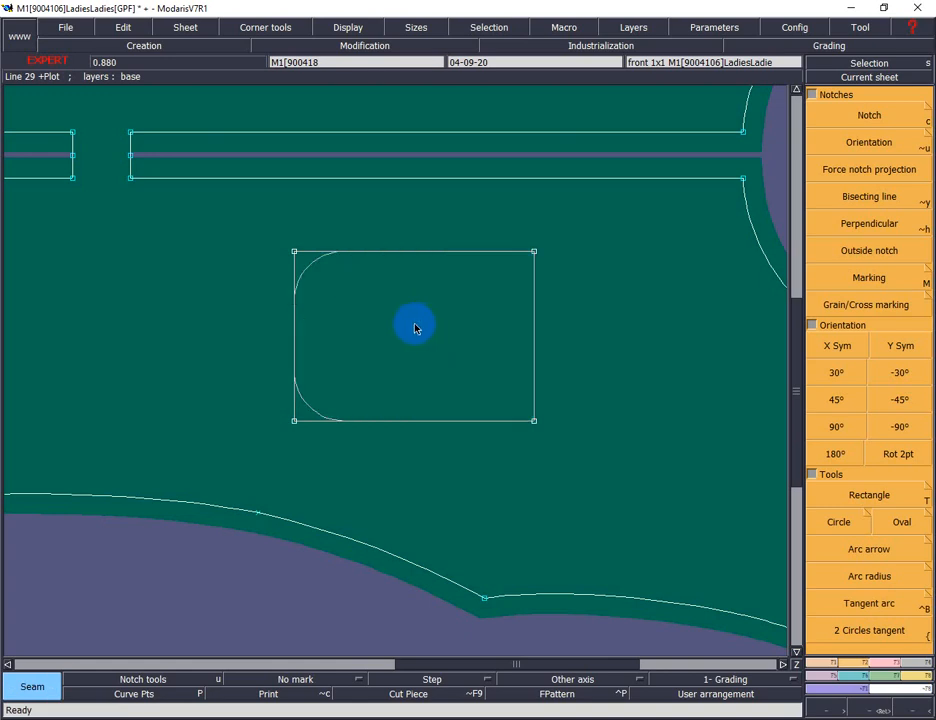
pyautogui.click(243, 699)
pyautogui.click(552, 436)
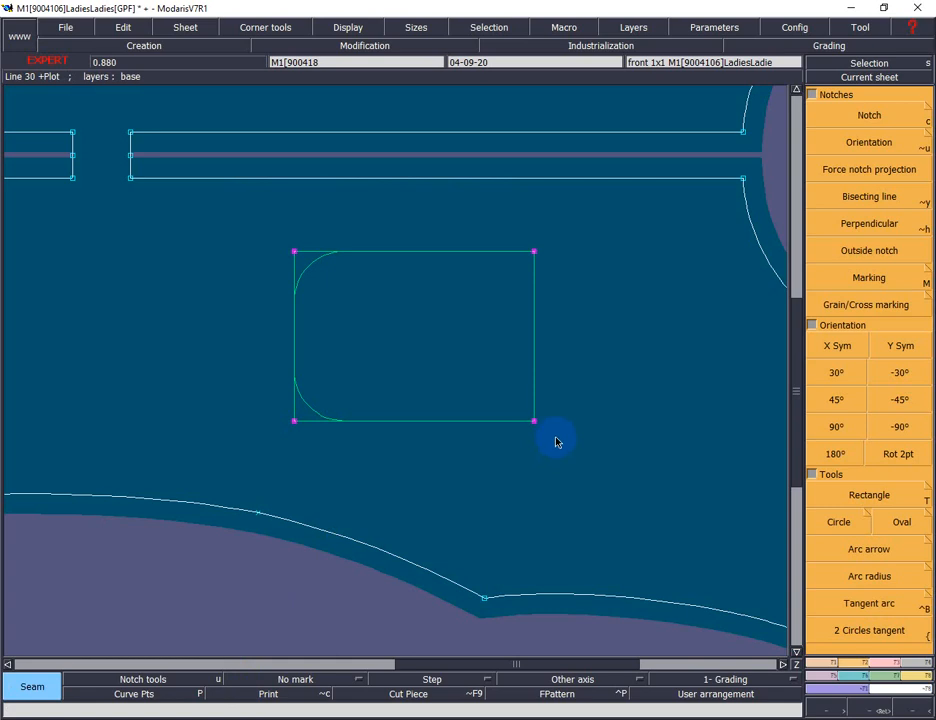
pyautogui.press('Delete')
pyautogui.click(535, 357)
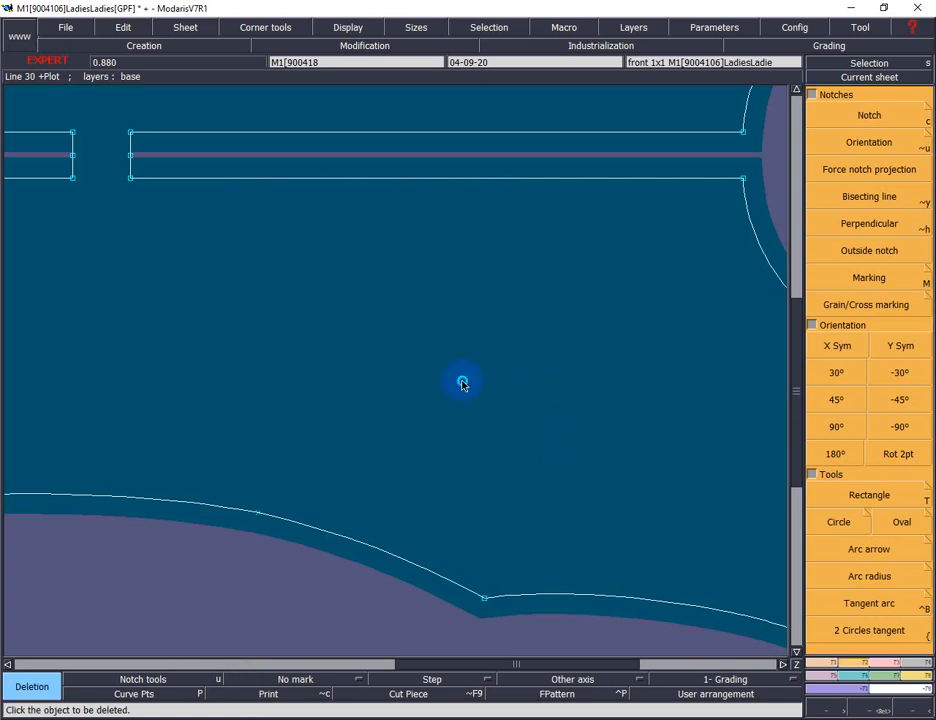
# Display the front and the rounded rectangle piece together and marry the small piece onto the front's lower half.
pyautogui.press('j')
pyautogui.press('m')
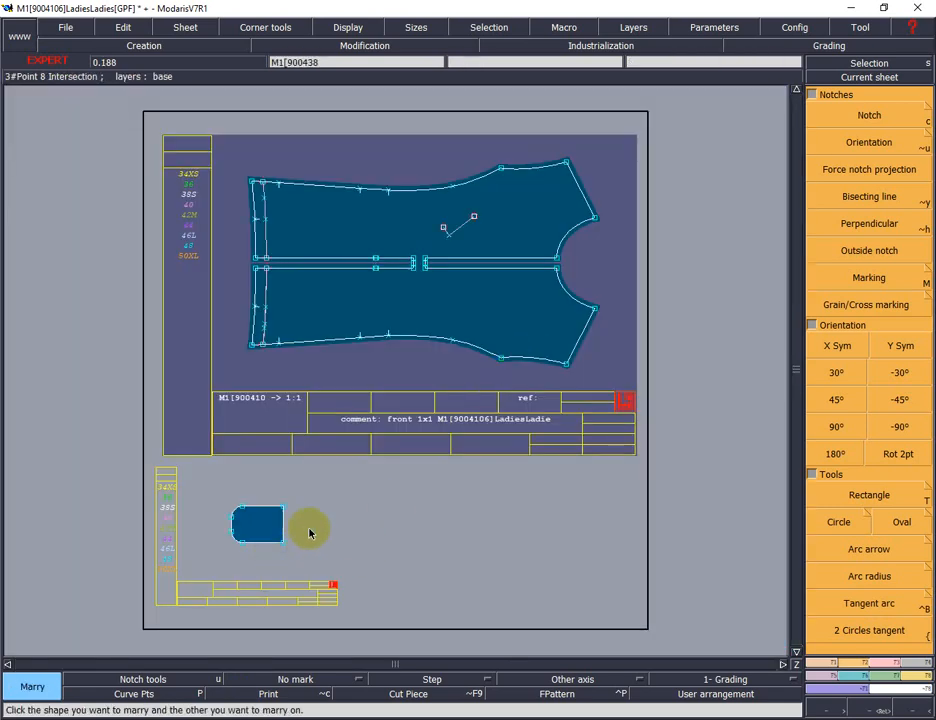
pyautogui.click(280, 542)
pyautogui.click(493, 298)
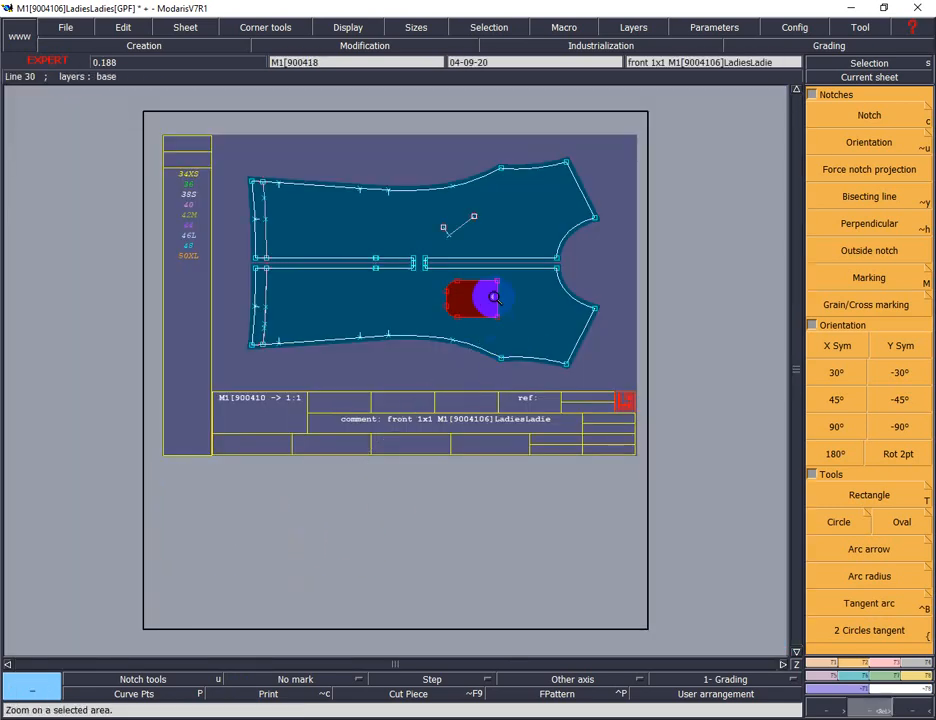
# Move the married rounded piece on the front about 1.1 cm in X and -1.2 cm in Y, and nudge it slightly farther toward the neckline.
pyautogui.moveTo(386, 245); pyautogui.dragTo(587, 408)
pyautogui.press('d')
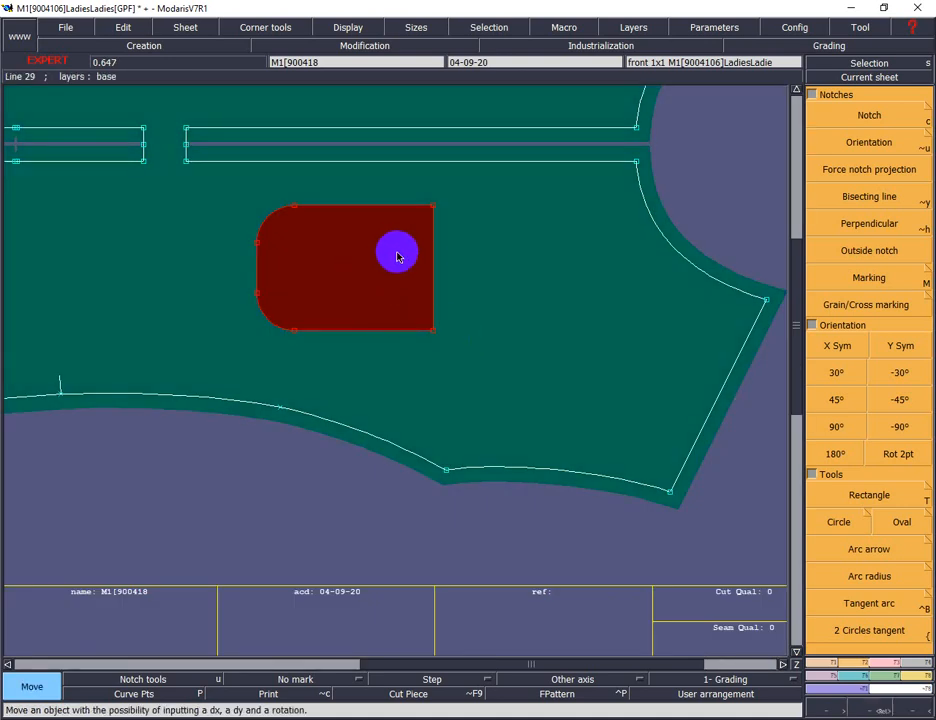
pyautogui.press('d')
pyautogui.click(357, 210)
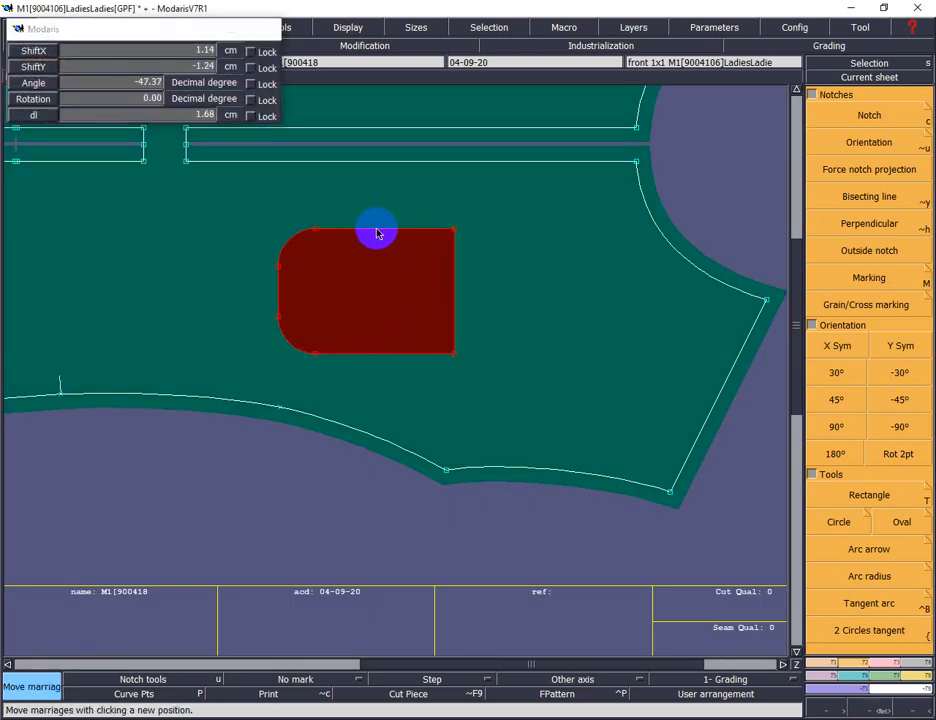
pyautogui.click(378, 229)
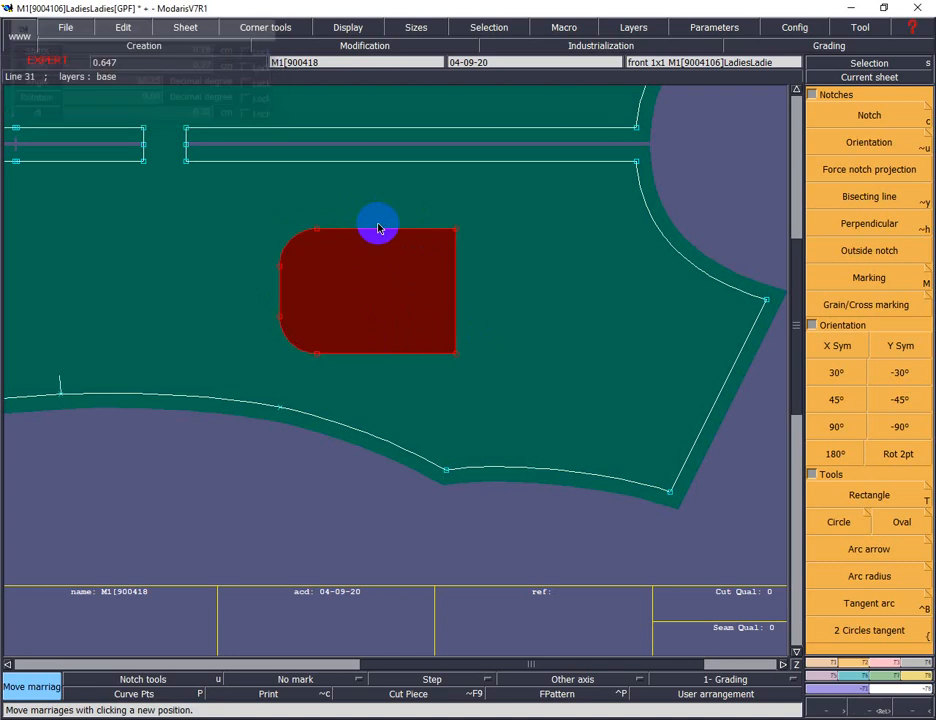
pyautogui.click(378, 229)
pyautogui.click(382, 229)
pyautogui.click(382, 229)
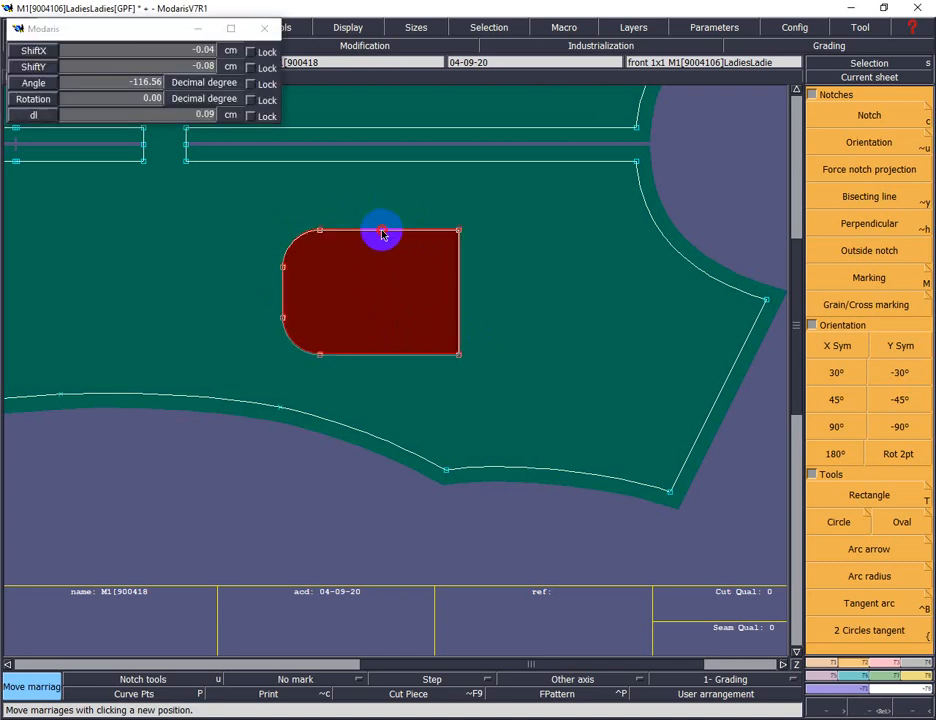
pyautogui.click(383, 233)
pyautogui.click(384, 232)
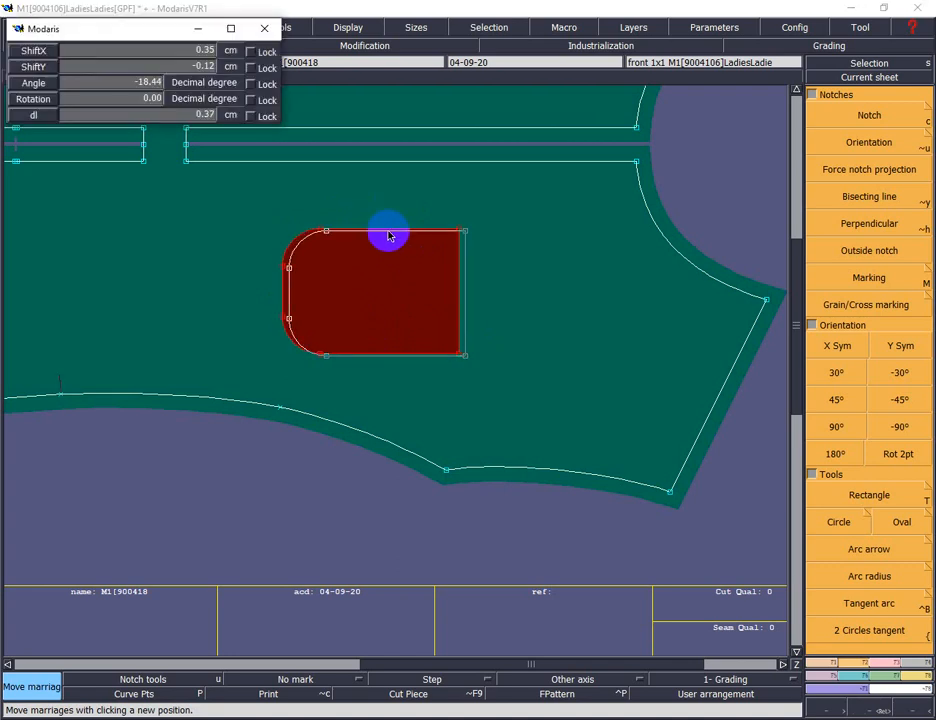
pyautogui.click(390, 234)
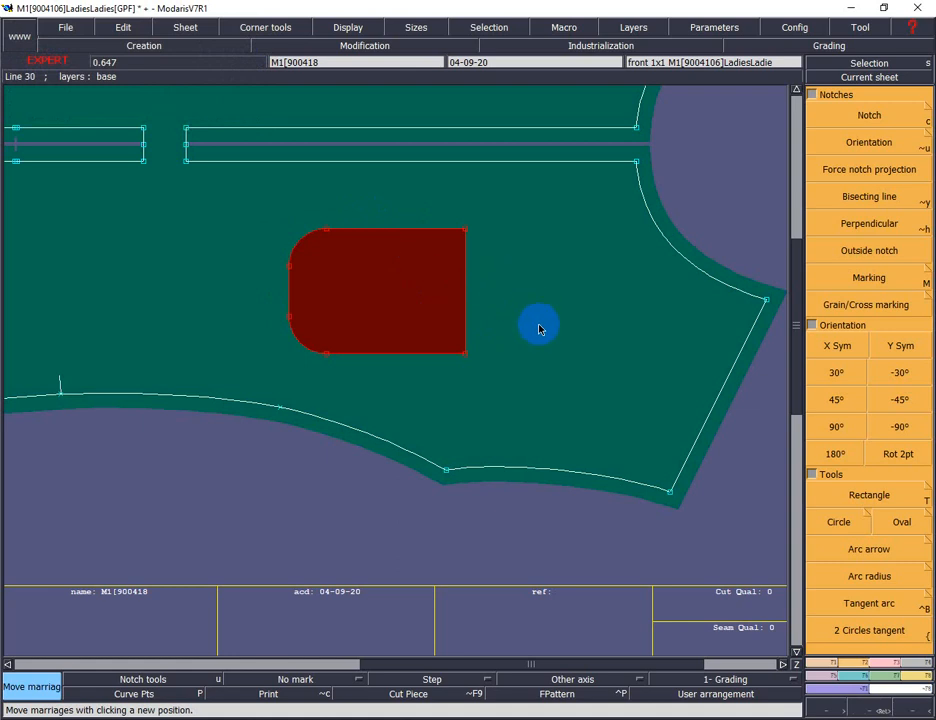
# Create an internal cut in the front by picking the corner and arc points around the married rounded piece's contour.
pyautogui.click(912, 674)
pyautogui.click(813, 98)
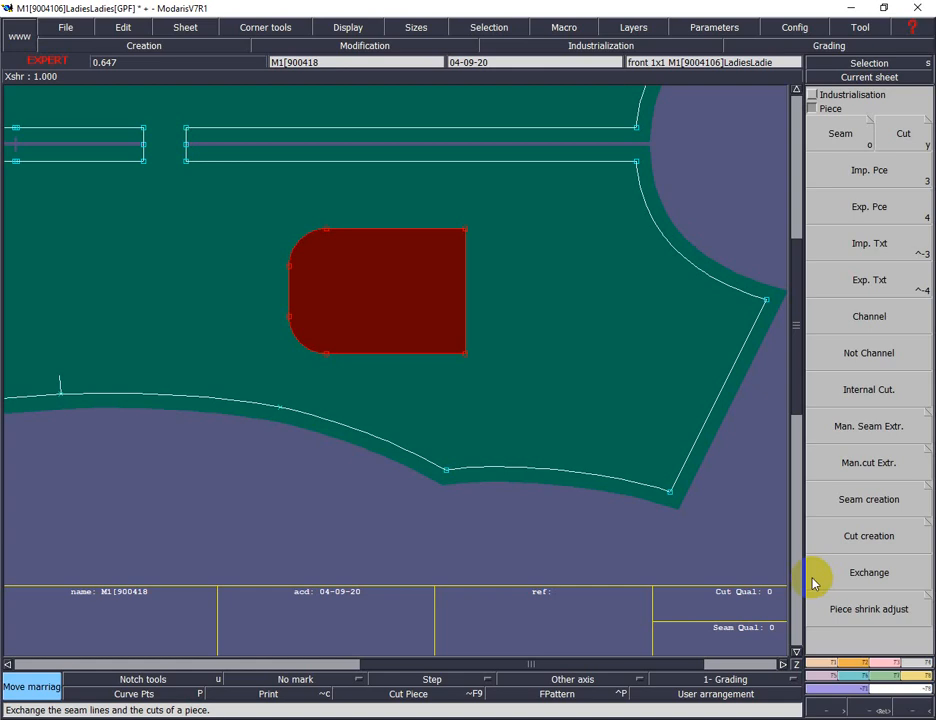
pyautogui.press('i')
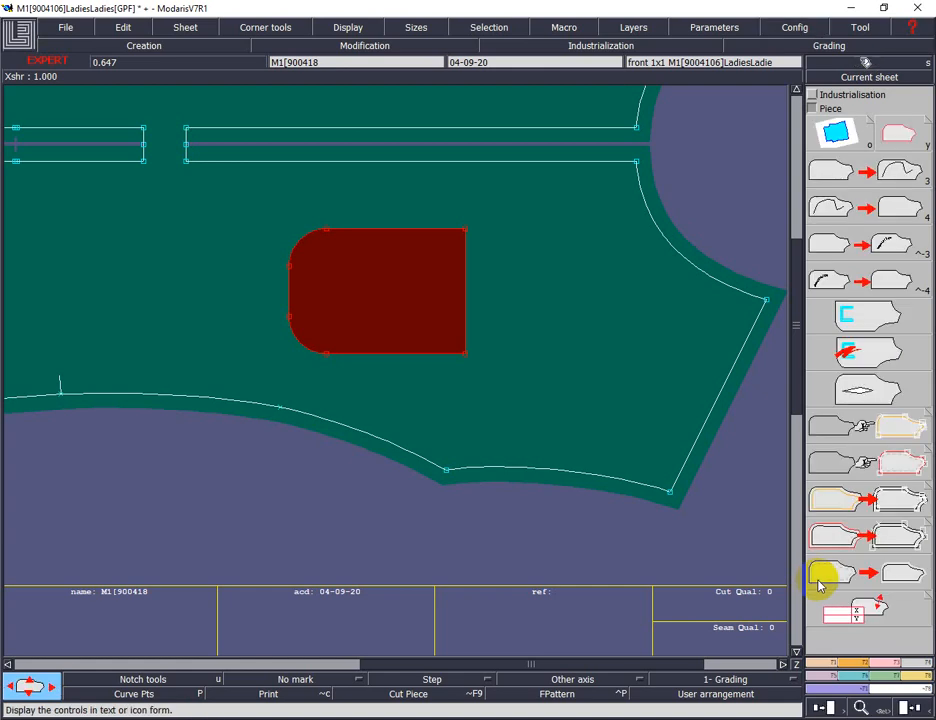
pyautogui.click(818, 585)
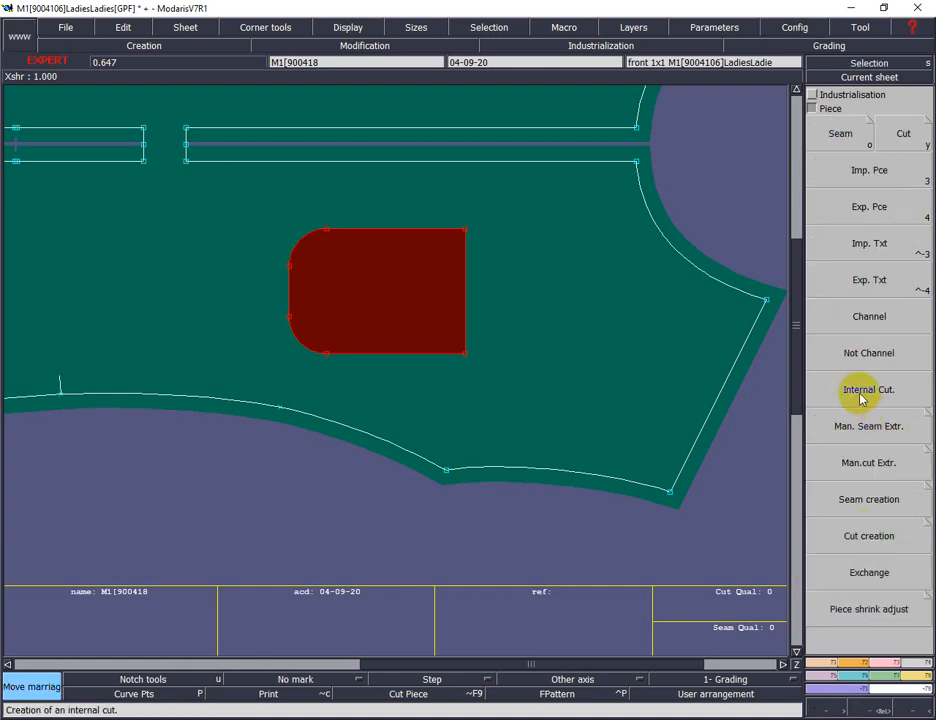
pyautogui.click(810, 395)
pyautogui.click(464, 354)
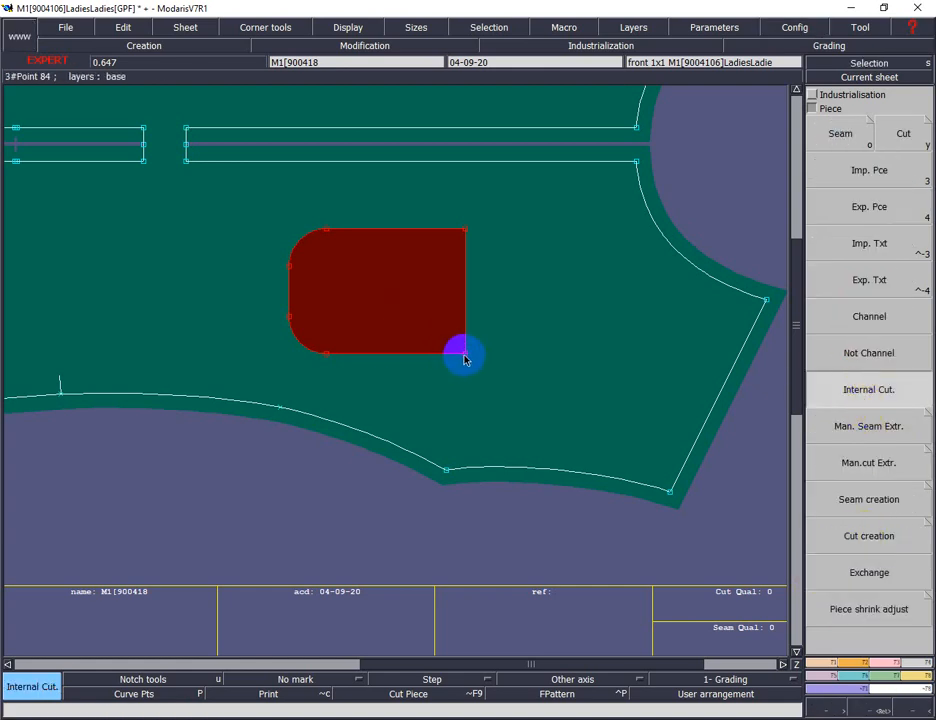
pyautogui.click(465, 231)
pyautogui.click(326, 232)
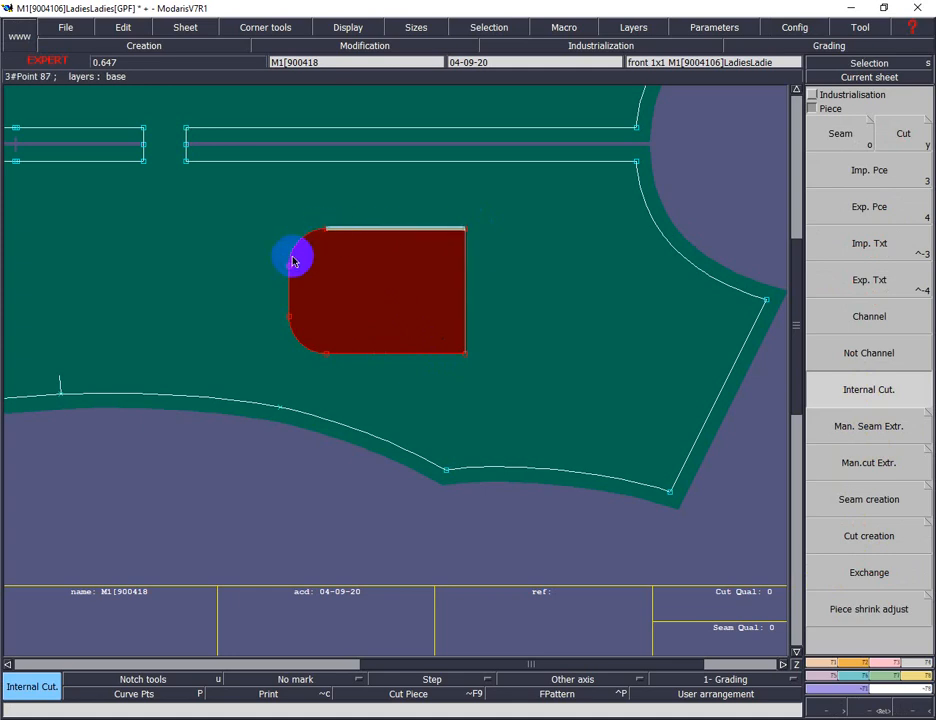
pyautogui.click(290, 267)
pyautogui.click(289, 317)
pyautogui.click(326, 353)
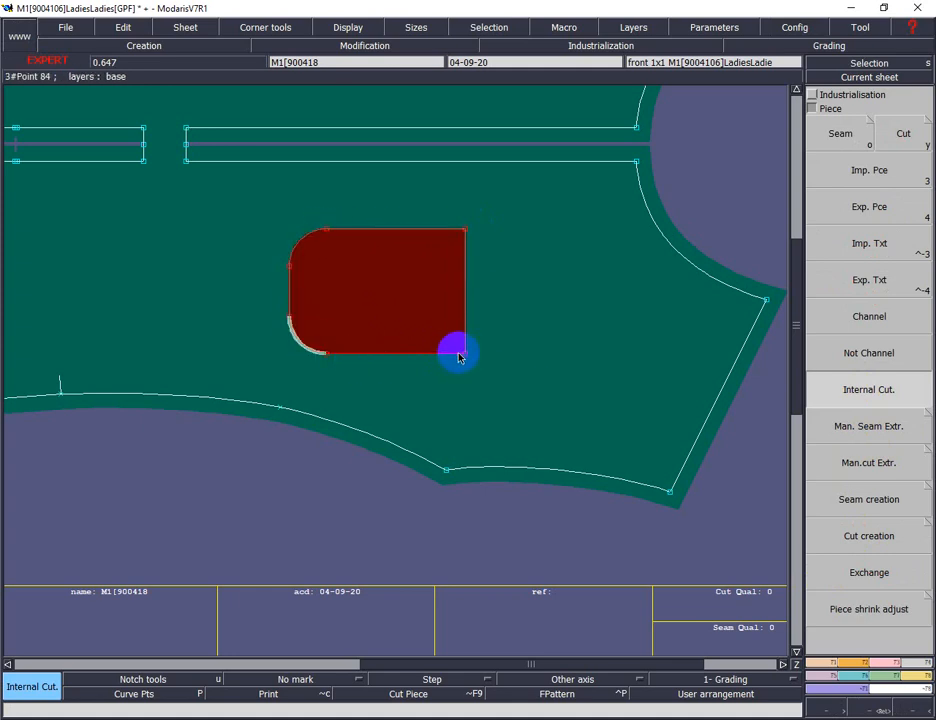
pyautogui.click(465, 354)
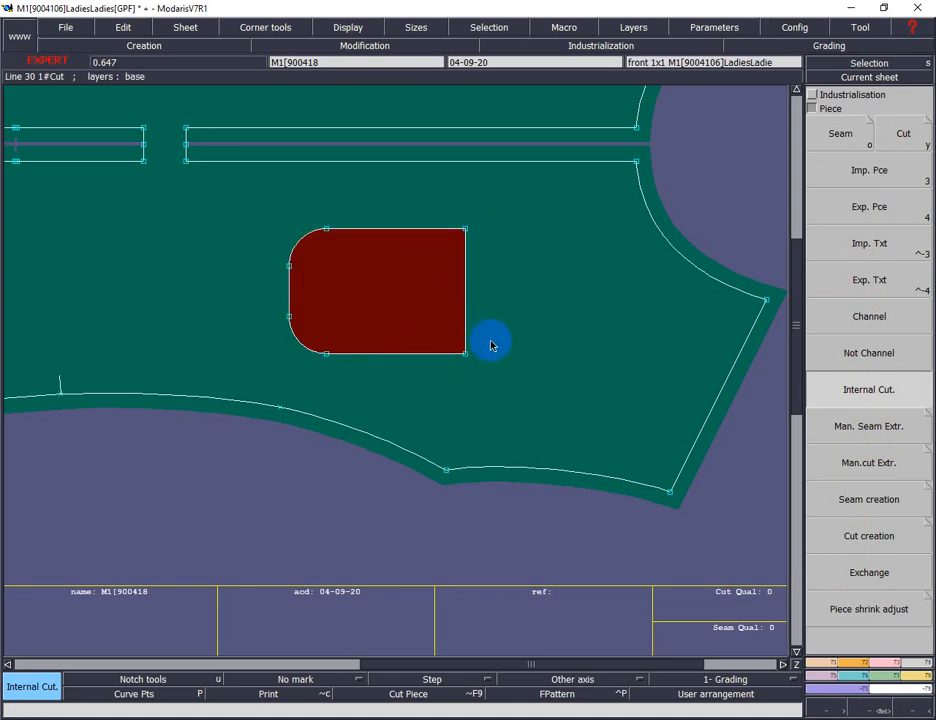
# Divorce the rounded piece from the front and display the curves in all sizes.
pyautogui.press('d')
pyautogui.click(387, 297)
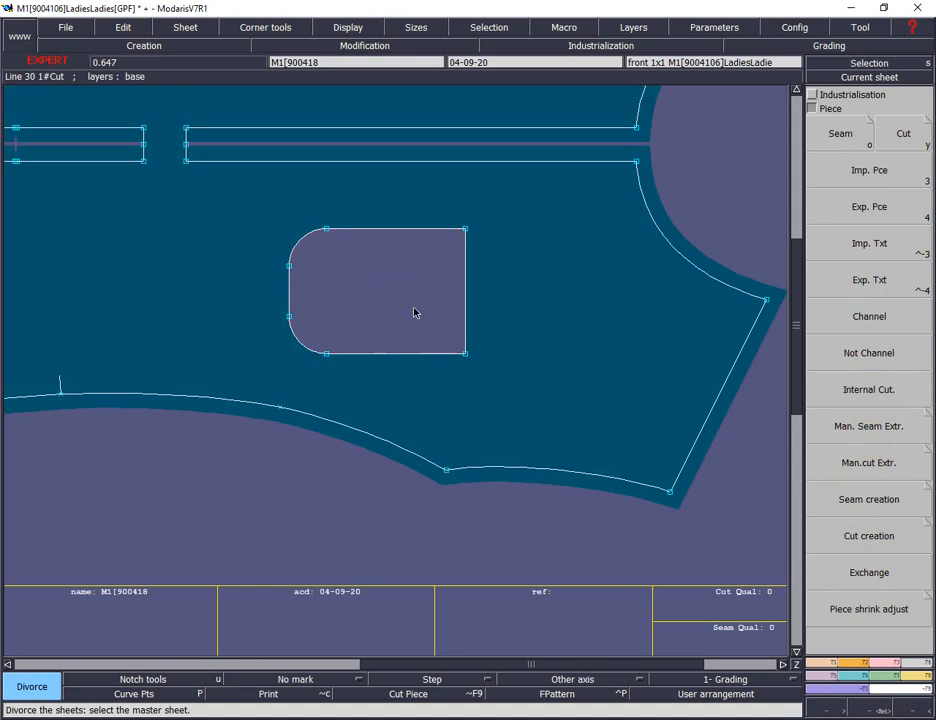
pyautogui.press('space')
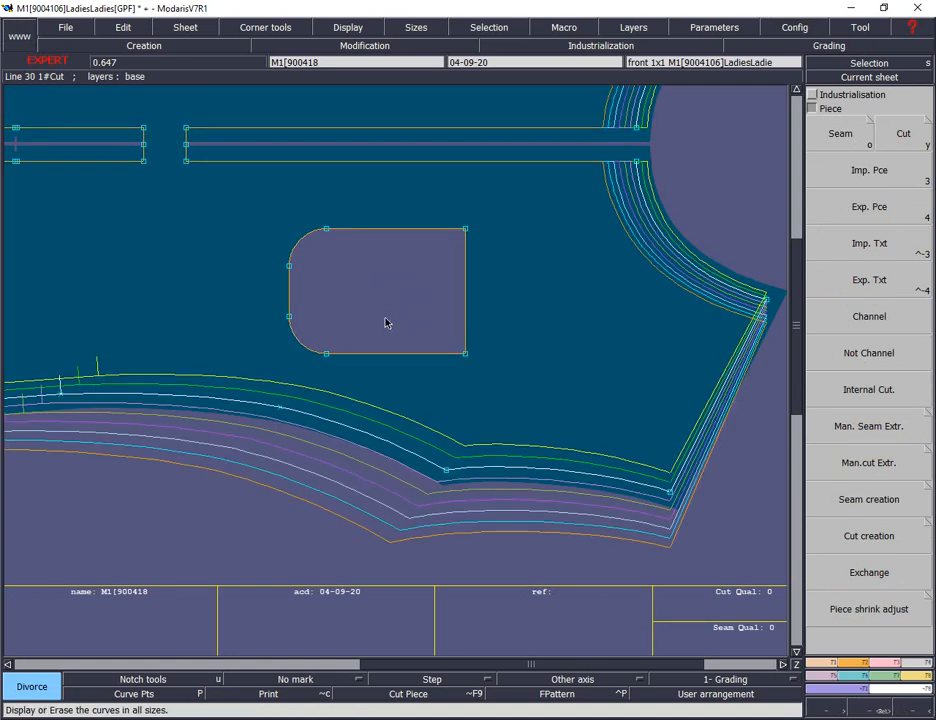
pyautogui.press('j')
pyautogui.press('s')
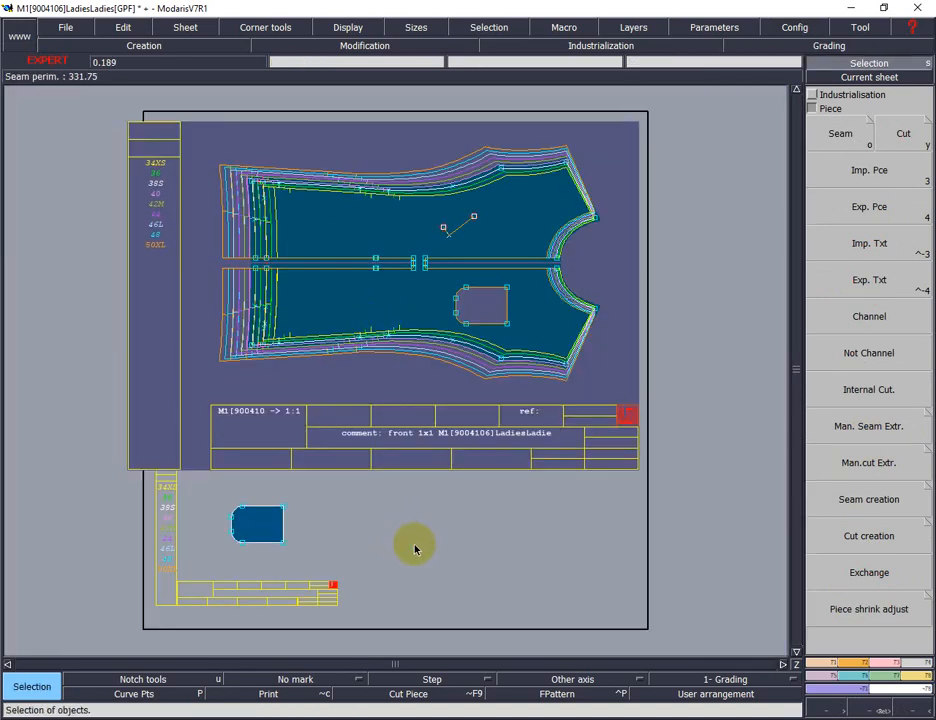
# Add a 0.8 cm seam allowance to all edges of the small rounded piece.
pyautogui.press('8')
pyautogui.press('Return')
pyautogui.click(486, 416)
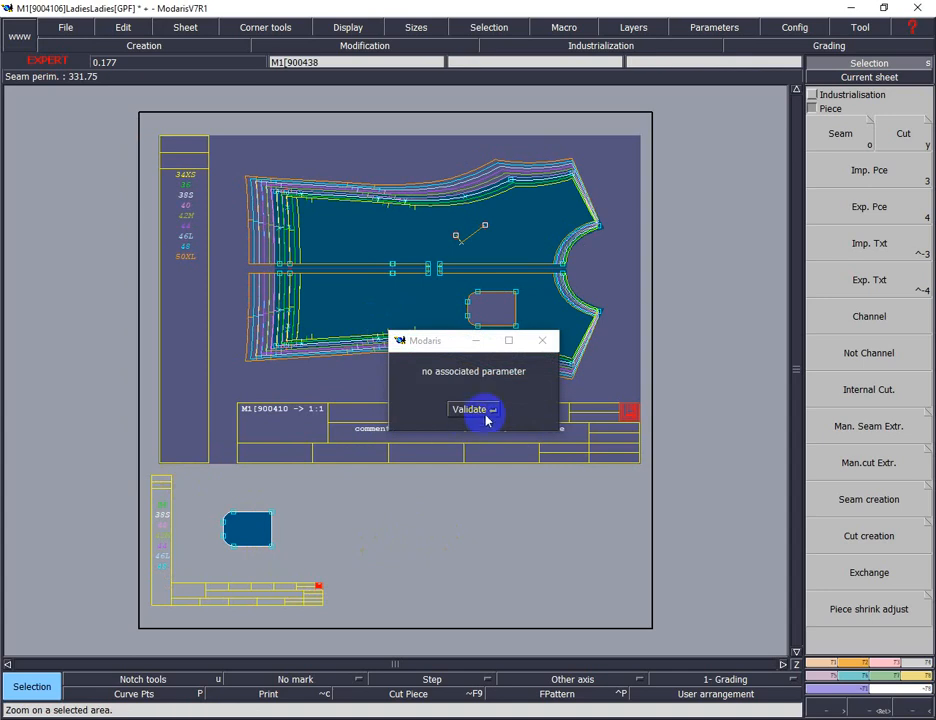
pyautogui.click(454, 413)
pyautogui.moveTo(182, 477); pyautogui.dragTo(322, 598)
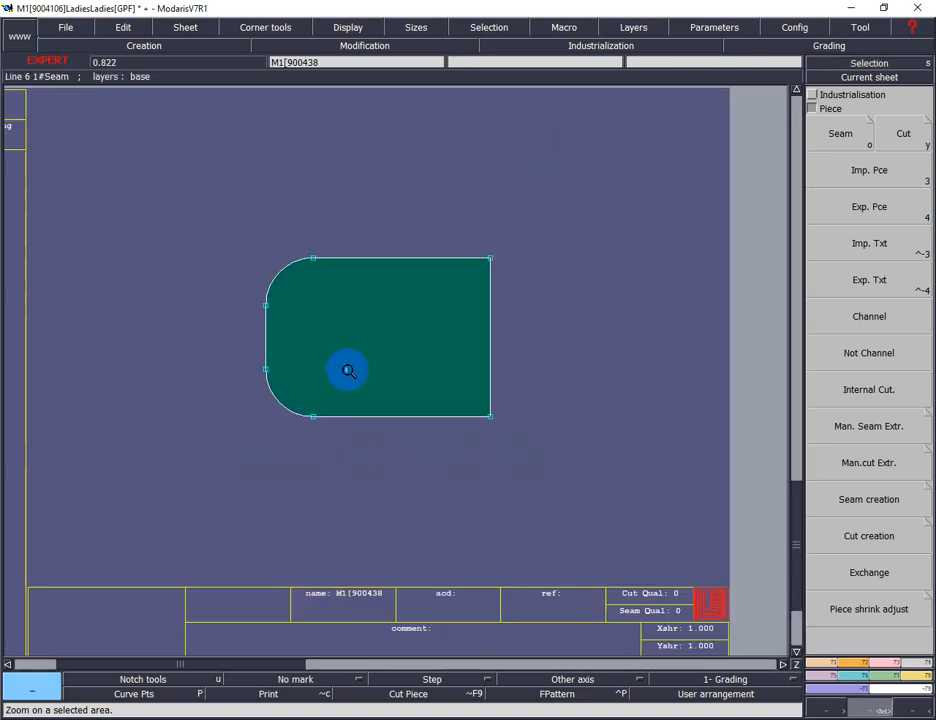
pyautogui.click(335, 340)
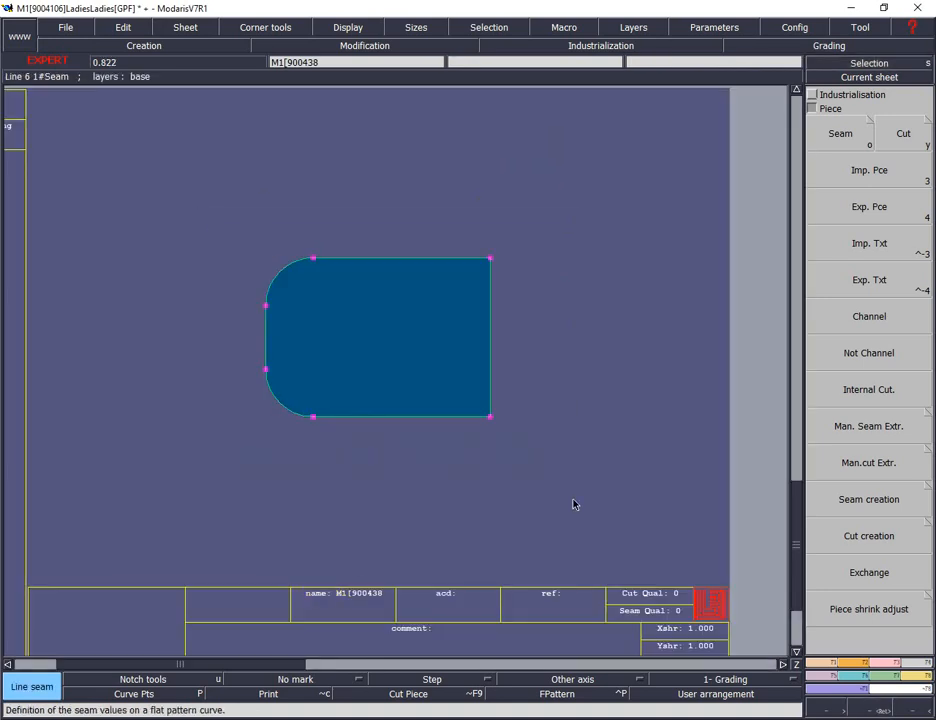
pyautogui.click(514, 353)
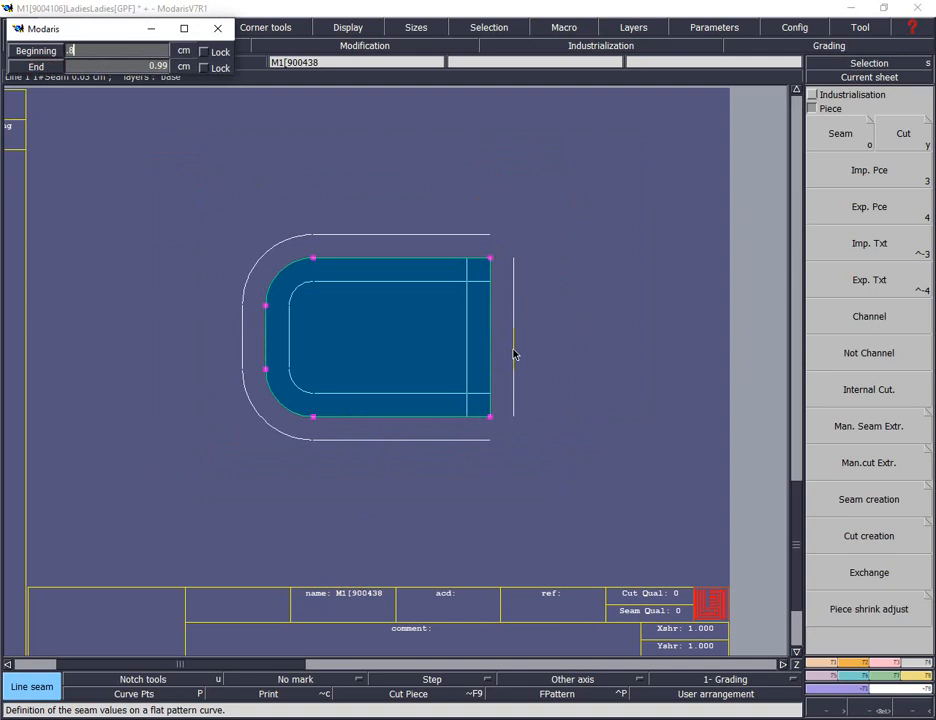
pyautogui.press('Return')
pyautogui.press('Return')
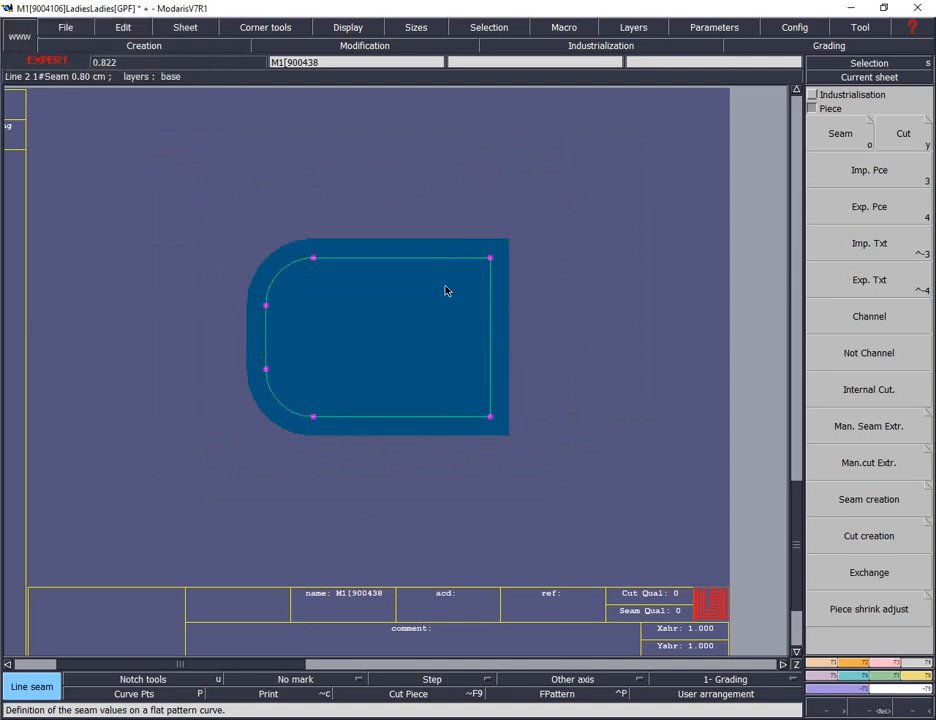
# Set the seam allowance on the rounded piece's straight edge opposite the arcs to 2 cm.
pyautogui.click(497, 338)
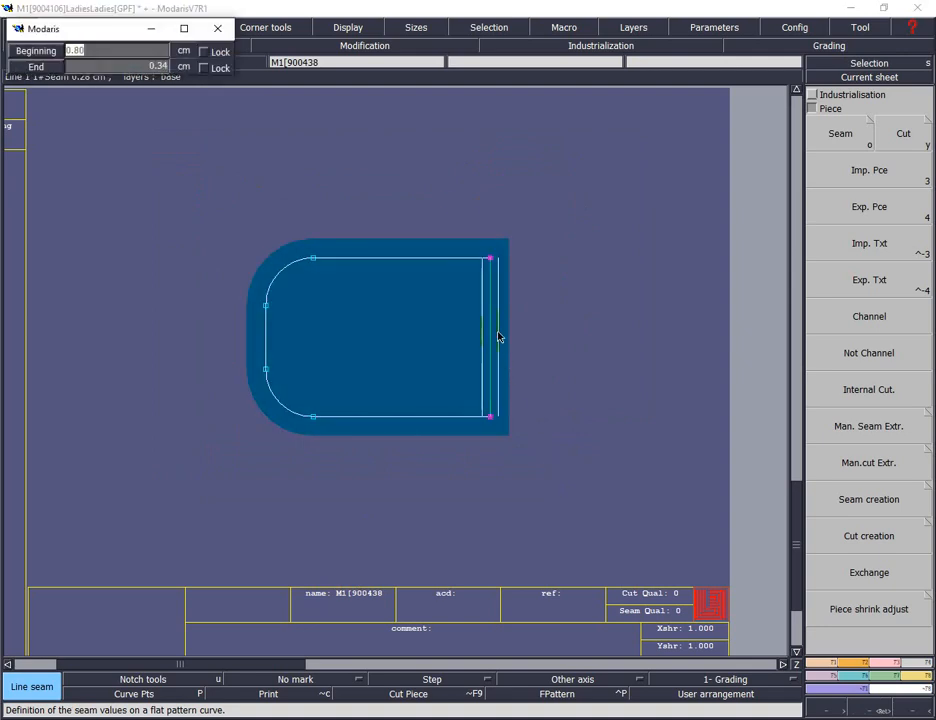
pyautogui.write('2')
pyautogui.press('Return')
pyautogui.press('Return')
pyautogui.press('j')
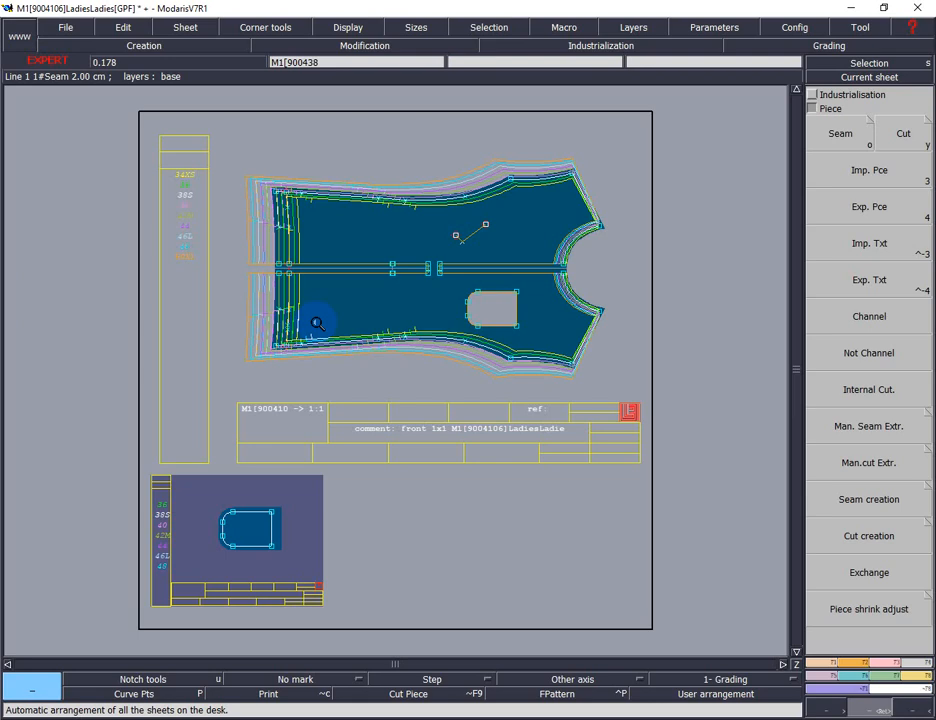
# Marry the rounded piece onto the front's internal cut to check its allowance, hide the graded sizes and divorce it again.
pyautogui.press('m')
pyautogui.click(269, 555)
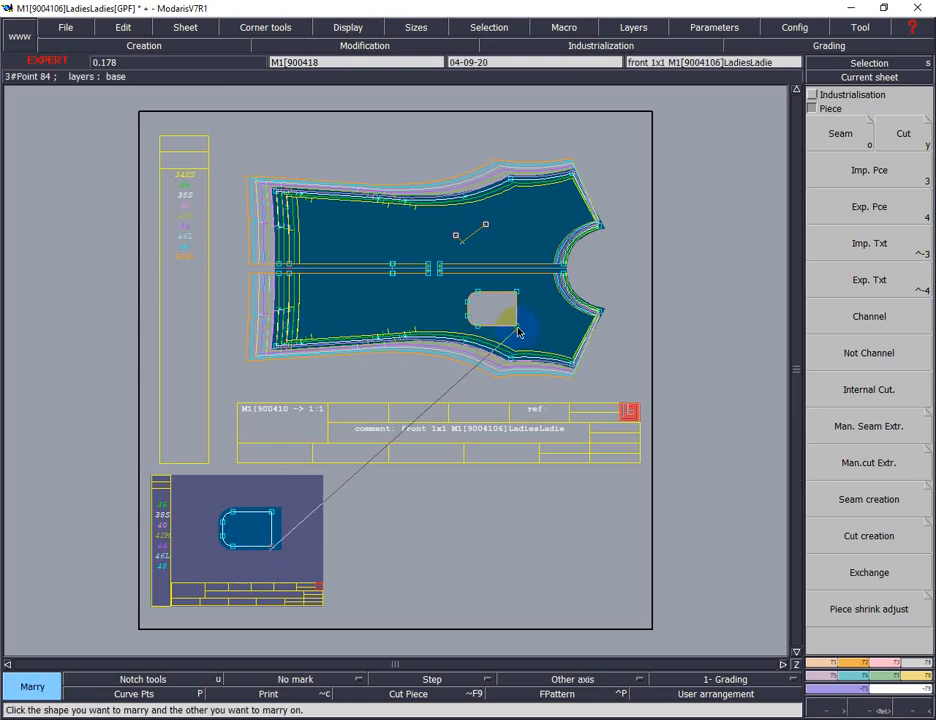
pyautogui.click(517, 327)
pyautogui.press('Return')
pyautogui.moveTo(435, 255); pyautogui.dragTo(561, 378)
pyautogui.moveTo(170, 195); pyautogui.dragTo(503, 435)
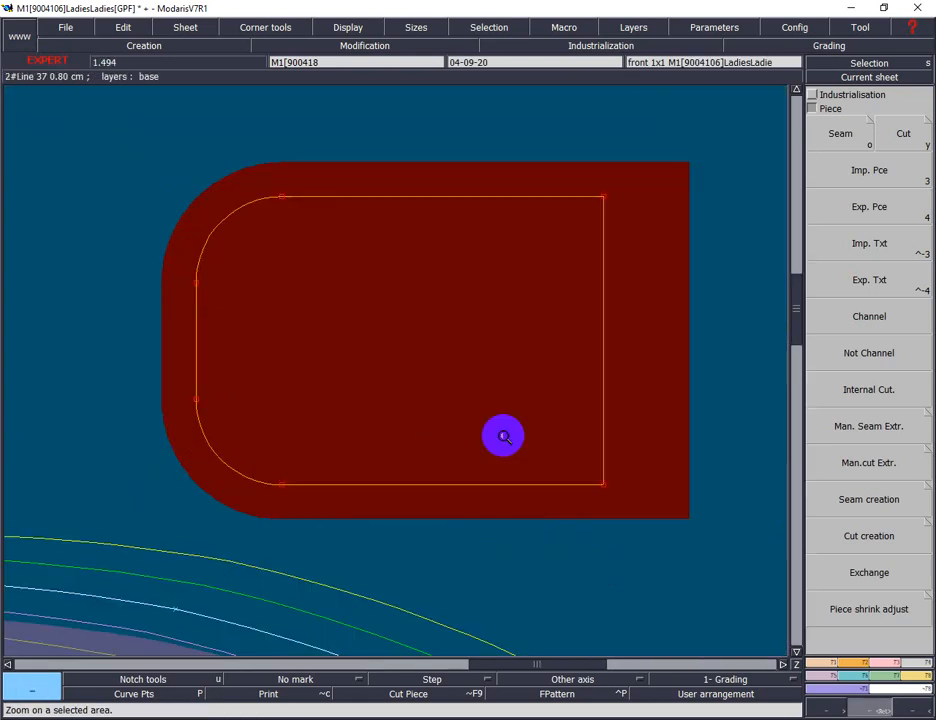
pyautogui.press('n')
pyautogui.press('a')
pyautogui.press('d')
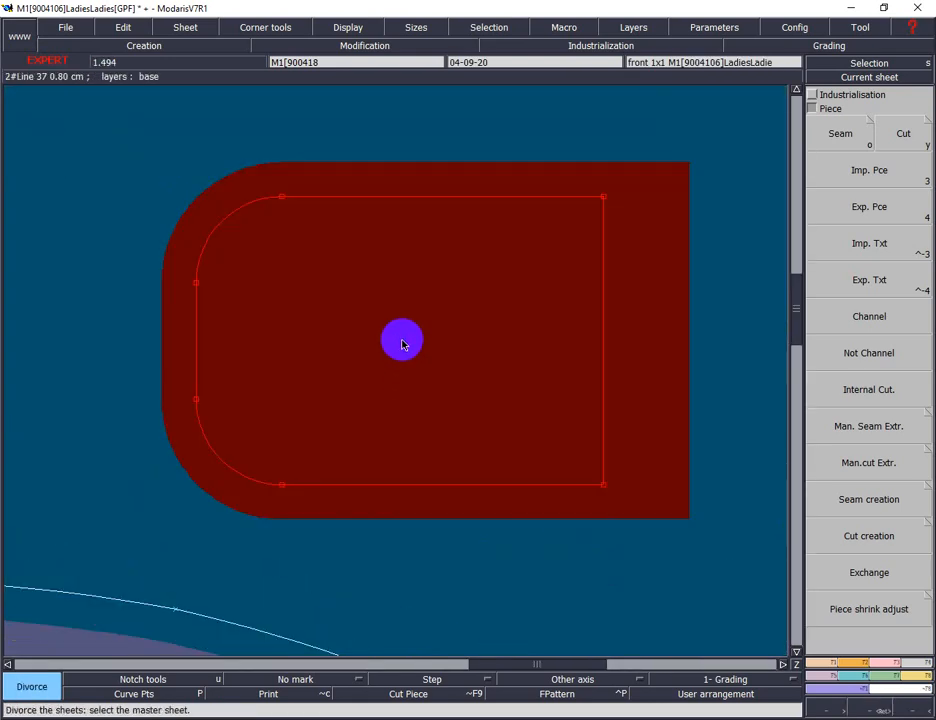
pyautogui.click(404, 341)
pyautogui.press('n')
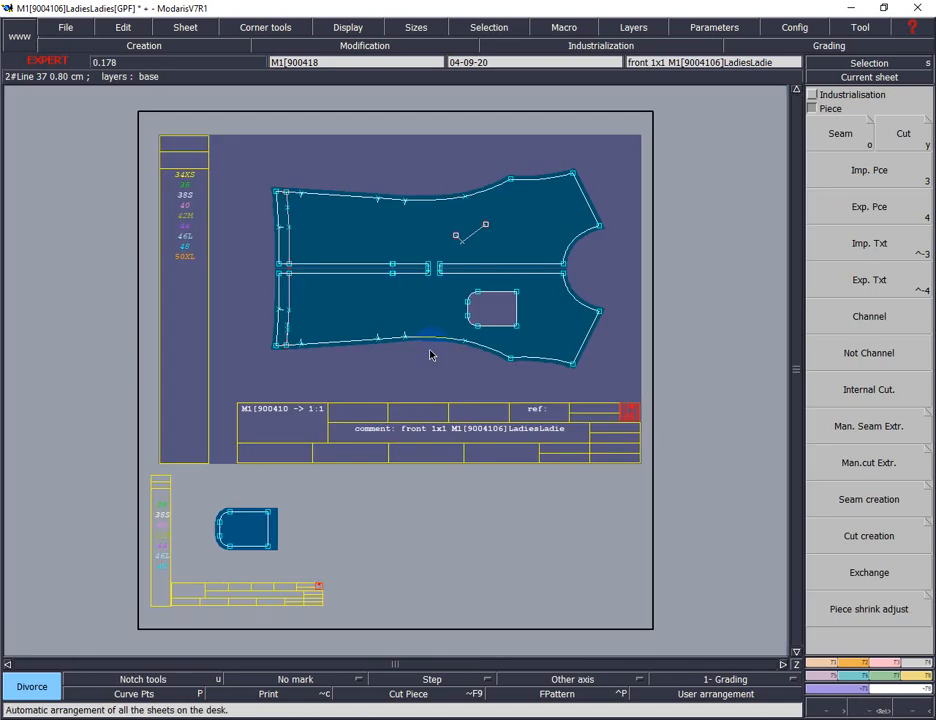
# Set a 1.2 cm seam allowance on all edges of the rounded piece except the one with the 2 cm allowance.
pyautogui.press('z')
pyautogui.moveTo(188, 538); pyautogui.dragTo(334, 610)
pyautogui.press('l')
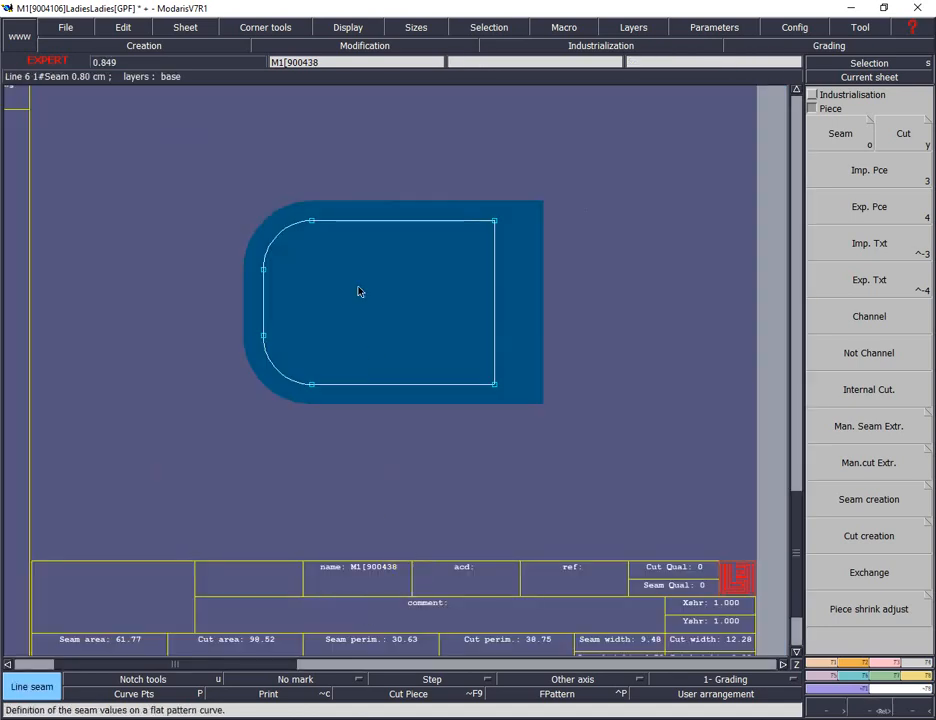
pyautogui.moveTo(200, 168); pyautogui.dragTo(510, 443)
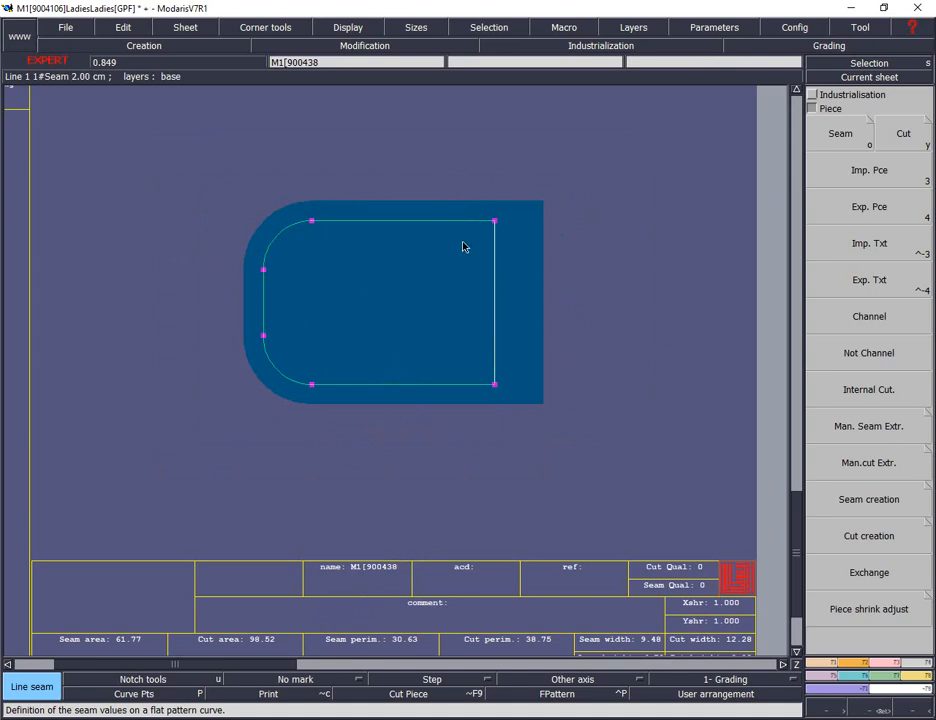
pyautogui.click(431, 236)
pyautogui.write('1.2')
pyautogui.press('Tab')
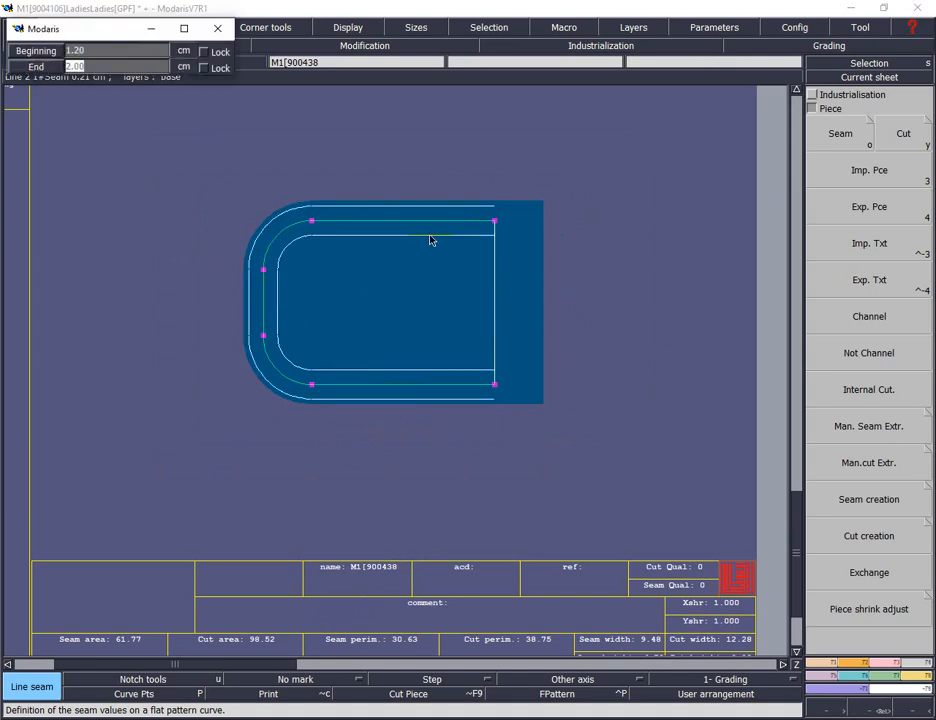
pyautogui.write('1')
pyautogui.press('Return')
pyautogui.rightClick(411, 320)
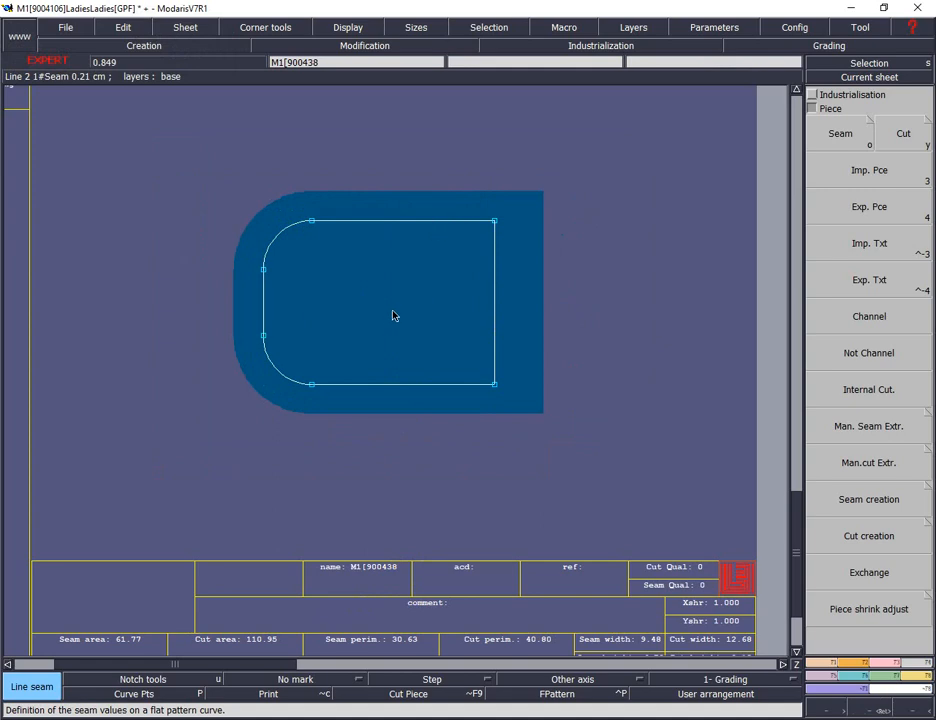
# Extract a second seam piece from the rounded piece and remove the seam allowance from all its edges.
pyautogui.press('o')
pyautogui.click(388, 311)
pyautogui.press('pagedown')
pyautogui.moveTo(278, 165); pyautogui.dragTo(581, 427, button='right')
pyautogui.press('l')
pyautogui.click(473, 394)
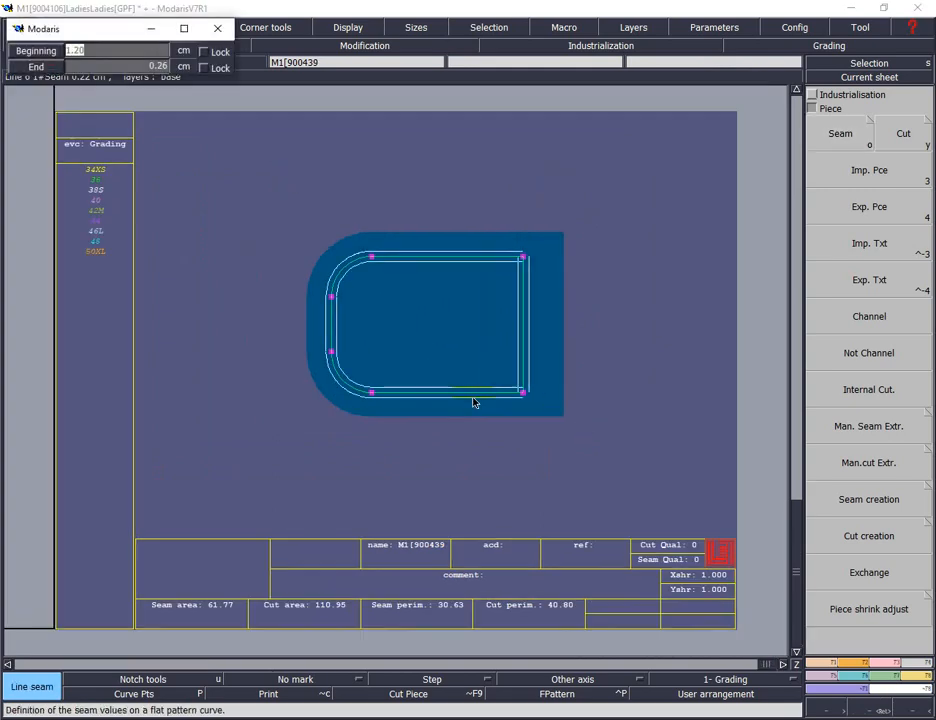
pyautogui.press('Return')
# Enter "finish" as the comment of the rounded piece without seam allowance.
pyautogui.click(120, 27)
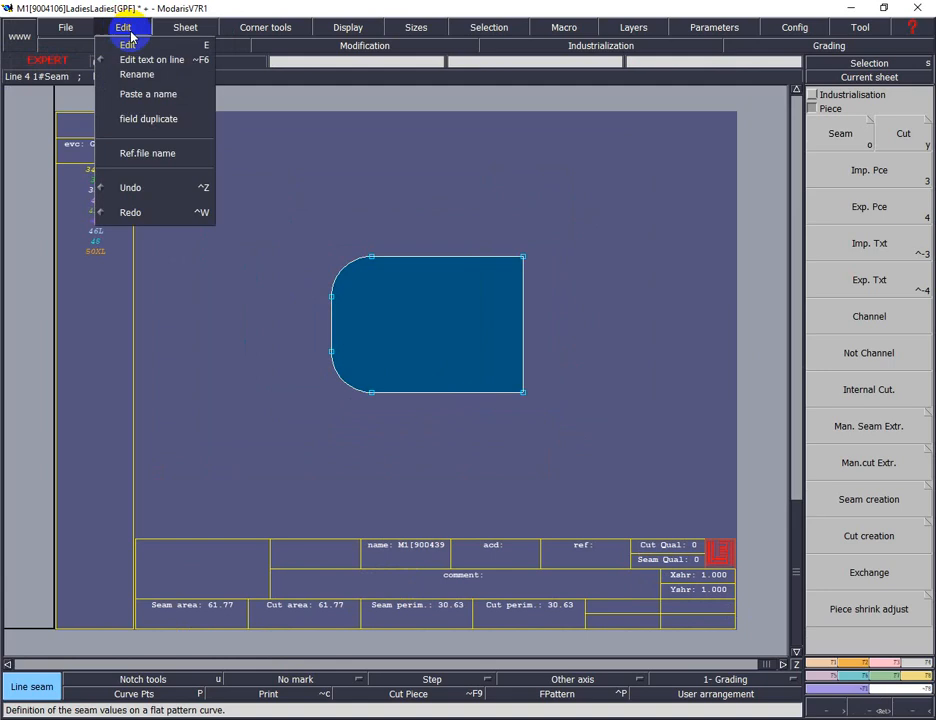
pyautogui.click(133, 52)
pyautogui.click(485, 587)
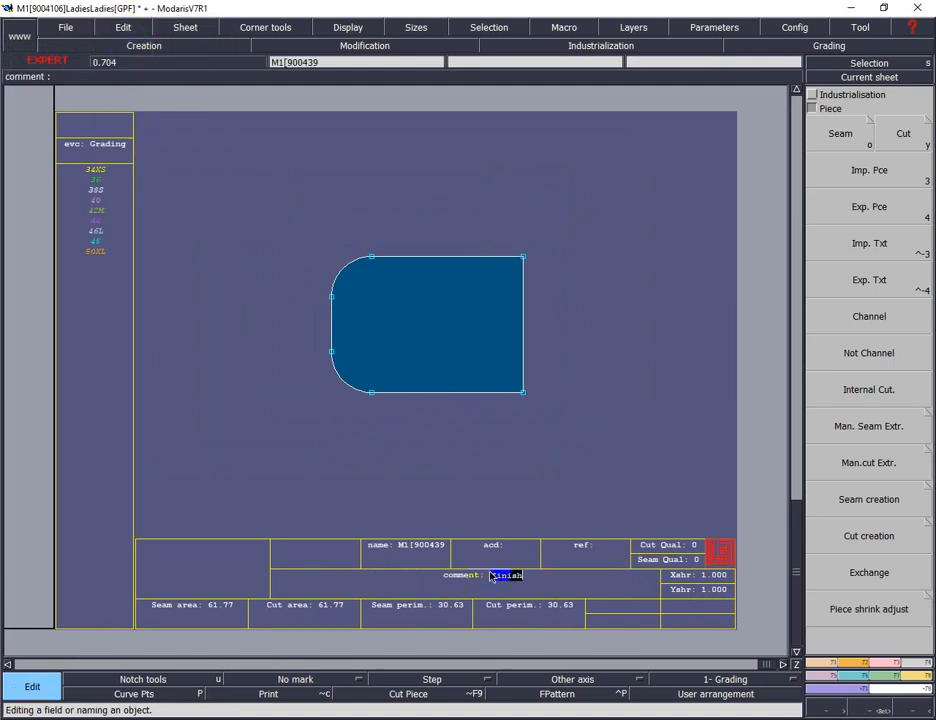
pyautogui.press('Return')
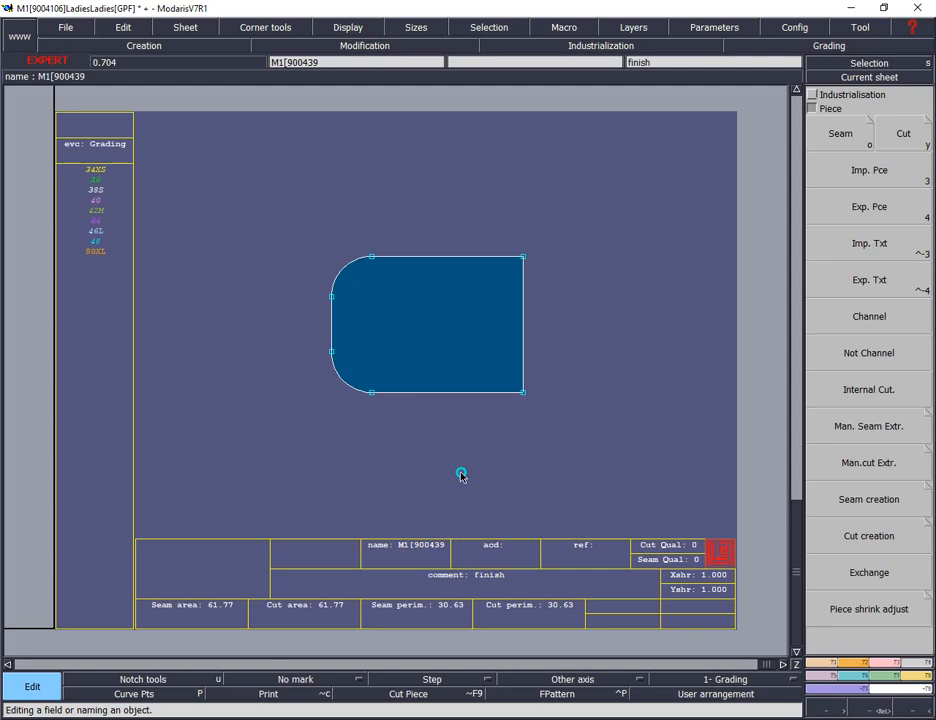
pyautogui.click(455, 434)
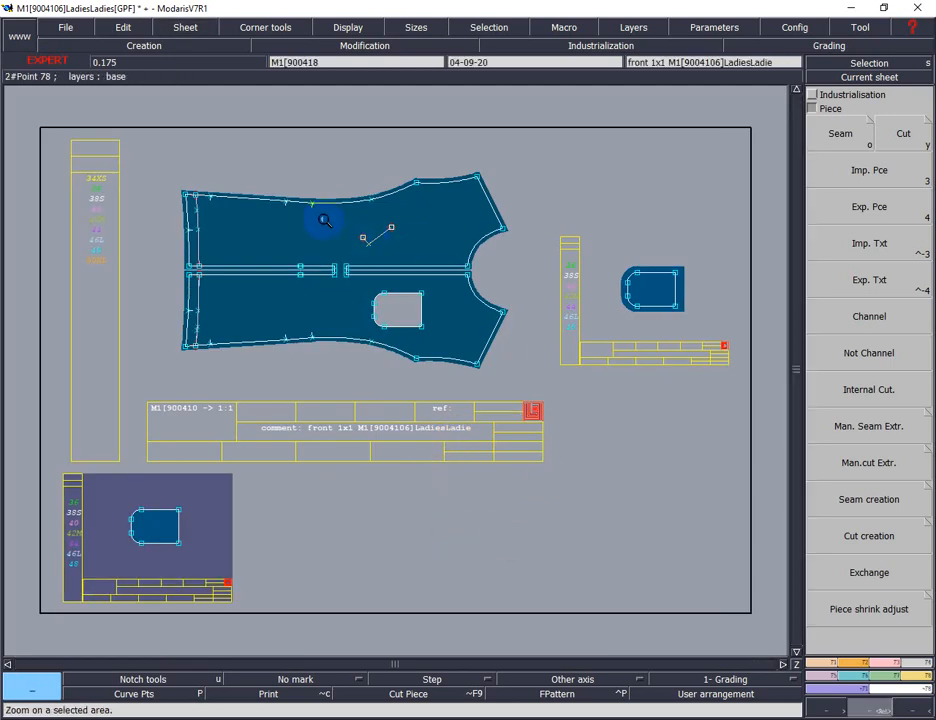
# Examine the front's internal cut with the graded sizes shown and hidden, and with the Cut Piece display switched on.
pyautogui.moveTo(313, 247); pyautogui.dragTo(484, 365)
pyautogui.moveTo(141, 192); pyautogui.dragTo(586, 575)
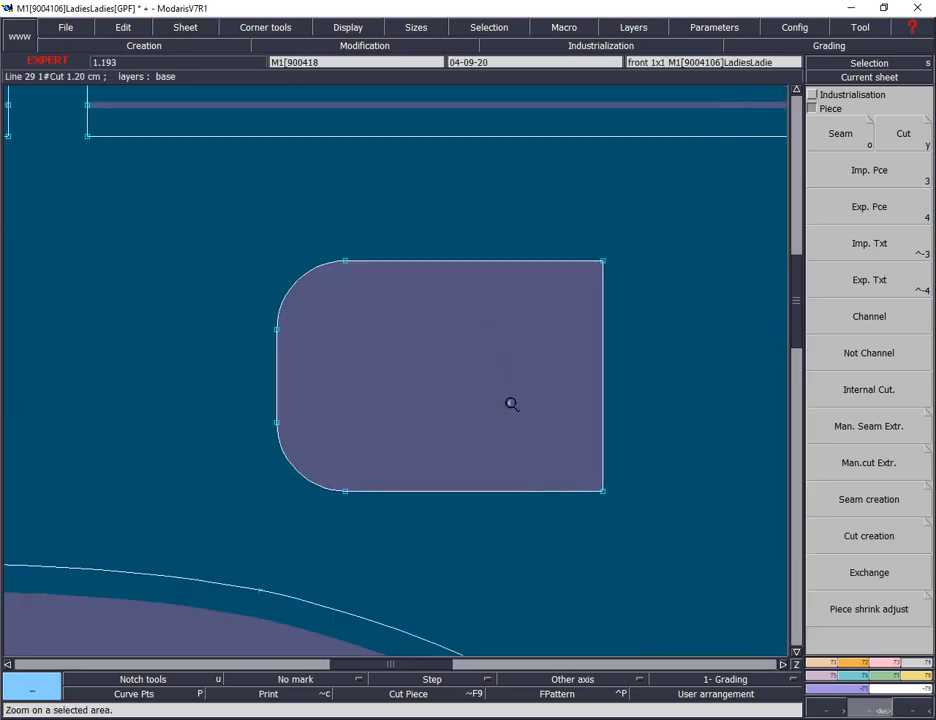
pyautogui.press('F10')
pyautogui.press('F10')
pyautogui.press('F10')
pyautogui.press('F10')
pyautogui.press('F10')
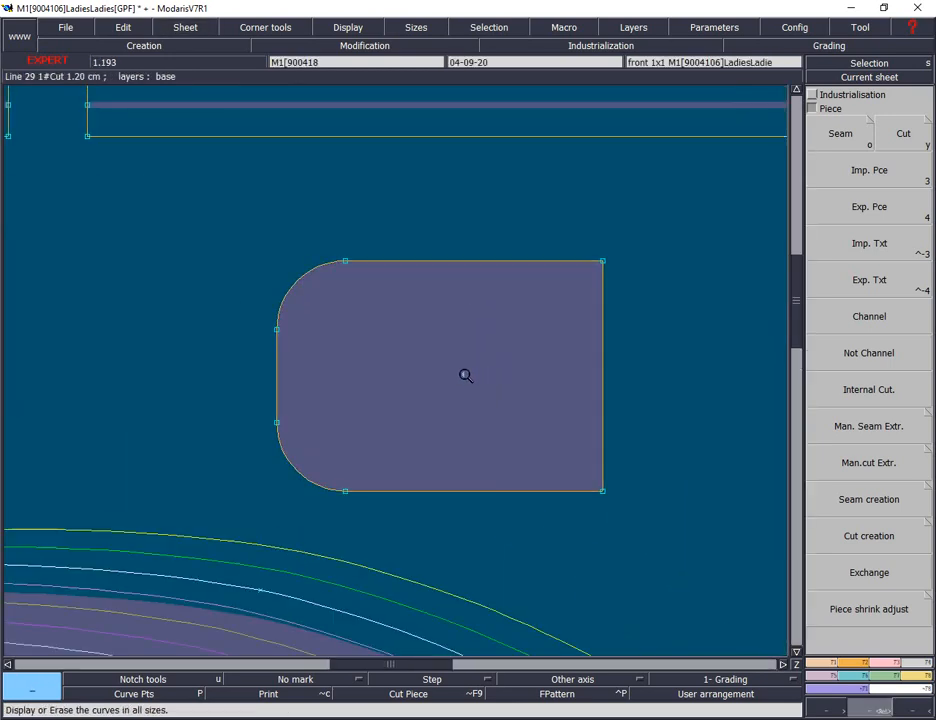
pyautogui.press('F10')
pyautogui.click(390, 697)
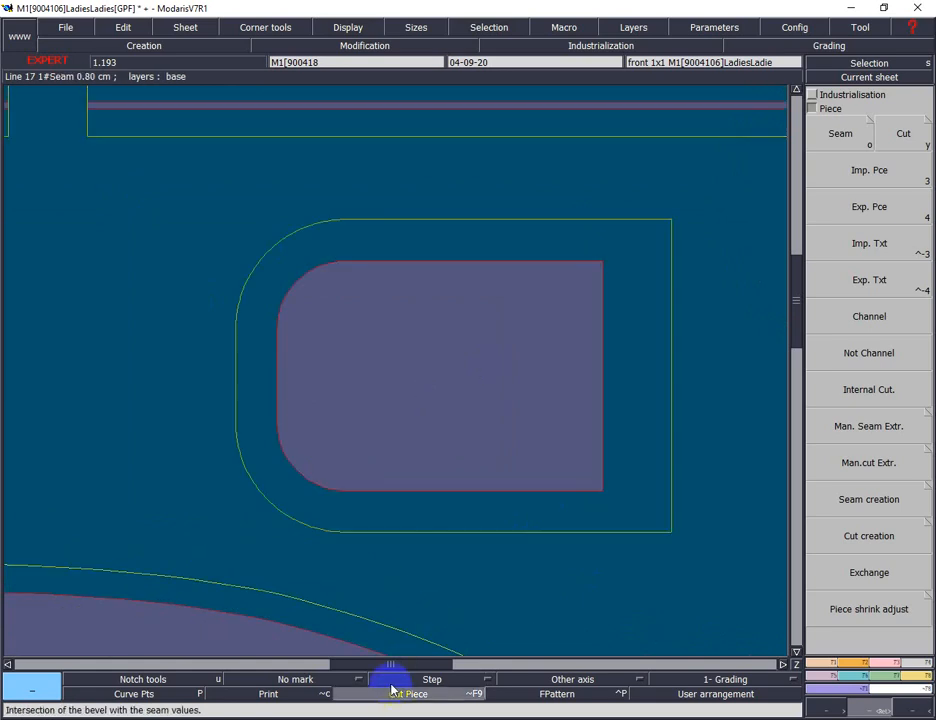
pyautogui.click(488, 412)
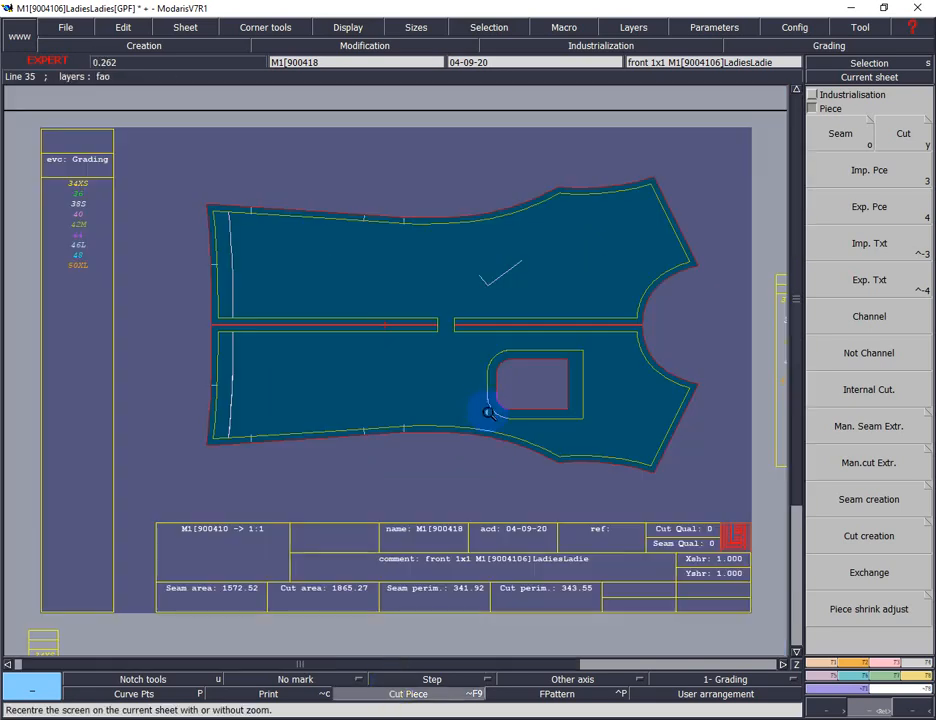
pyautogui.rightClick(595, 415)
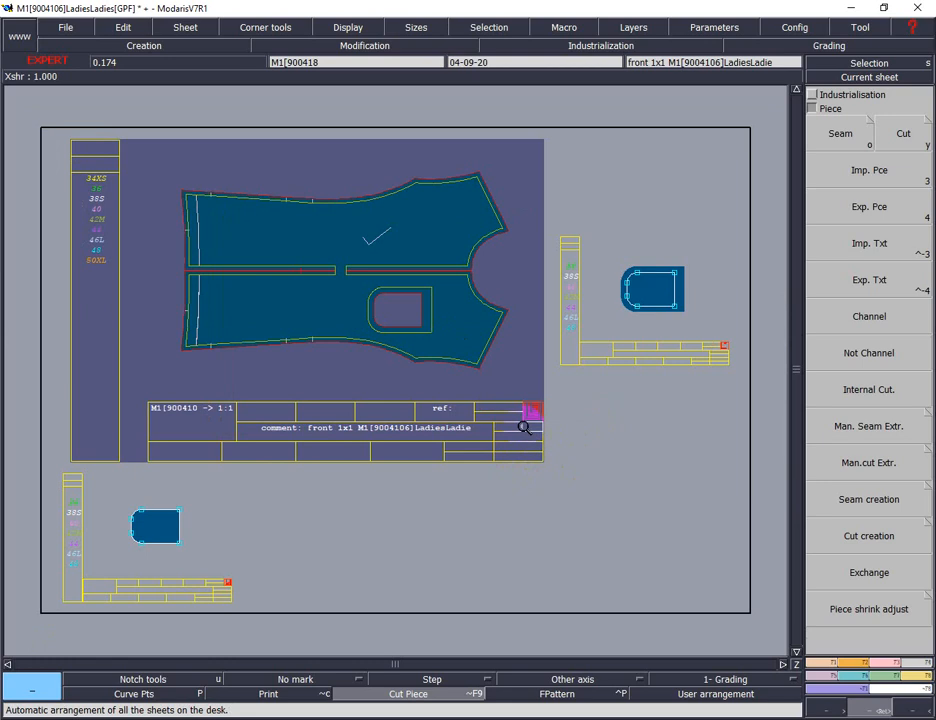
# Select all the displayed sheets and switch on their Cut Piece display.
pyautogui.hotkey('ctrl', 'a')
pyautogui.hotkey('ctrl', 'F9')
pyautogui.hotkey('ctrl', 'F9')
pyautogui.hotkey('ctrl', 'F9')
pyautogui.hotkey('ctrl', 'F9')
pyautogui.hotkey('ctrl', 'F9')
pyautogui.hotkey('ctrl', 'F9')
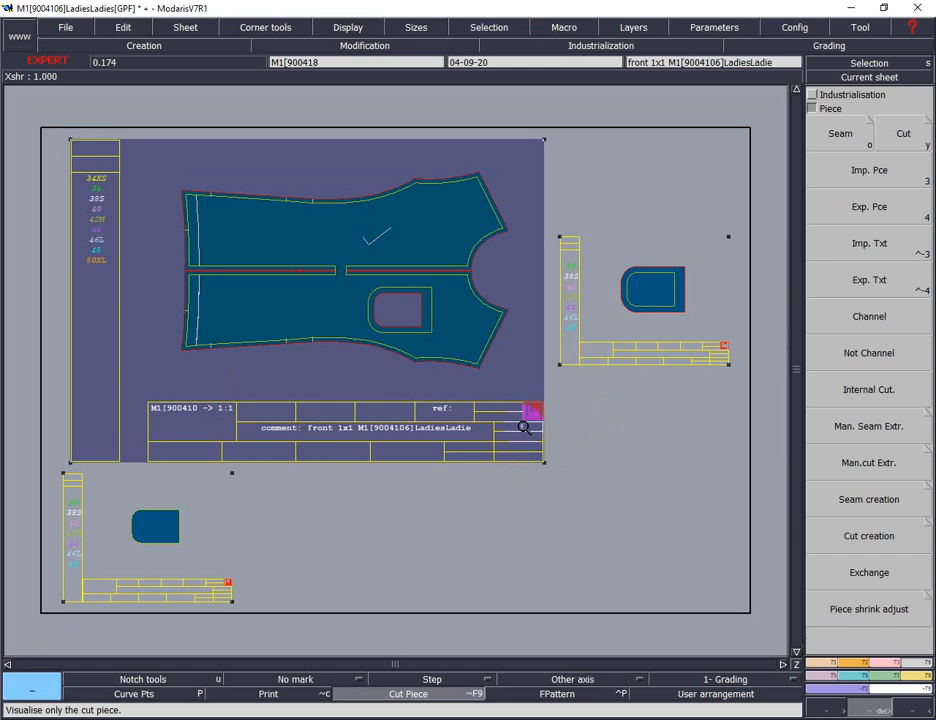
# Bring back every sheet of the model, arrange them and turn on Cut Piece display for all of them.
pyautogui.click(524, 428)
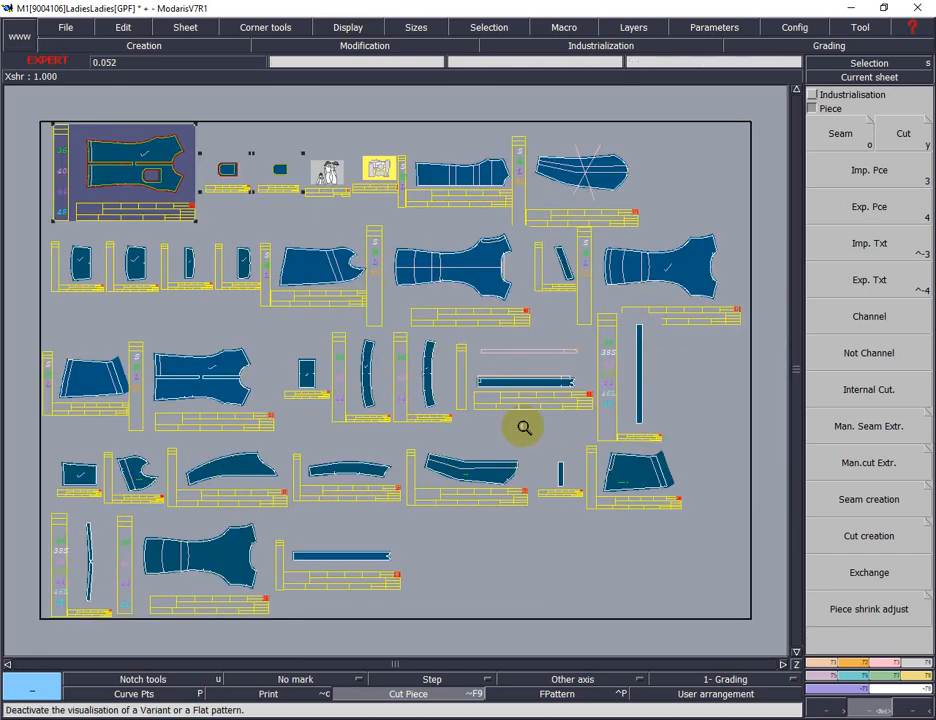
pyautogui.press('j')
pyautogui.press('s')
pyautogui.press('j')
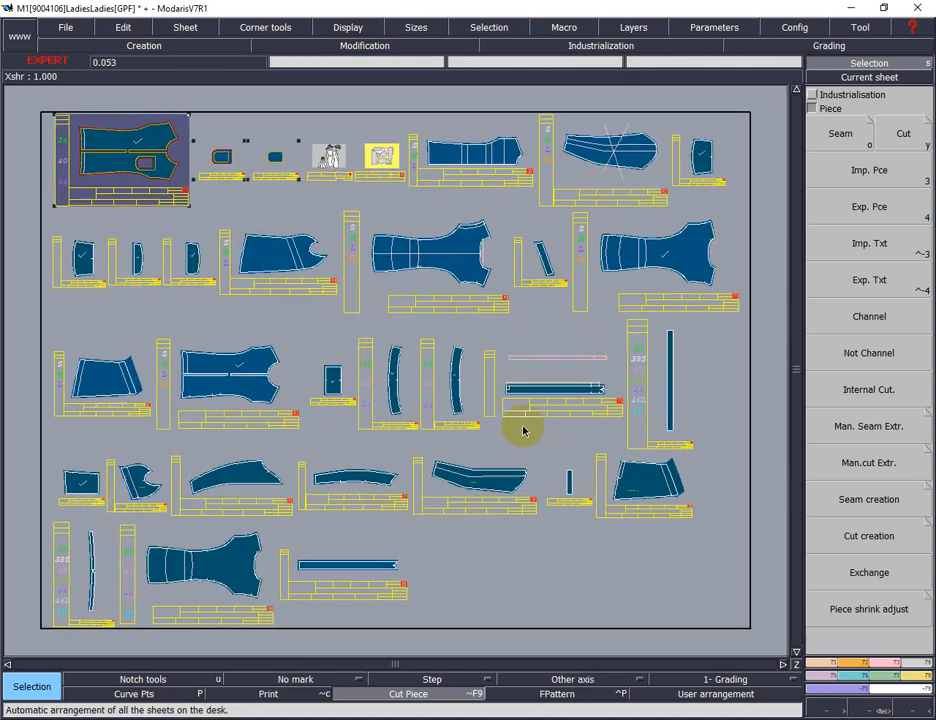
pyautogui.hotkey('ctrl', 'F9')
pyautogui.hotkey('ctrl', 'a')
pyautogui.hotkey('ctrl', 'F9')
pyautogui.hotkey('ctrl', 'F9')
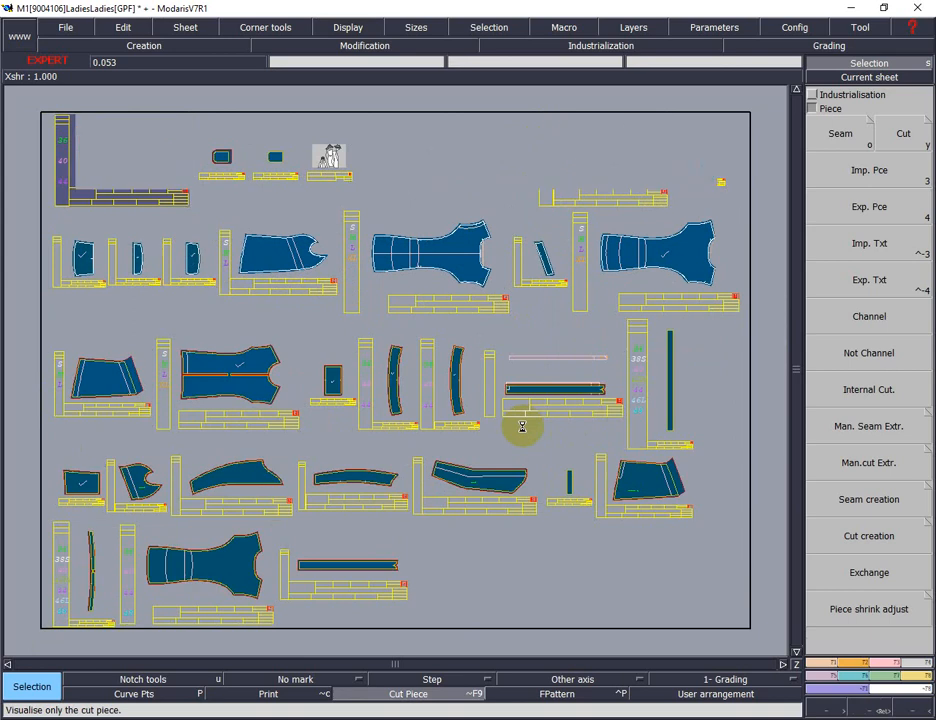
# Step through the individual sheets to examine how each piece looks in Cut Piece display, from the front to the placket.
pyautogui.click(522, 430)
pyautogui.click(522, 428)
pyautogui.click(522, 428)
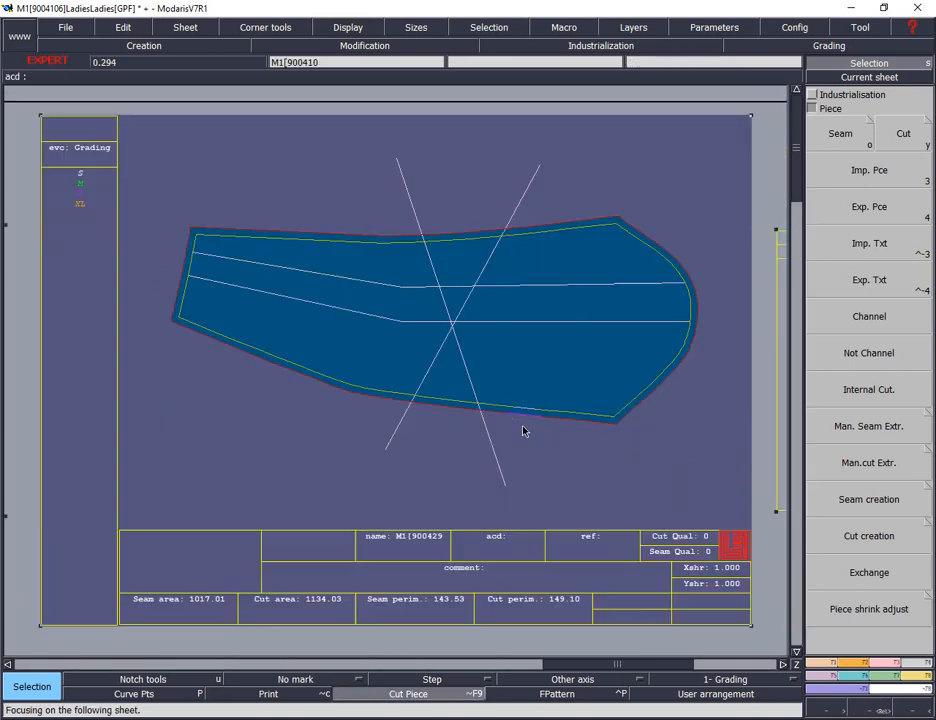
pyautogui.click(522, 428)
pyautogui.click(522, 427)
pyautogui.click(522, 428)
pyautogui.click(522, 428)
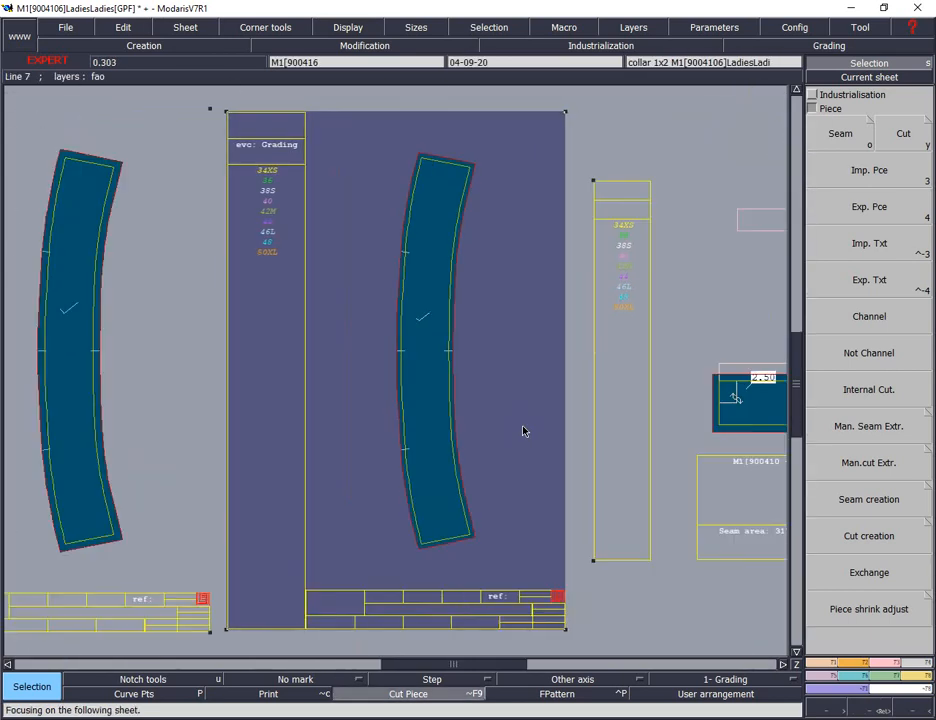
pyautogui.click(522, 428)
pyautogui.click(522, 429)
pyautogui.click(522, 430)
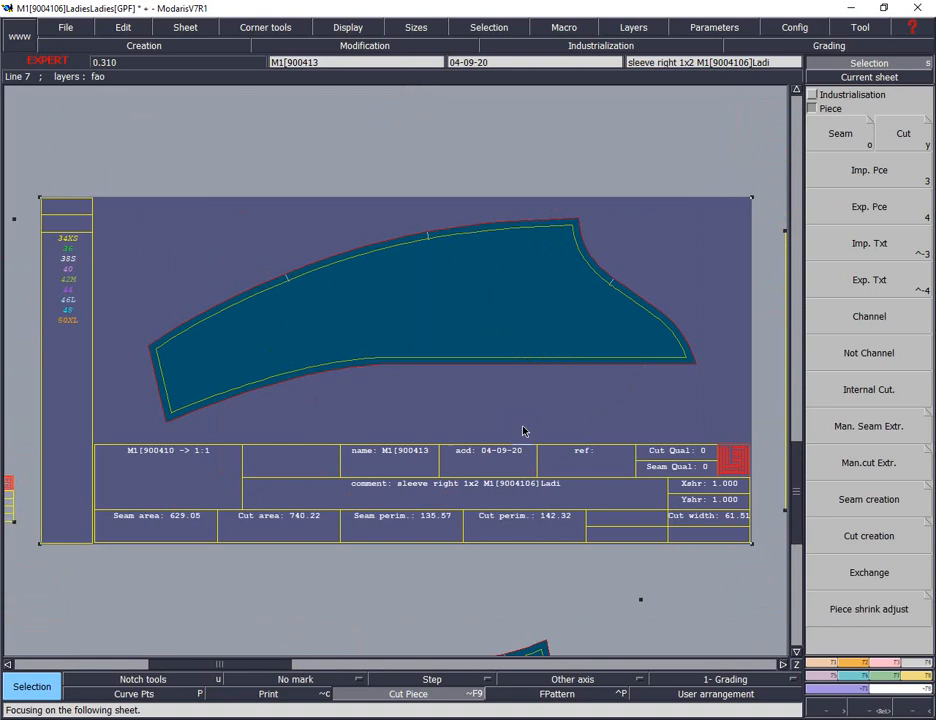
pyautogui.click(522, 430)
pyautogui.click(522, 430)
pyautogui.click(522, 430)
pyautogui.click(522, 430)
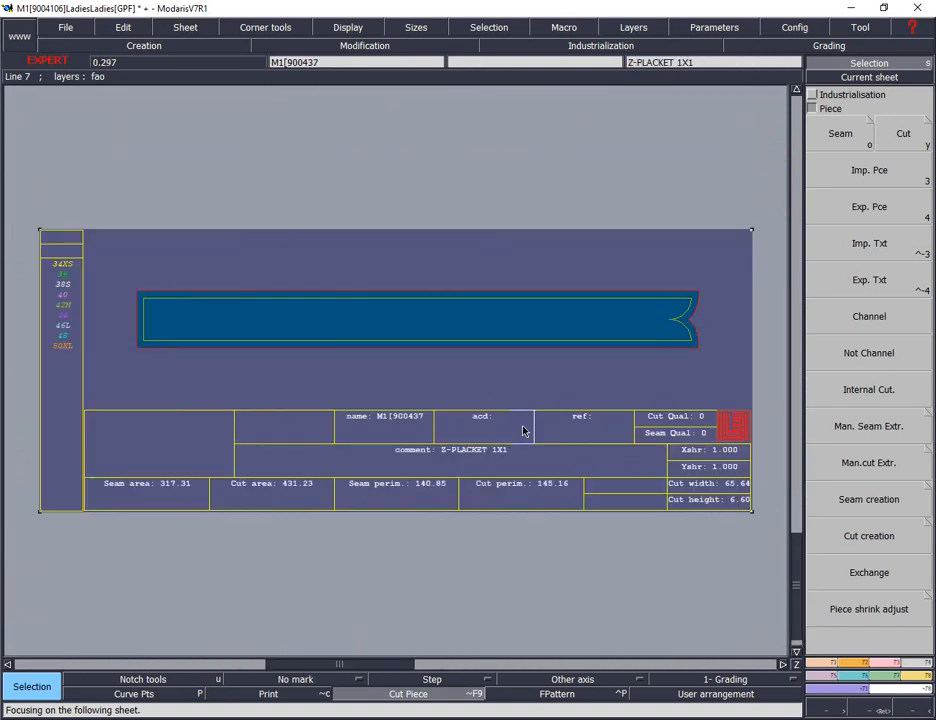
pyautogui.rightClick(522, 430)
# Display only the variant with its pieces and show the fabric types as colours on them.
pyautogui.press('i')
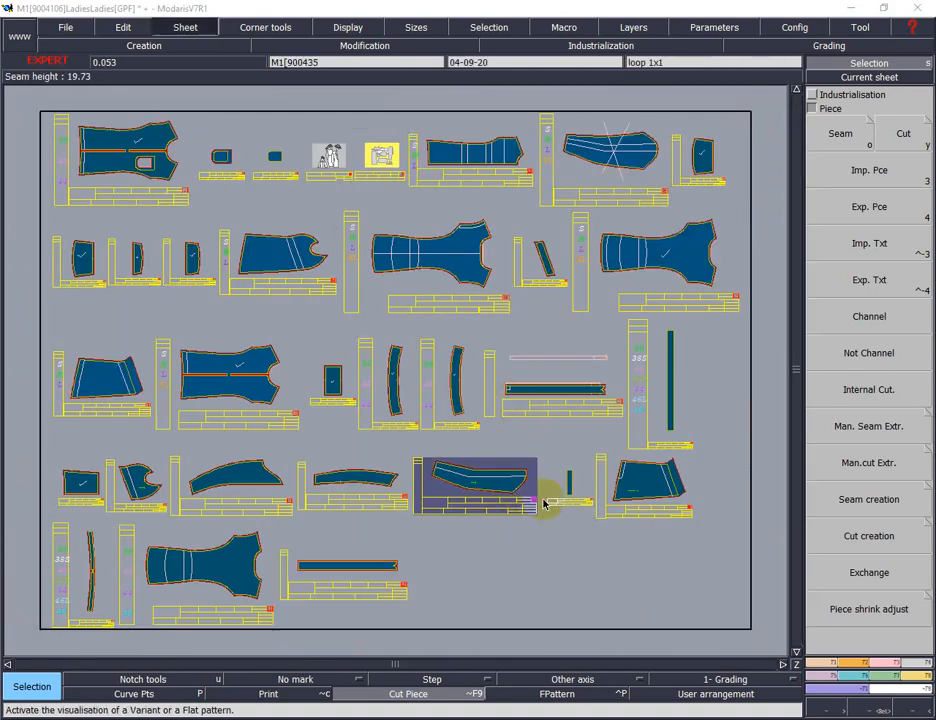
pyautogui.click(368, 160)
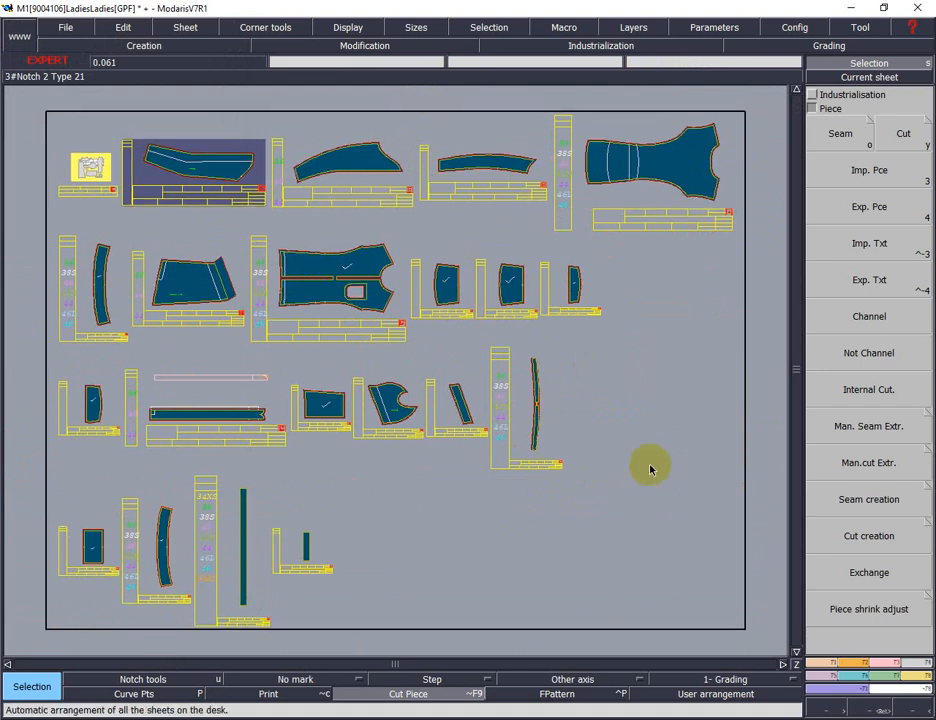
pyautogui.hotkey('ctrl', 'p')
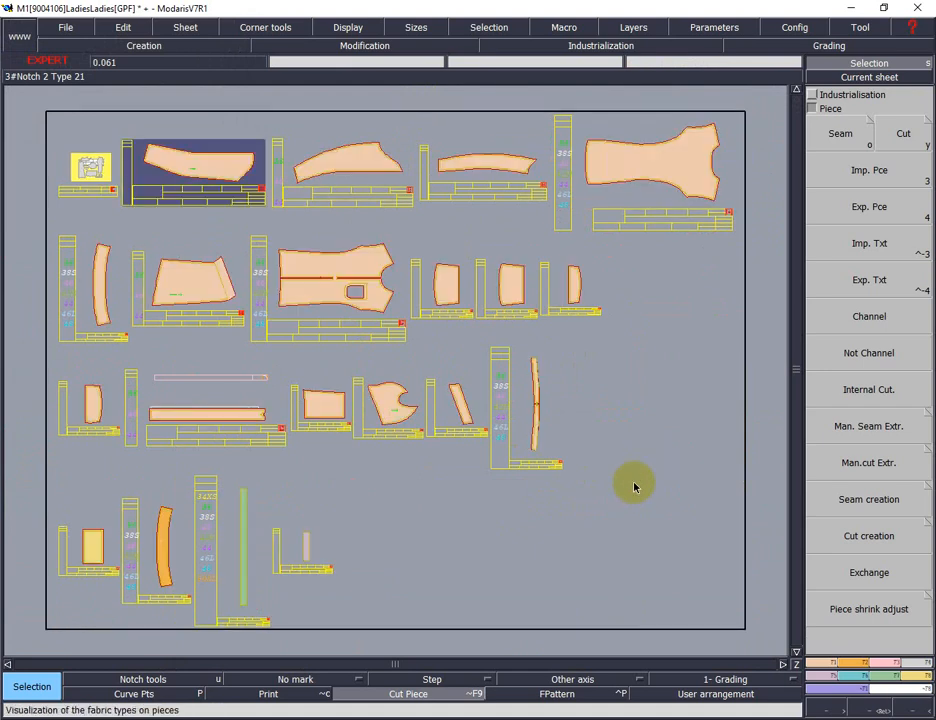
# Limit the variant display to the pieces of fabric type 2.
pyautogui.hotkey('ctrl', 'u')
pyautogui.click(119, 68)
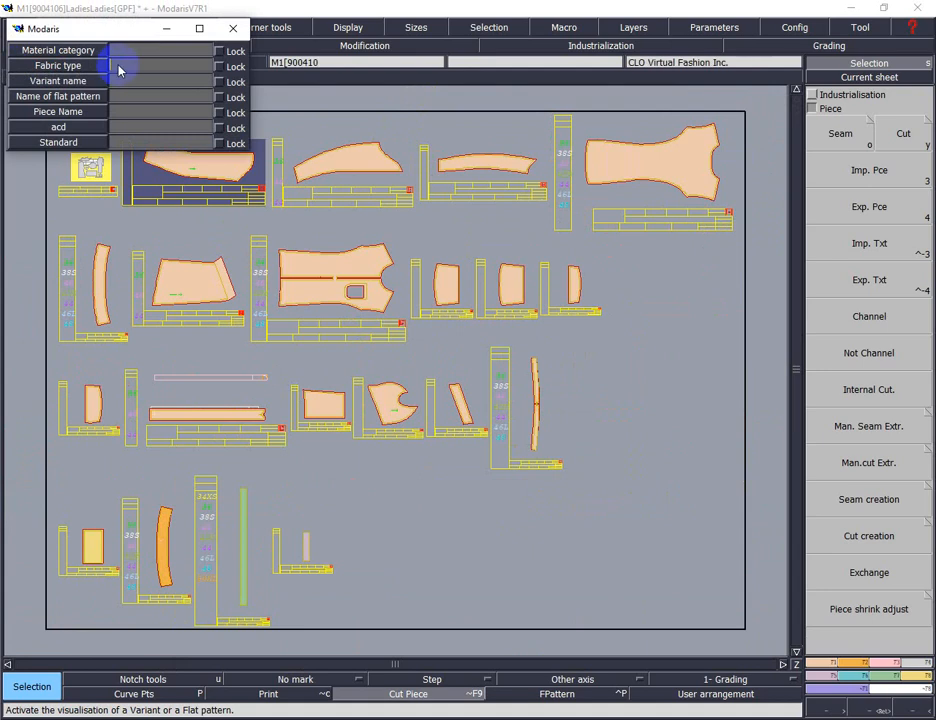
pyautogui.click(88, 168)
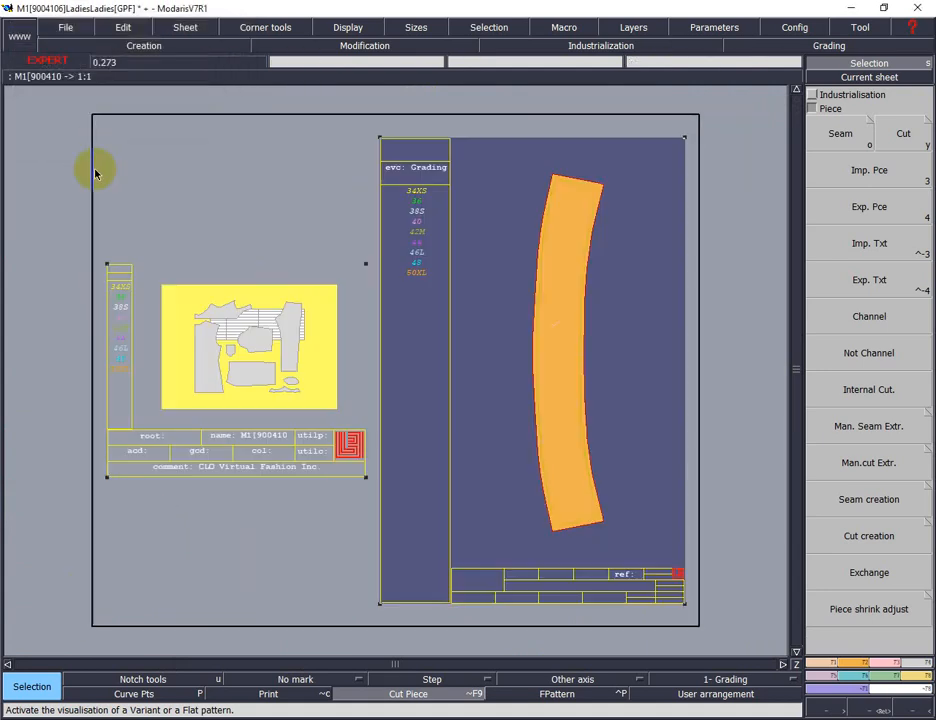
# Limit the variant display to the fabric type of the long green strip.
pyautogui.click(263, 336)
pyautogui.hotkey('ctrl', 'u')
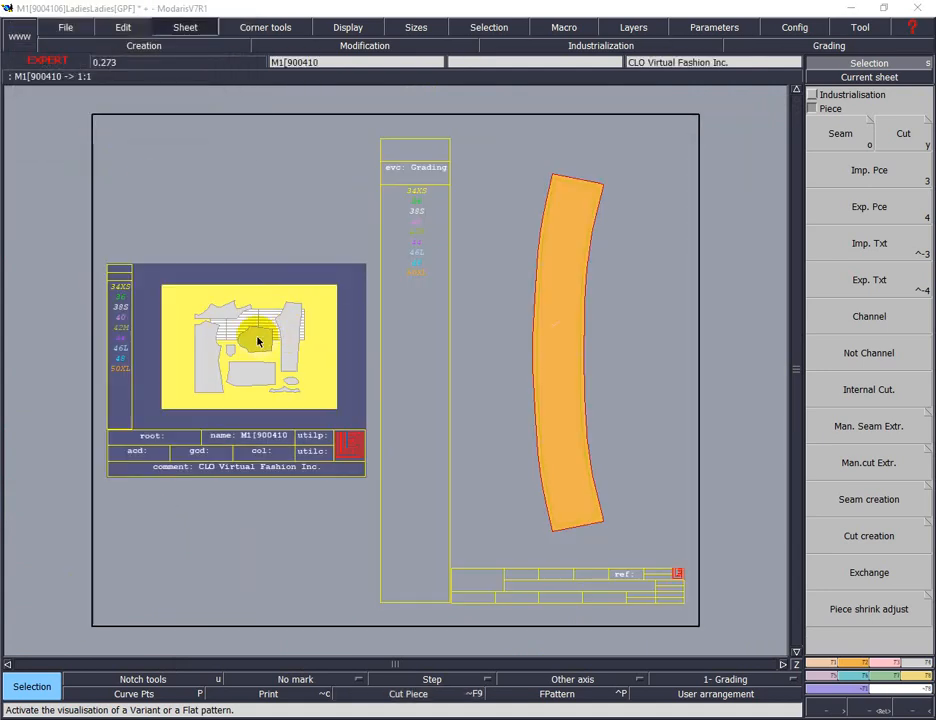
pyautogui.click(118, 68)
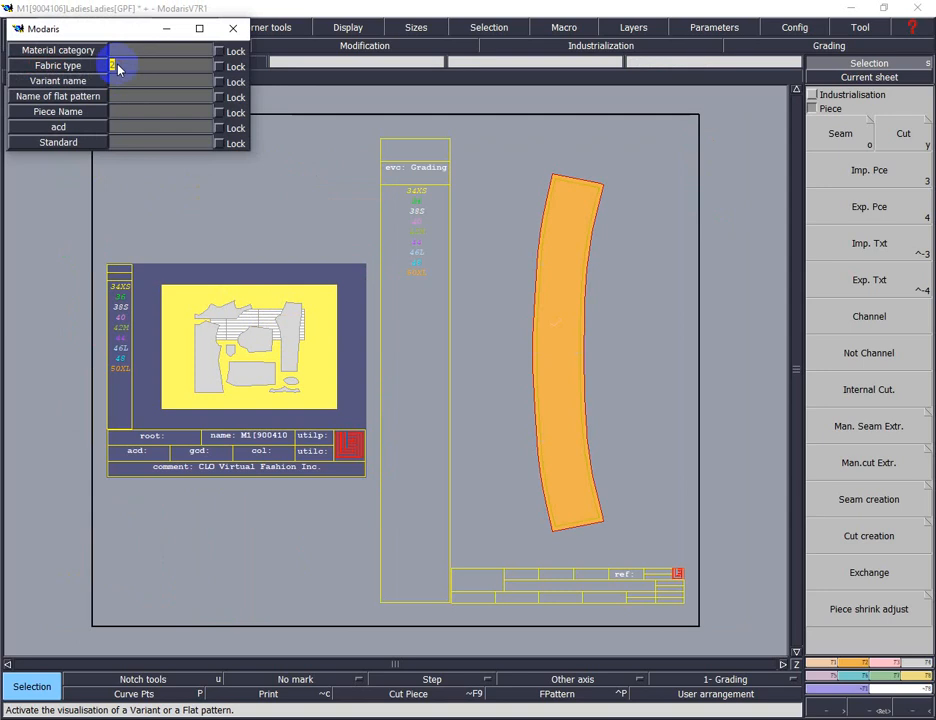
pyautogui.press('Return')
pyautogui.press('pagedown')
pyautogui.click(266, 379)
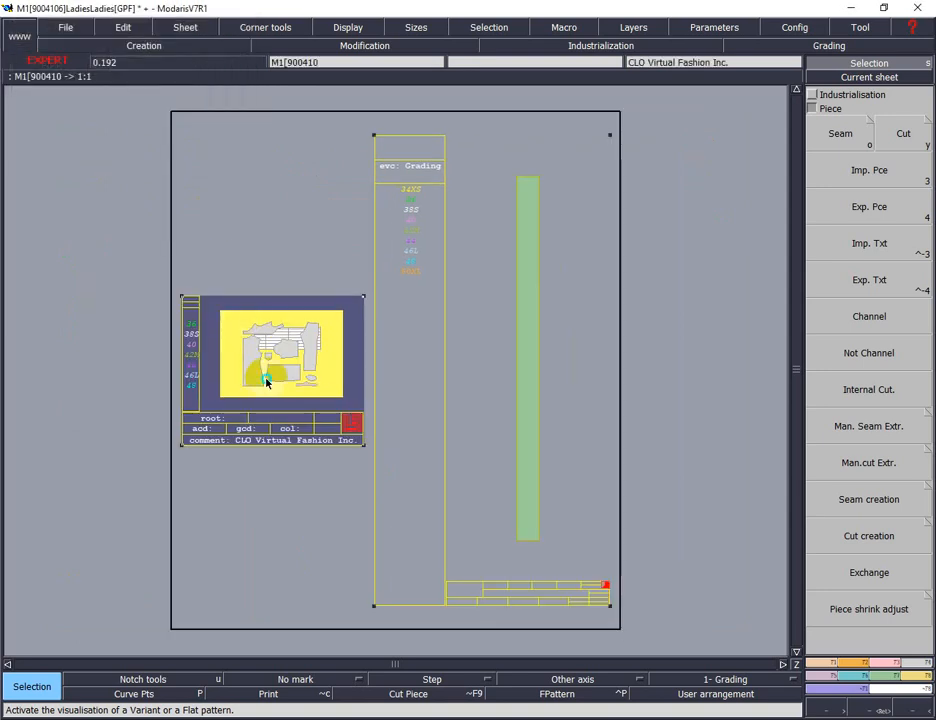
# Display only the variant's pieces of fabric type 1 and arrange their sheets.
pyautogui.hotkey('ctrl', 'u')
pyautogui.click(118, 66)
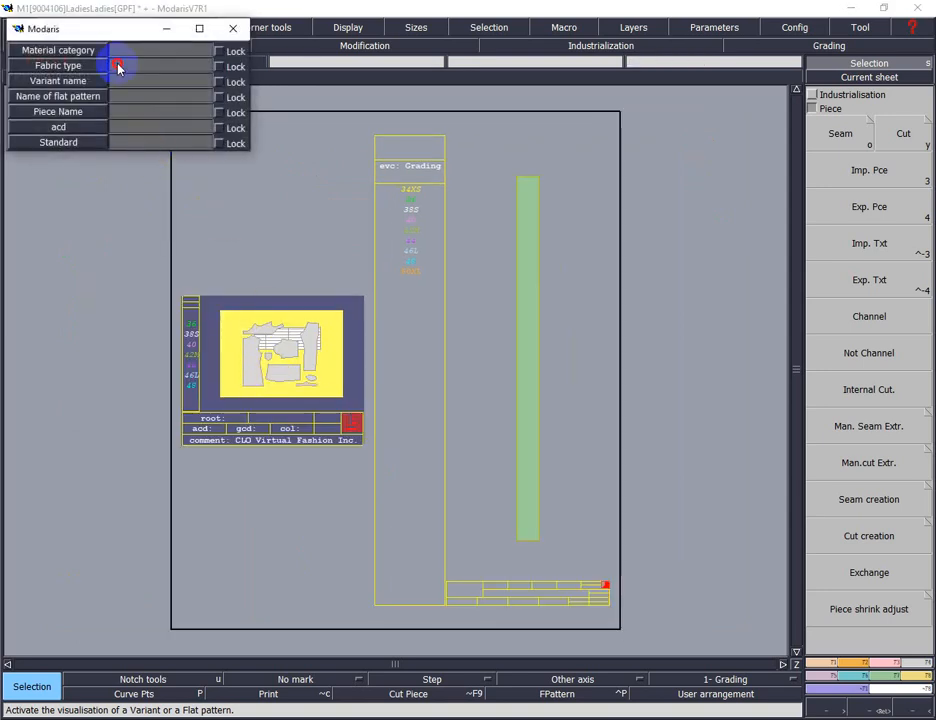
pyautogui.click(278, 359)
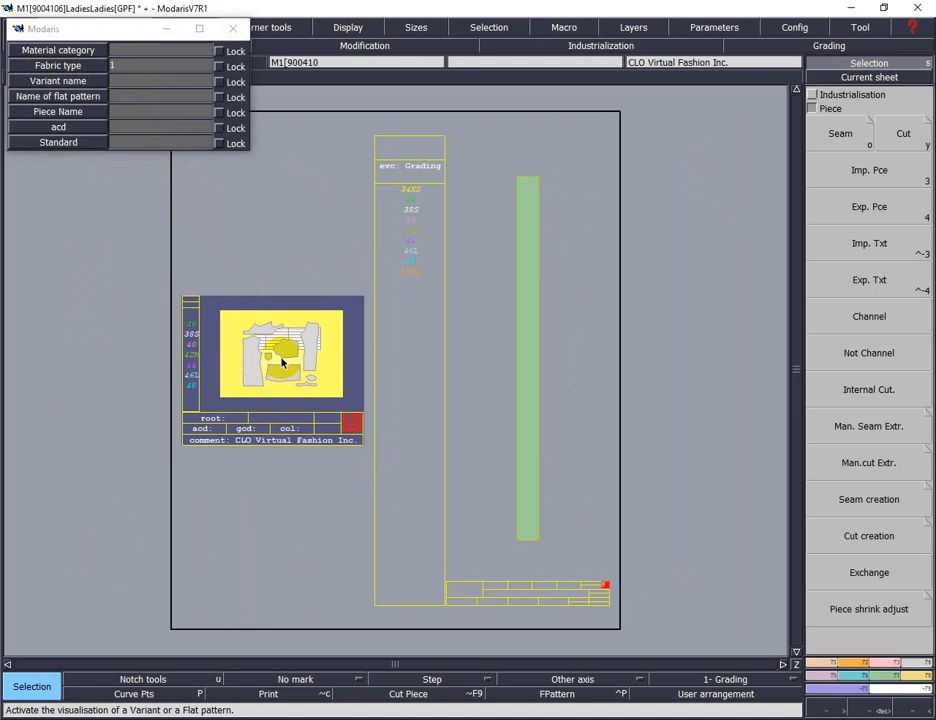
pyautogui.press('j')
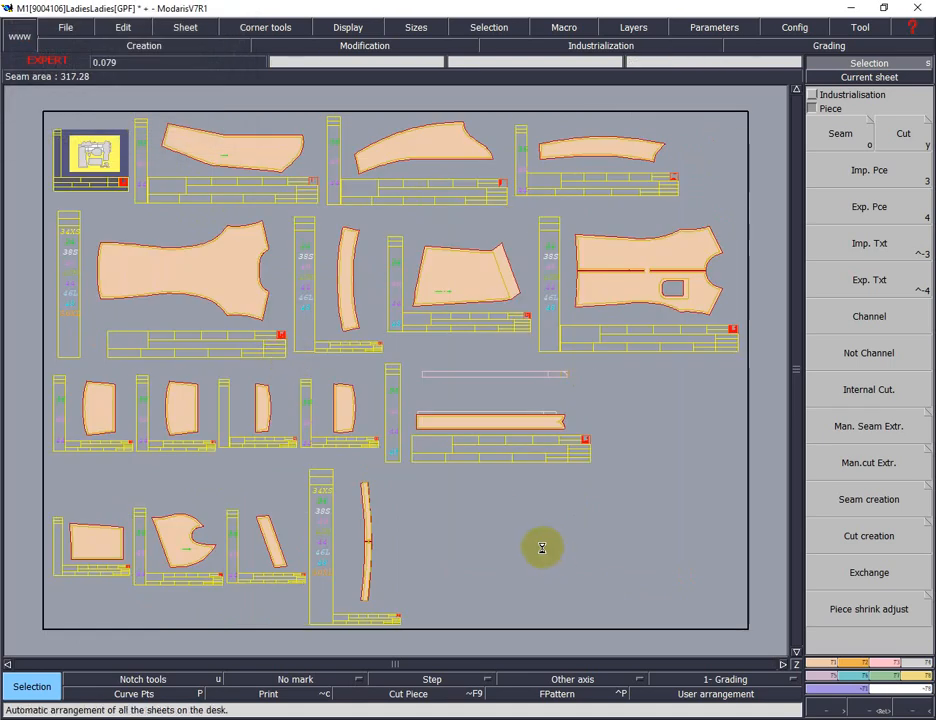
pyautogui.press('s')
pyautogui.press('j')
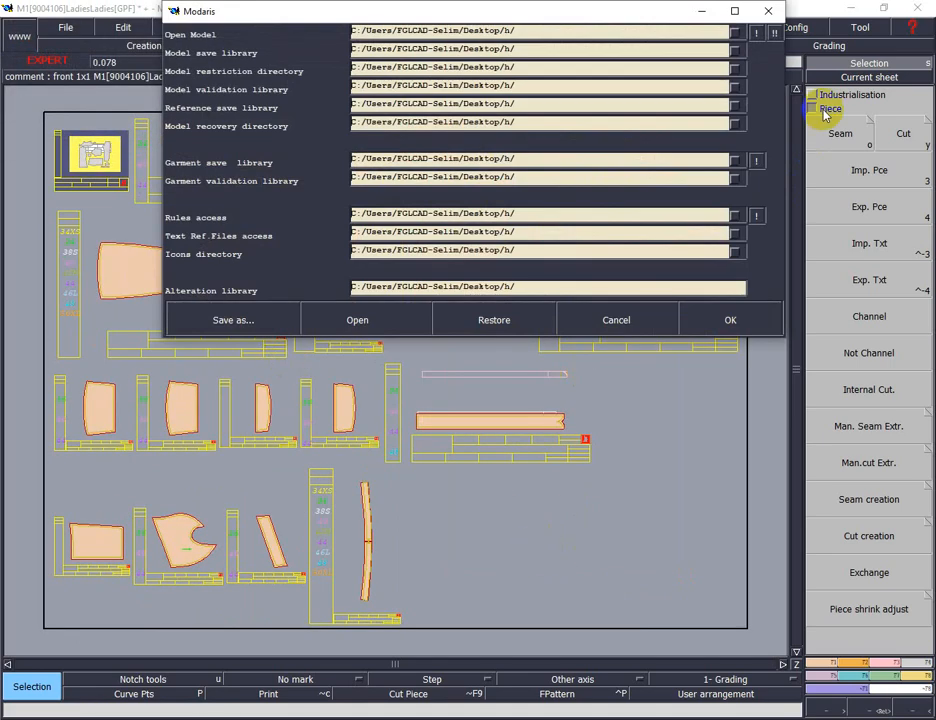
# Apply the Open Model path to all the other libraries and directories in the access path configuration and confirm it.
pyautogui.click(701, 321)
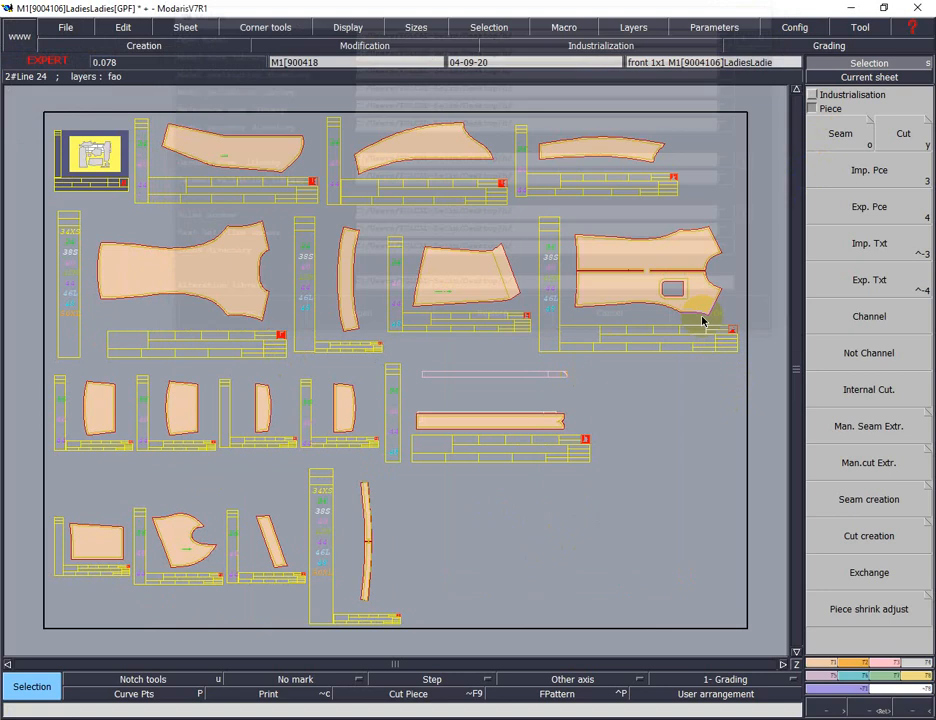
pyautogui.press('j')
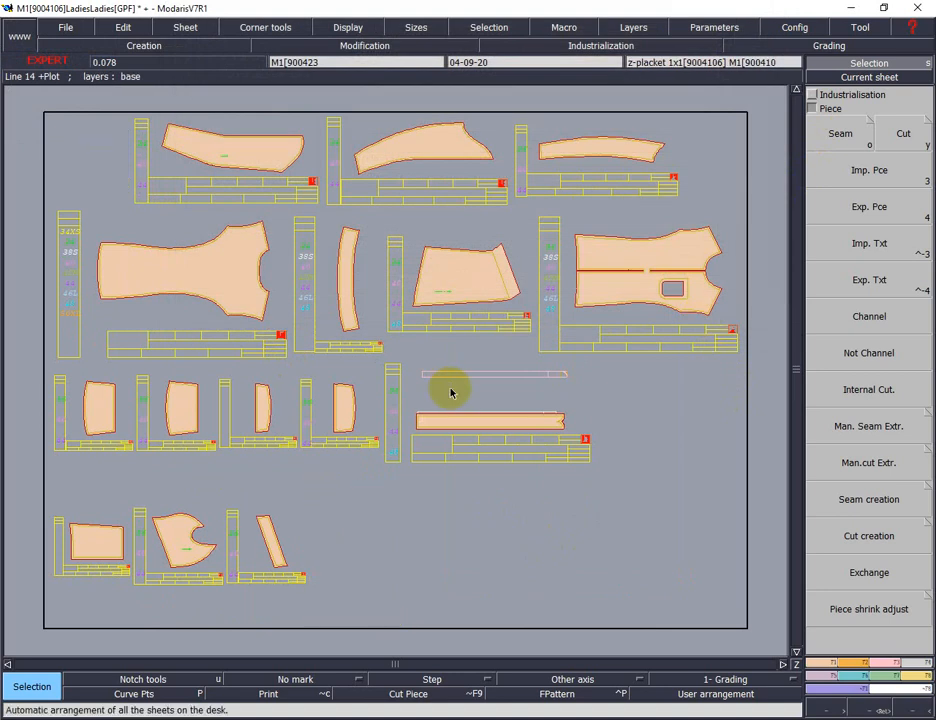
pyautogui.press('j')
pyautogui.hotkey('ctrl', 'a')
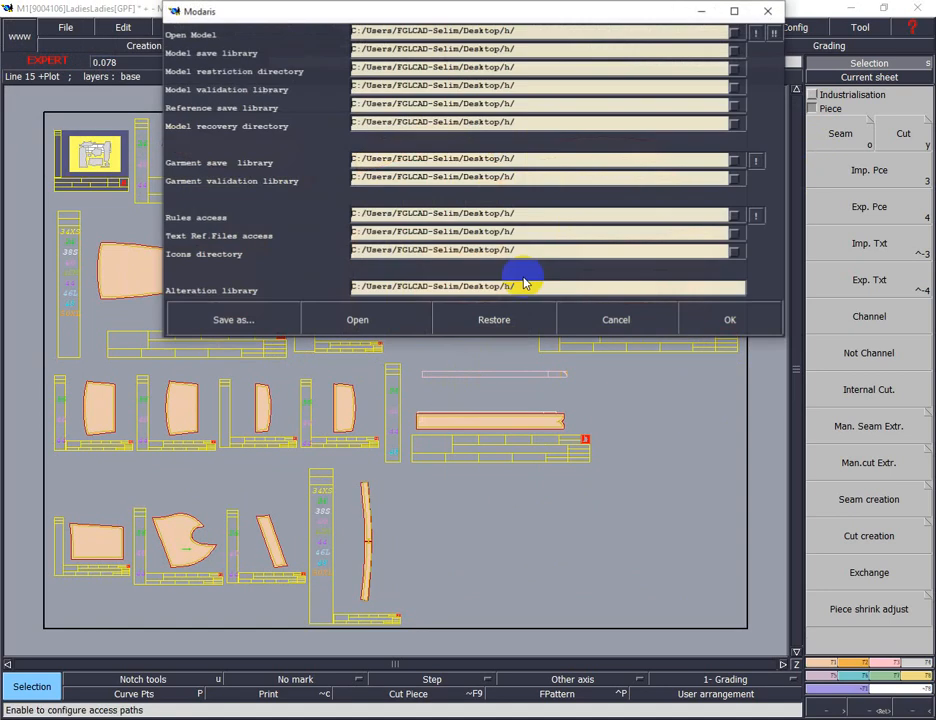
pyautogui.click(770, 34)
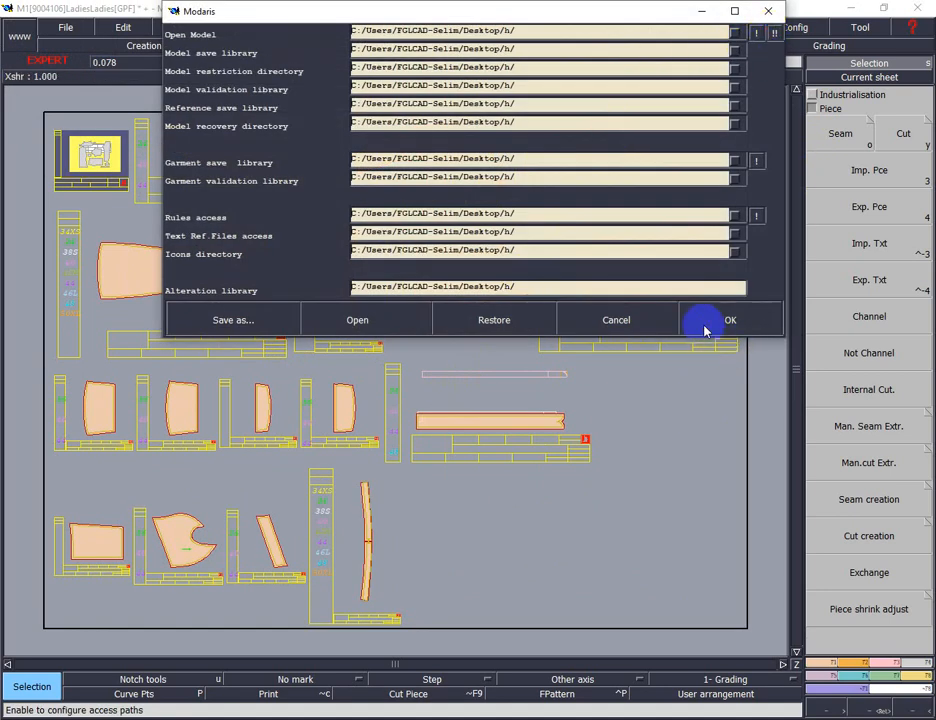
pyautogui.click(711, 323)
pyautogui.press('j')
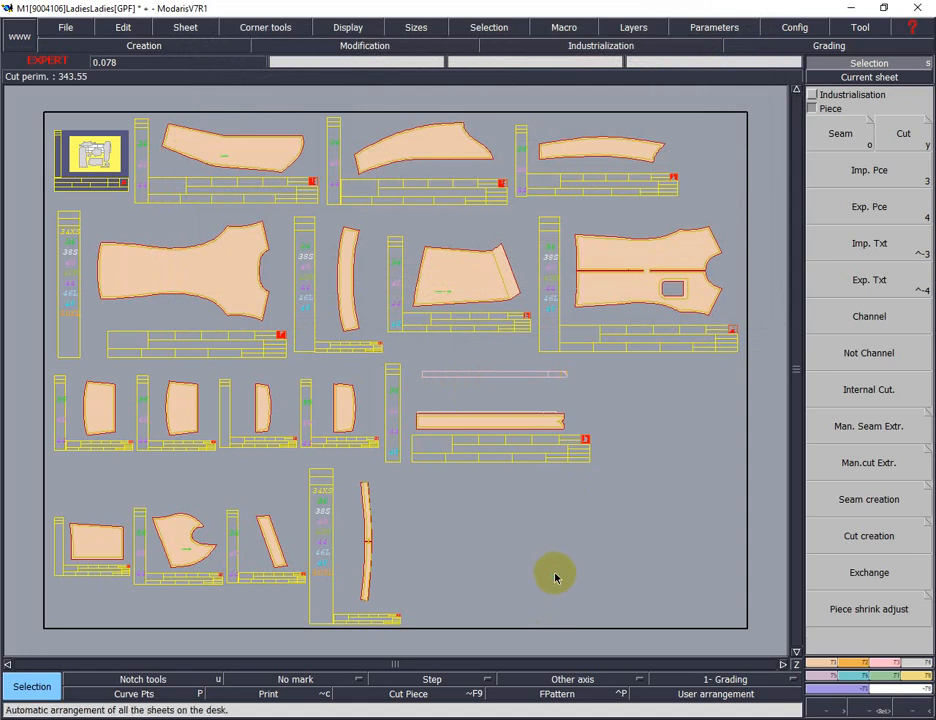
pyautogui.hotkey('ctrl', 'a')
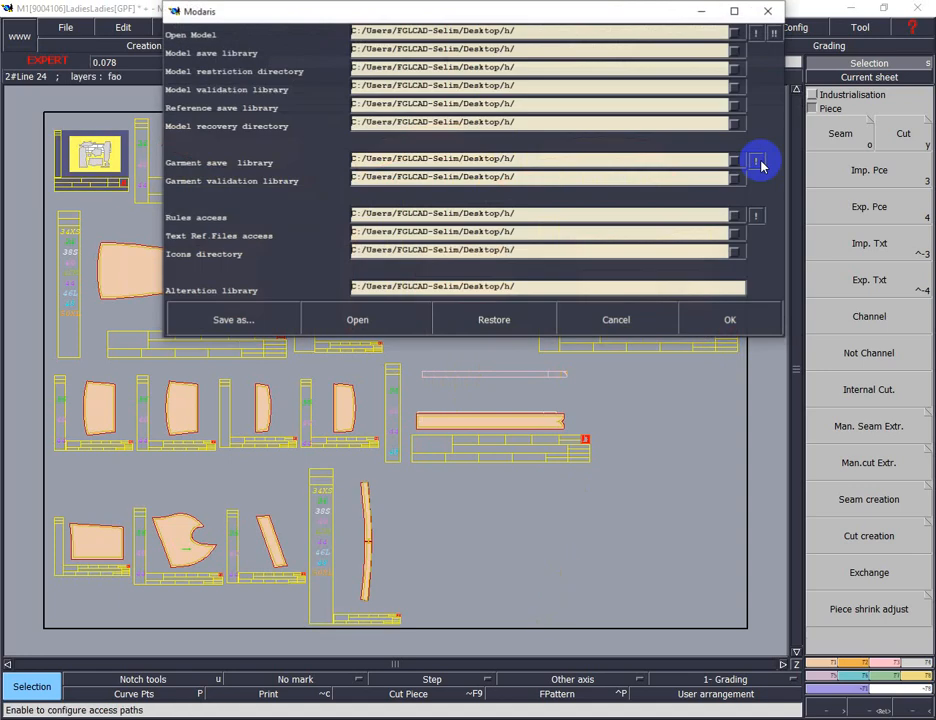
pyautogui.click(776, 34)
pyautogui.click(716, 327)
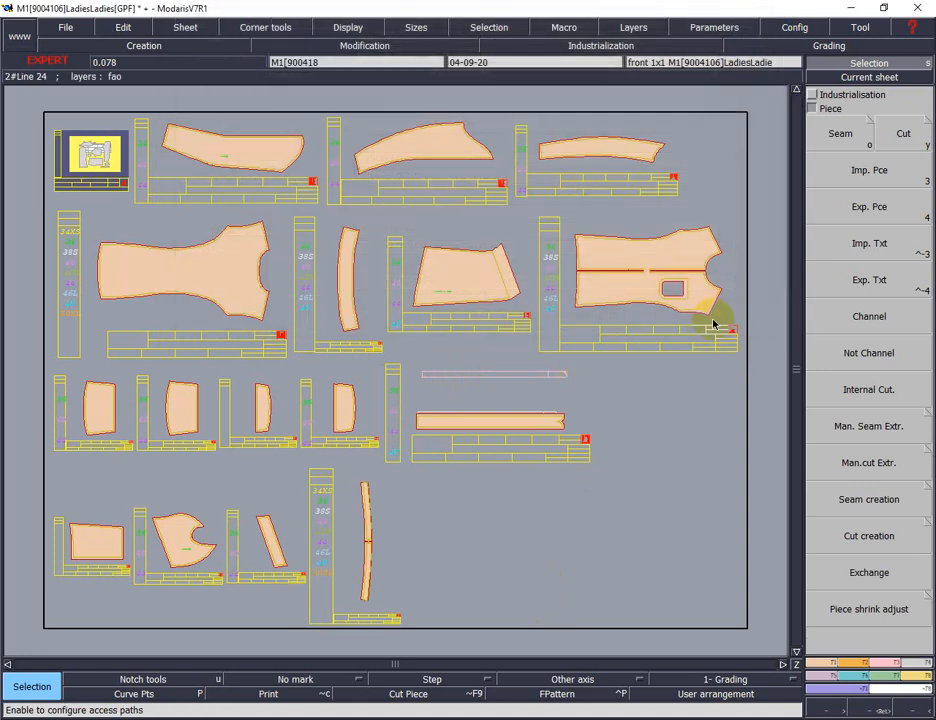
pyautogui.hotkey('ctrl', 'a')
pyautogui.click(691, 325)
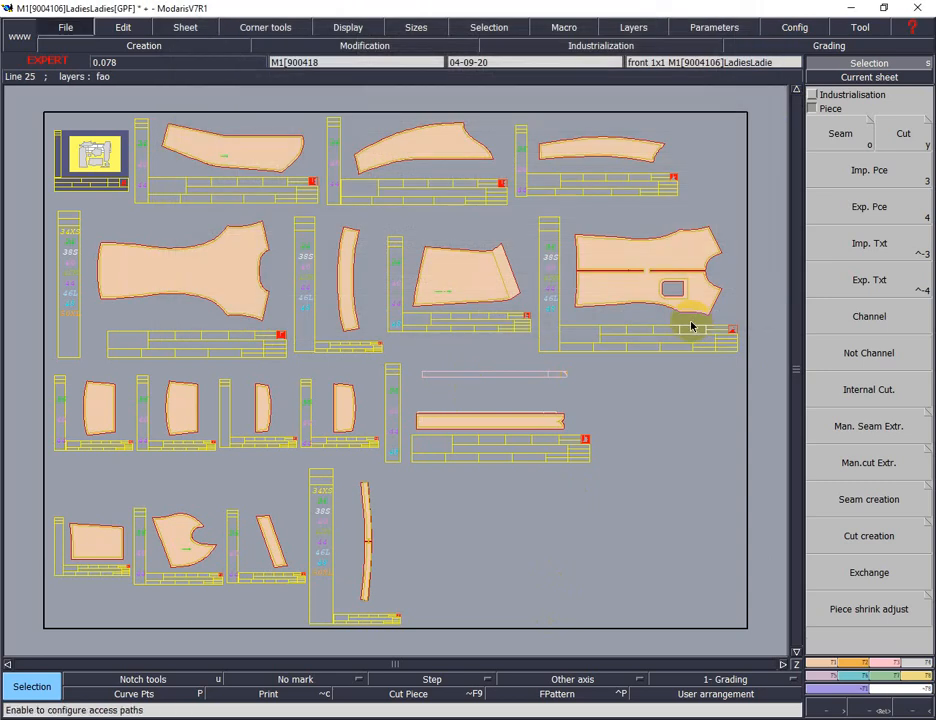
pyautogui.hotkey('ctrl', 'a')
pyautogui.click(738, 322)
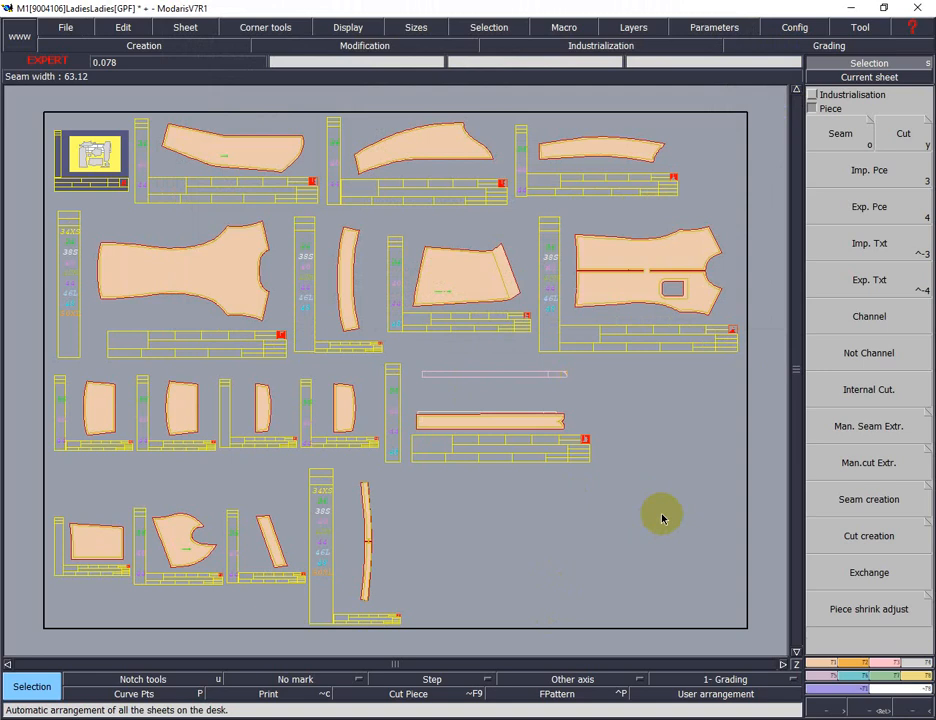
pyautogui.press('Return')
# Create a new blank sheet and centre it for drawing after a closer look at the collar.
pyautogui.moveTo(311, 209); pyautogui.dragTo(367, 289)
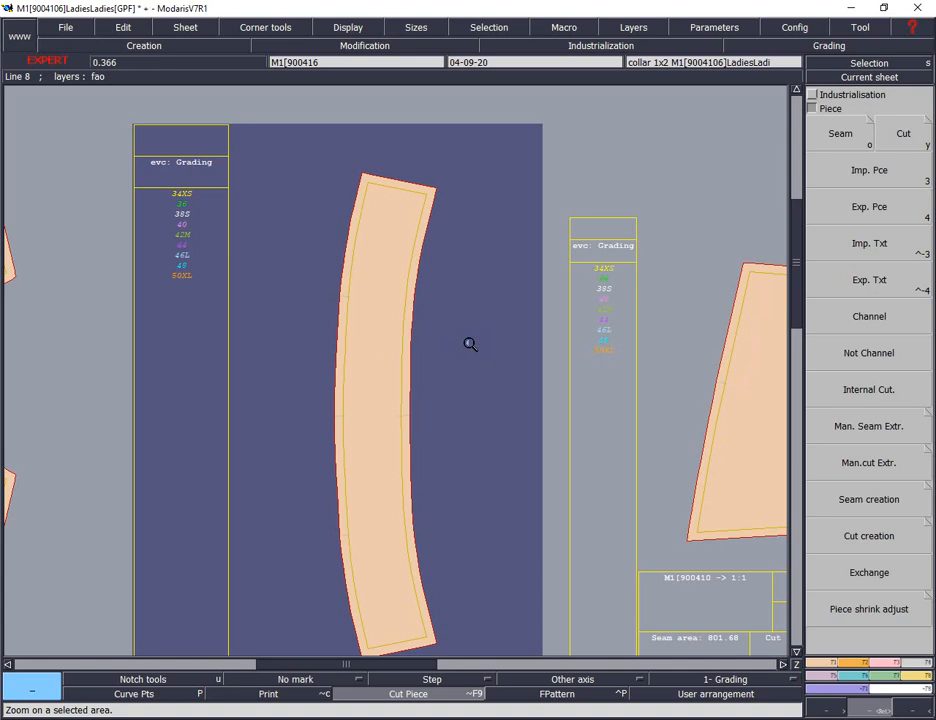
pyautogui.click(470, 344)
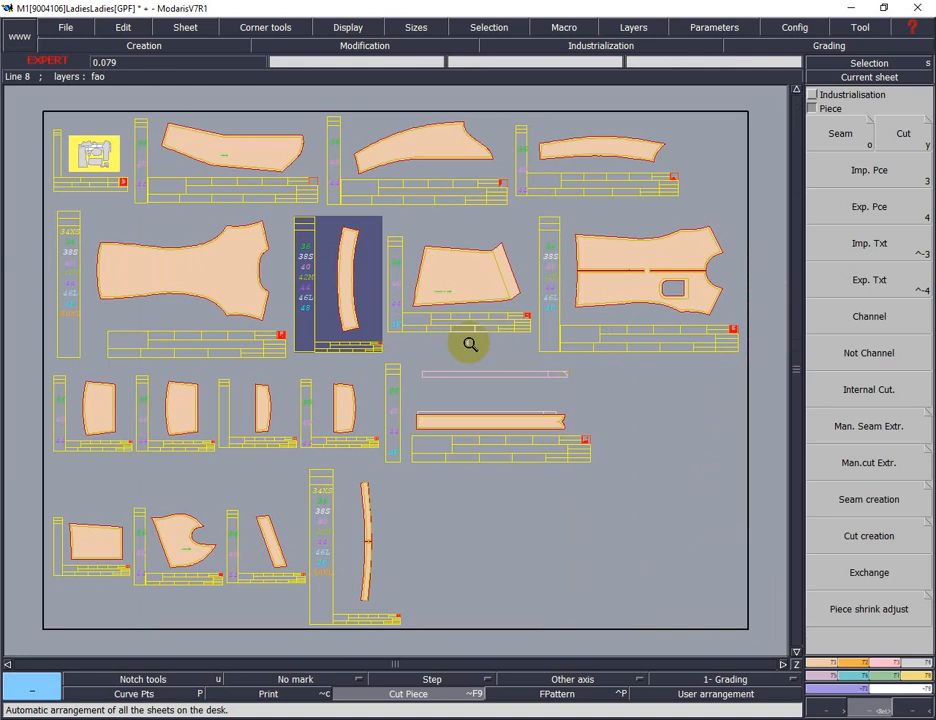
pyautogui.hotkey('shift', 'n')
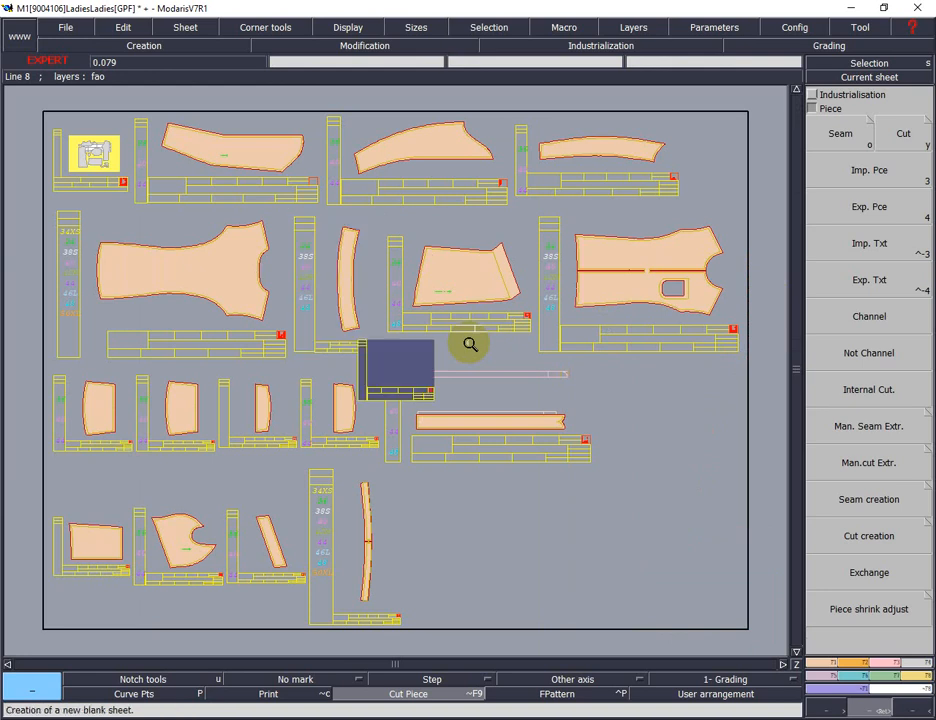
pyautogui.press('j')
pyautogui.press('Home')
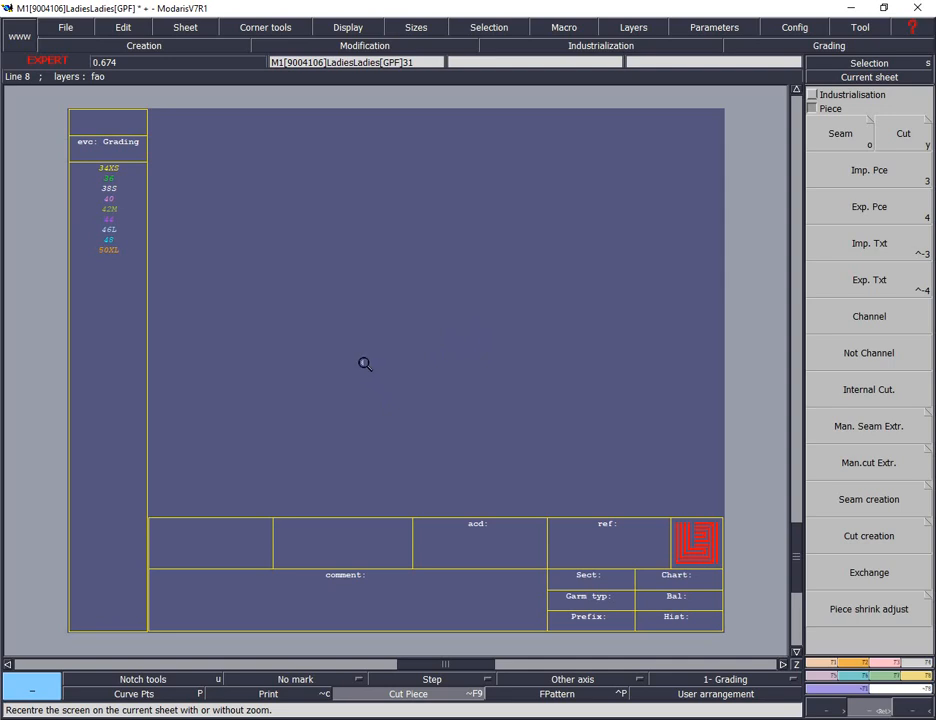
# Draw a straight horizontal line on the blank sheet with dx 50 cm and dy 0.
pyautogui.press('2')
pyautogui.click(308, 383)
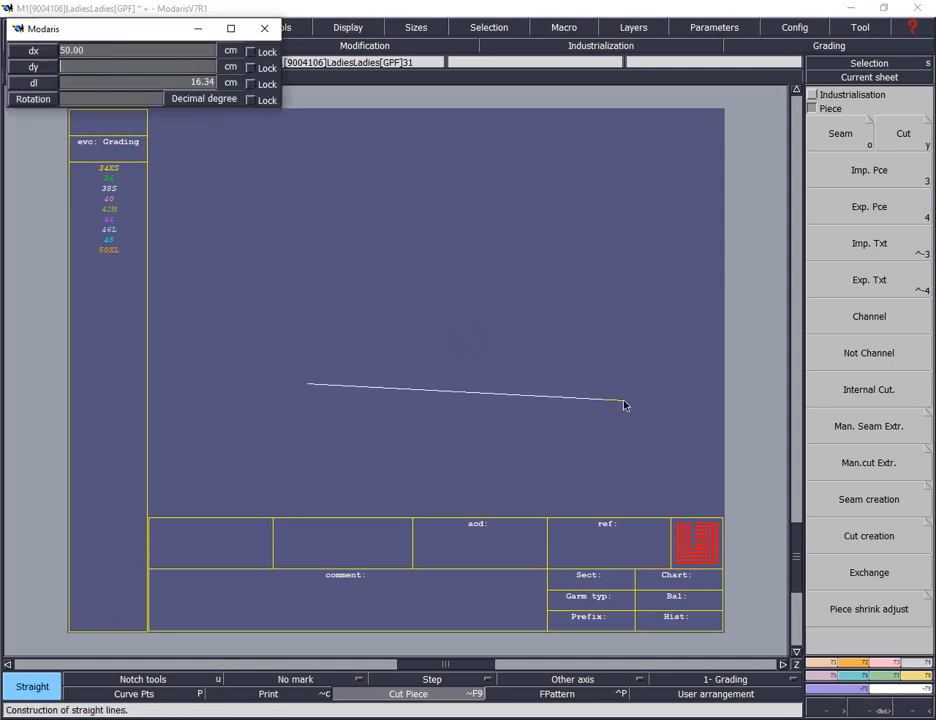
pyautogui.write('0')
pyautogui.press('Return')
# Place a developed point on the horizontal line about 20.3 cm from its left end.
pyautogui.press('d')
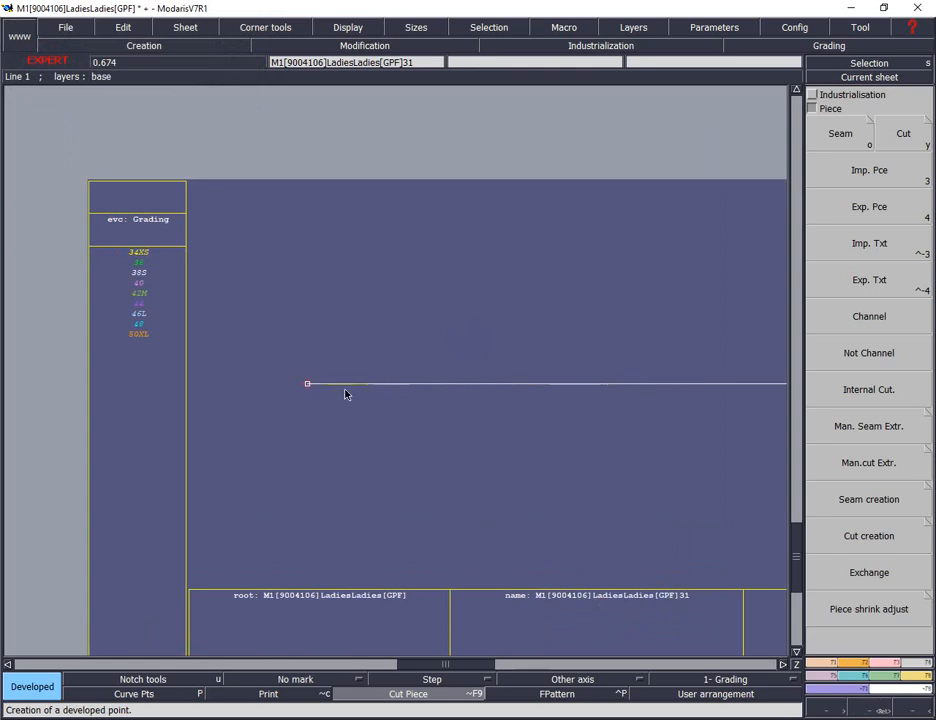
pyautogui.click(311, 384)
pyautogui.click(702, 416)
# Create a linked point about 14.5 cm perpendicularly above the developed point and join the two with a straight line.
pyautogui.press('l')
pyautogui.click(702, 383)
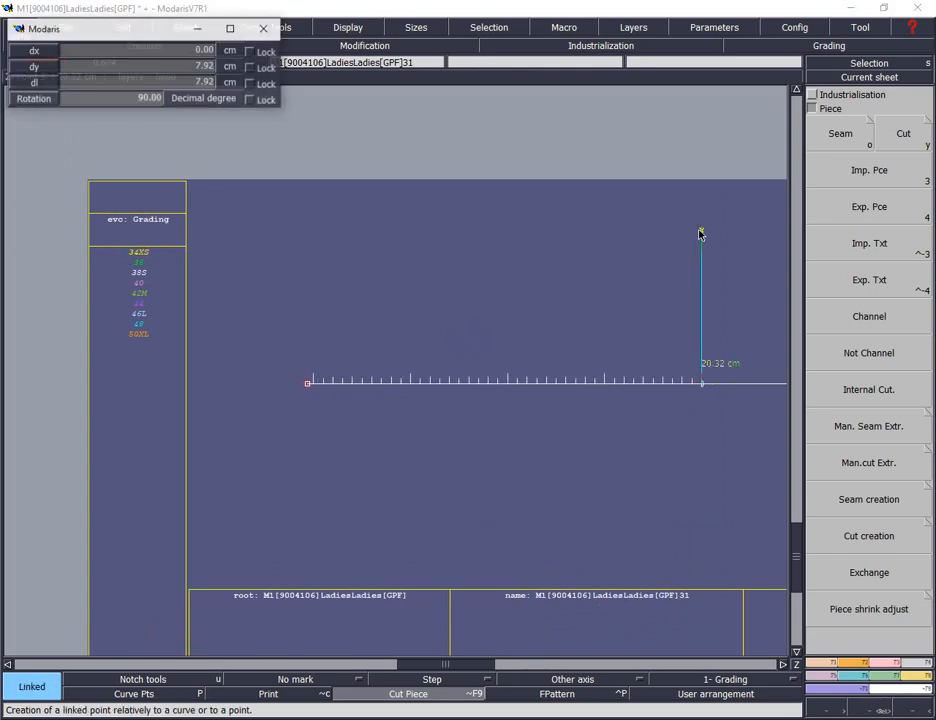
pyautogui.click(704, 104)
pyautogui.press('2')
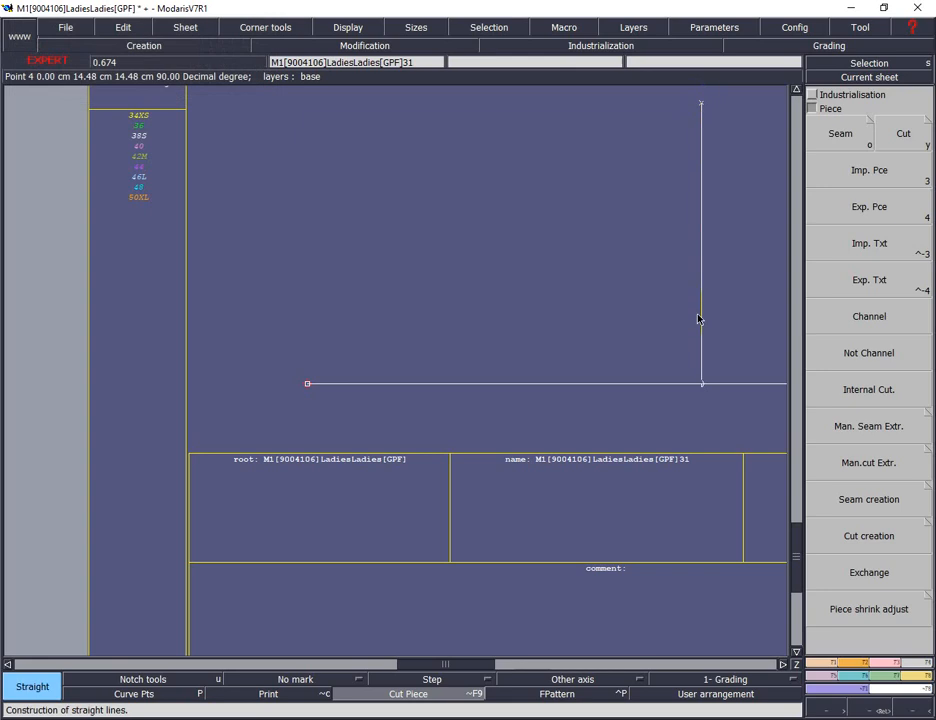
pyautogui.click(702, 384)
pyautogui.click(704, 101)
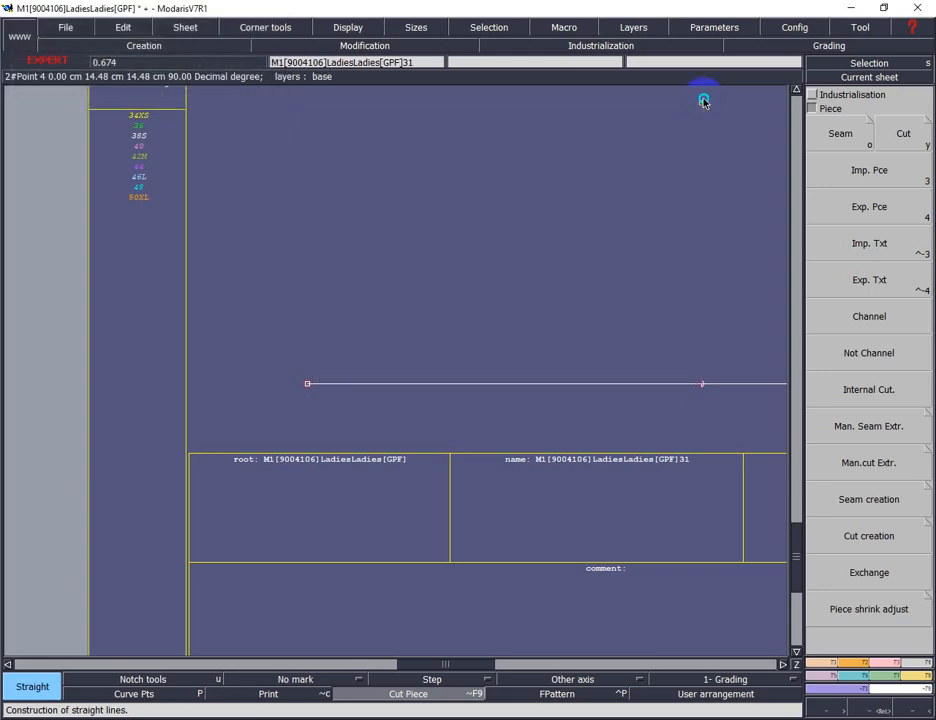
# Add a developed point about 4.1 cm up the vertical line and draw a Bezier curve to it from the horizontal line's left end.
pyautogui.press('d')
pyautogui.click(704, 384)
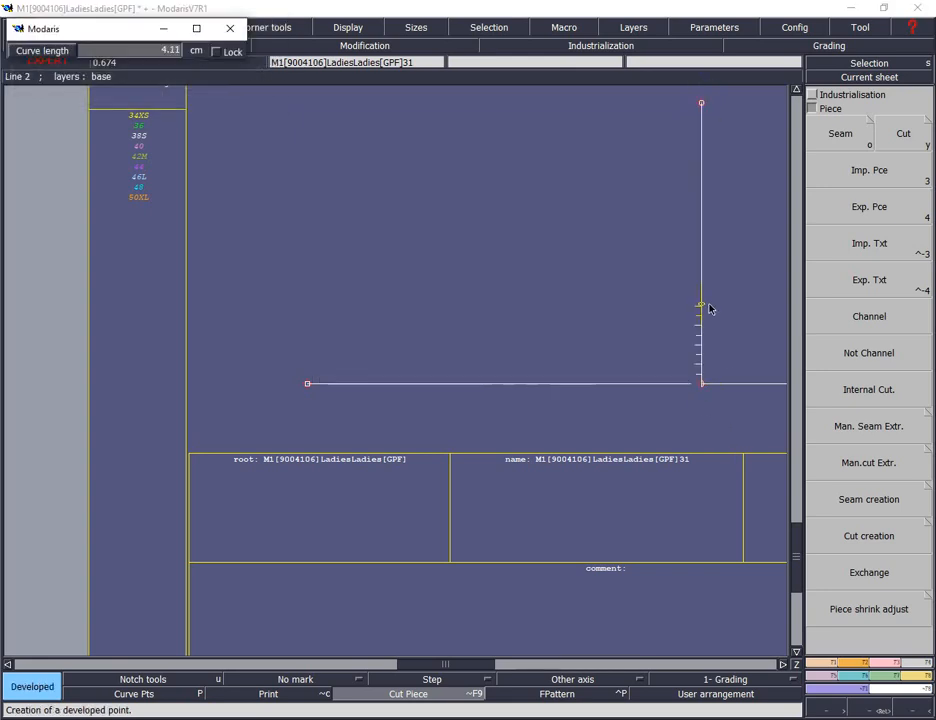
pyautogui.click(708, 306)
pyautogui.press('3')
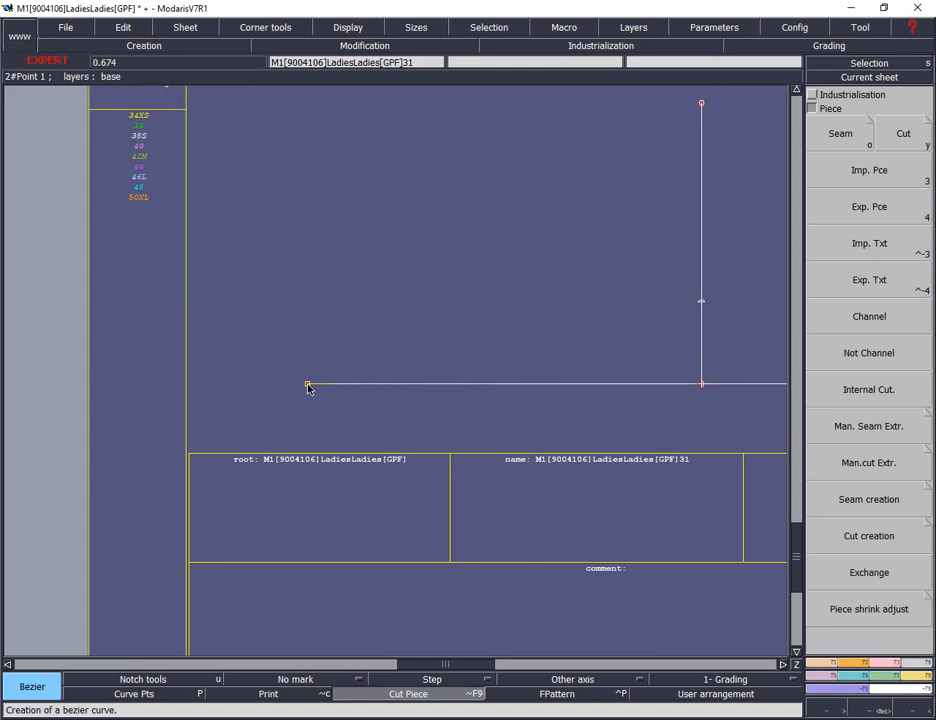
pyautogui.click(308, 385)
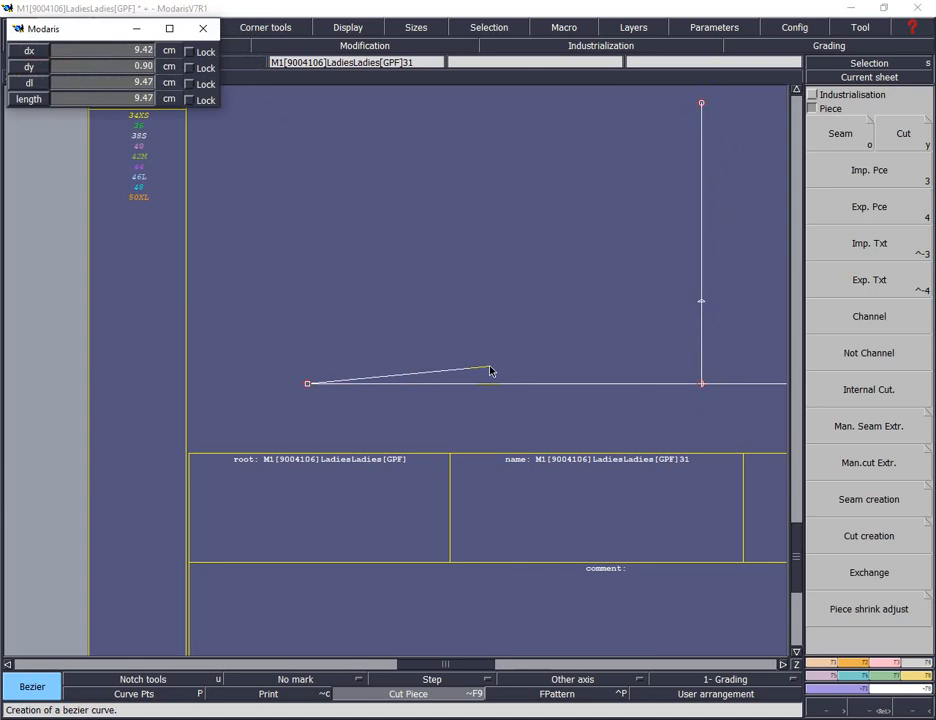
pyautogui.click(702, 306)
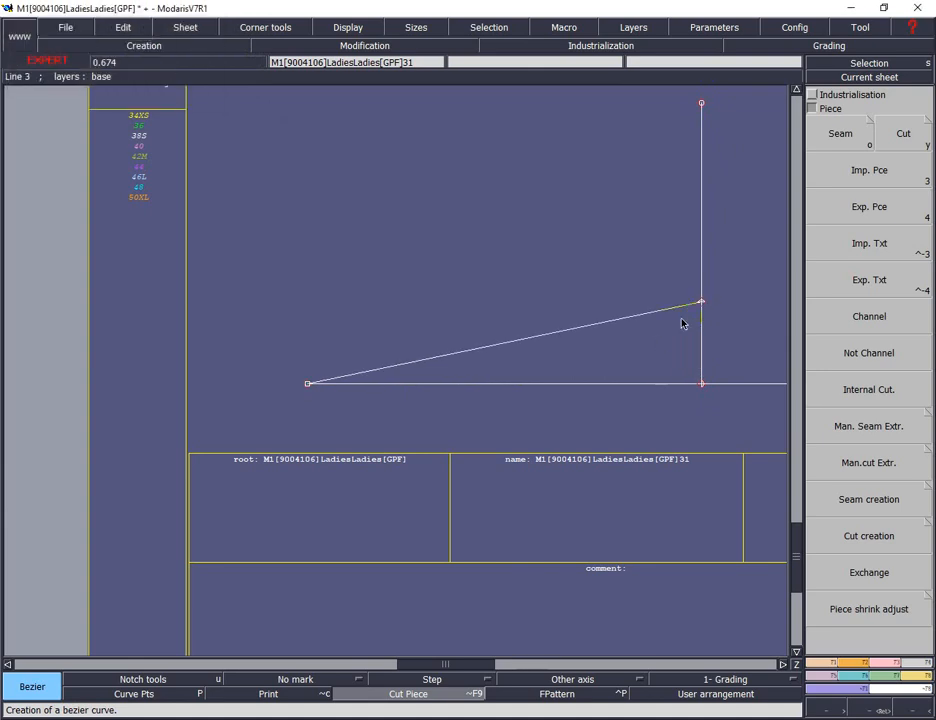
# Reshape the Bezier curve so it leaves the horizontal line nearly flat and rises smoothly to the vertical line.
pyautogui.press('r')
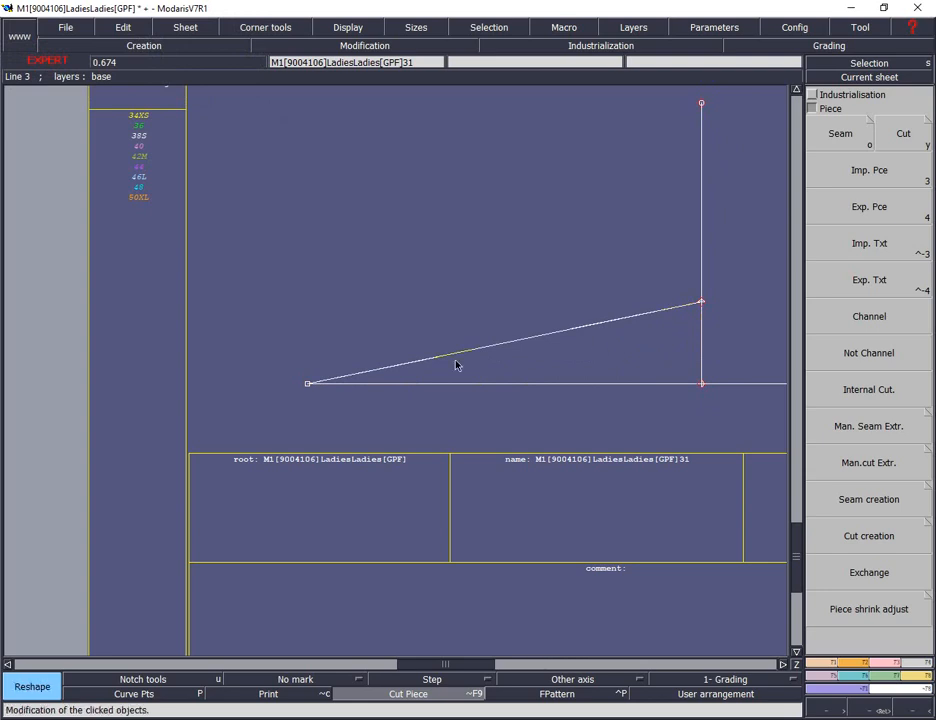
pyautogui.click(438, 356)
pyautogui.click(572, 328)
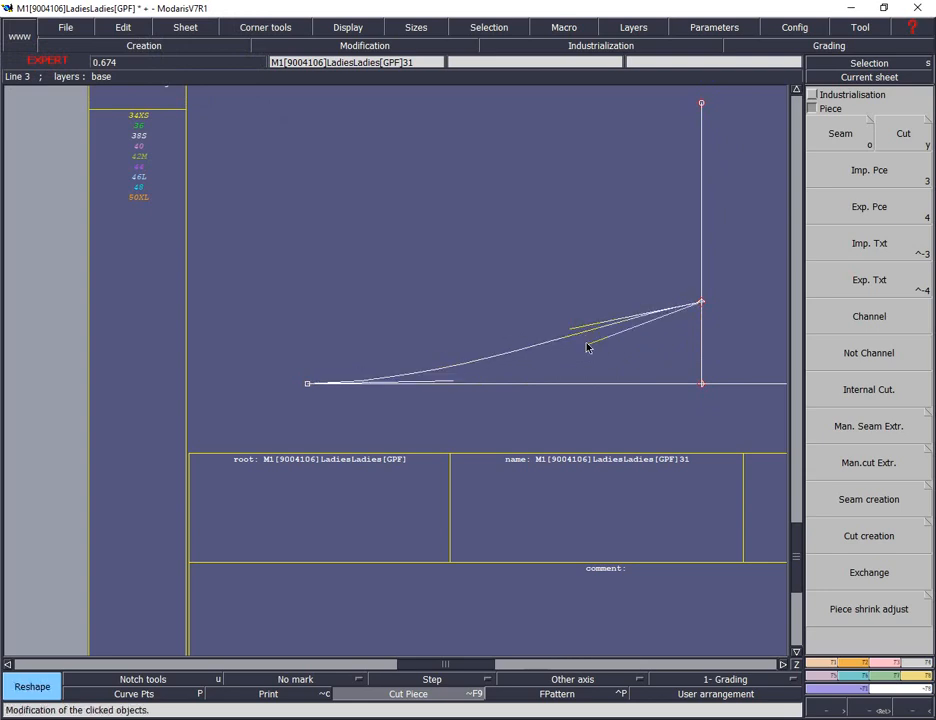
pyautogui.click(614, 353)
# Slide the vertical line's base point along the horizontal line to about 30.3 cm from the left end and readjust the curve's starting tangent.
pyautogui.click(698, 382)
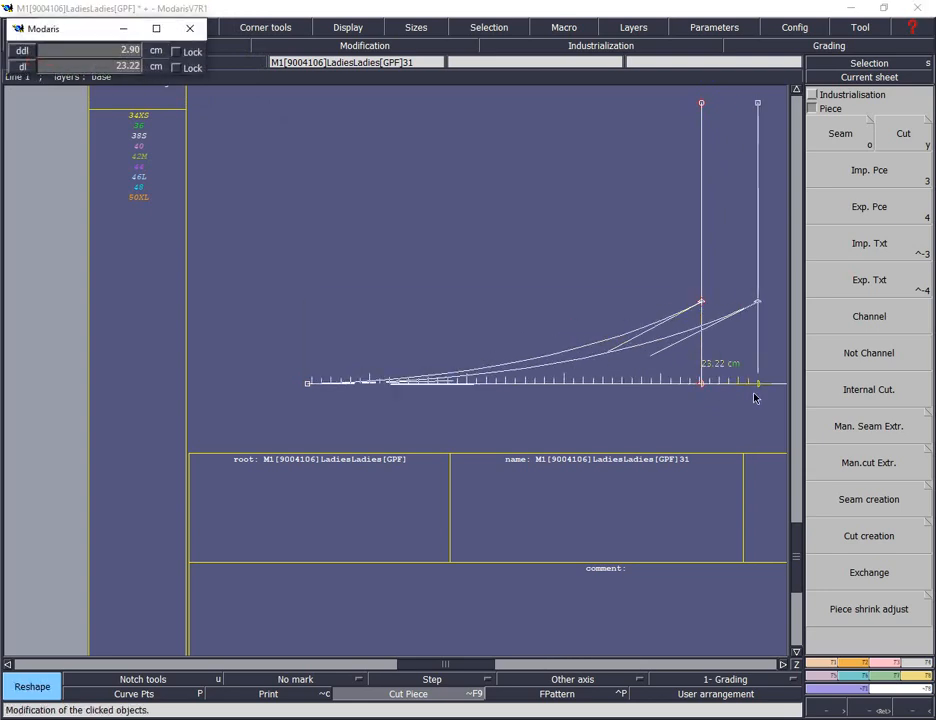
pyautogui.click(756, 386)
pyautogui.press('Home')
pyautogui.press('Return')
pyautogui.moveTo(95, 219); pyautogui.dragTo(746, 457)
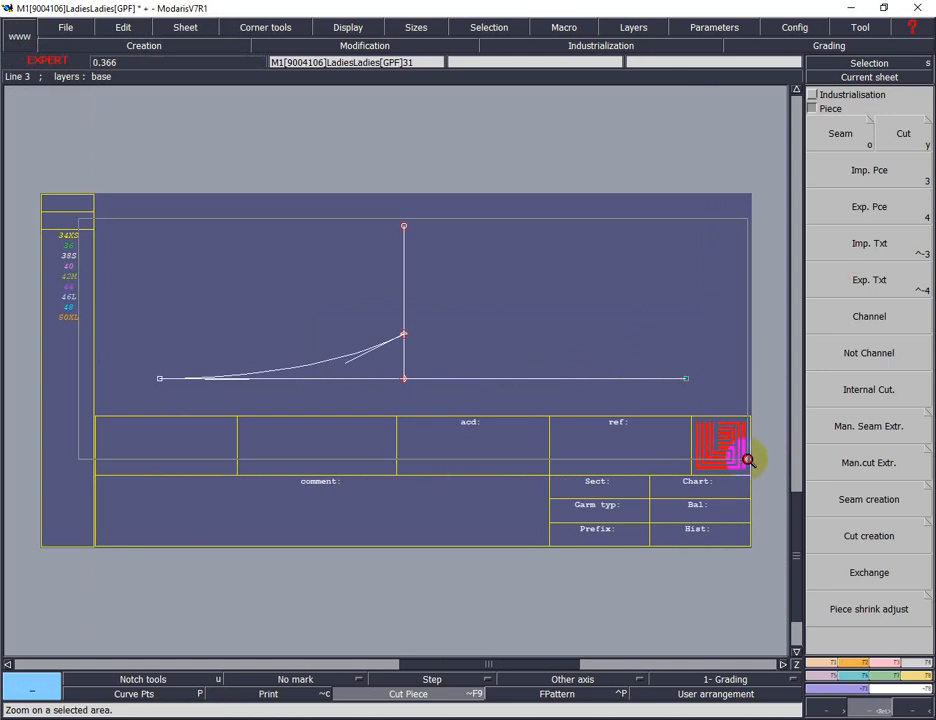
pyautogui.click(391, 425)
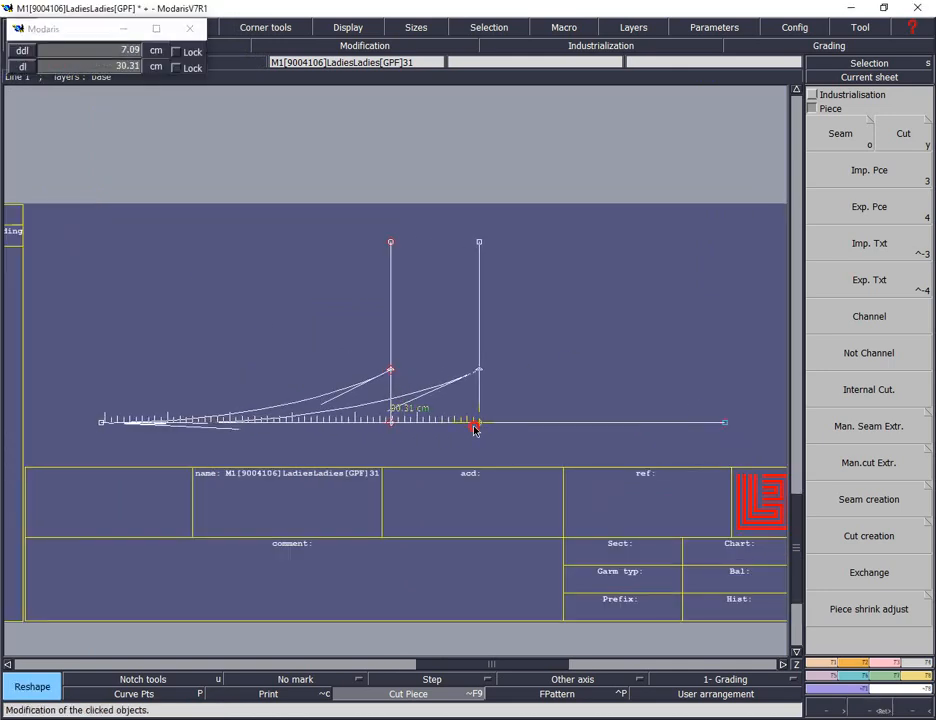
pyautogui.click(477, 425)
pyautogui.click(238, 429)
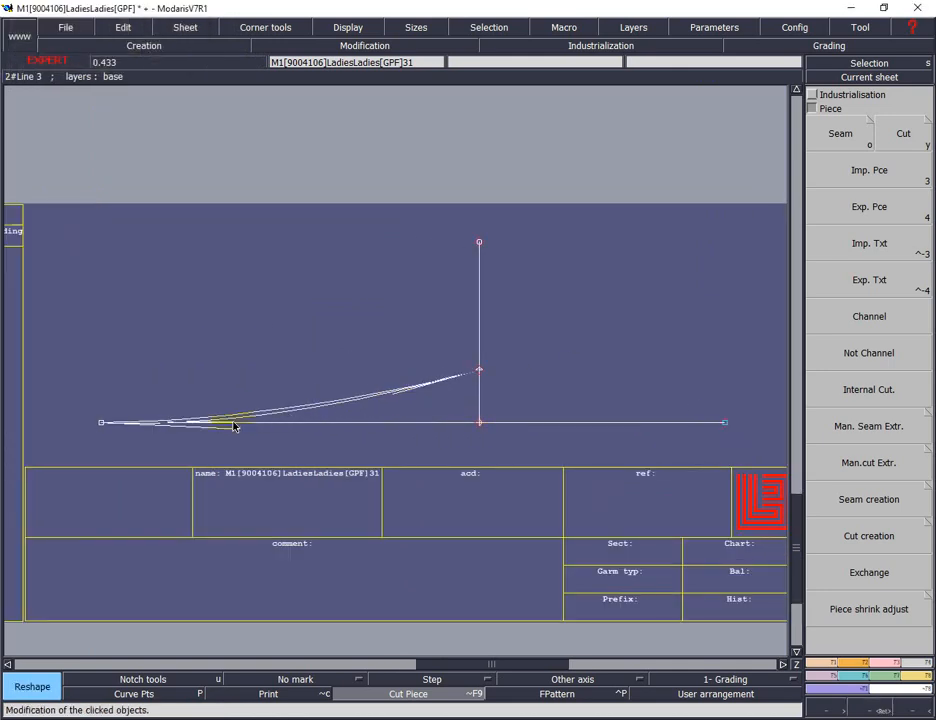
pyautogui.click(233, 420)
# Place two developed points on the curve, about 13.5 cm from its left end and about 12.7 cm beyond the first point.
pyautogui.press('p')
pyautogui.click(100, 424)
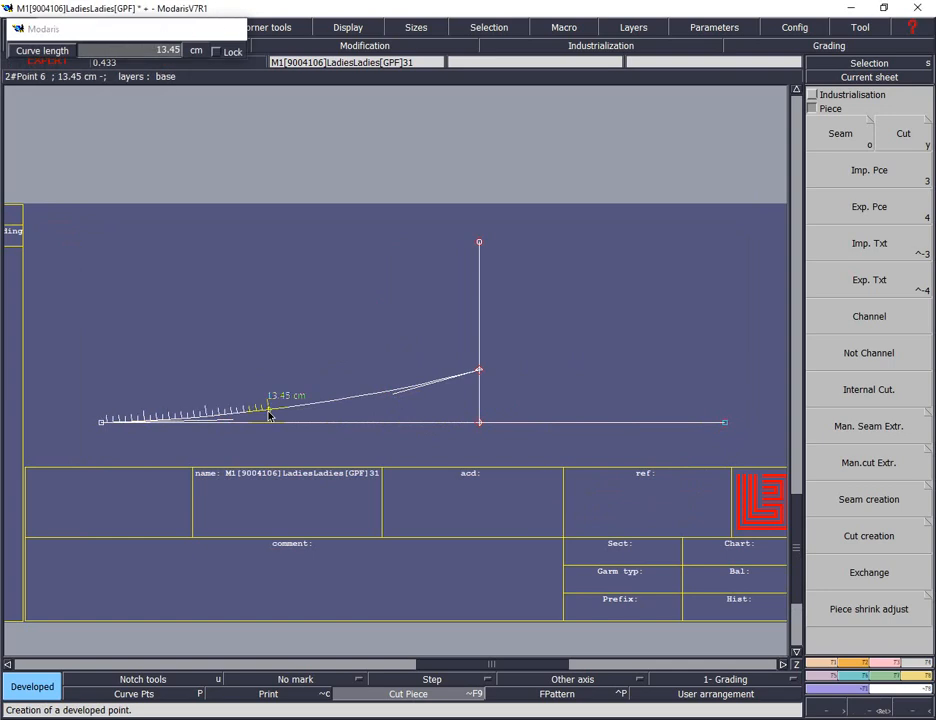
pyautogui.click(268, 414)
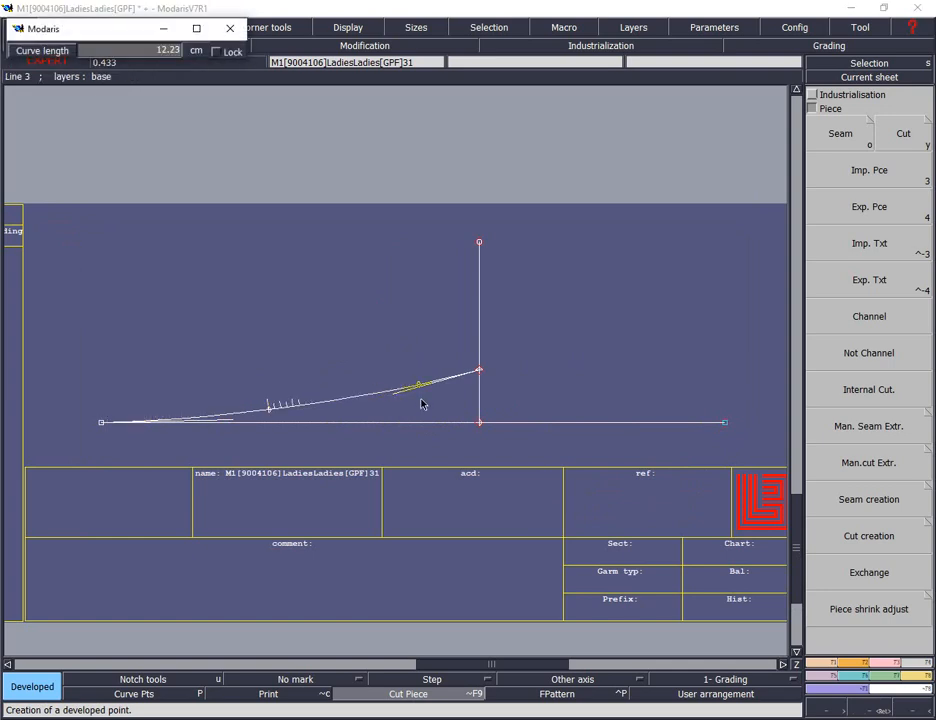
pyautogui.click(427, 404)
# Create a parallel of the curve at a distance of 2 cm above it.
pyautogui.press('l')
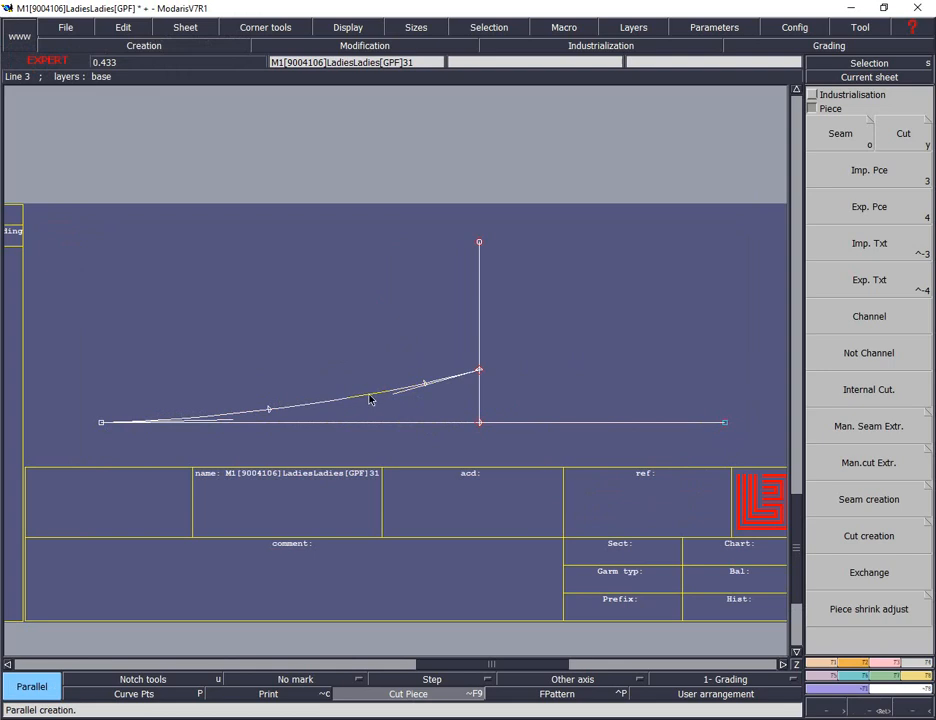
pyautogui.click(340, 396)
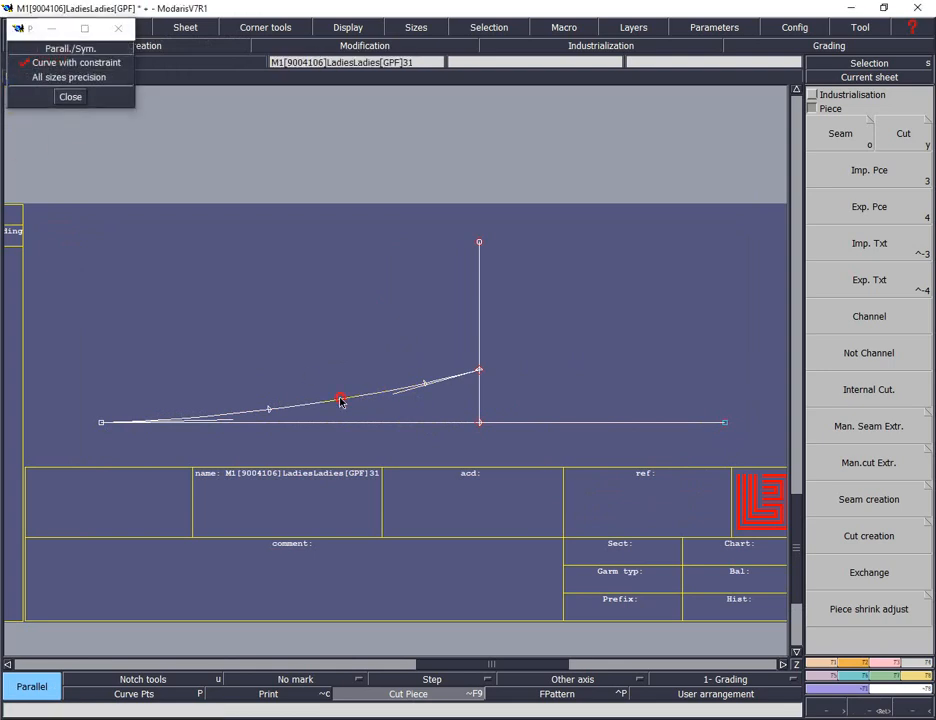
pyautogui.press('Down')
pyautogui.write('2')
pyautogui.press('Return')
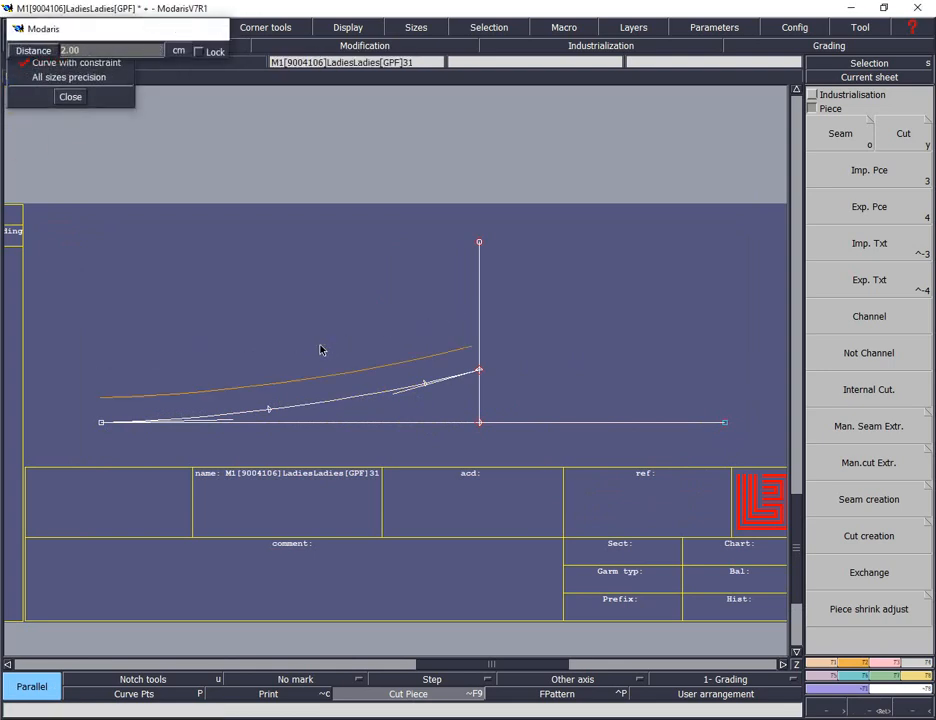
pyautogui.press('Return')
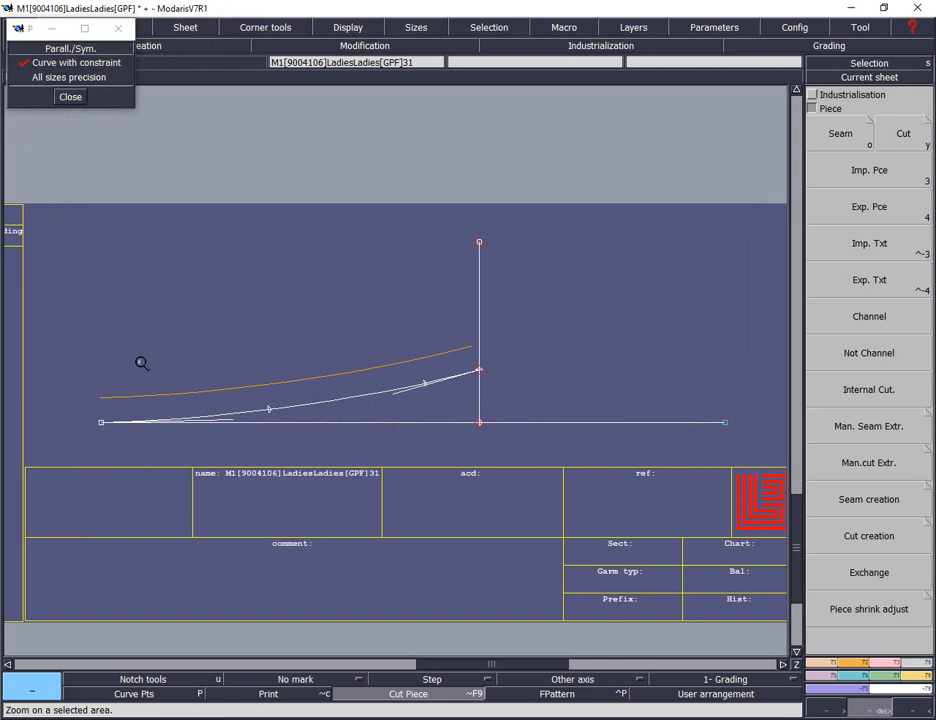
# Create a vertical symmetry axis through the curve's left end and symmetrize the curve and its parallel about it.
pyautogui.hotkey('shift', 's')
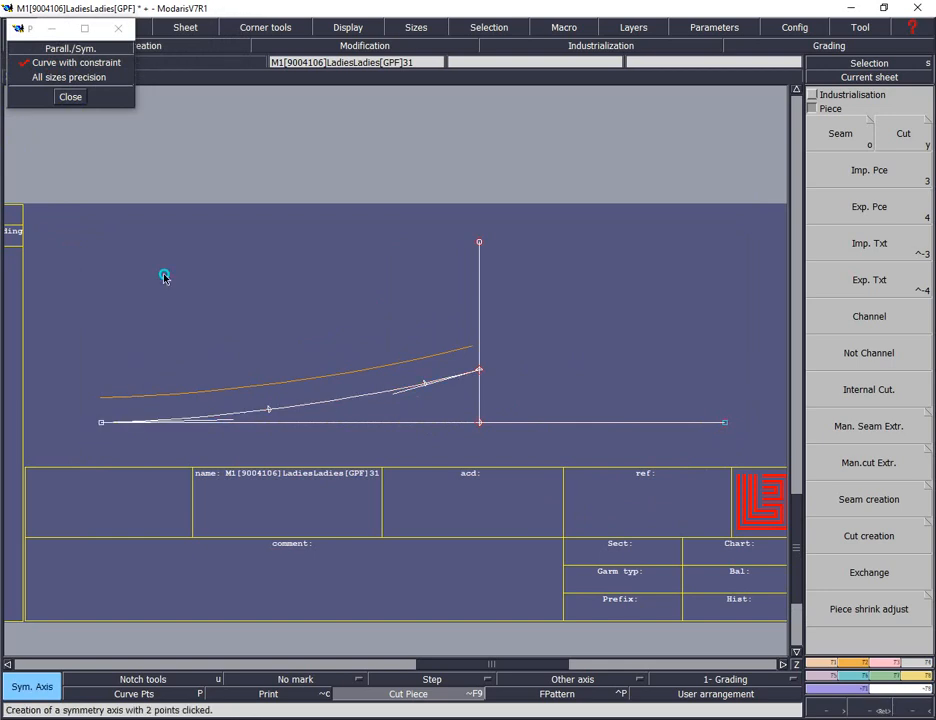
pyautogui.hotkey('ctrl', 'z')
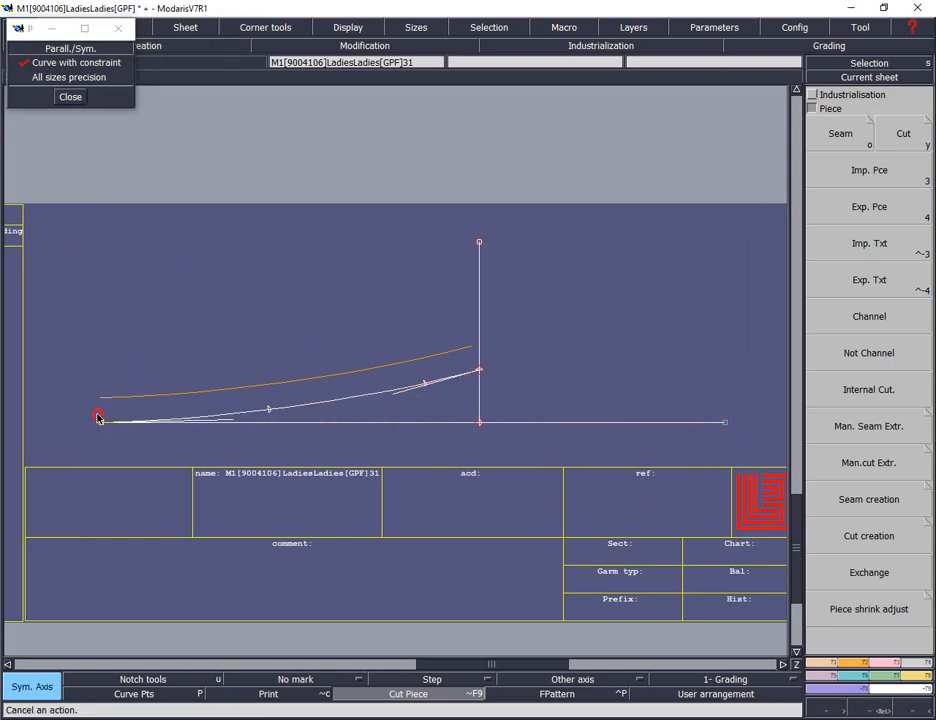
pyautogui.click(98, 418)
pyautogui.click(156, 257)
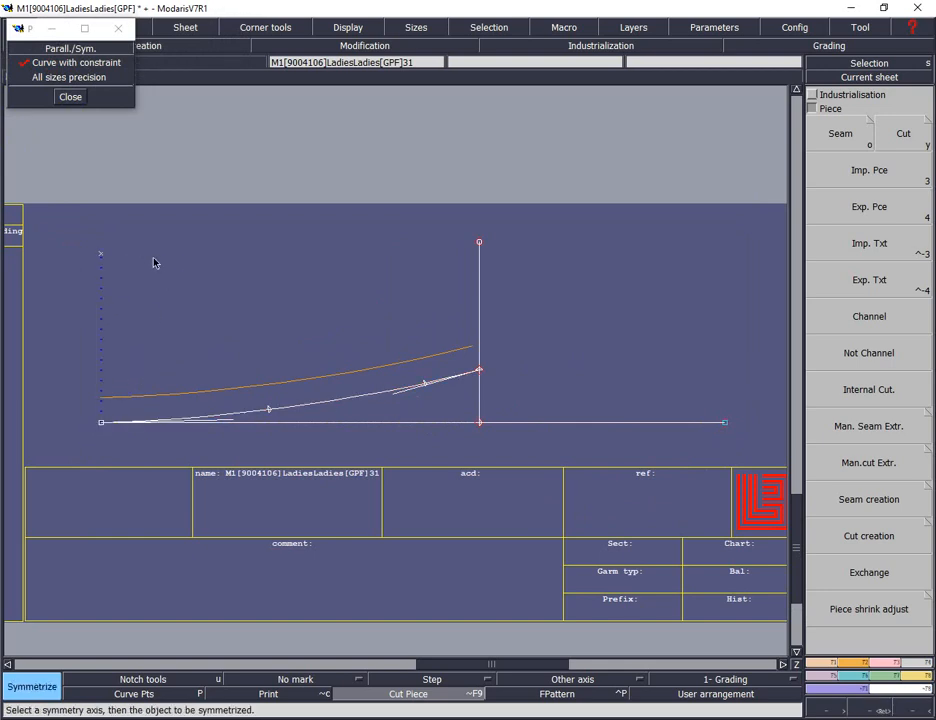
pyautogui.click(240, 384)
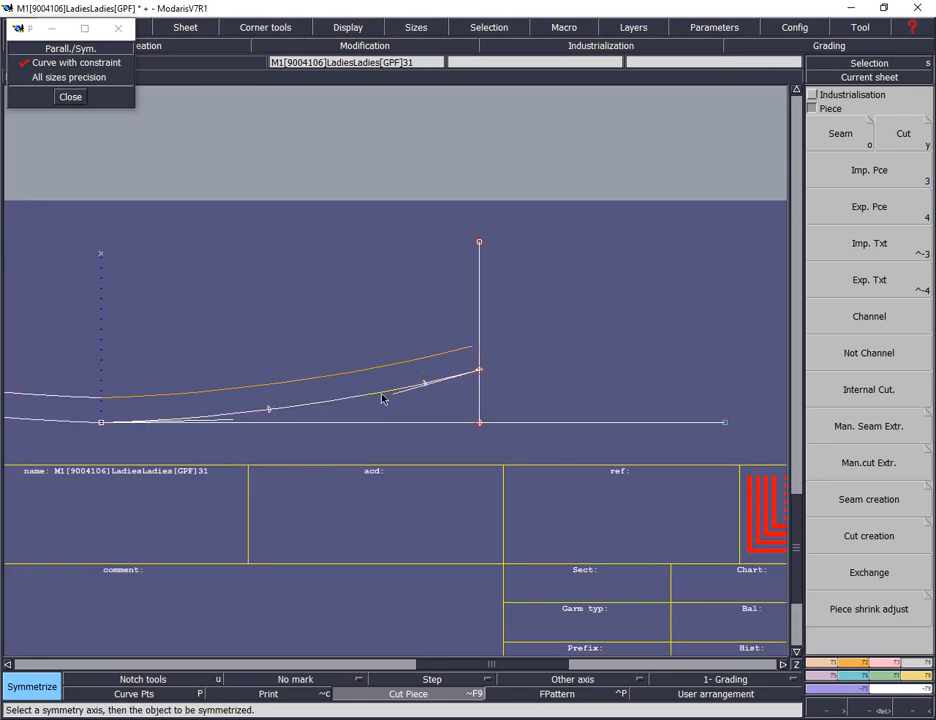
# Create a linked point perpendicularly above each of the curve's two developed points, beyond the parallel curve.
pyautogui.press('l')
pyautogui.click(267, 411)
pyautogui.click(253, 286)
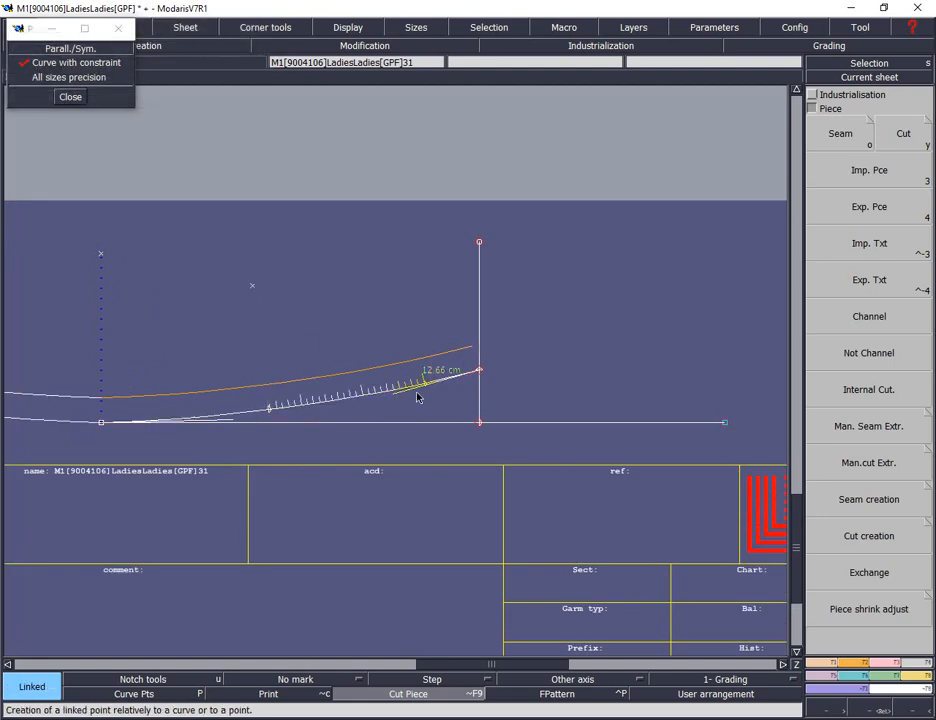
pyautogui.click(400, 271)
# Add a developed point 2.5 cm beyond the second curve point and a linked point perpendicularly above it.
pyautogui.press('d')
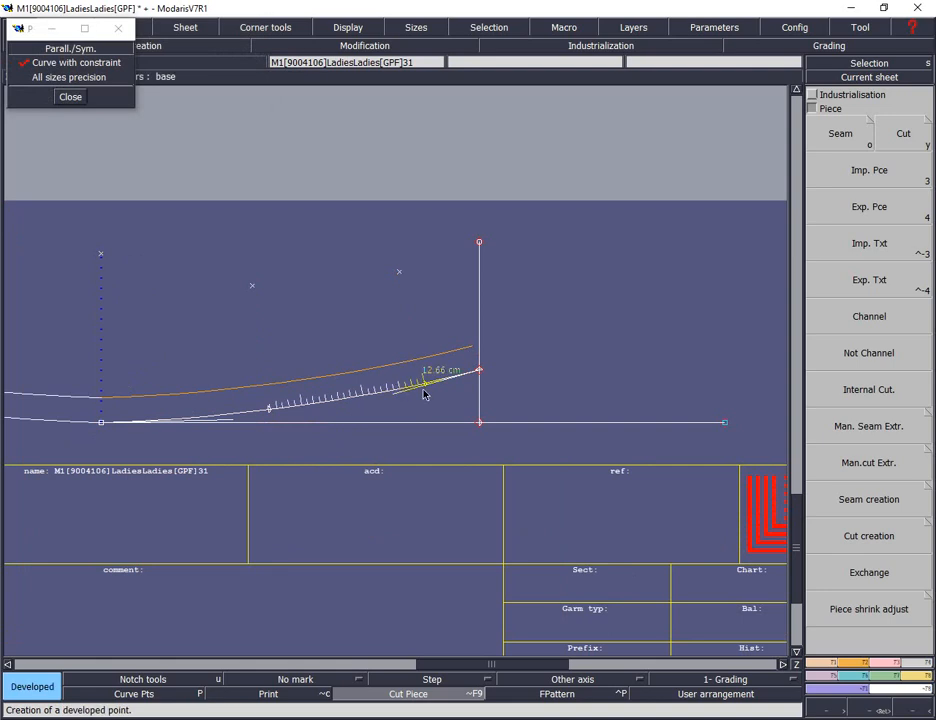
pyautogui.click(424, 393)
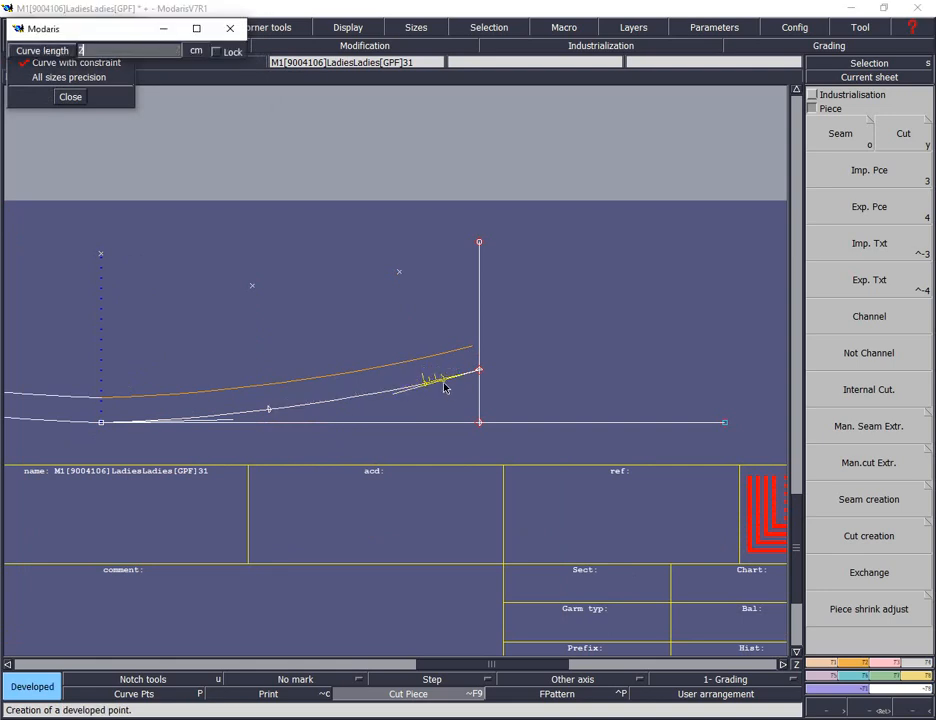
pyautogui.press('Return')
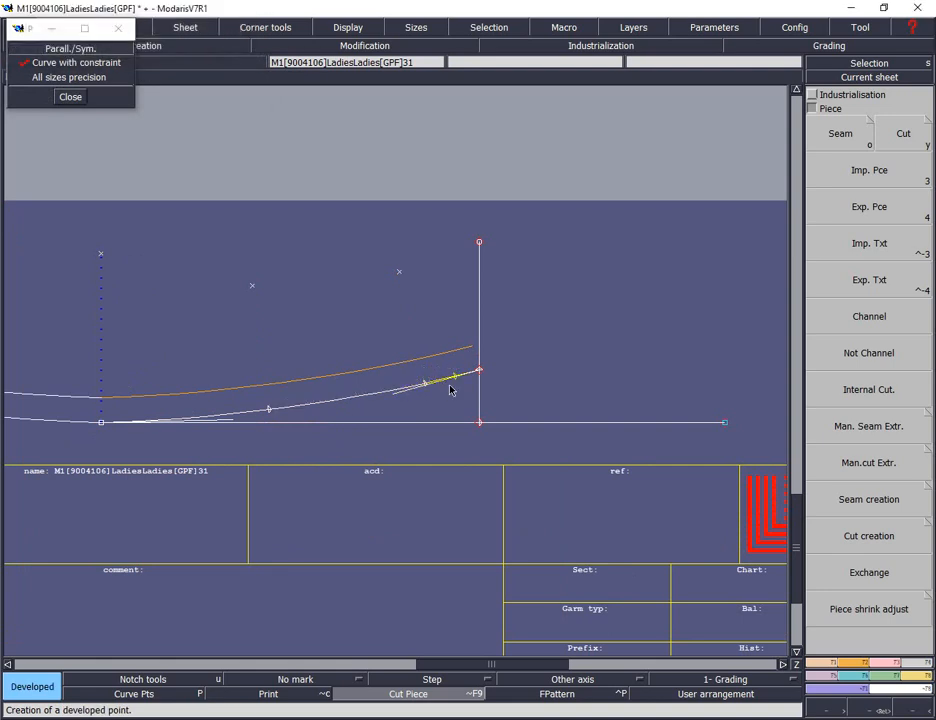
pyautogui.press('l')
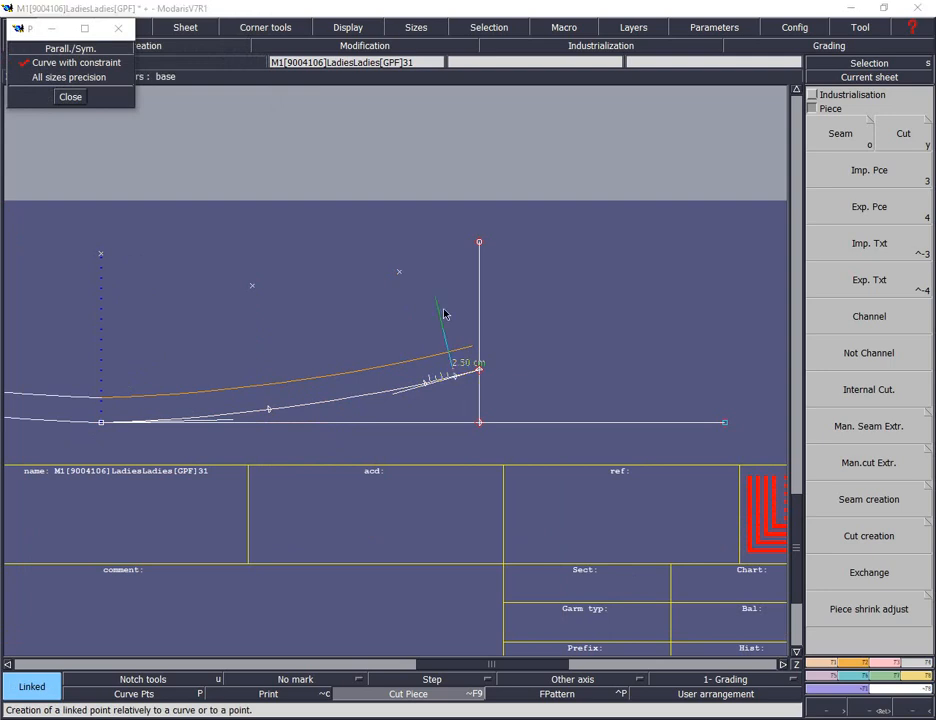
pyautogui.click(421, 244)
# Join each of the three developed points on the curve to its linked point with a straight line.
pyautogui.press('s')
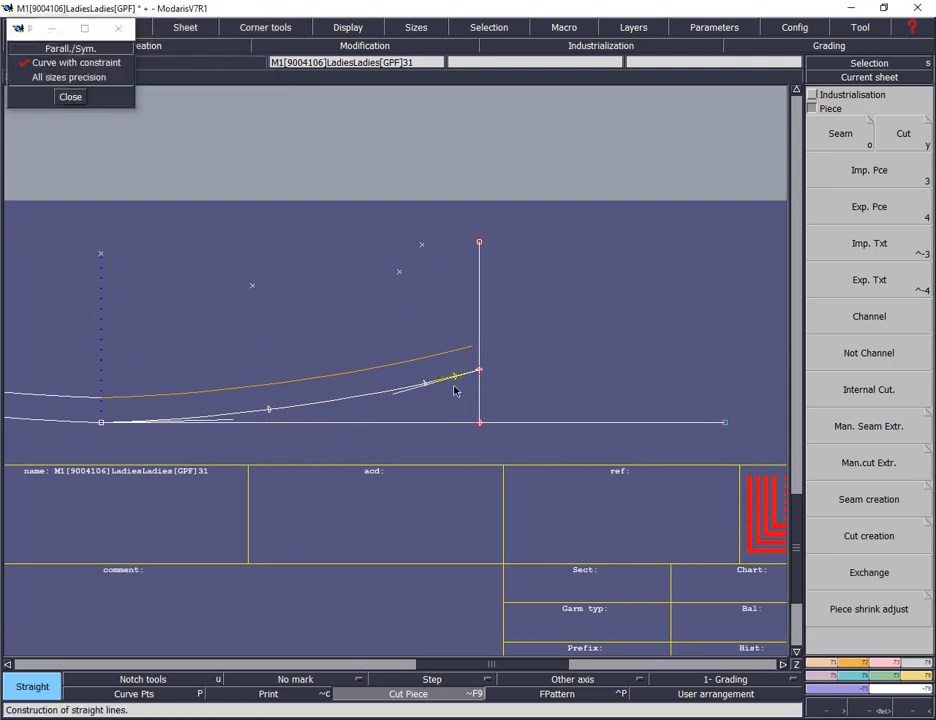
pyautogui.click(455, 377)
pyautogui.click(421, 244)
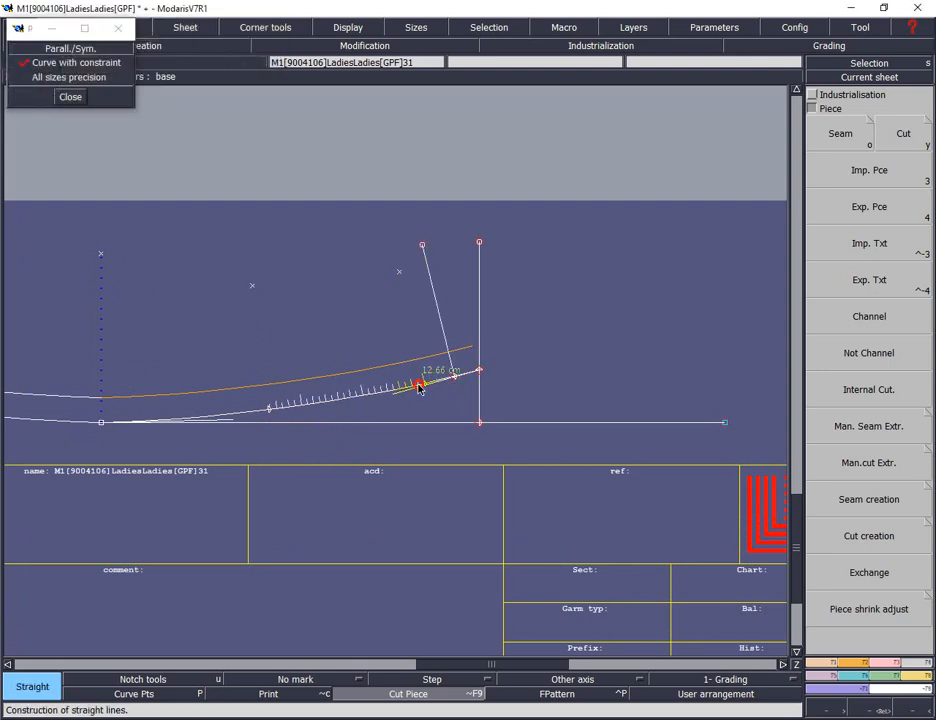
pyautogui.click(269, 410)
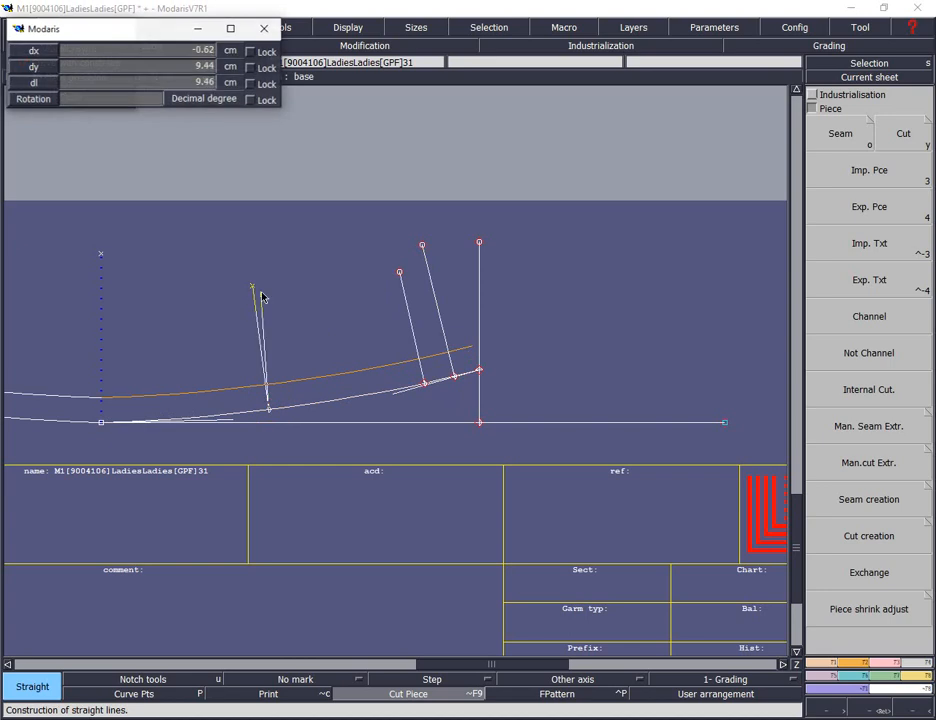
pyautogui.click(253, 287)
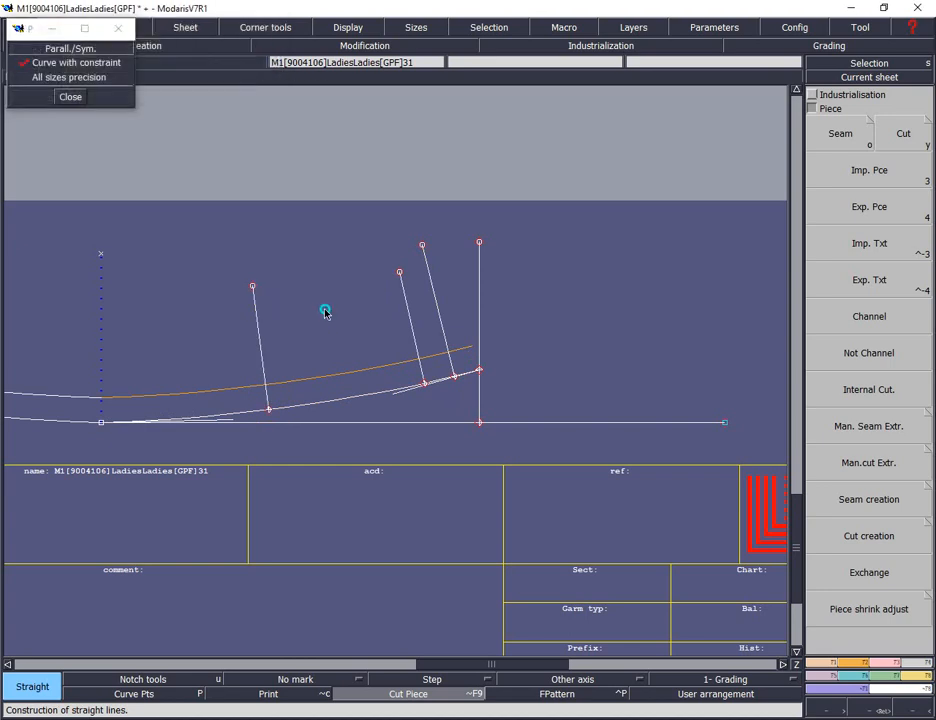
# Delete the straight line rising from the curve's first developed point.
pyautogui.press('Delete')
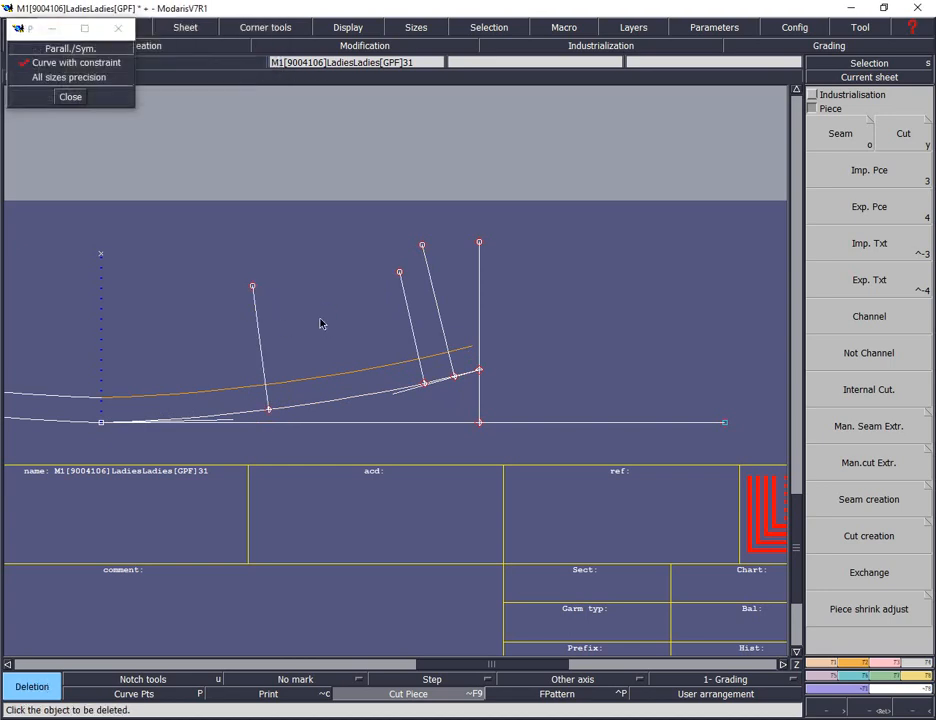
pyautogui.click(254, 291)
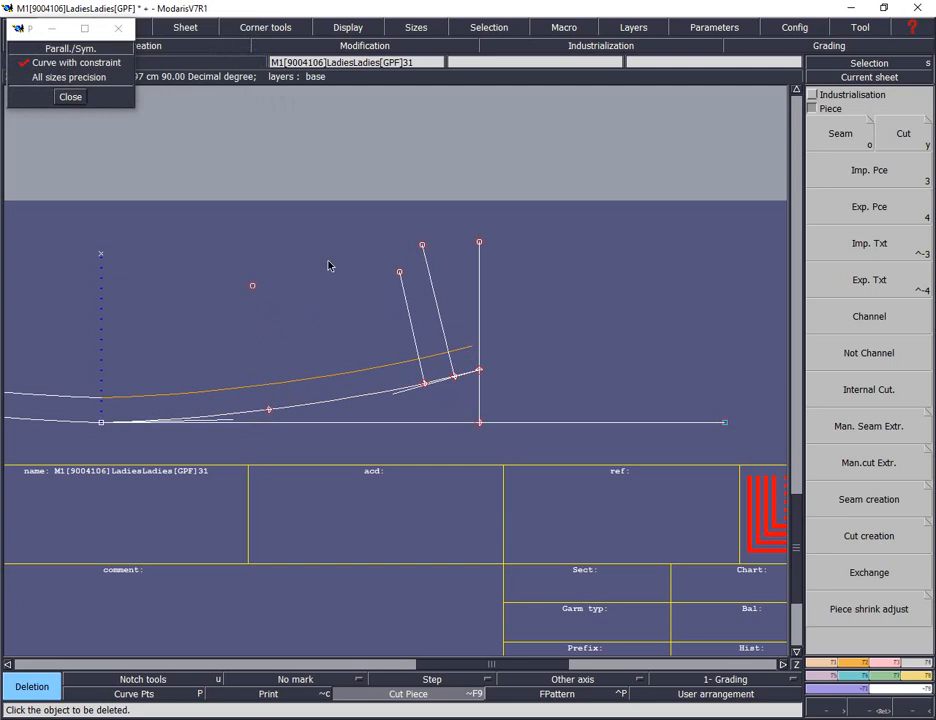
# Delete the leftover linked point above the curve's first developed point and add a notch on that developed point.
pyautogui.hotkey('ctrl', 'z')
pyautogui.click(254, 291)
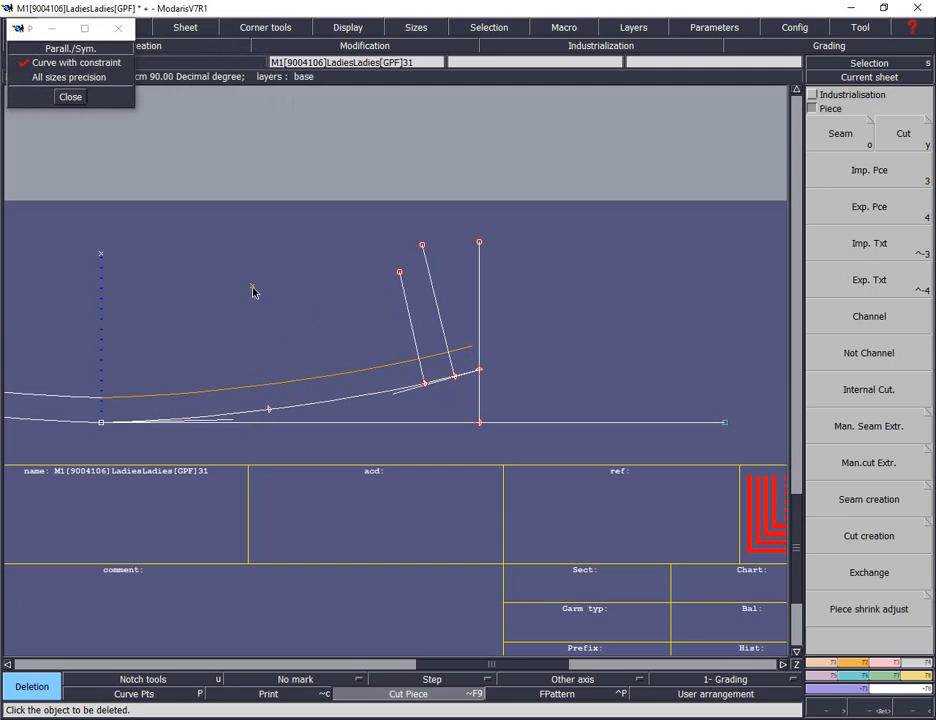
pyautogui.press('n')
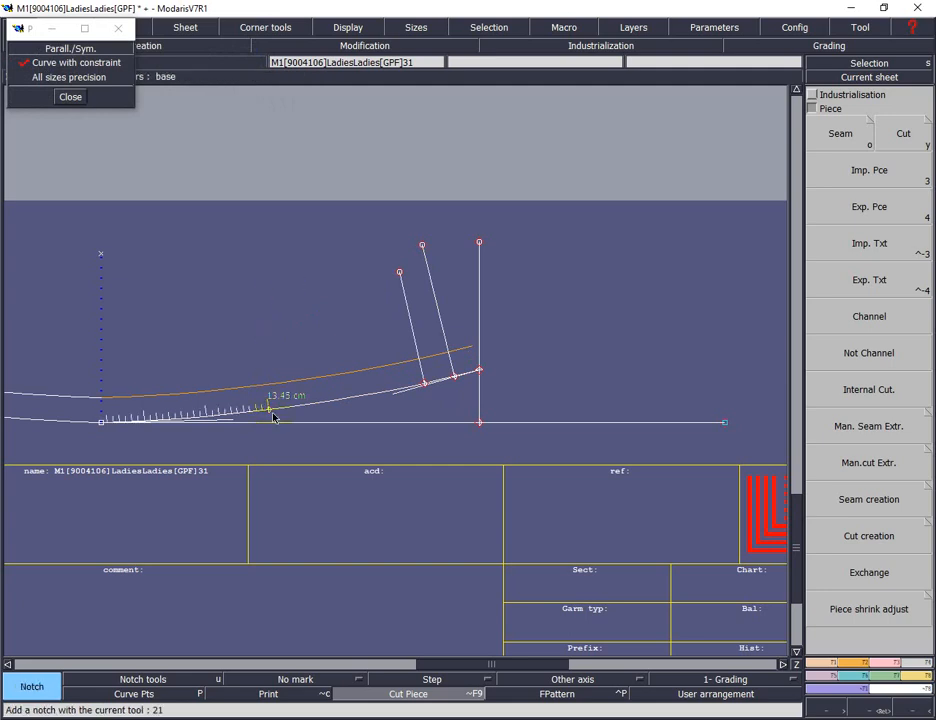
pyautogui.click(271, 412)
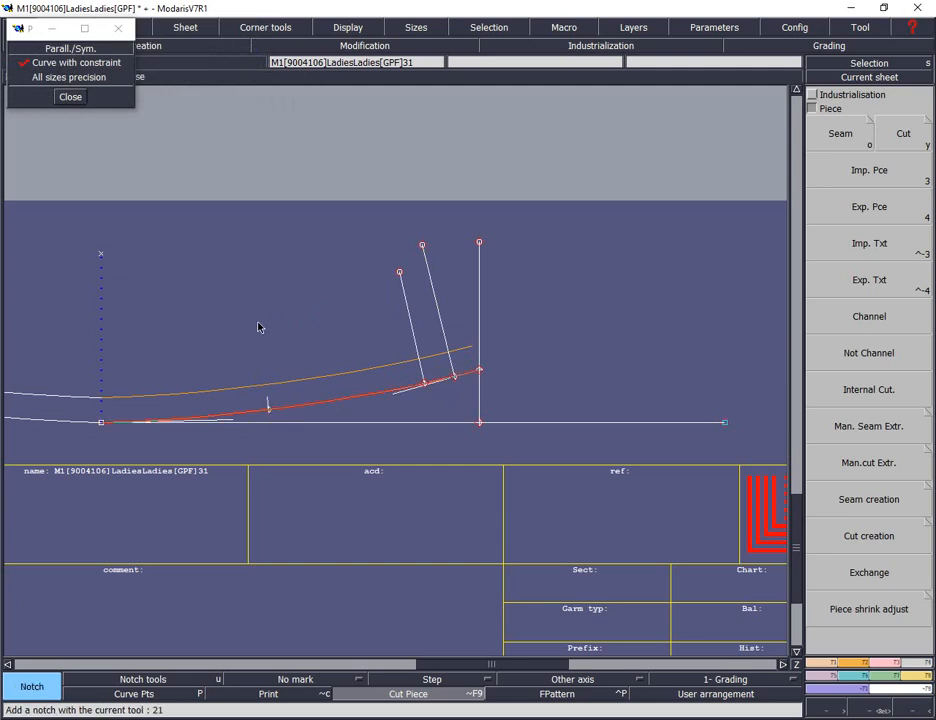
# Reshape the base curve slightly by shortening its tangent handle near the centre axis.
pyautogui.press('r')
pyautogui.click(226, 415)
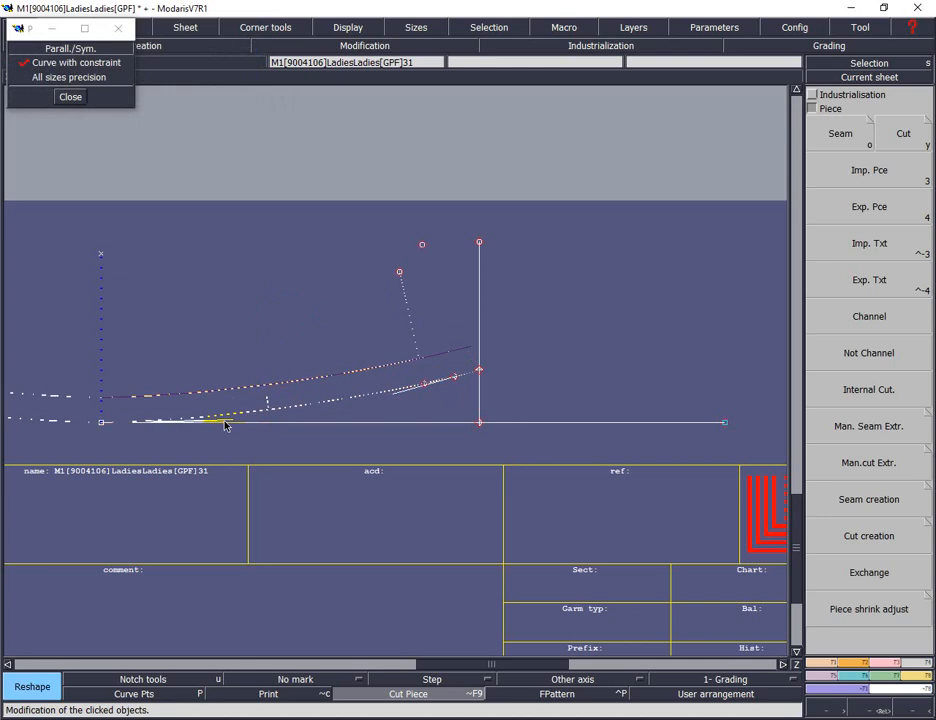
pyautogui.click(226, 426)
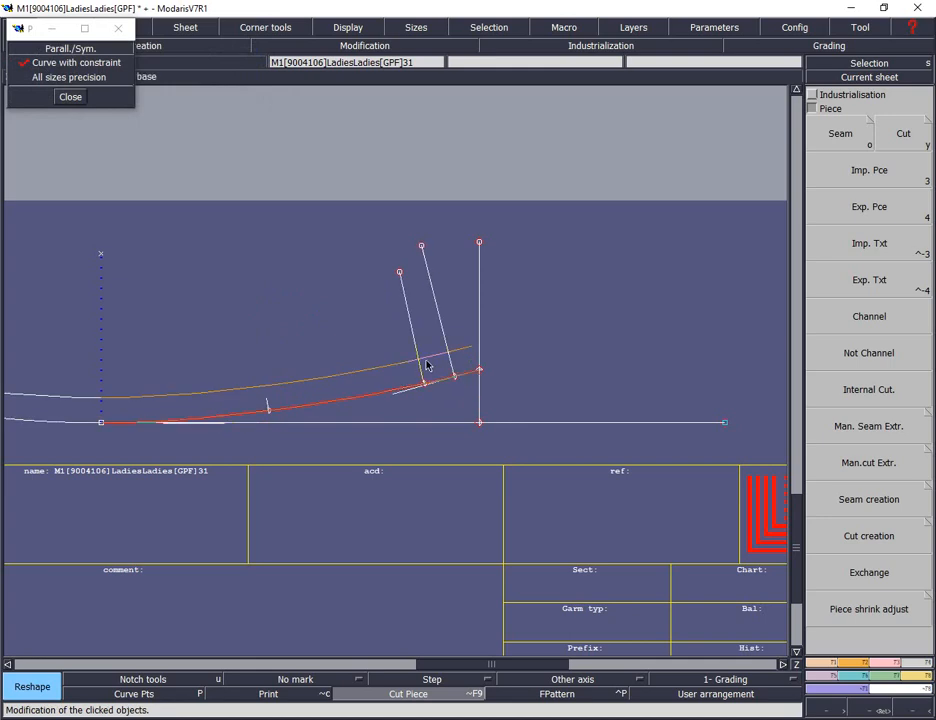
# Add a point where the parallel curve crosses the straight line rising from the curve's third developed point.
pyautogui.press('Return')
pyautogui.moveTo(320, 278); pyautogui.dragTo(500, 435)
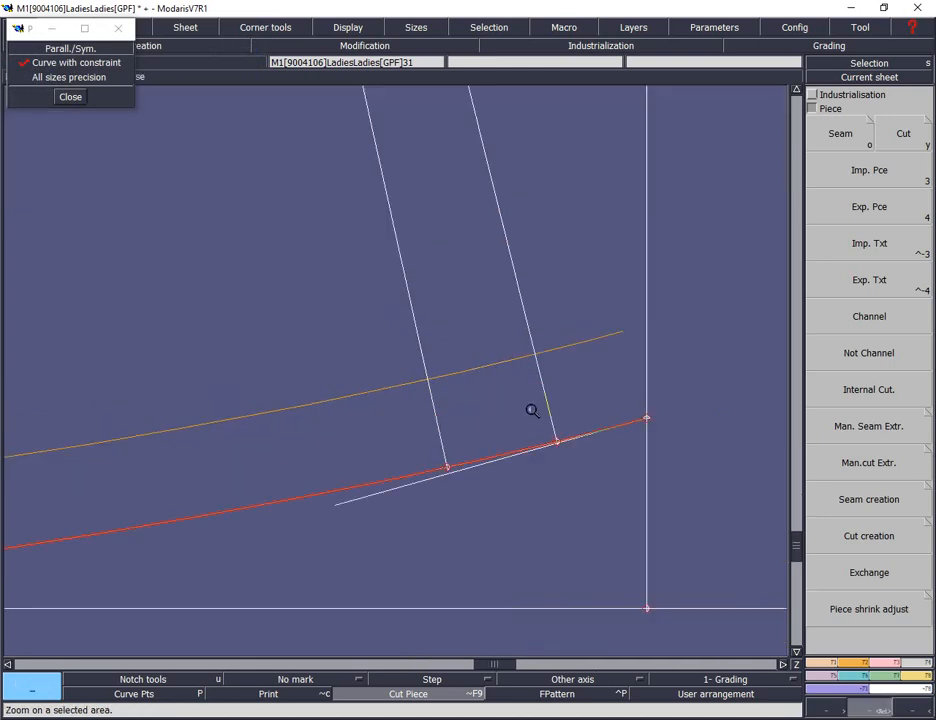
pyautogui.press('F4')
pyautogui.click(863, 604)
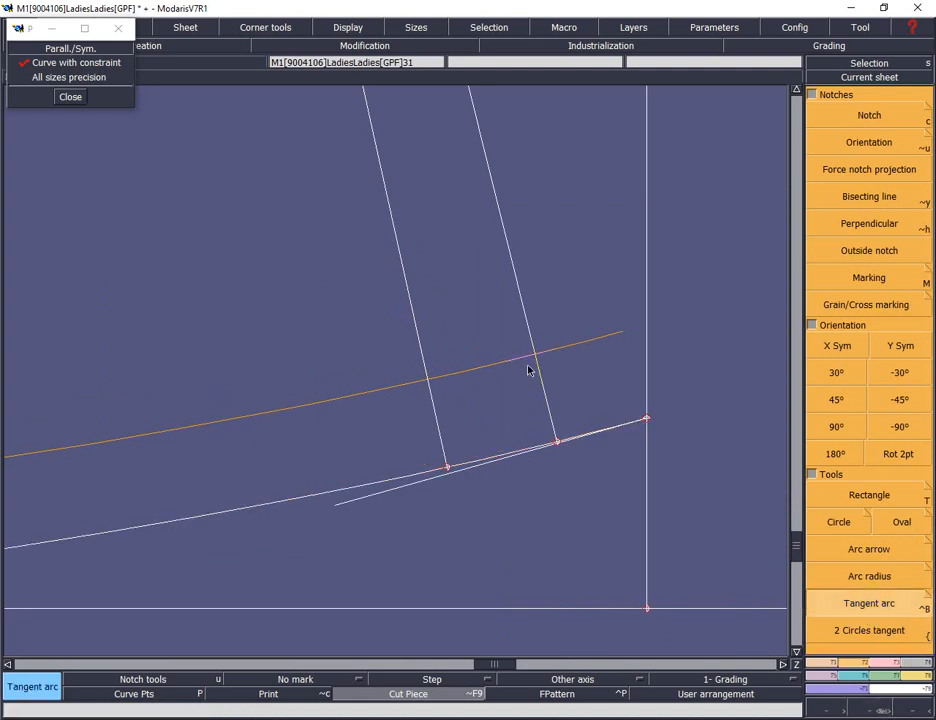
pyautogui.press('p')
pyautogui.click(535, 355)
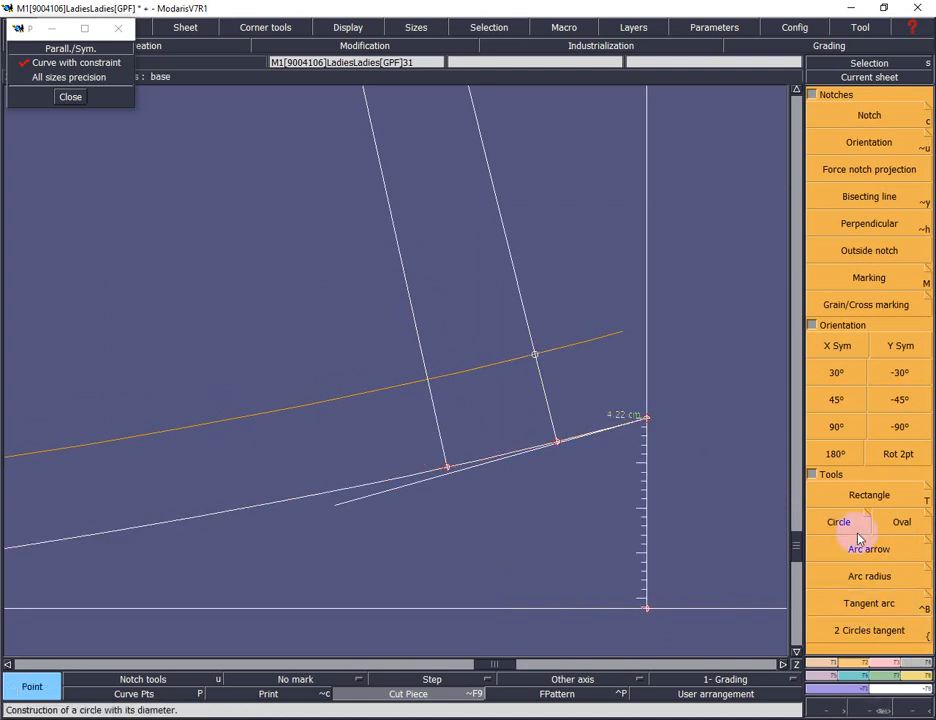
pyautogui.click(860, 603)
pyautogui.click(535, 357)
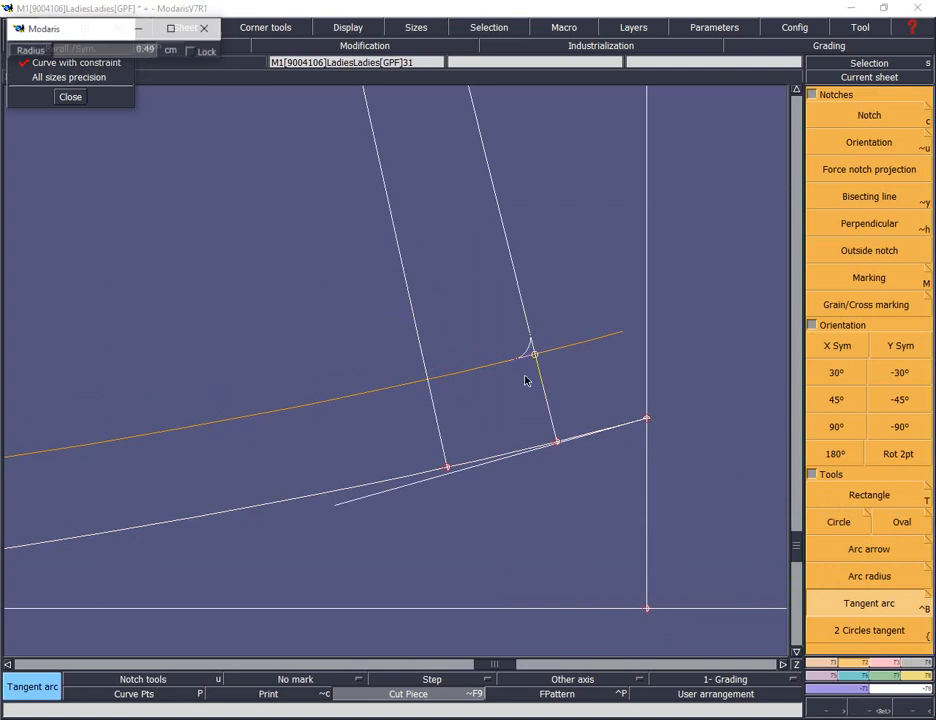
pyautogui.click(489, 363)
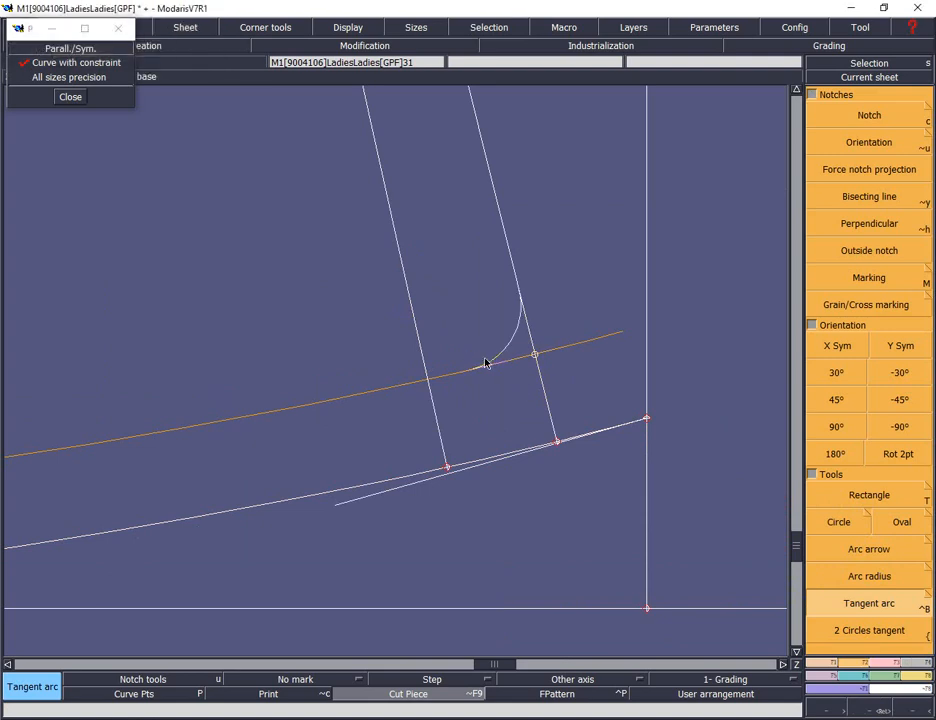
pyautogui.click(474, 354)
pyautogui.hotkey('ctrl', 'z')
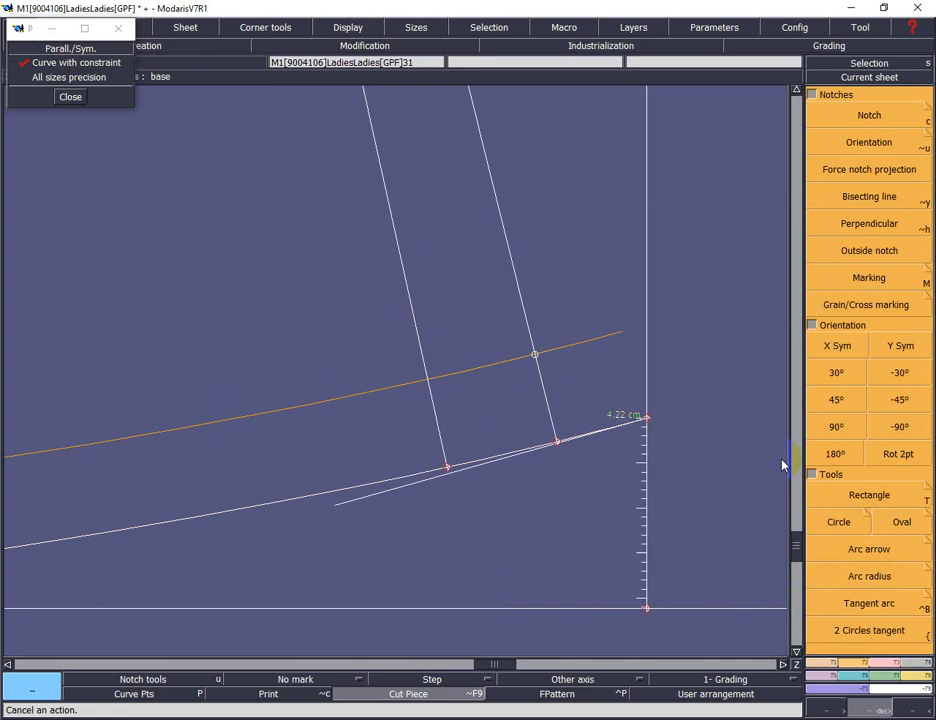
# Draw a tangent arc at the intersection point, rounding from the parallel curve down to the base curve's third developed point.
pyautogui.click(862, 603)
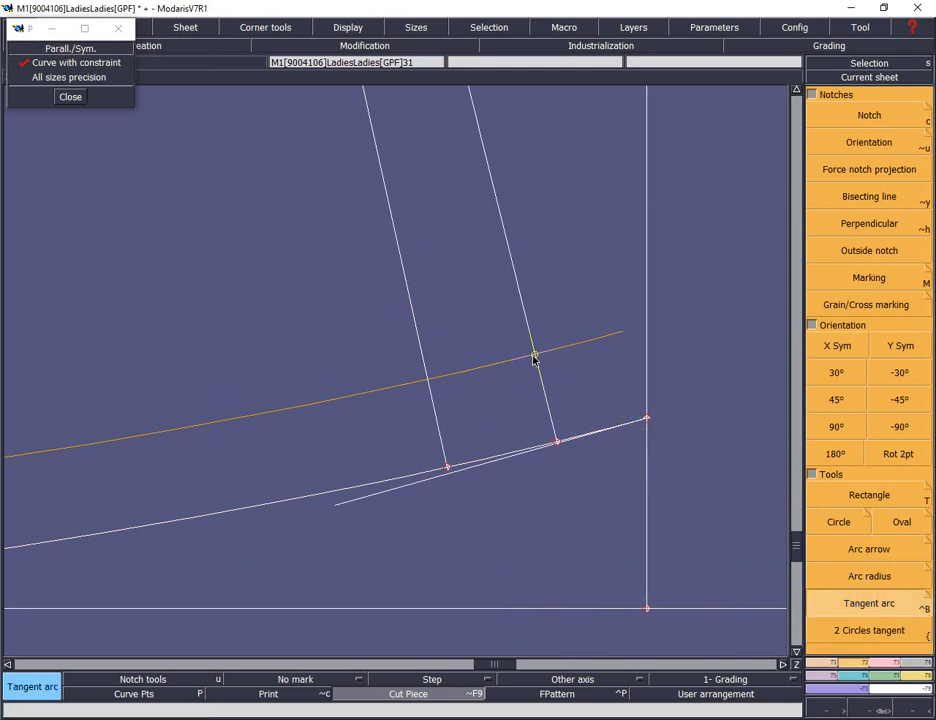
pyautogui.click(535, 358)
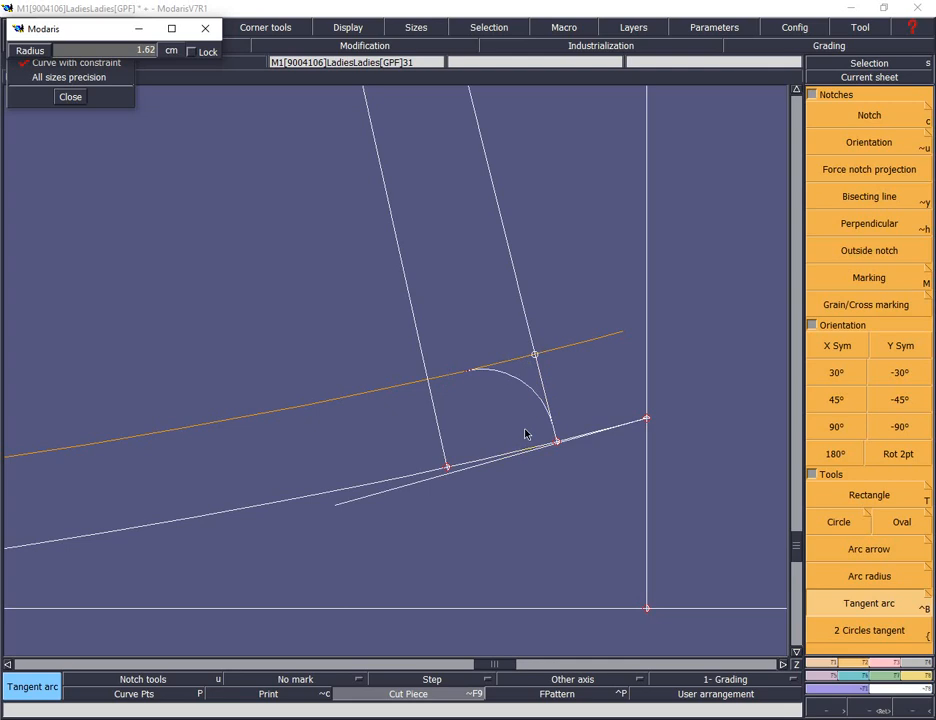
pyautogui.click(522, 443)
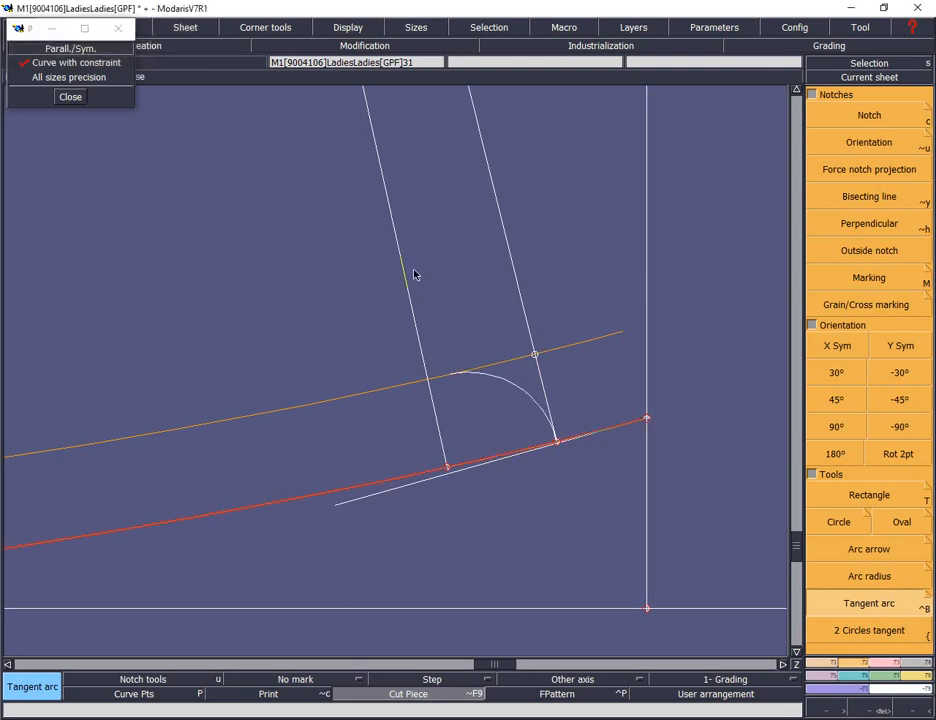
# Reshape the parallel curve to a distance of about 3.26 cm from the base curve.
pyautogui.press('r')
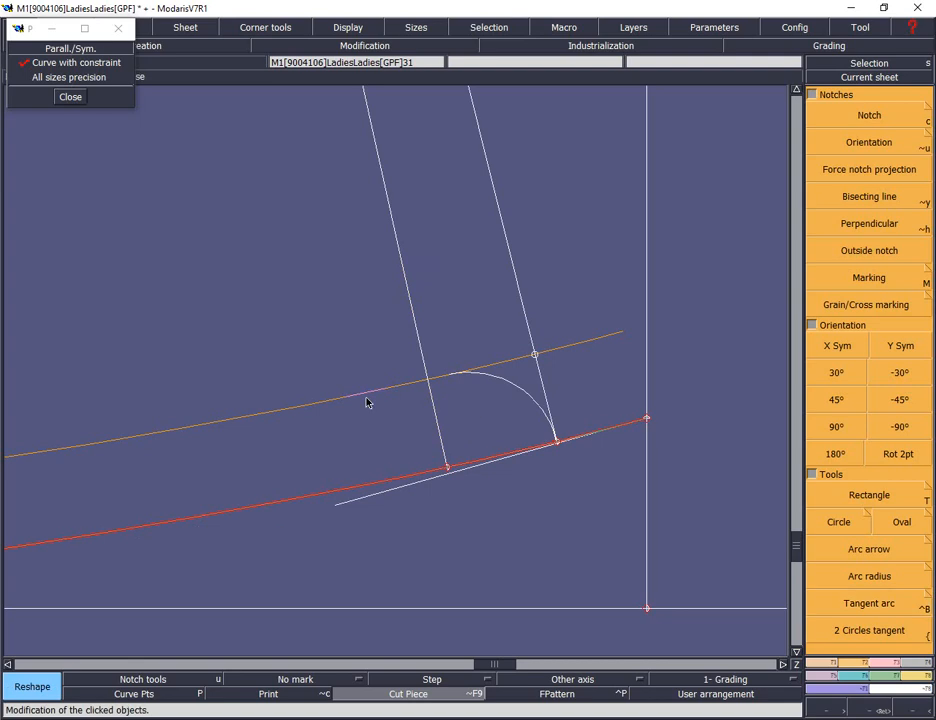
pyautogui.click(313, 405)
pyautogui.click(307, 347)
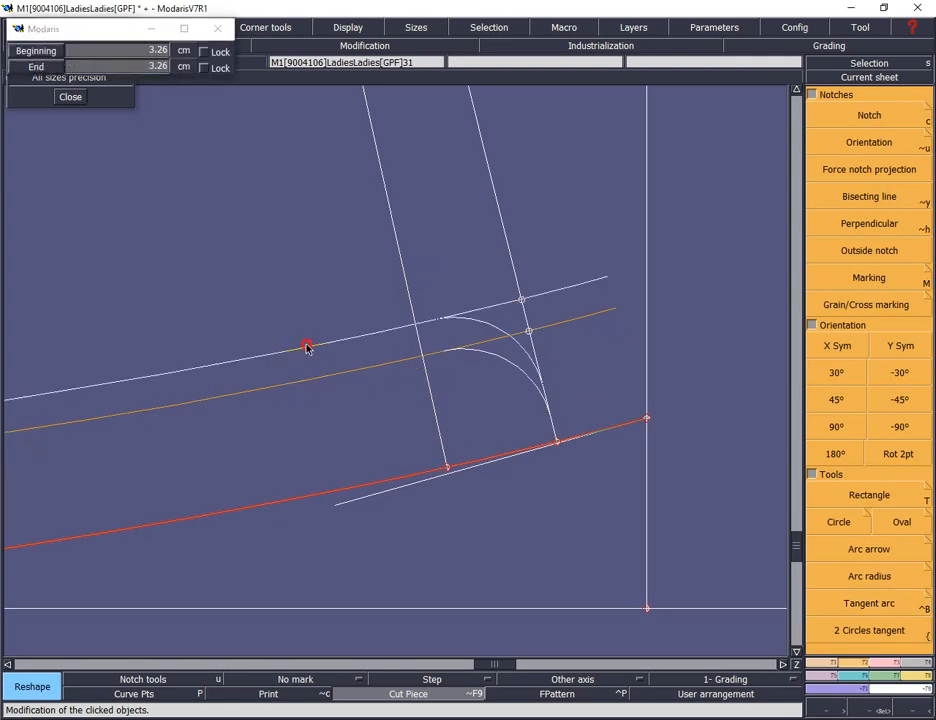
# Try several sizes for the tangent arc and set its radius value to -3 cm.
pyautogui.click(488, 333)
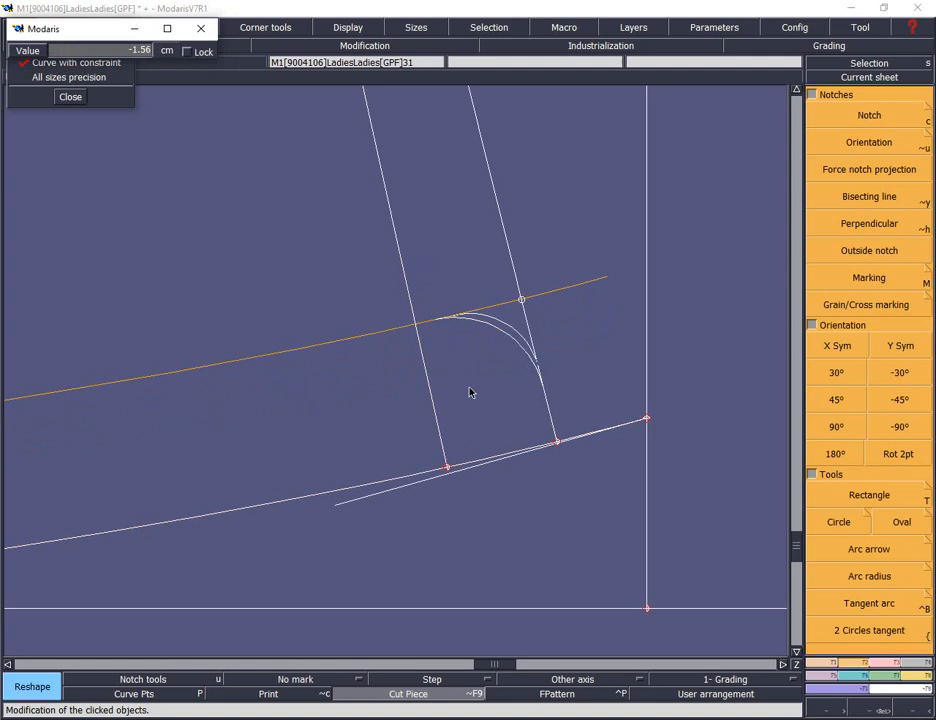
pyautogui.click(531, 330)
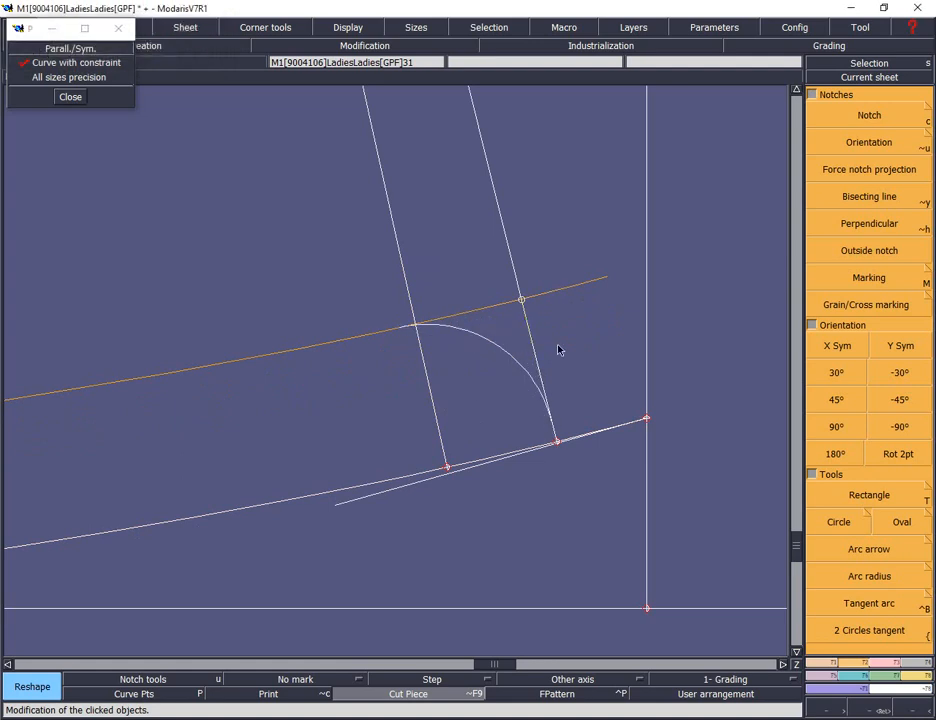
pyautogui.click(479, 347)
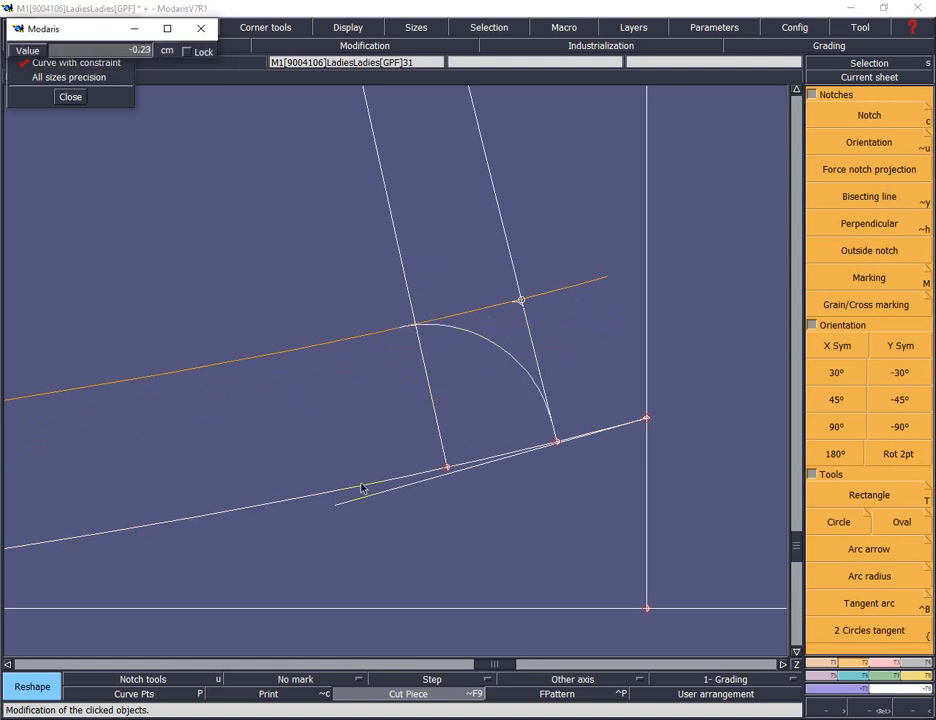
pyautogui.click(445, 386)
pyautogui.click(495, 335)
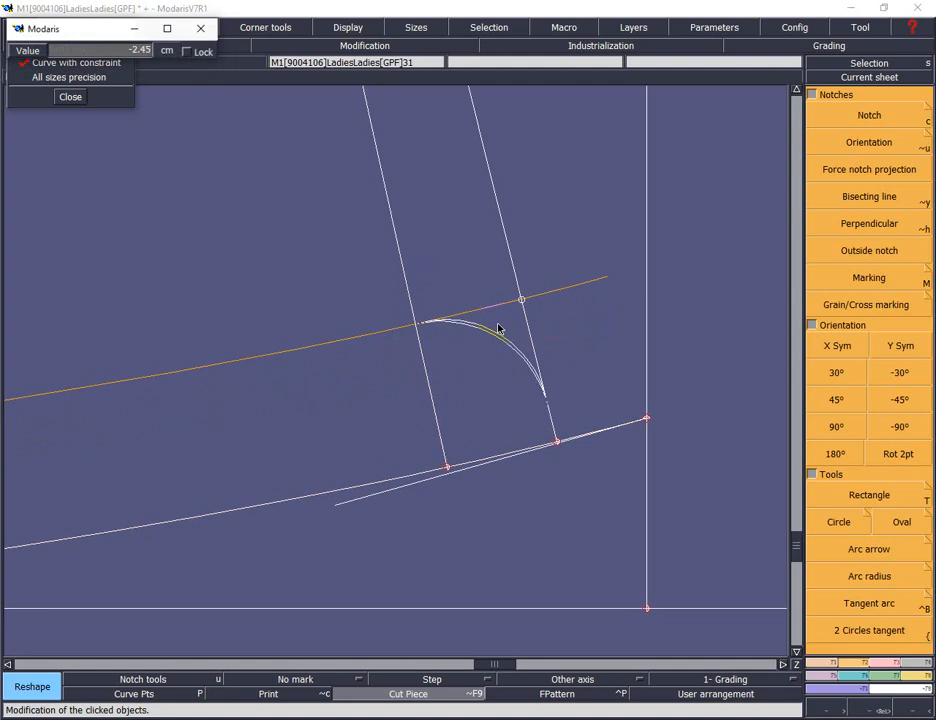
pyautogui.click(486, 349)
pyautogui.click(483, 340)
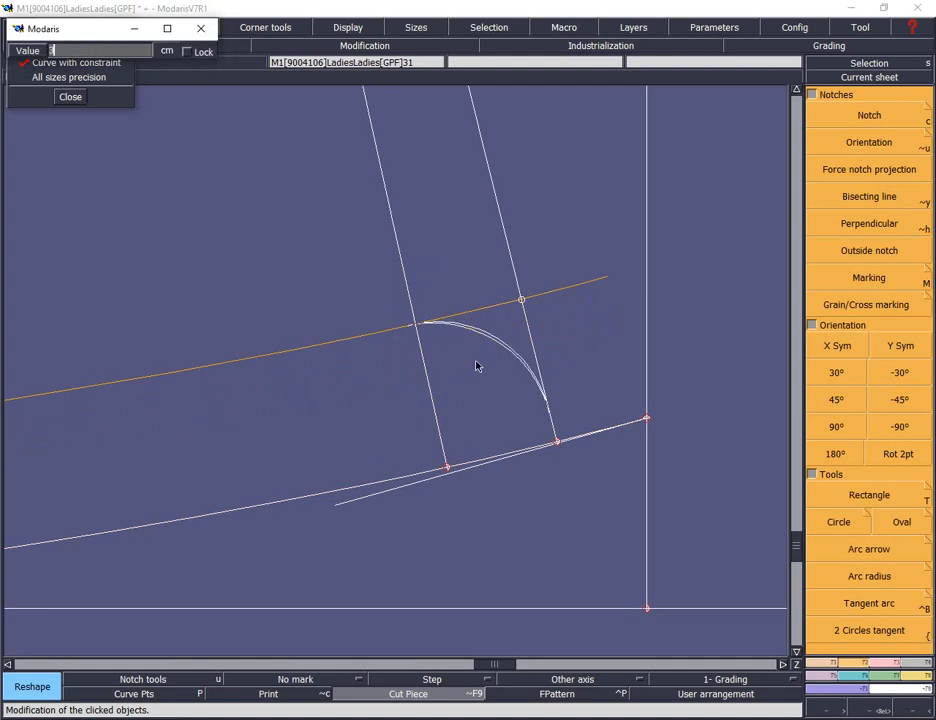
pyautogui.write('-3')
pyautogui.press('Return')
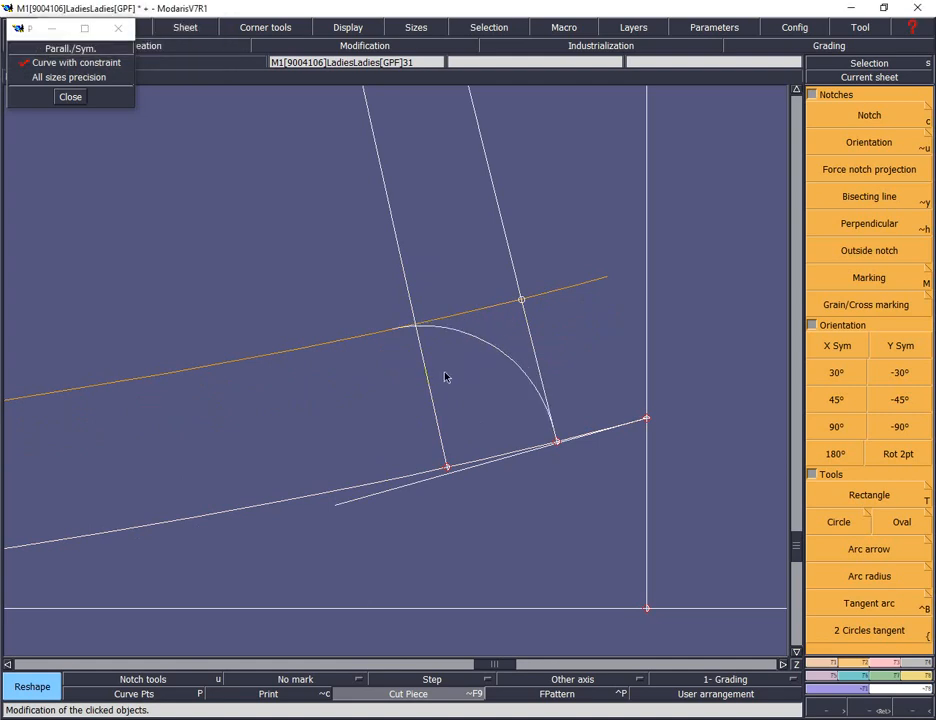
# Bring the parallel curve slightly closer to the base curve and enter -3 cm again for the tangent arc.
pyautogui.click(312, 350)
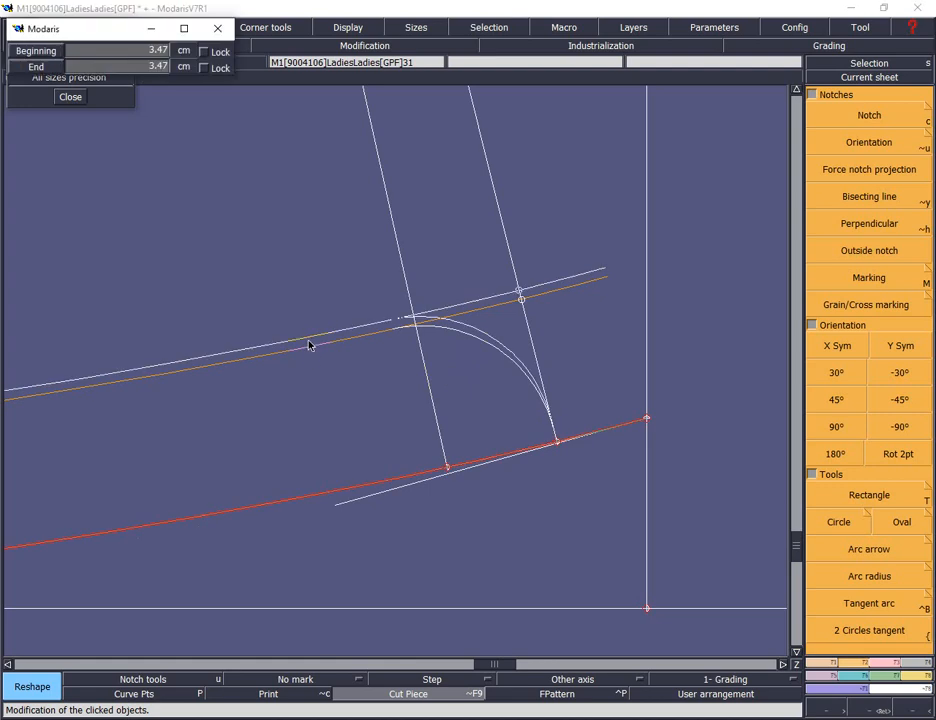
pyautogui.click(309, 353)
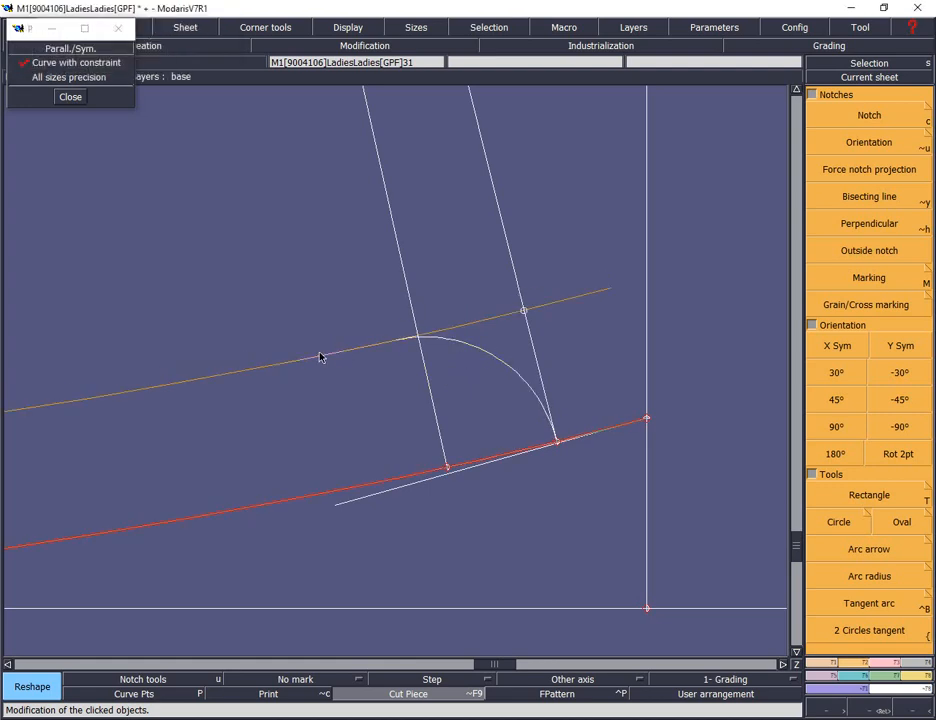
pyautogui.click(500, 361)
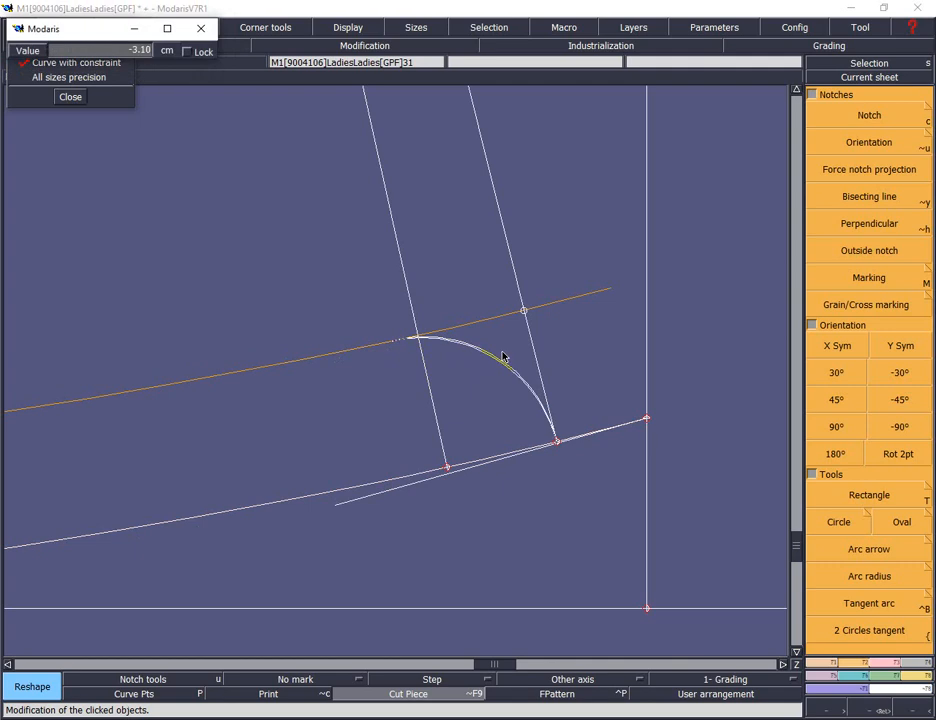
pyautogui.press('Down')
pyautogui.write('-3')
pyautogui.press('Return')
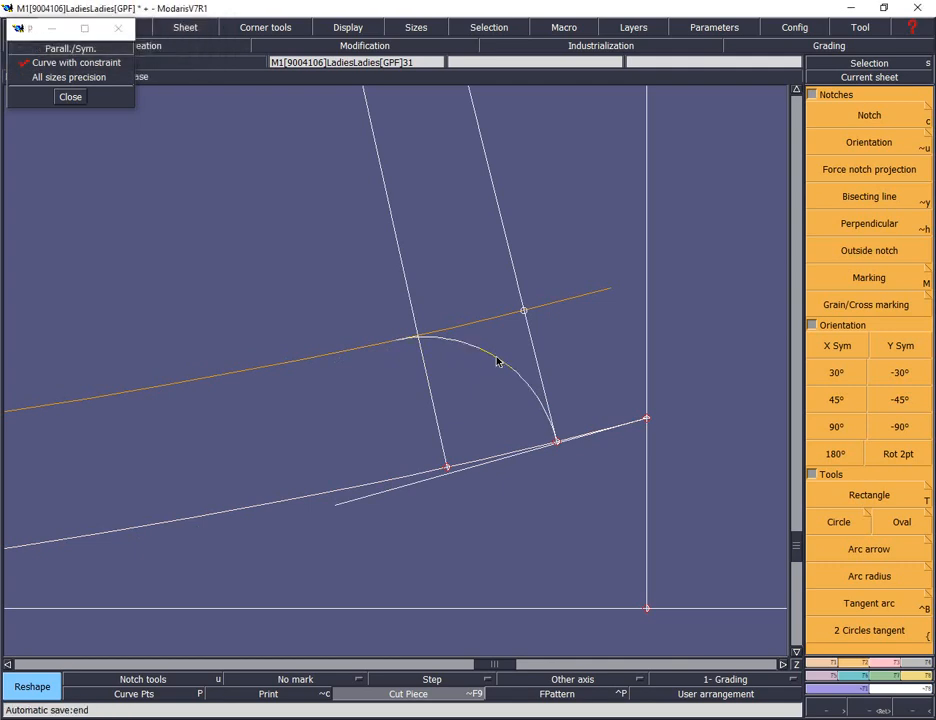
# Set the parallel curve's distance from the base curve to 2 cm.
pyautogui.click(497, 361)
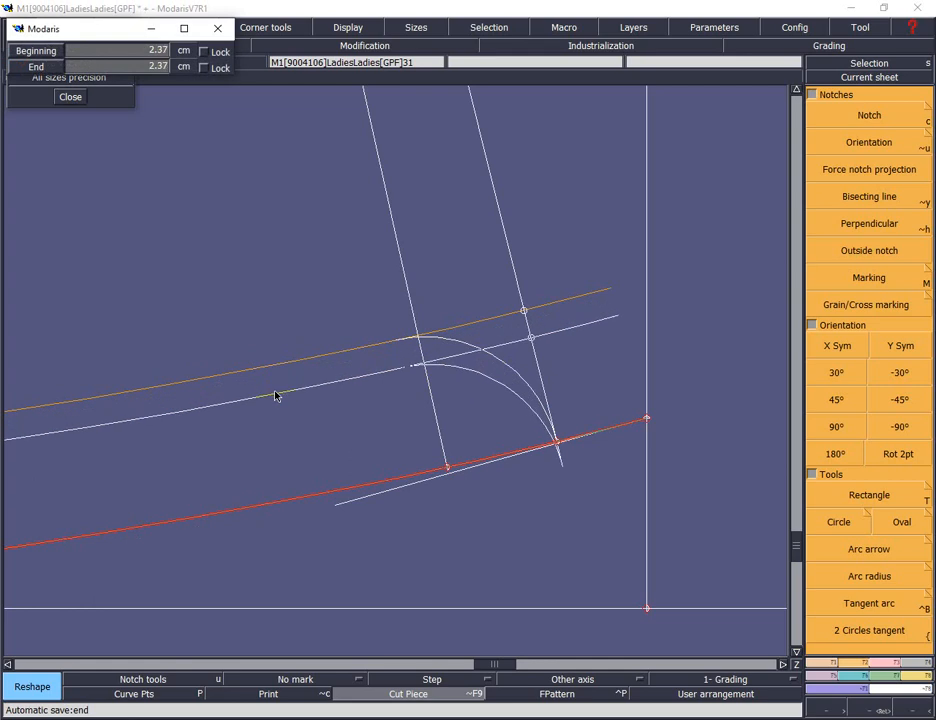
pyautogui.press('Down')
pyautogui.write('2')
pyautogui.press('Return')
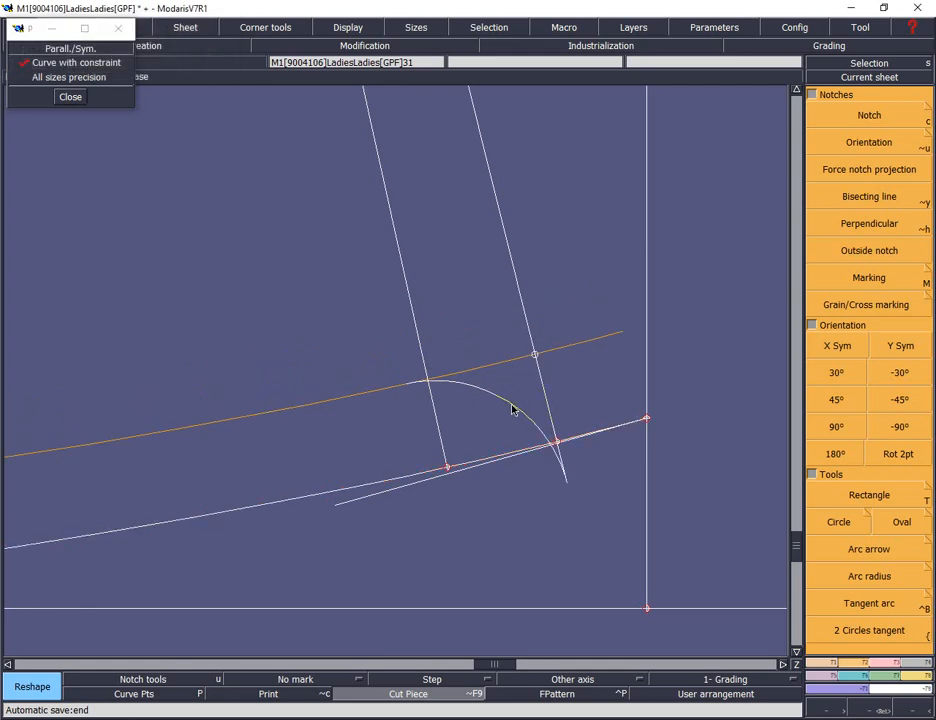
# Set the tangent arc's radius value to -2 cm.
pyautogui.click(514, 405)
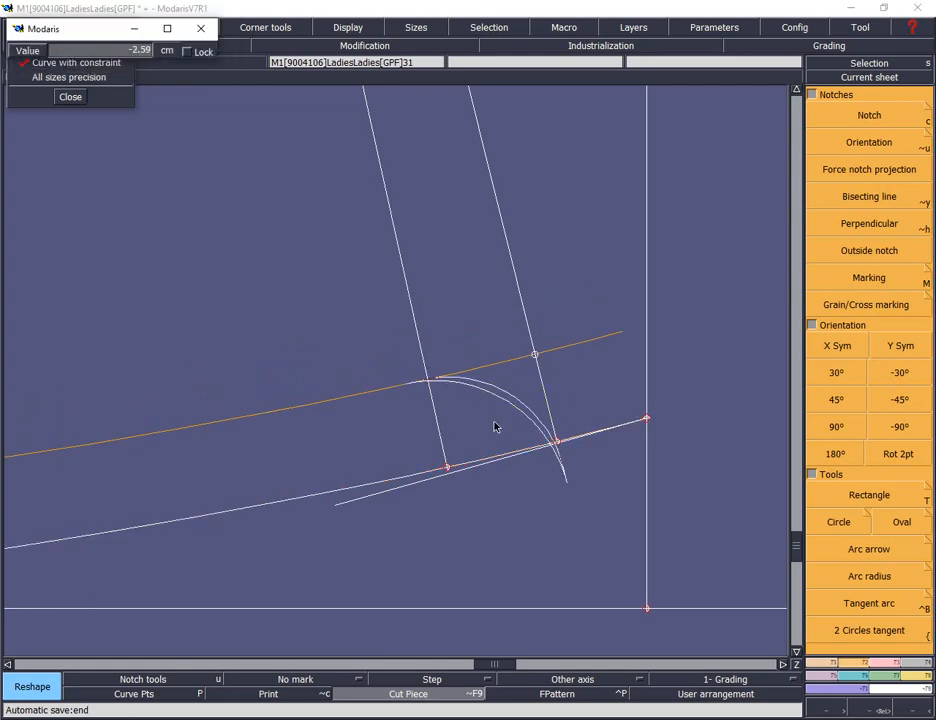
pyautogui.press('Down')
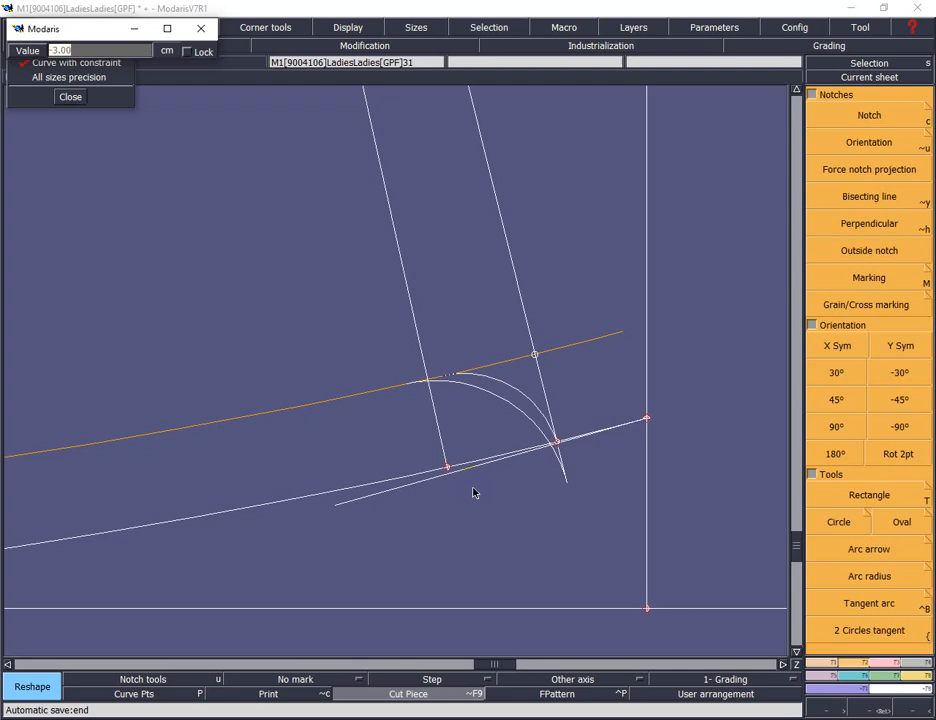
pyautogui.write('-2')
pyautogui.press('Return')
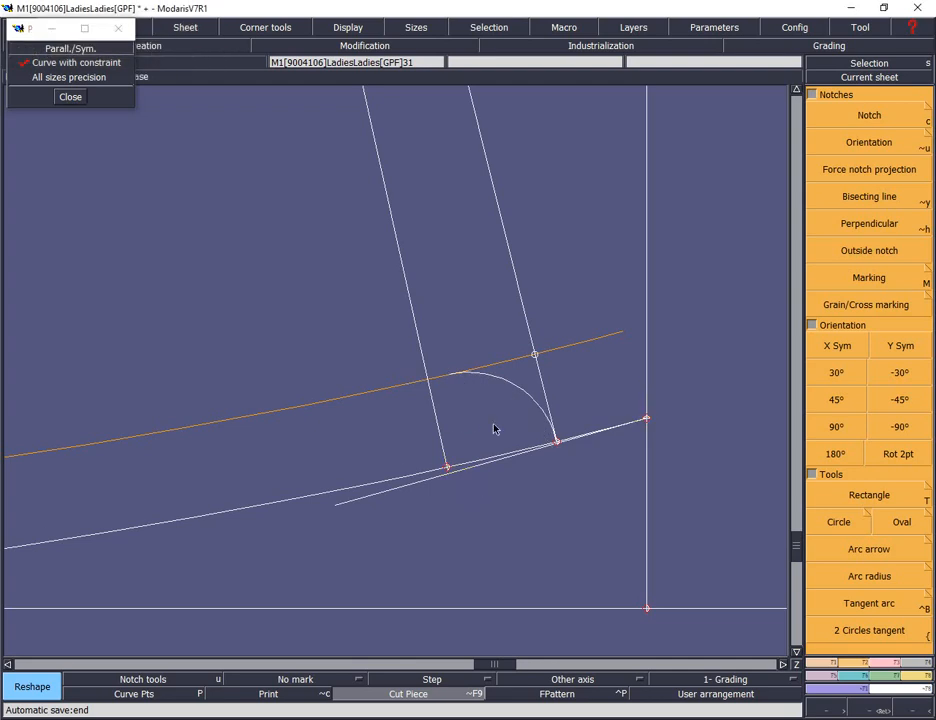
# Symmetrize the tangent arc about the vertical dotted axis onto the opposite end of the collar.
pyautogui.press('Home')
pyautogui.press('Return')
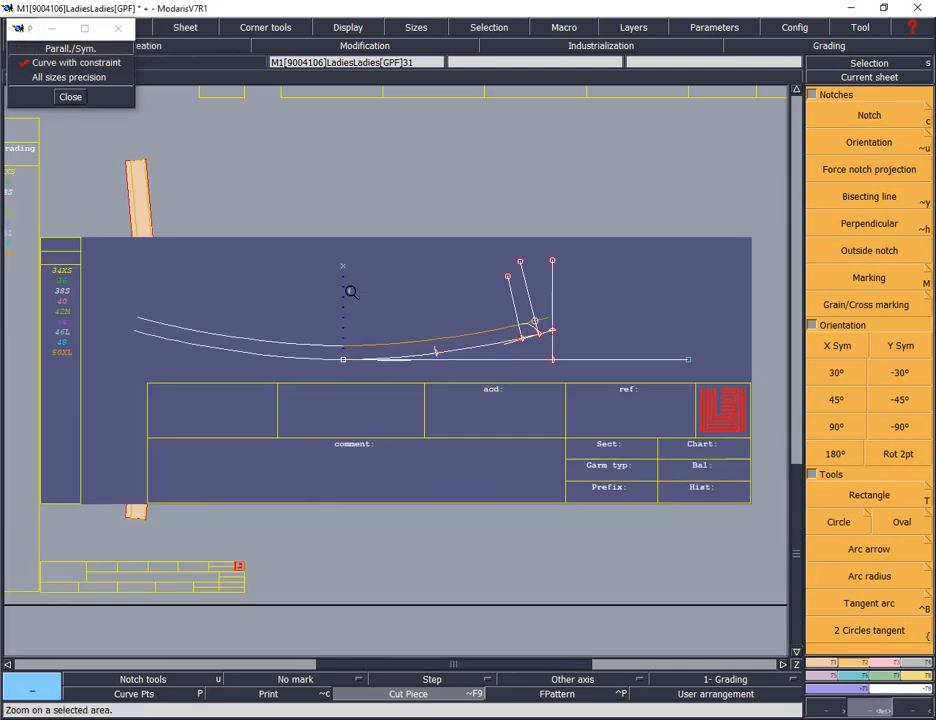
pyautogui.moveTo(333, 288); pyautogui.dragTo(630, 399)
pyautogui.moveTo(377, 299); pyautogui.dragTo(664, 458)
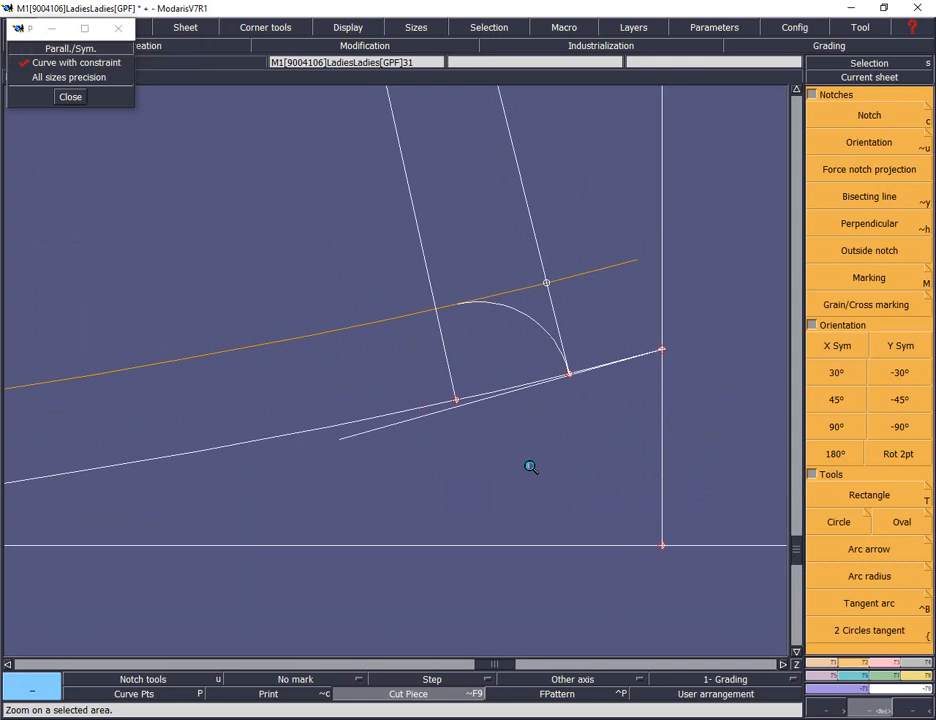
pyautogui.press('Home')
pyautogui.press('Return')
pyautogui.moveTo(261, 297); pyautogui.dragTo(612, 412)
pyautogui.moveTo(480, 241); pyautogui.dragTo(698, 431)
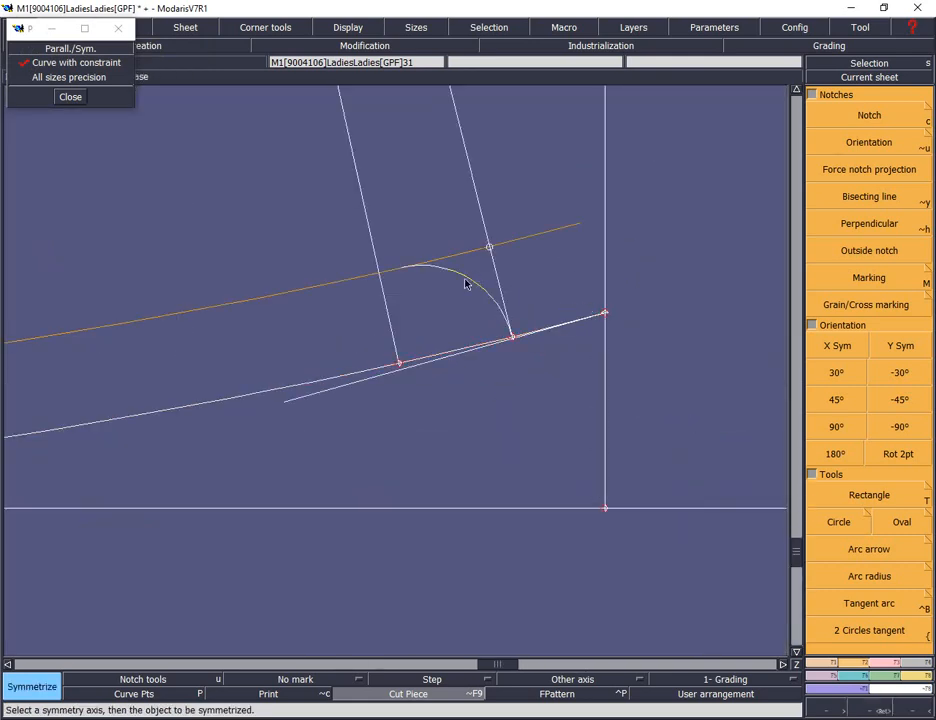
pyautogui.press('Home')
pyautogui.press('Return')
pyautogui.moveTo(85, 272); pyautogui.dragTo(641, 419)
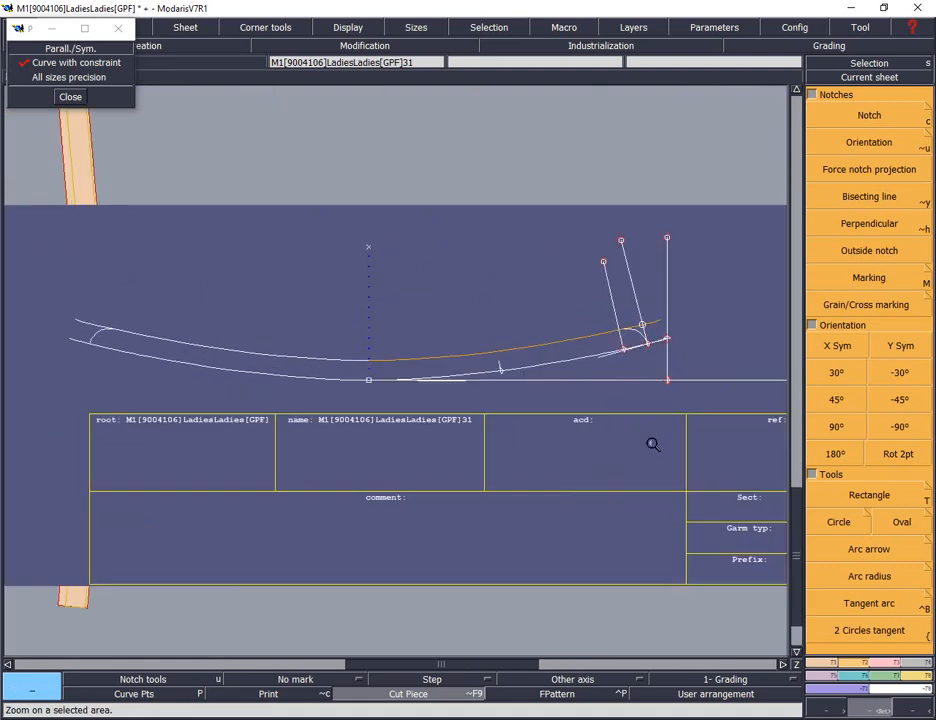
# Enable Extraction with dependency for the Seam tool and try to pick the area between the two collar curves.
pyautogui.press('space')
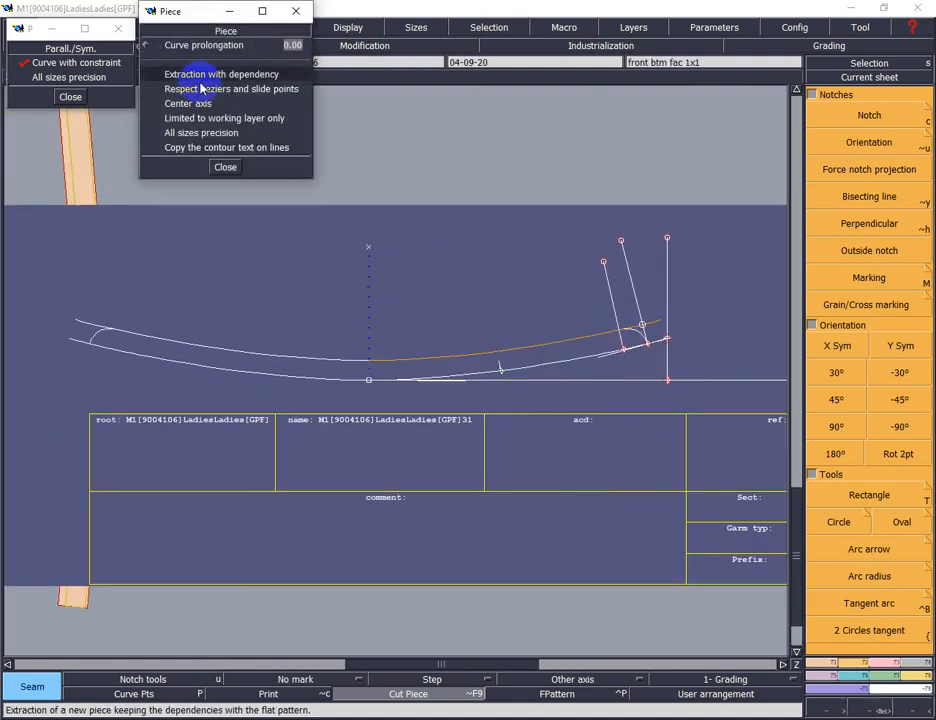
pyautogui.click(201, 78)
pyautogui.click(498, 369)
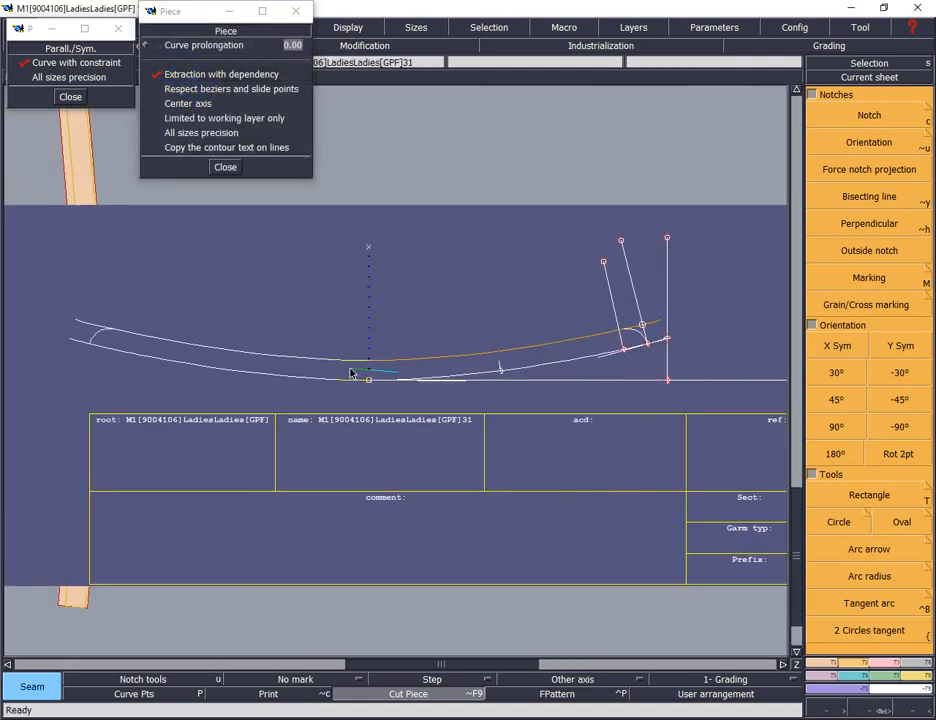
# Examine the collar curves up close where they meet the dotted centre axis.
pyautogui.press('Return')
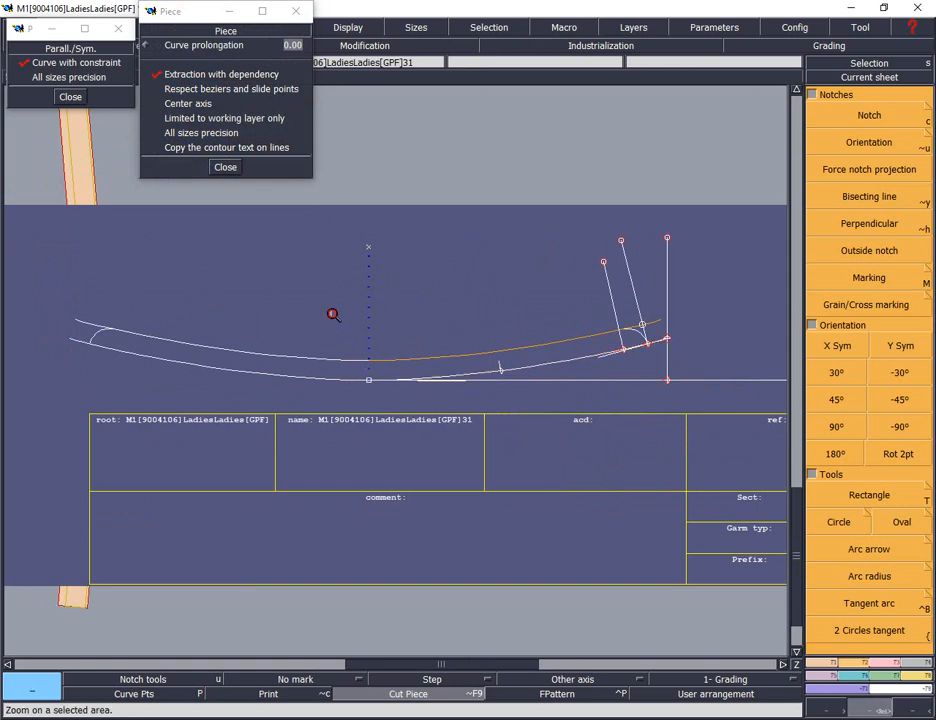
pyautogui.moveTo(332, 313); pyautogui.dragTo(499, 427)
pyautogui.press('Return')
pyautogui.moveTo(125, 267); pyautogui.dragTo(680, 520)
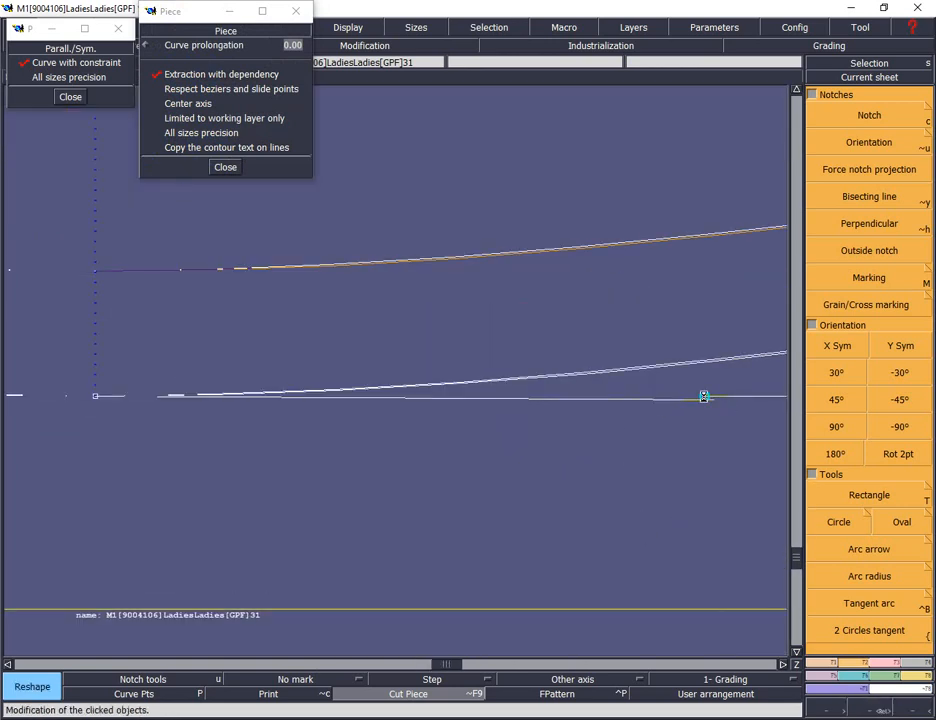
pyautogui.press('Home')
pyautogui.press('Return')
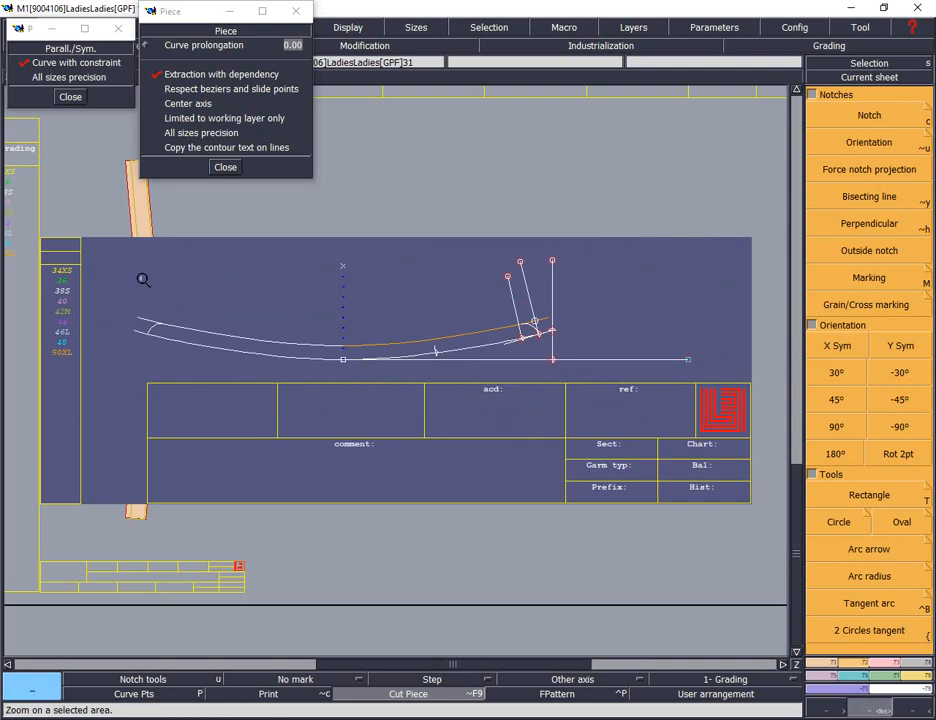
pyautogui.moveTo(143, 280); pyautogui.dragTo(618, 405)
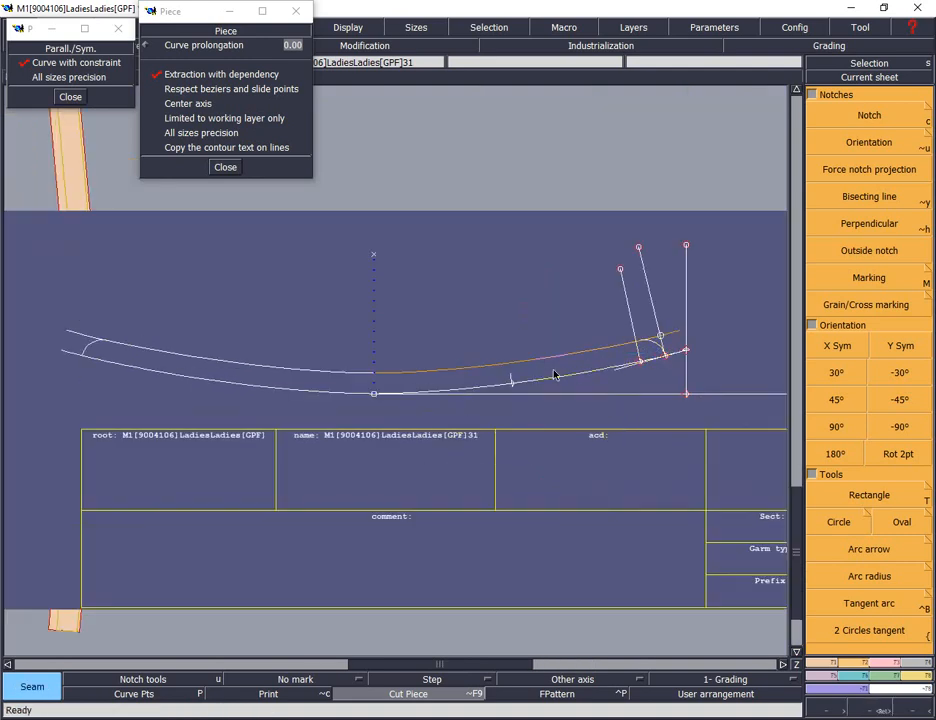
pyautogui.press('Return')
pyautogui.moveTo(287, 321); pyautogui.dragTo(457, 434)
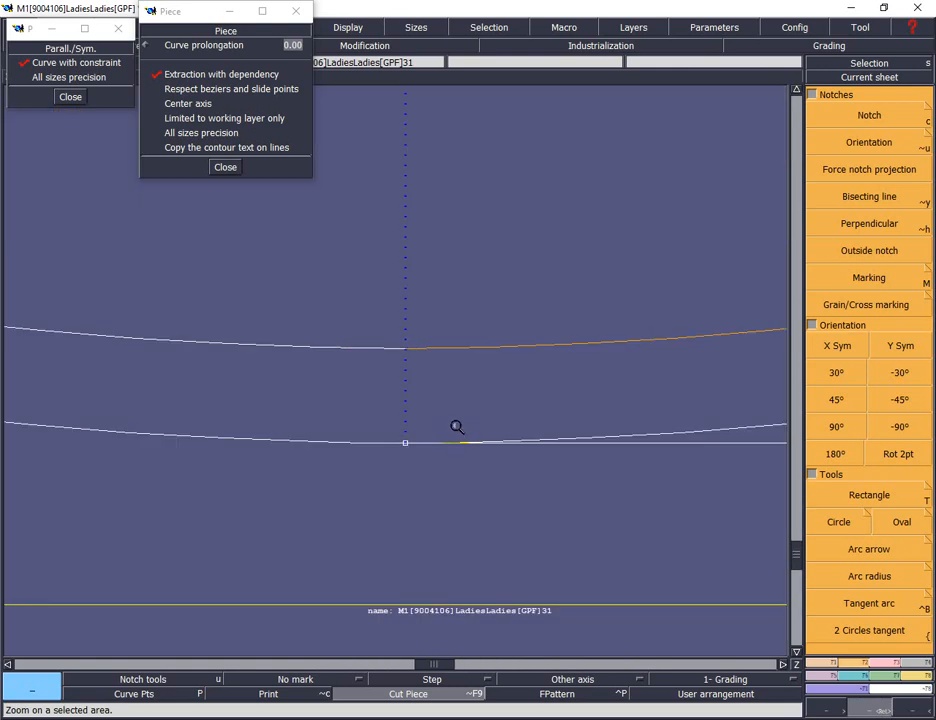
pyautogui.press('Home')
# Align the centre axis end with the base point and draw a straight line about 14 cm long up the axis.
pyautogui.press('2')
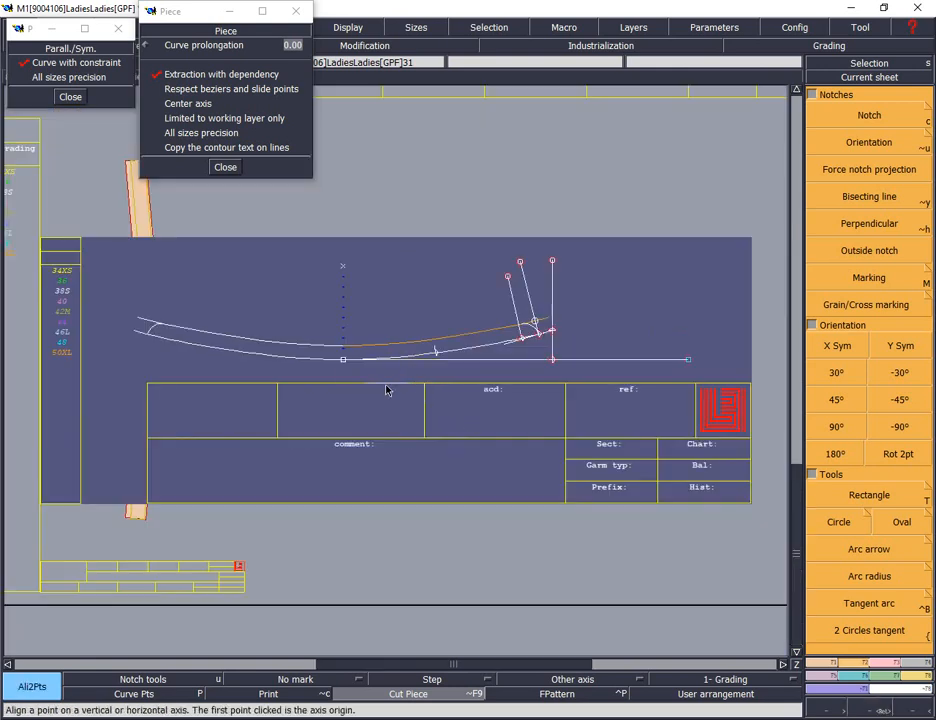
pyautogui.click(342, 362)
pyautogui.click(343, 267)
pyautogui.press('d')
pyautogui.click(342, 364)
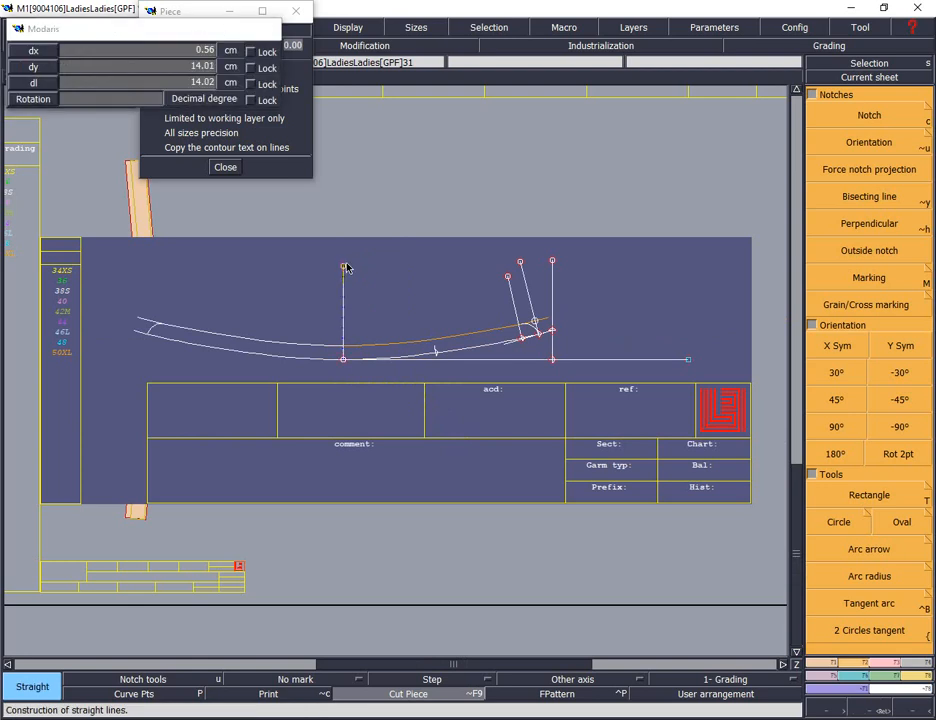
pyautogui.click(344, 266)
# Try to select the half collar between the two curves for extraction with the Seam tool, and undo the attempt.
pyautogui.hotkey('shift', 's')
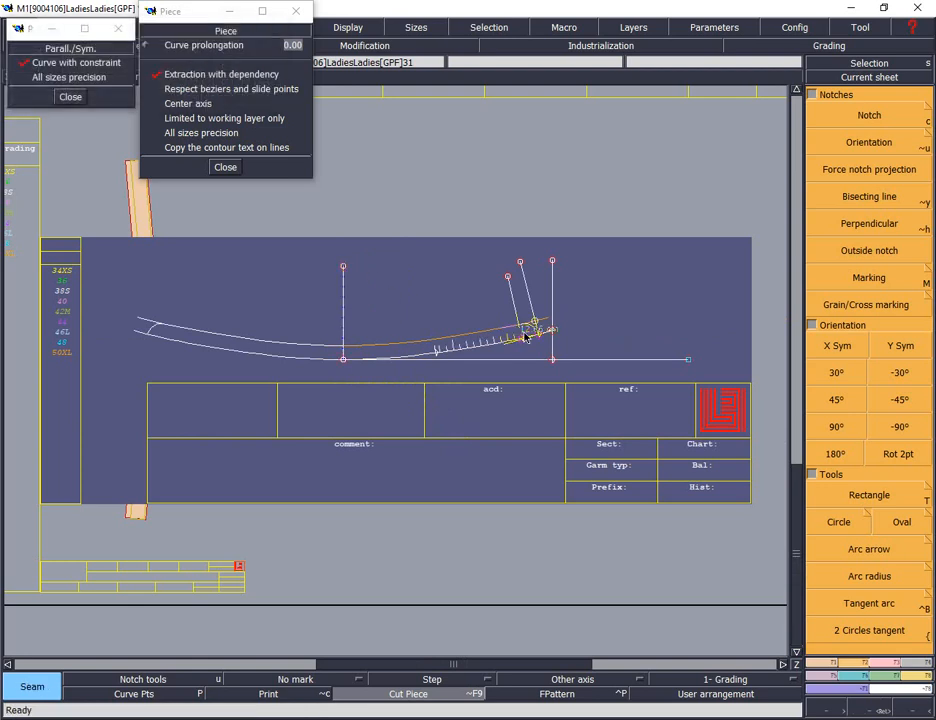
pyautogui.click(495, 340)
pyautogui.click(342, 356)
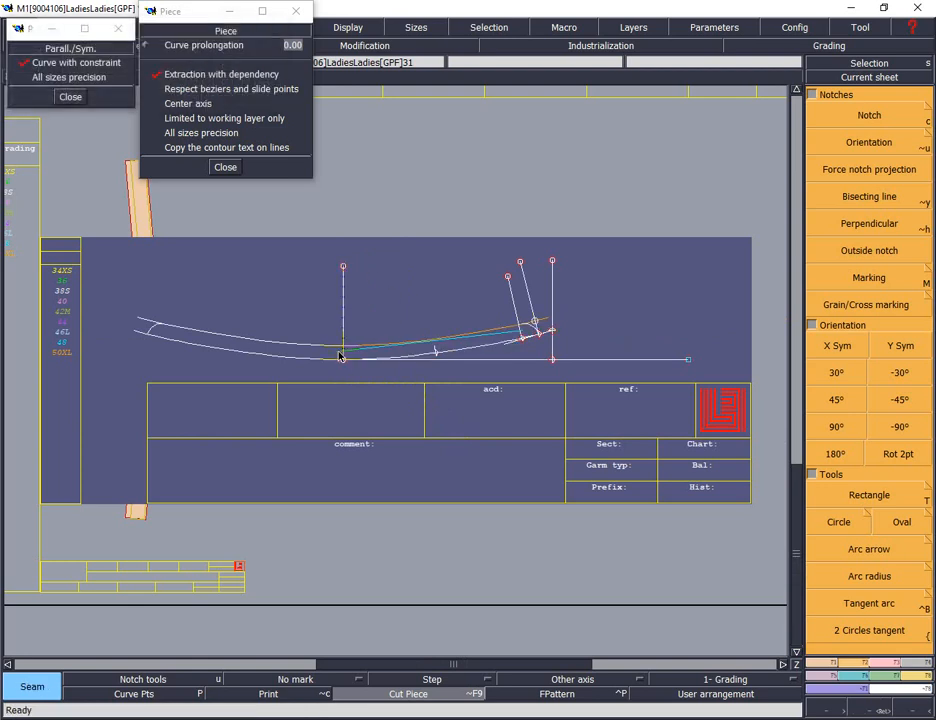
pyautogui.click(480, 343)
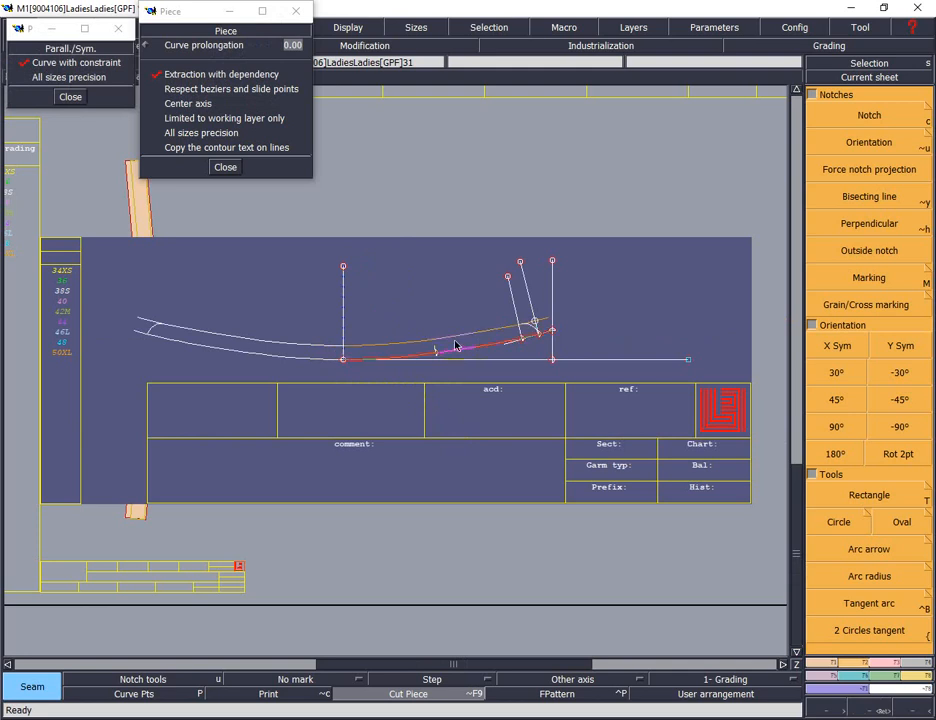
pyautogui.hotkey('ctrl', 'z')
# Extract the half collar between the curves, the centre line and the outer perpendicular line as a new piece.
pyautogui.press('Home')
pyautogui.press('Return')
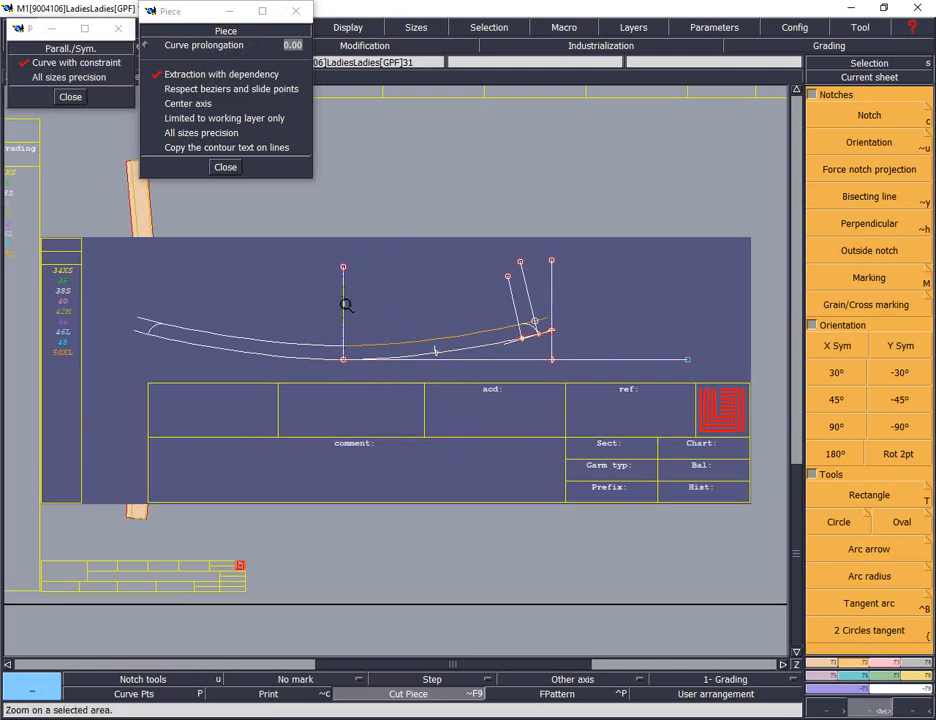
pyautogui.moveTo(346, 305); pyautogui.dragTo(618, 395)
pyautogui.moveTo(440, 251); pyautogui.dragTo(683, 412)
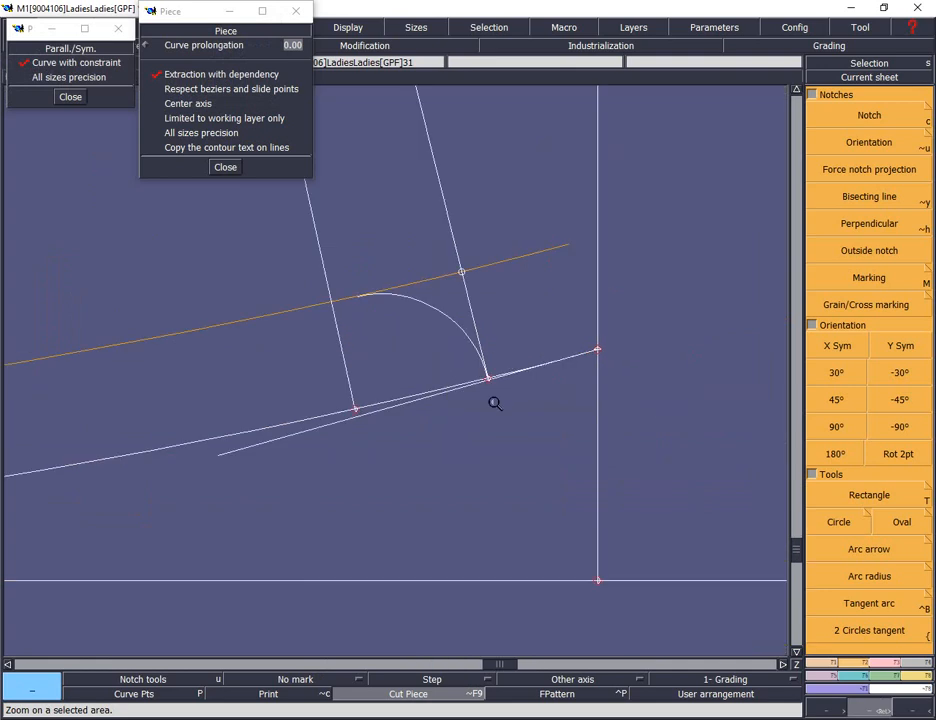
pyautogui.rightClick(389, 349)
pyautogui.click(330, 349)
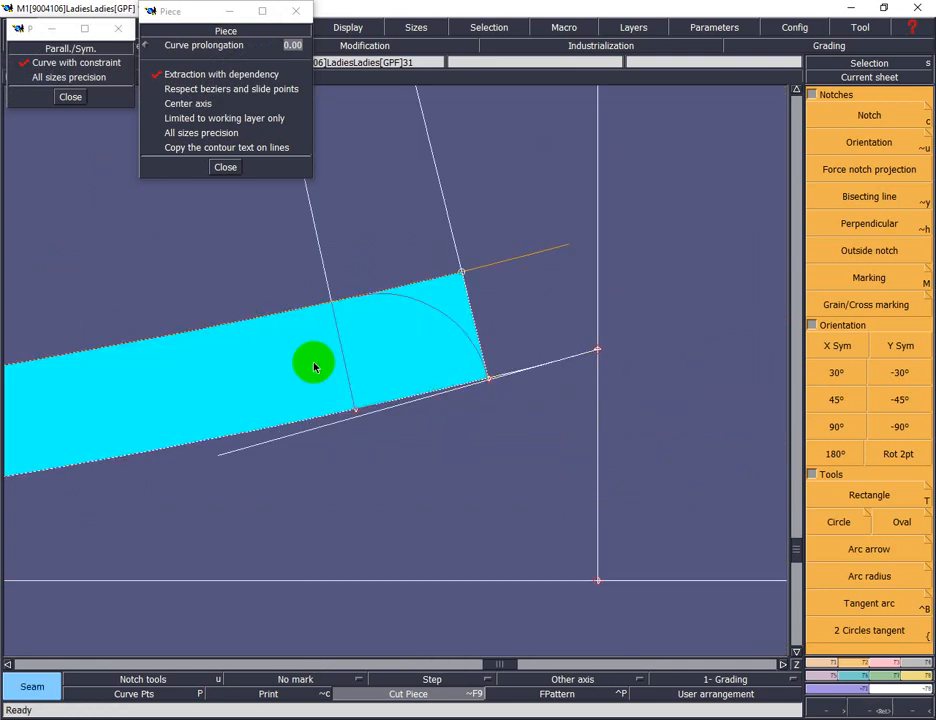
pyautogui.rightClick(297, 367)
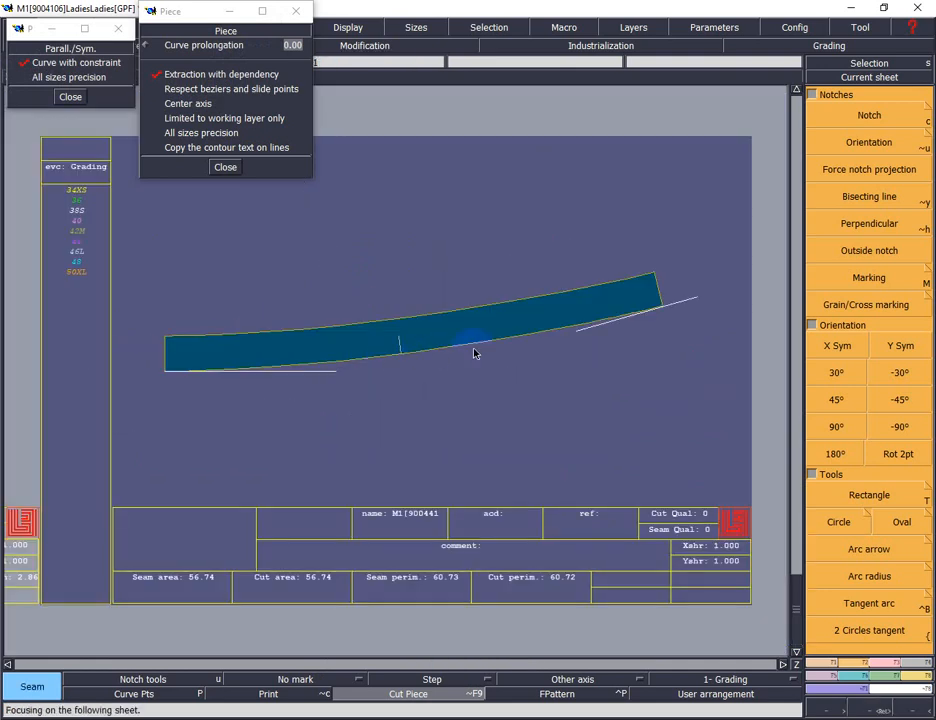
# Undo the half collar's extraction and delete the leftover extracted sheet.
pyautogui.hotkey('ctrl', 'z')
pyautogui.press('8')
pyautogui.press('Return')
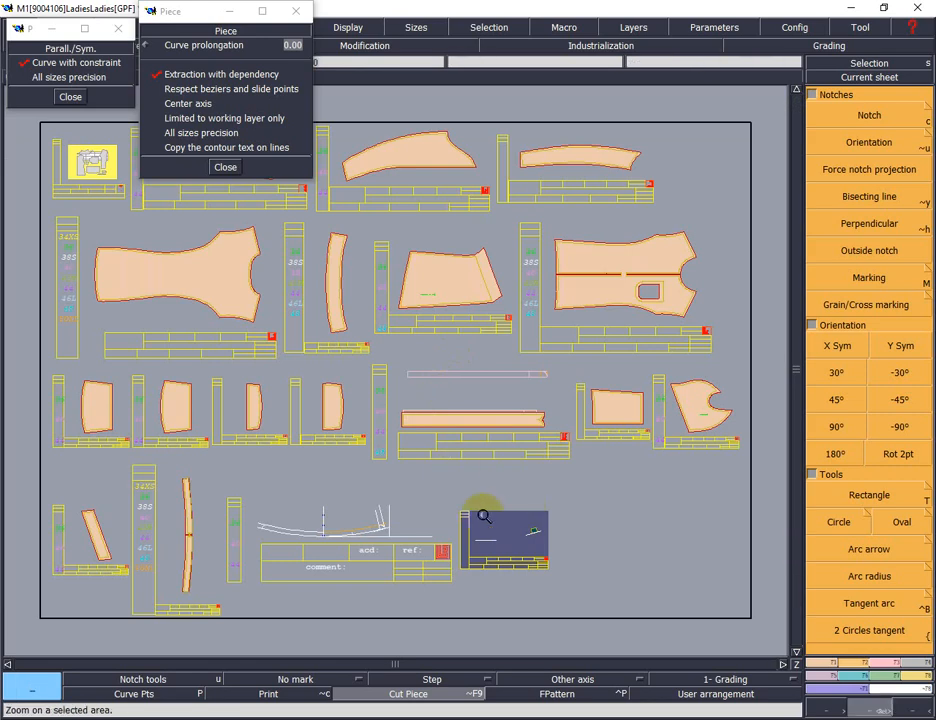
pyautogui.click(526, 545)
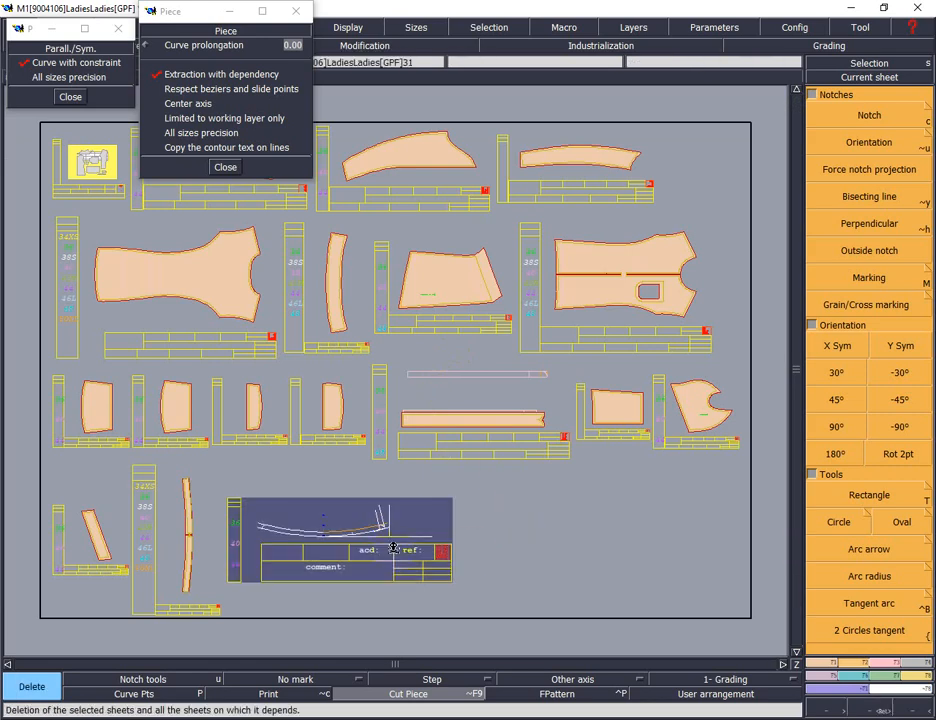
# Join the base curve's centre point to the upper curve with a Bezier line and reshape its upper end onto the dotted axis.
pyautogui.moveTo(238, 493); pyautogui.dragTo(451, 553)
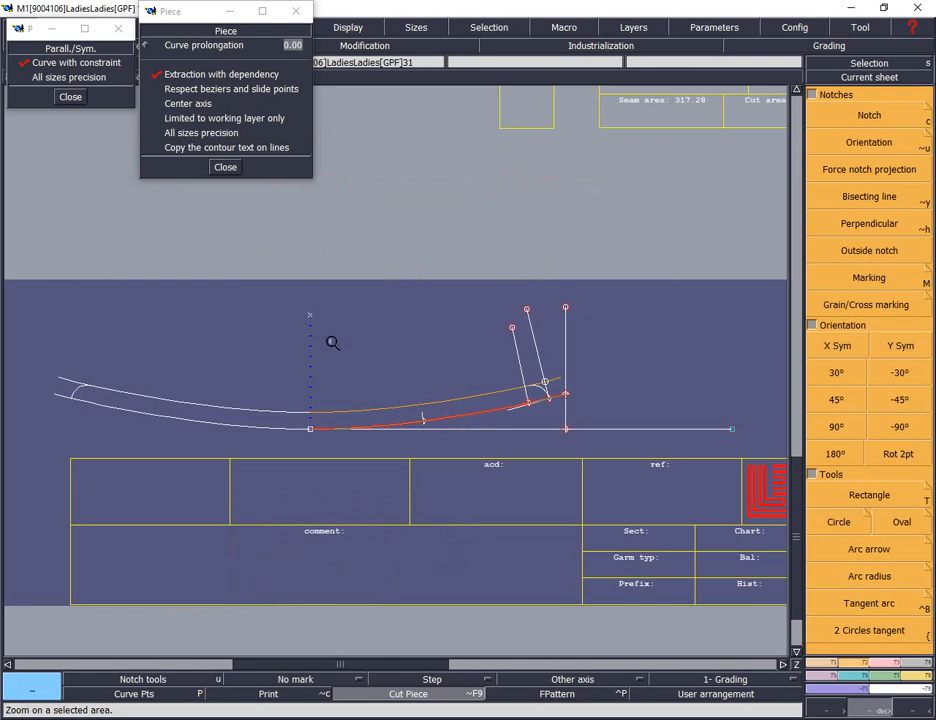
pyautogui.click(542, 457)
pyautogui.moveTo(125, 309); pyautogui.dragTo(554, 514)
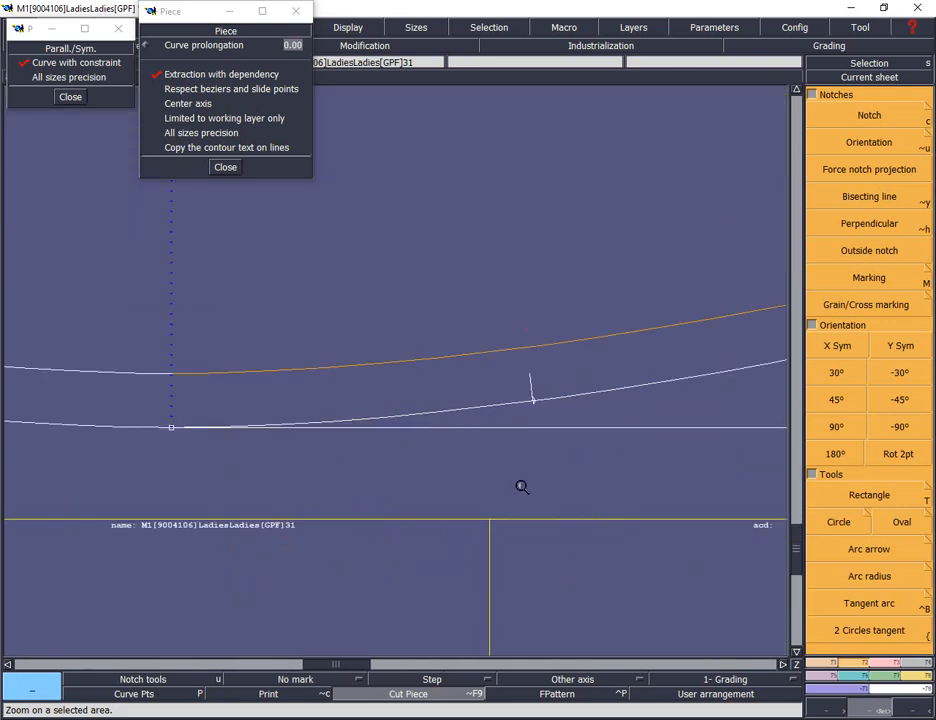
pyautogui.press('b')
pyautogui.click(172, 429)
pyautogui.click(220, 374)
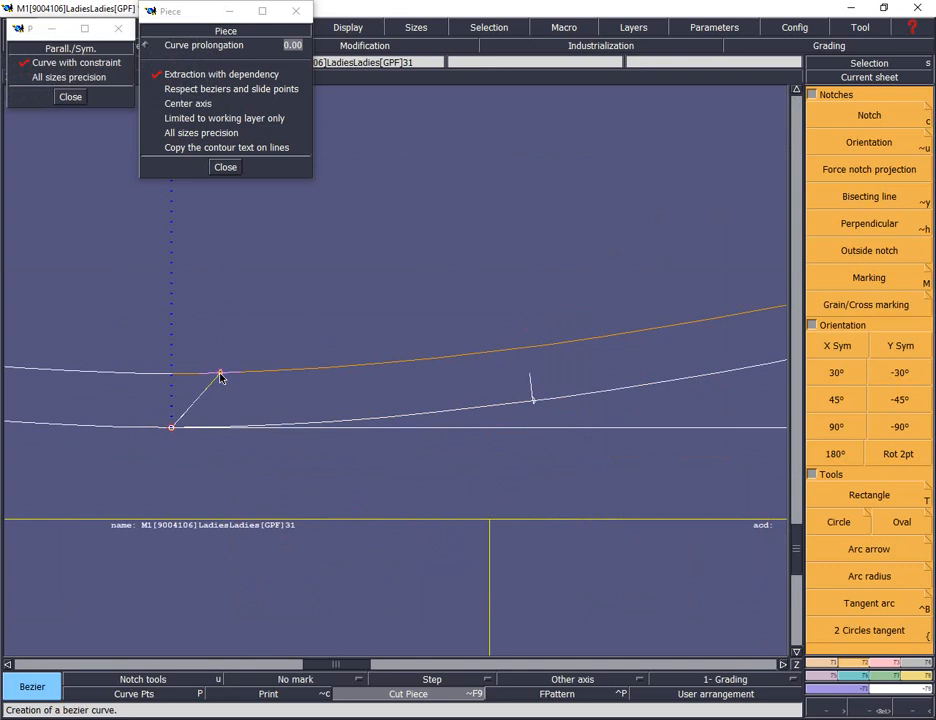
pyautogui.press('r')
pyautogui.click(220, 375)
pyautogui.click(42, 398)
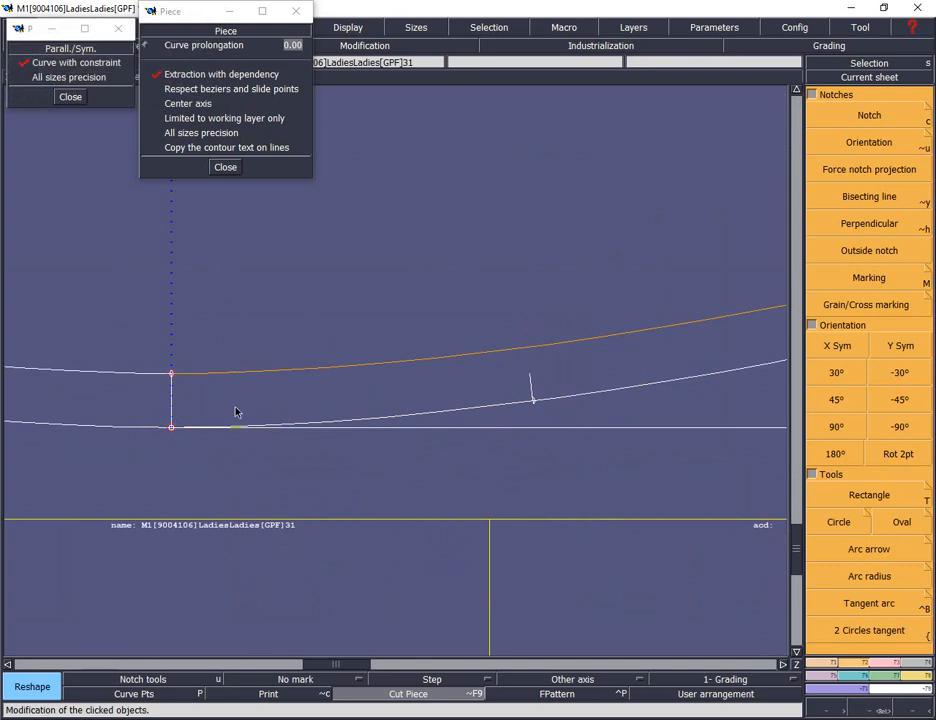
# Examine the half collar outline, from the short centre line to the rounded tangent-arc end.
pyautogui.hotkey('shift', 's')
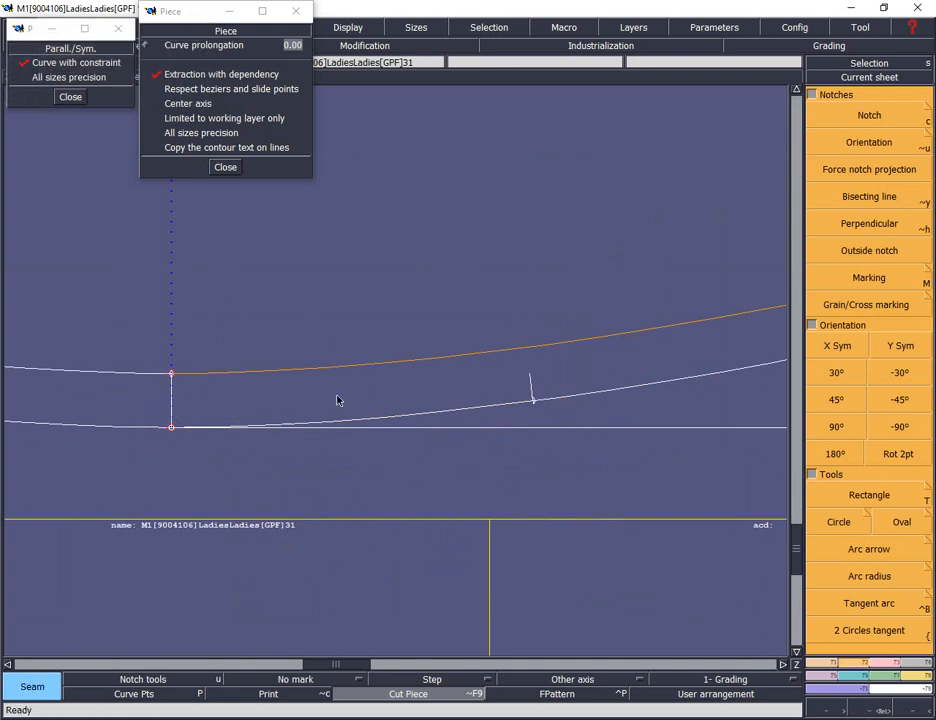
pyautogui.press('j')
pyautogui.press('Return')
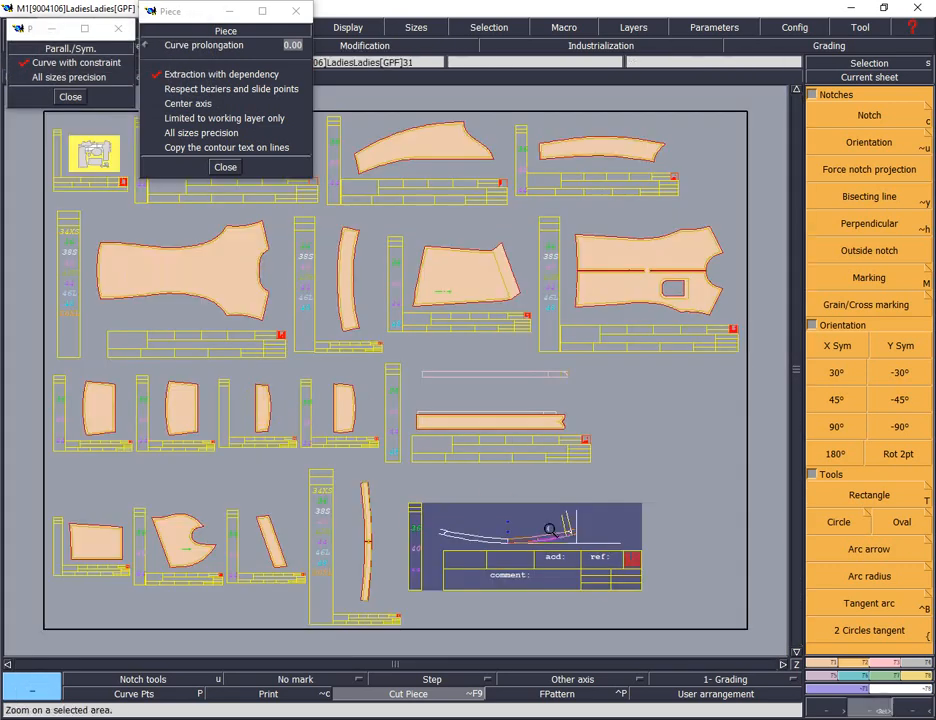
pyautogui.moveTo(485, 509); pyautogui.dragTo(602, 556)
pyautogui.moveTo(421, 341); pyautogui.dragTo(648, 463)
pyautogui.moveTo(309, 247); pyautogui.dragTo(582, 418)
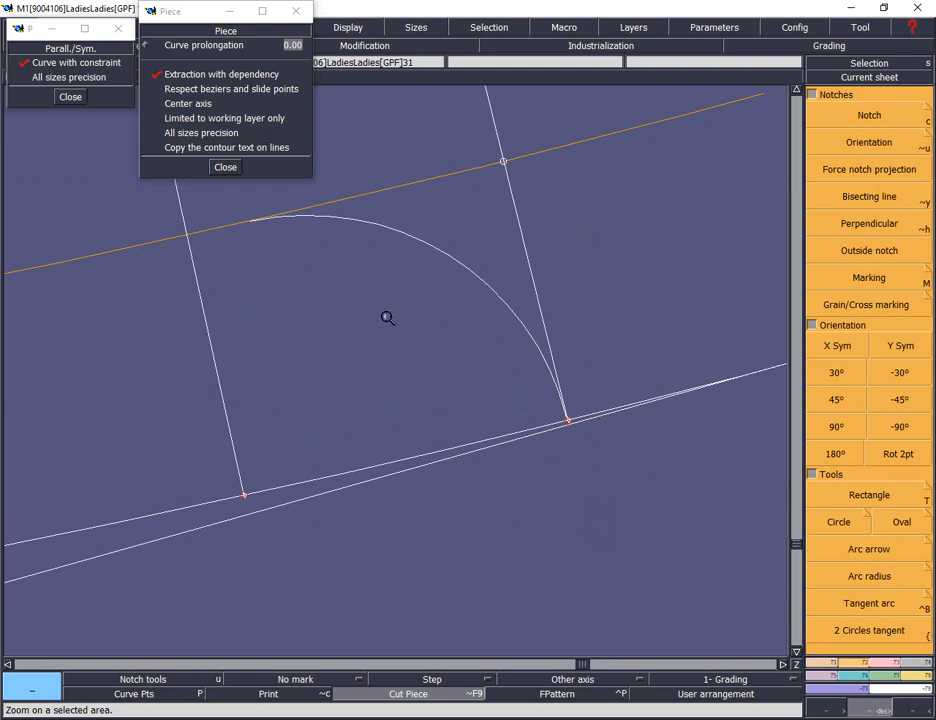
pyautogui.press('Home')
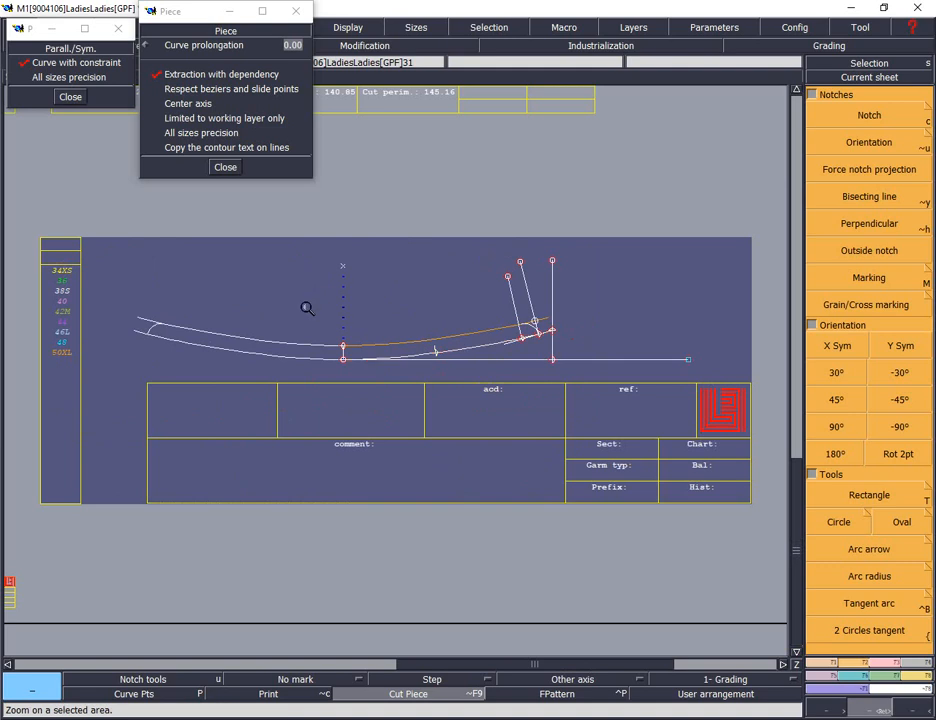
pyautogui.moveTo(307, 309); pyautogui.dragTo(575, 398)
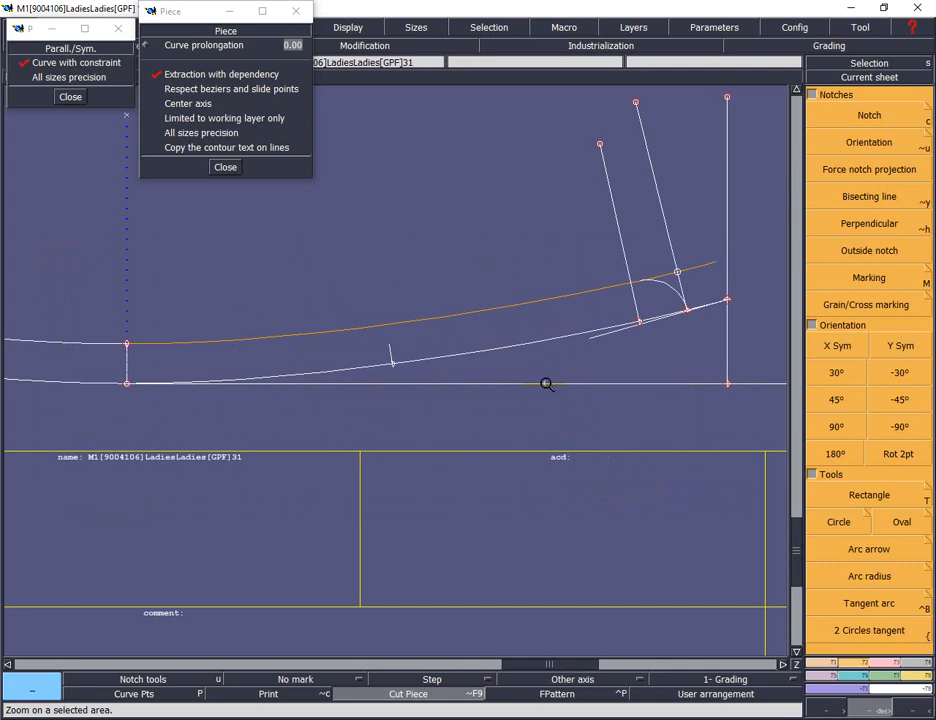
pyautogui.press('Home')
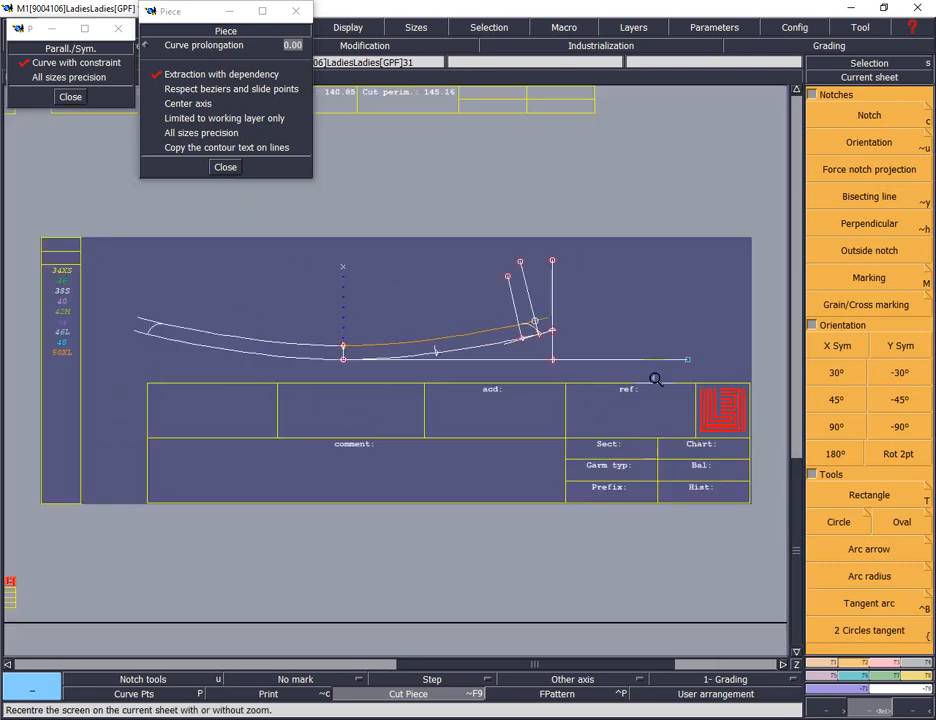
pyautogui.moveTo(270, 253); pyautogui.dragTo(647, 417)
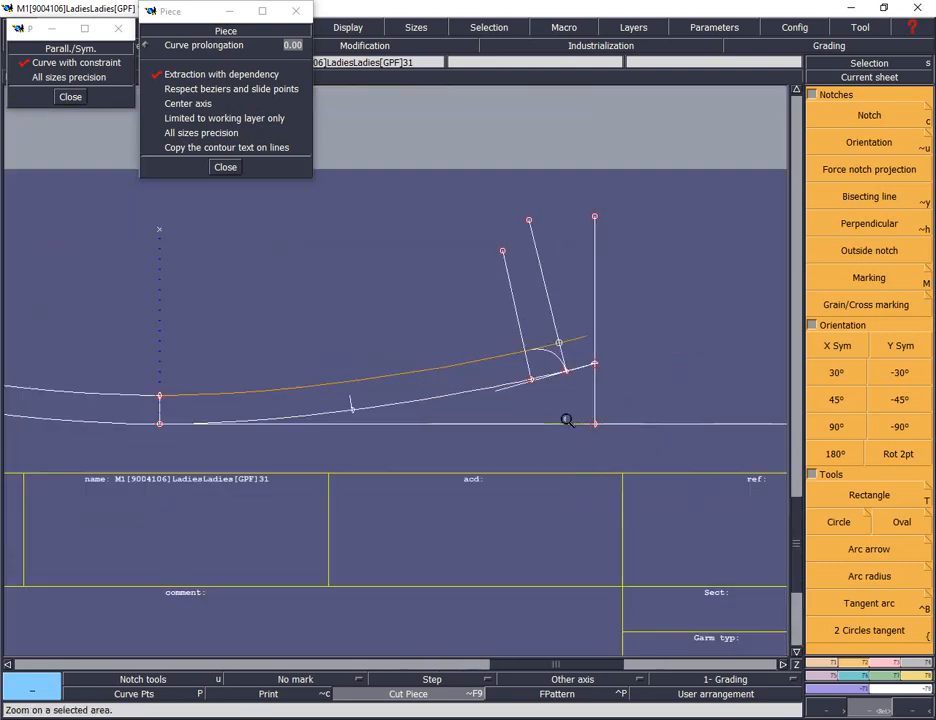
pyautogui.press('Home')
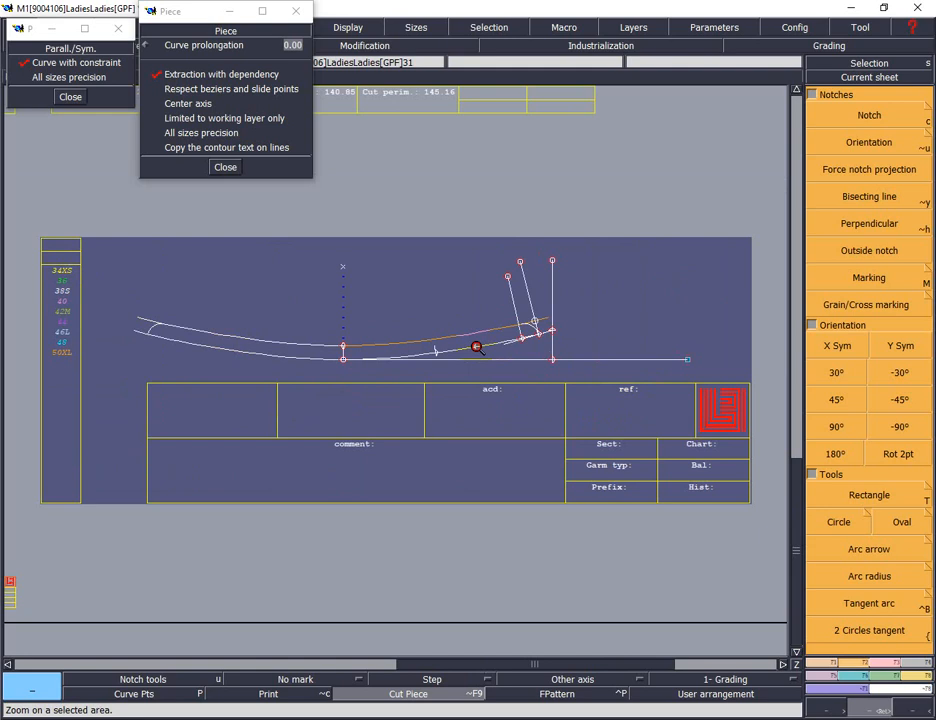
pyautogui.moveTo(632, 410); pyautogui.dragTo(634, 424)
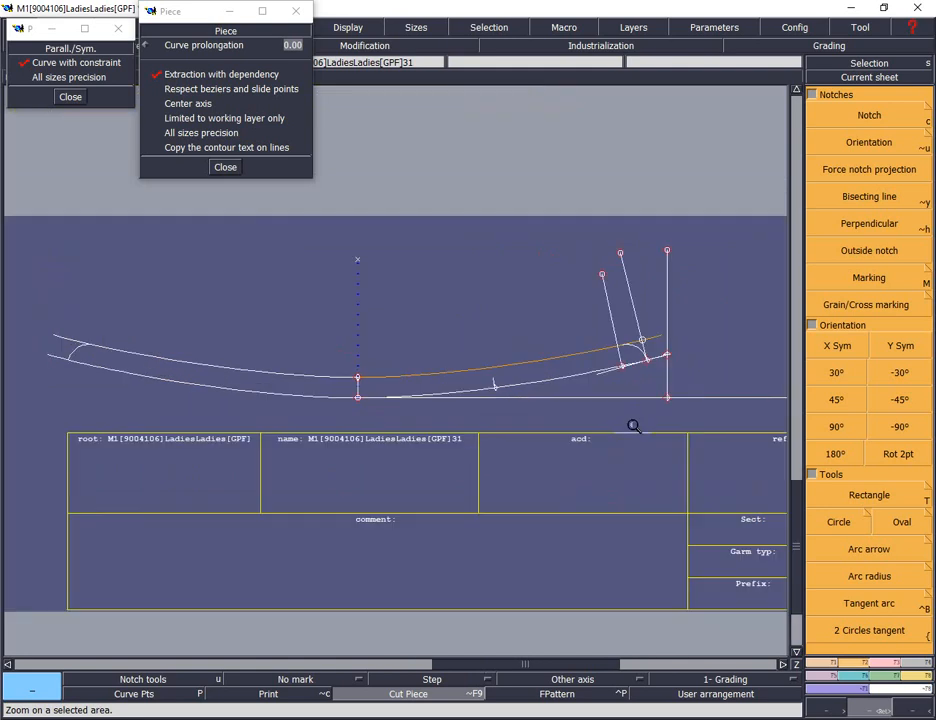
# Close the tool option windows and copy the collar construction sheet's geometry onto a new sheet.
pyautogui.click(227, 167)
pyautogui.click(68, 97)
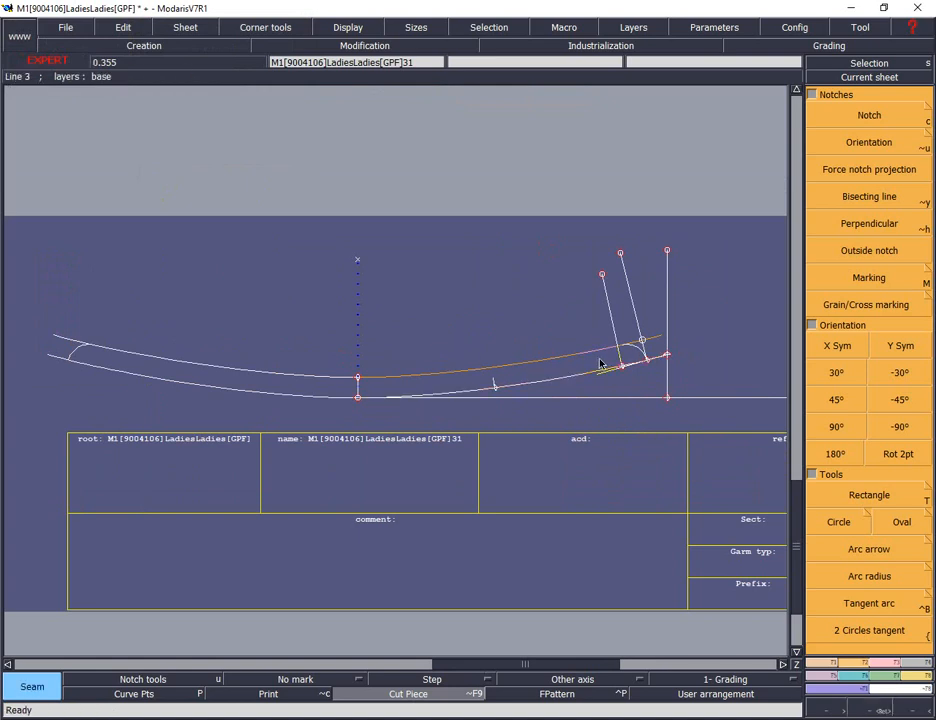
pyautogui.press('pagedown')
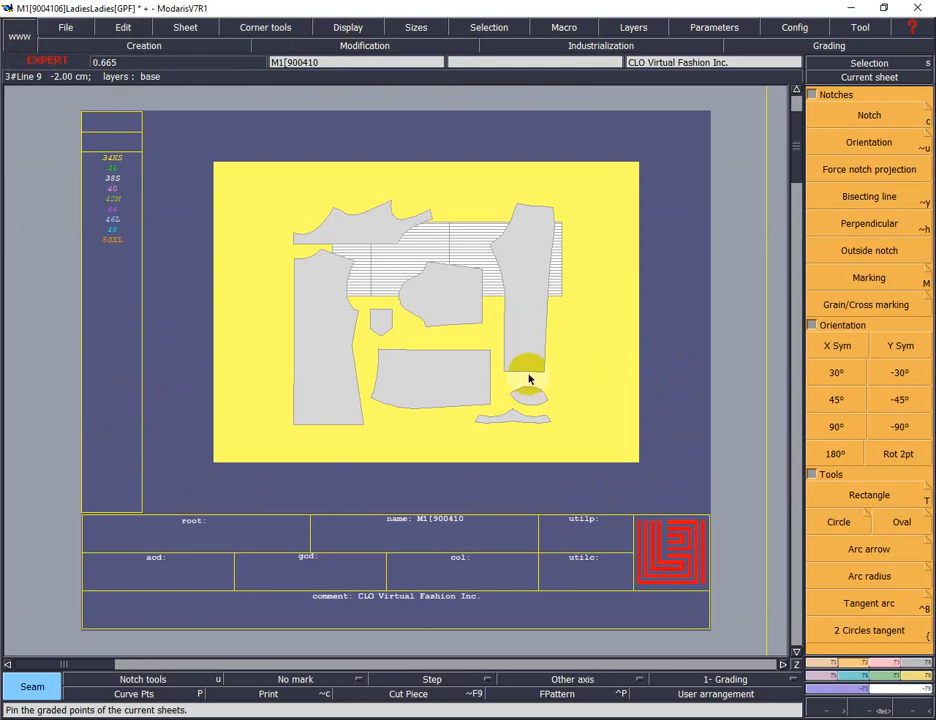
pyautogui.press('Home')
pyautogui.press('j')
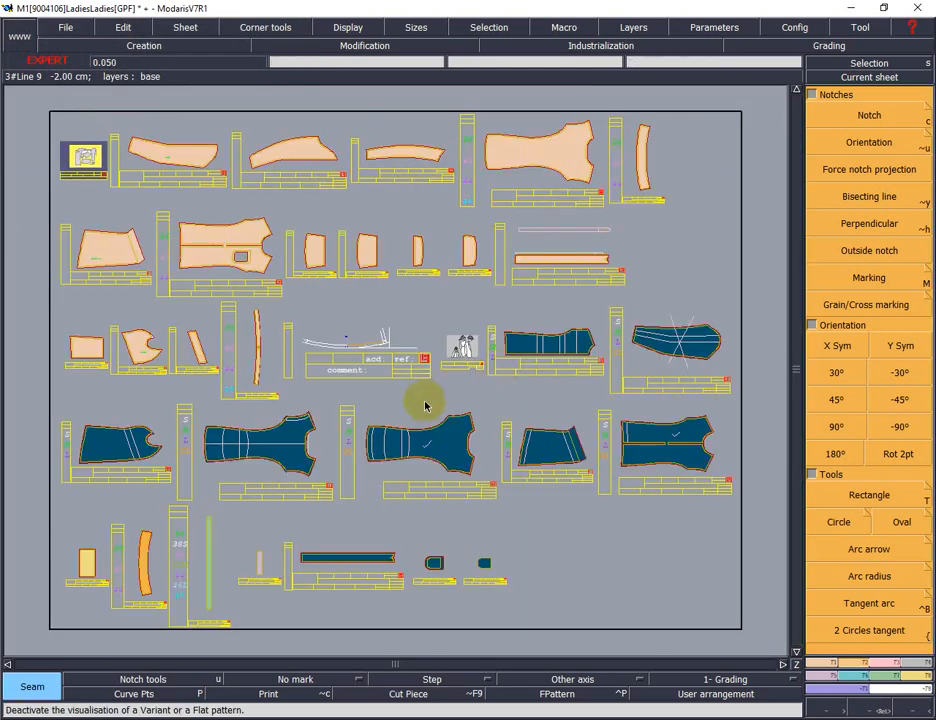
pyautogui.click(337, 361)
pyautogui.press('Home')
pyautogui.hotkey('ctrl', 'c')
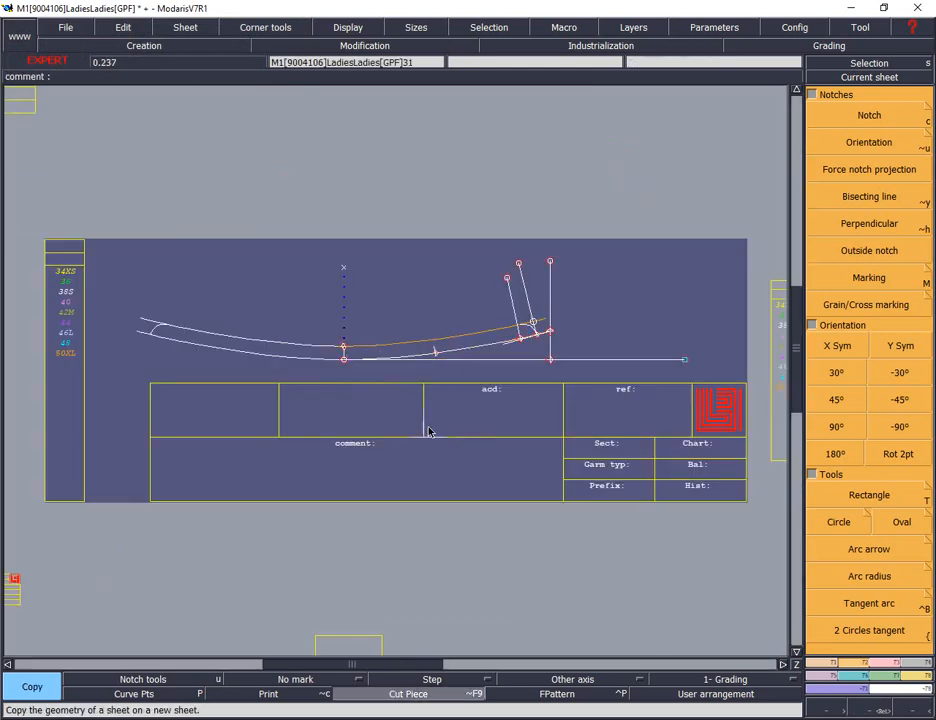
pyautogui.click(432, 393)
pyautogui.press('pagedown')
pyautogui.press('Return')
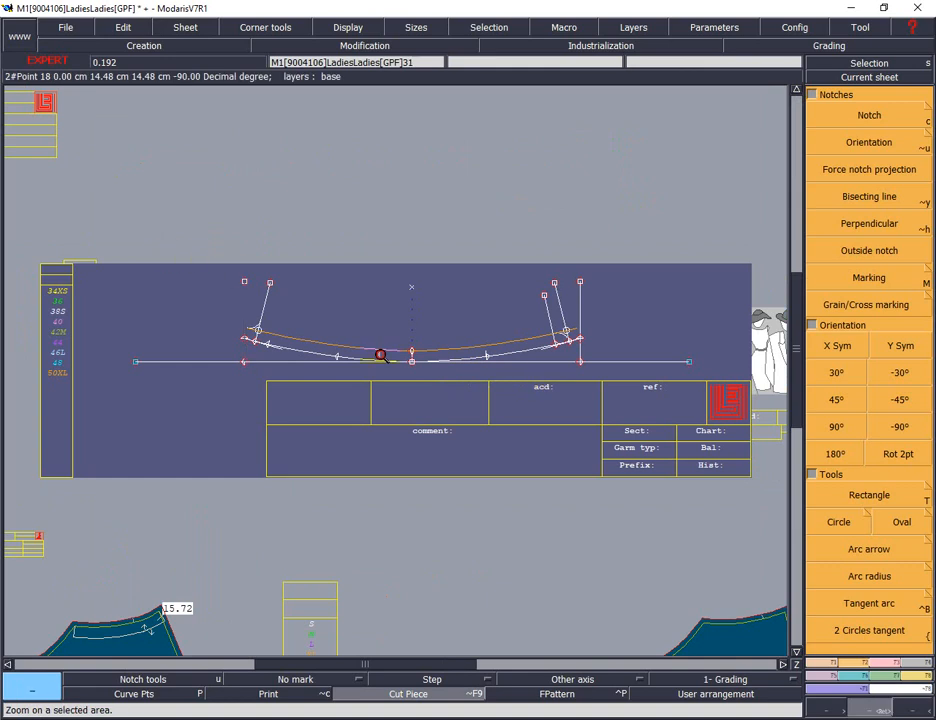
# Extract the half collar with its rounded end as a new piece and display its construction geometry.
pyautogui.moveTo(170, 261); pyautogui.dragTo(680, 438)
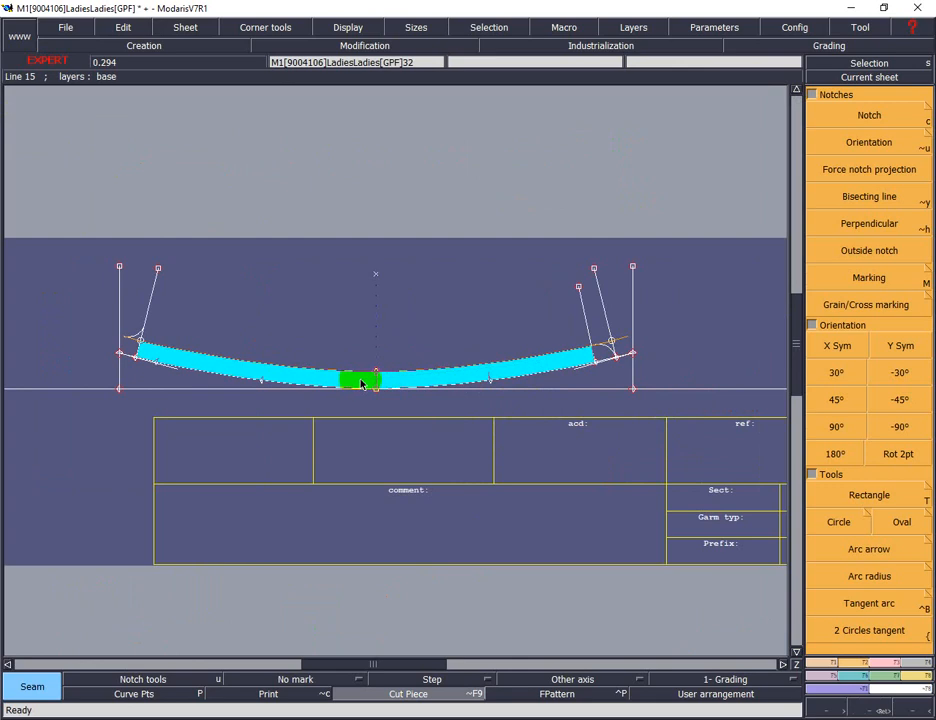
pyautogui.rightClick(603, 358)
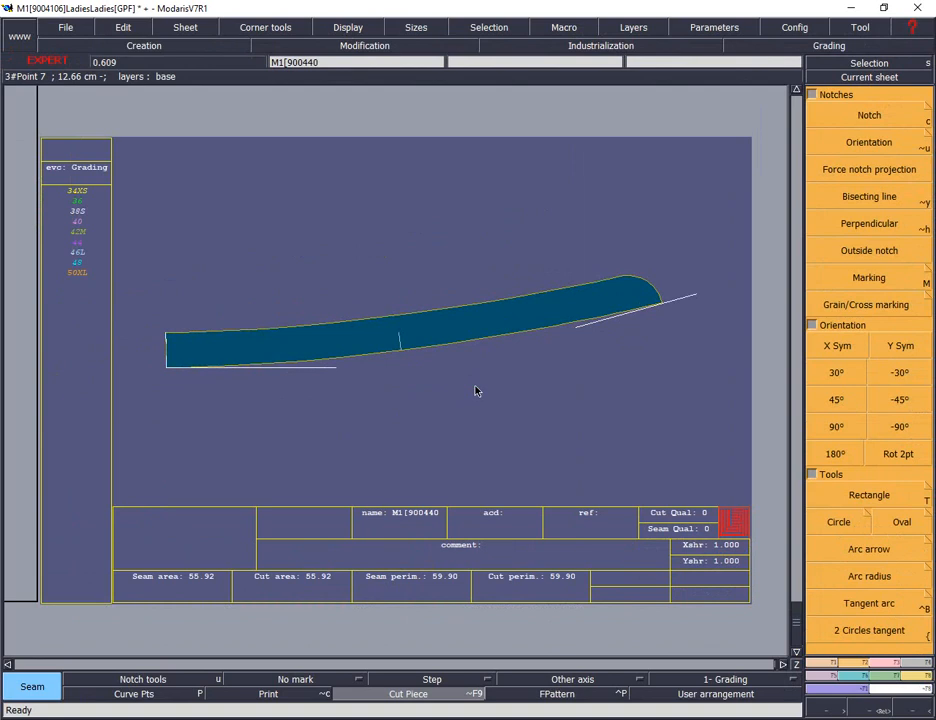
pyautogui.click(826, 683)
pyautogui.click(380, 695)
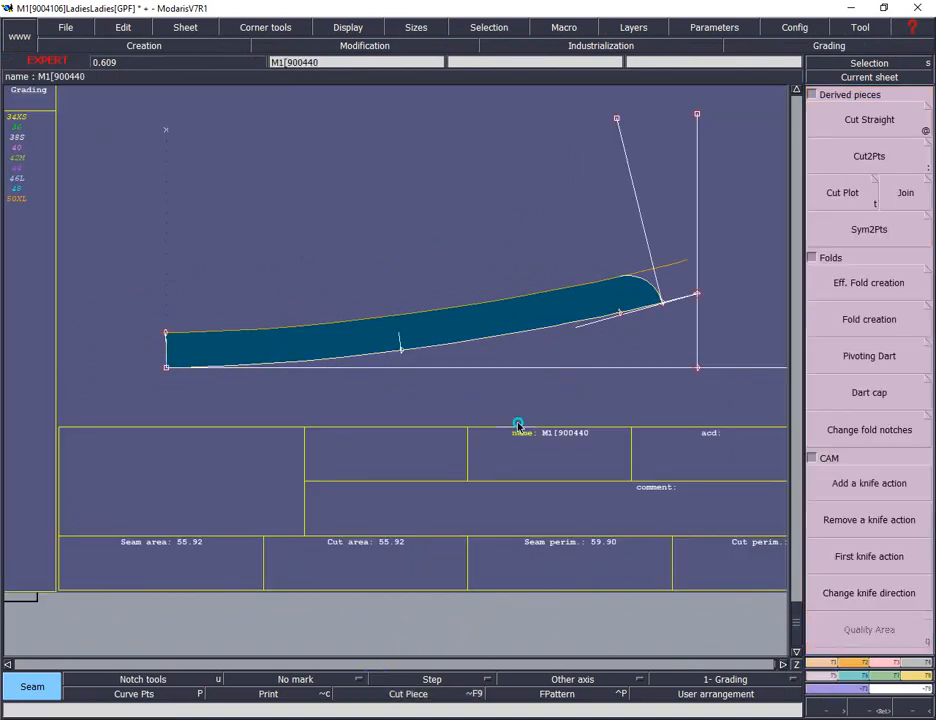
# Align the two centre line end points vertically and mirror the half collar about them with Sym2Pts.
pyautogui.click(866, 233)
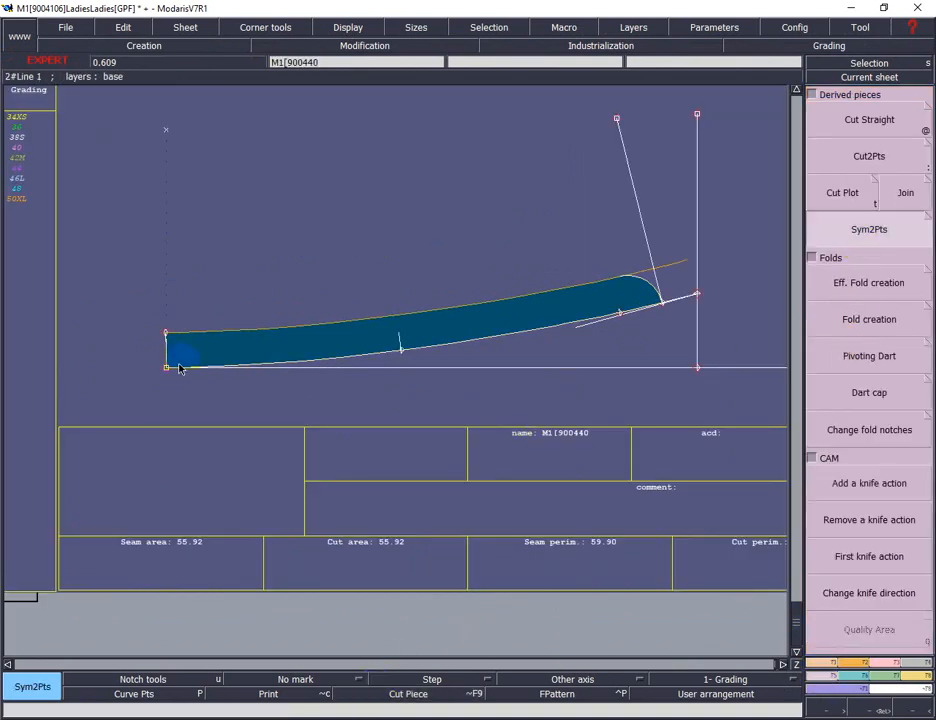
pyautogui.press('a')
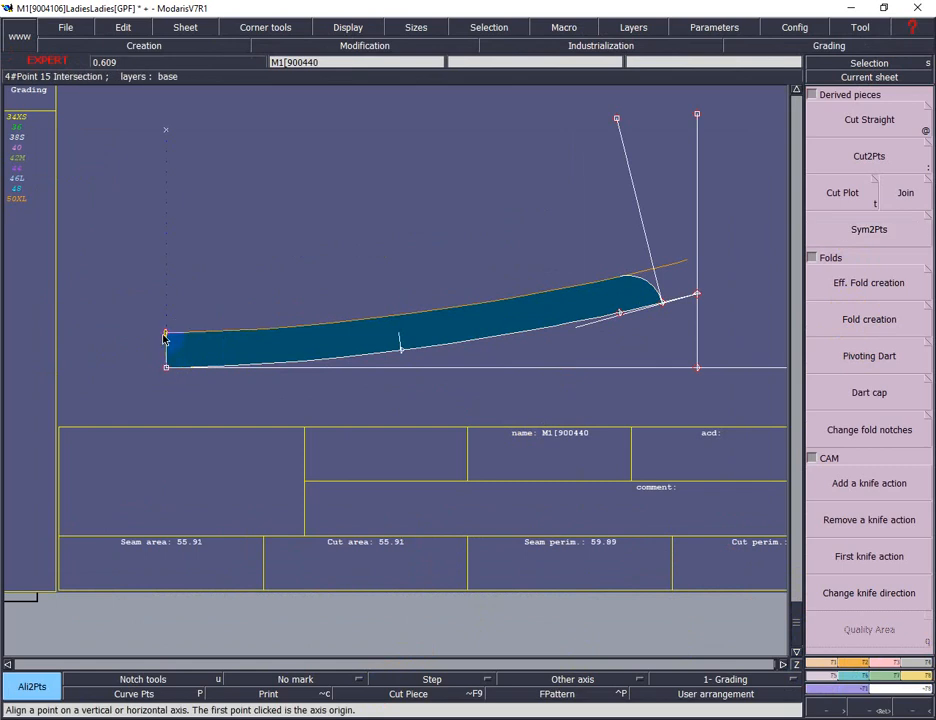
pyautogui.click(866, 229)
pyautogui.click(166, 367)
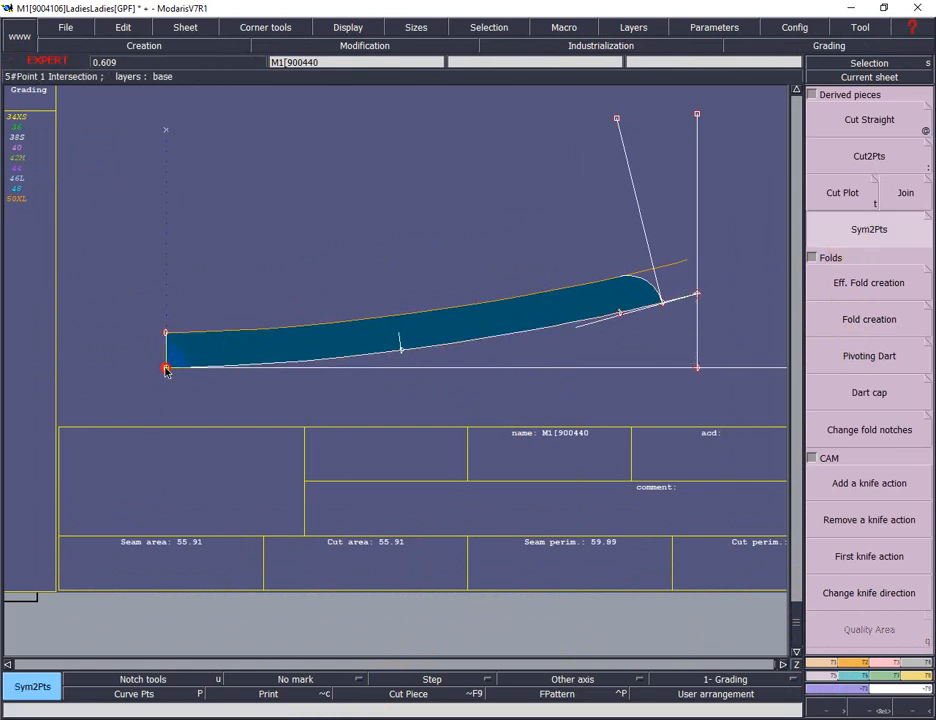
pyautogui.click(166, 333)
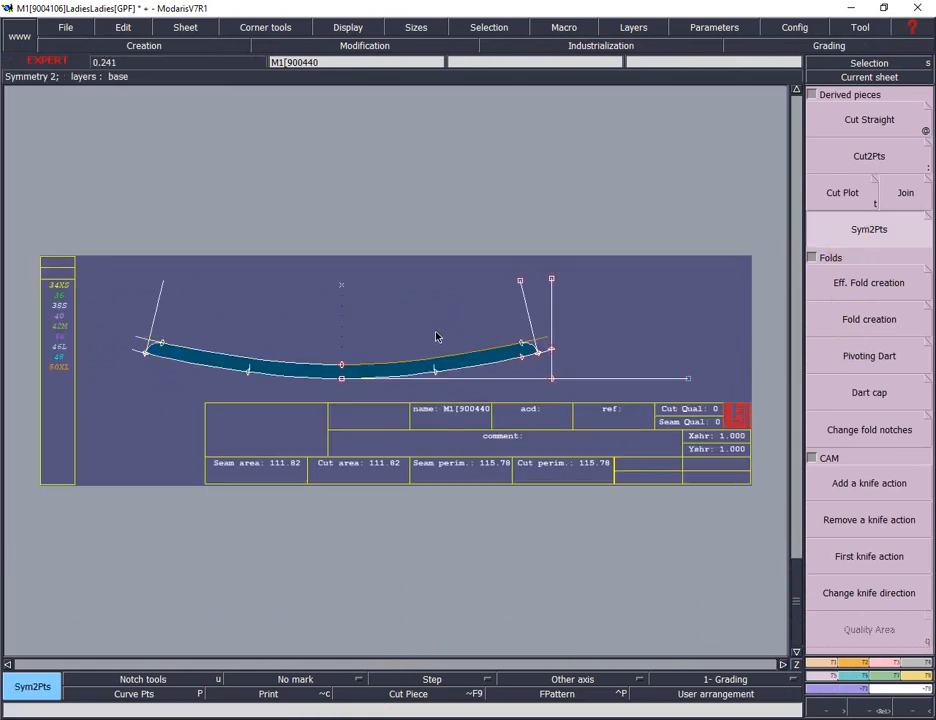
# Reshape the mirrored collar to a band about 2.8 cm wide and extend its base line and rounded ends outward.
pyautogui.press('z')
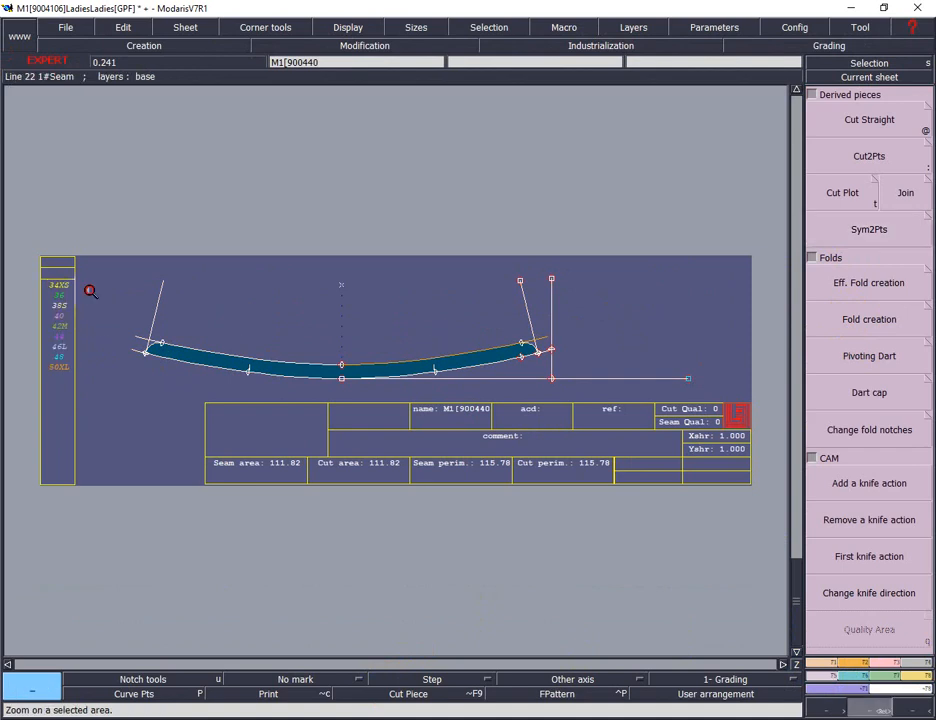
pyautogui.moveTo(90, 290); pyautogui.dragTo(613, 401)
pyautogui.press('Escape')
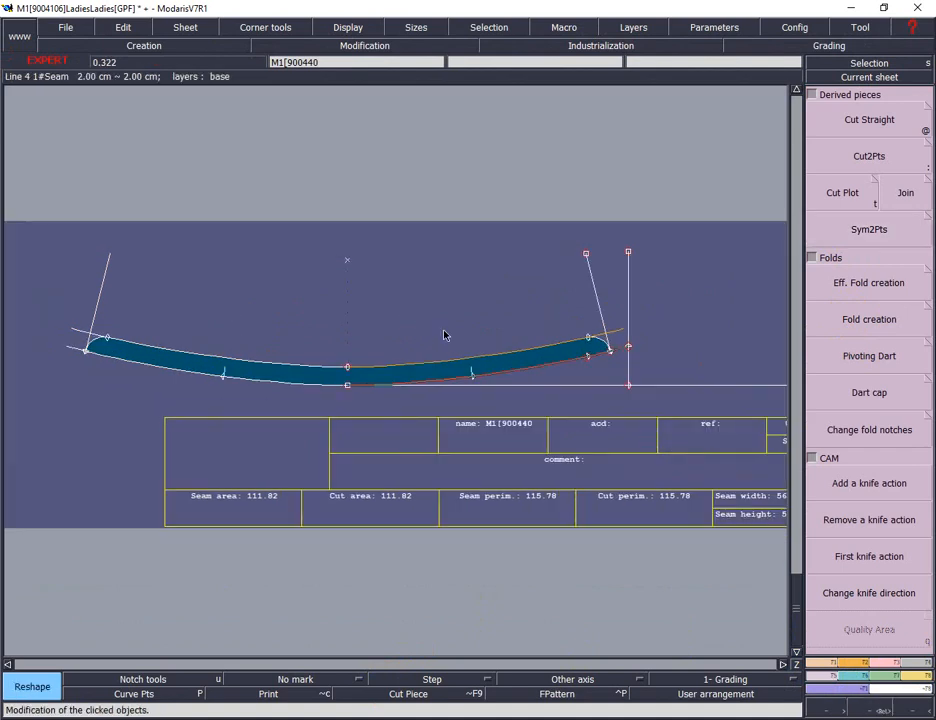
pyautogui.moveTo(497, 353)
pyautogui.mouseDown()
pyautogui.moveTo(495, 295)
pyautogui.moveTo(495, 362)
pyautogui.moveTo(489, 295)
pyautogui.moveTo(496, 358)
pyautogui.mouseUp()
pyautogui.moveTo(628, 385); pyautogui.dragTo(721, 388)
pyautogui.moveTo(591, 372); pyautogui.dragTo(641, 365)
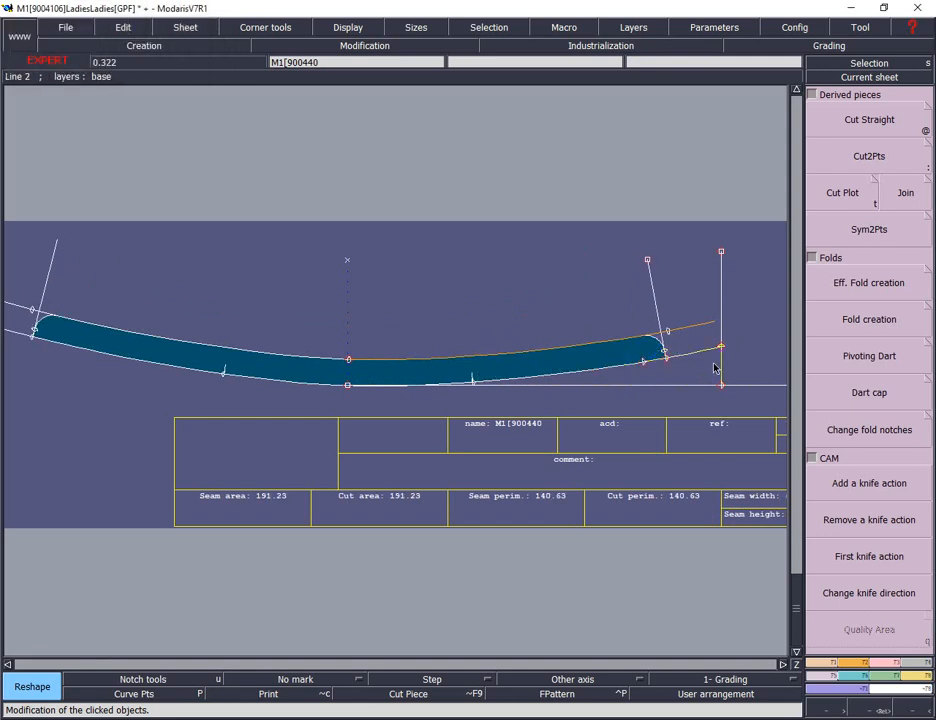
# Raise the base curve's outer end to about 9.6 cm and adjust its tangent handles at the centre and the end.
pyautogui.moveTo(722, 345); pyautogui.dragTo(721, 297)
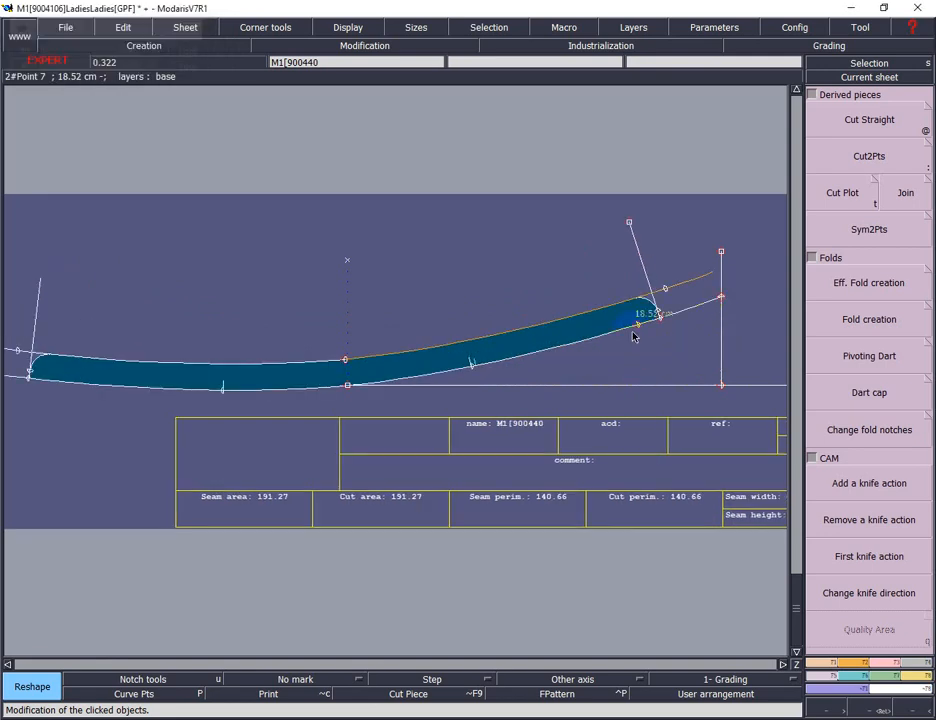
pyautogui.rightClick(510, 367)
pyautogui.moveTo(455, 380); pyautogui.dragTo(486, 388)
pyautogui.moveTo(650, 333)
pyautogui.mouseDown()
pyautogui.moveTo(643, 341)
pyautogui.moveTo(655, 338)
pyautogui.mouseUp()
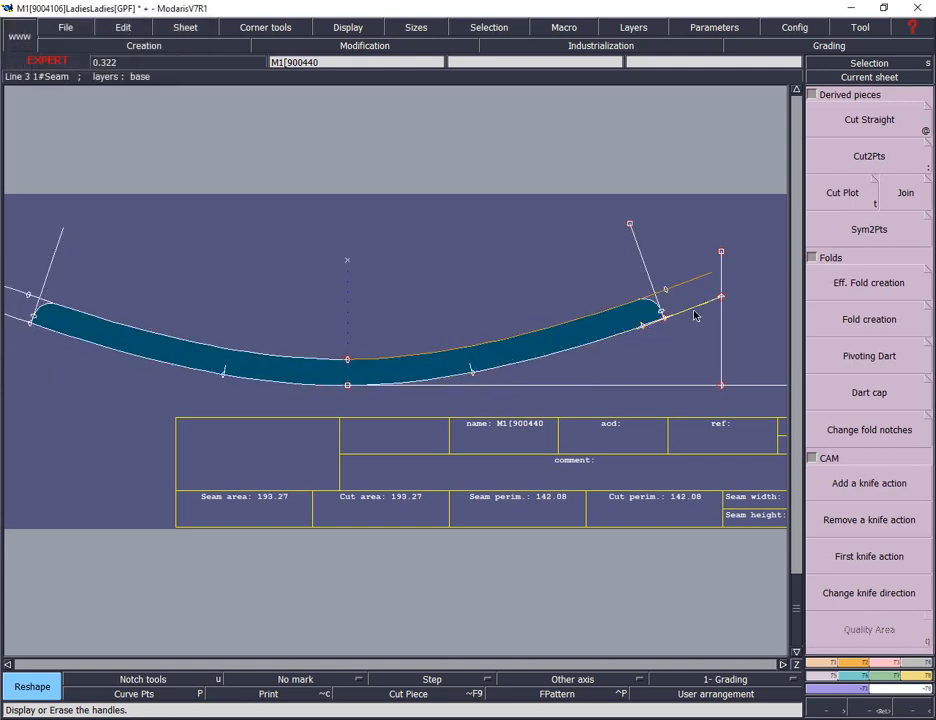
pyautogui.rightClick(683, 359)
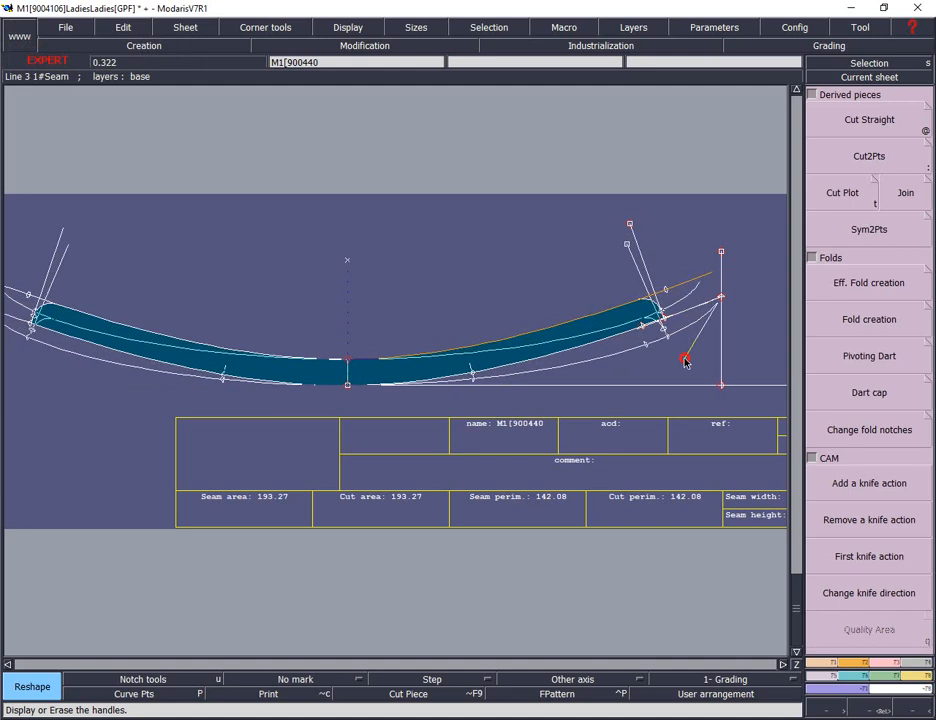
# Lengthen the outer vertical line, raise the base curve's end along it, and slide the rounded end and the notch outward along the curve.
pyautogui.moveTo(721, 253); pyautogui.dragTo(721, 160)
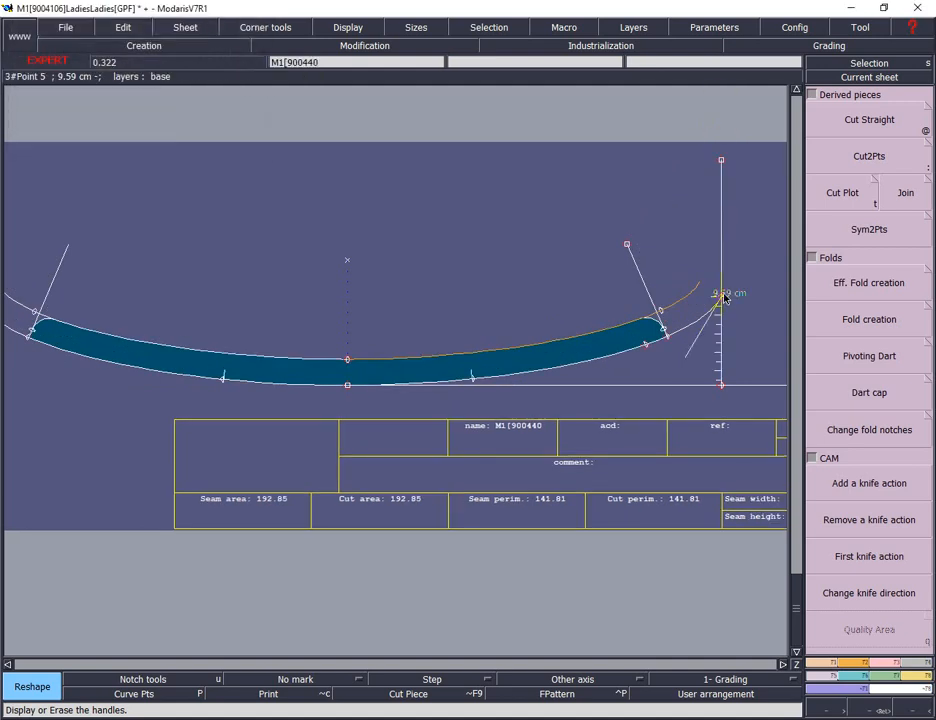
pyautogui.moveTo(716, 295); pyautogui.dragTo(721, 197)
pyautogui.moveTo(694, 313); pyautogui.dragTo(693, 343)
pyautogui.moveTo(491, 351); pyautogui.dragTo(492, 392)
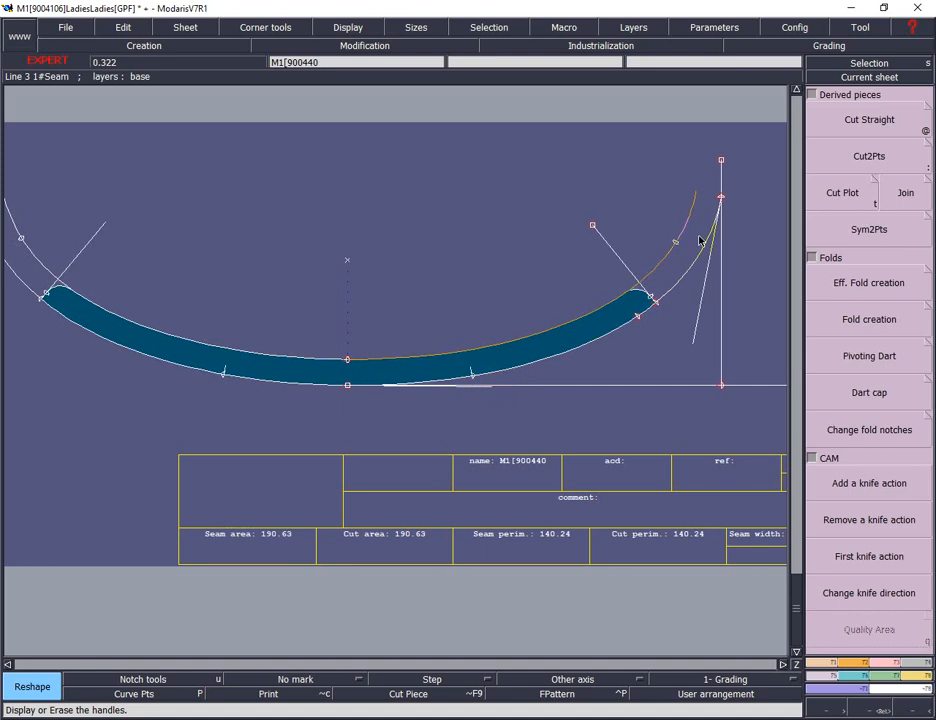
pyautogui.moveTo(722, 198); pyautogui.dragTo(722, 192)
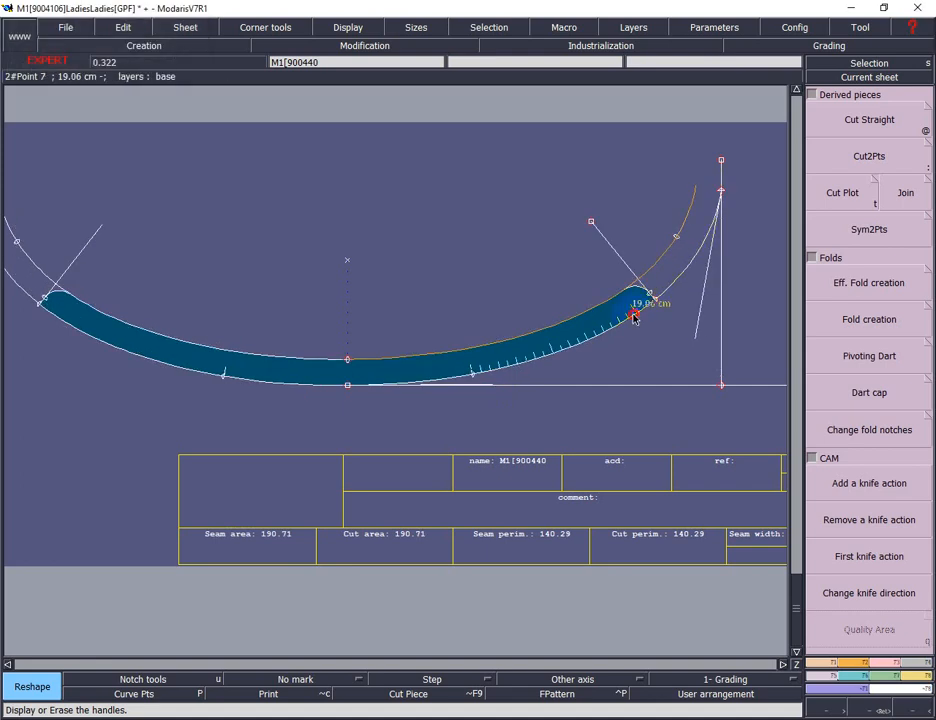
pyautogui.moveTo(633, 316); pyautogui.dragTo(689, 264)
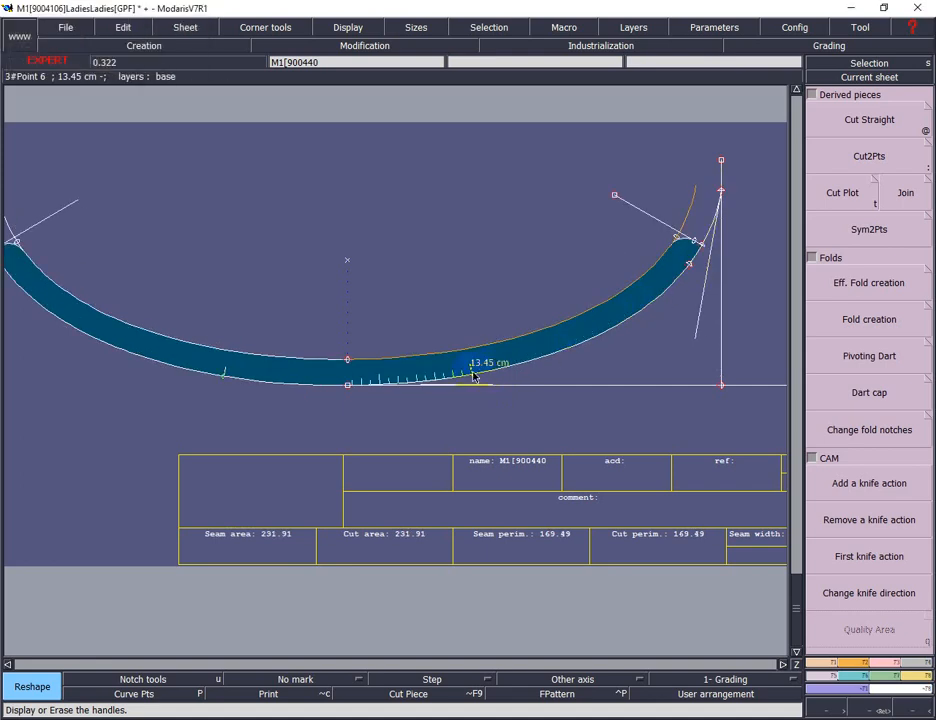
pyautogui.moveTo(474, 376); pyautogui.dragTo(528, 374)
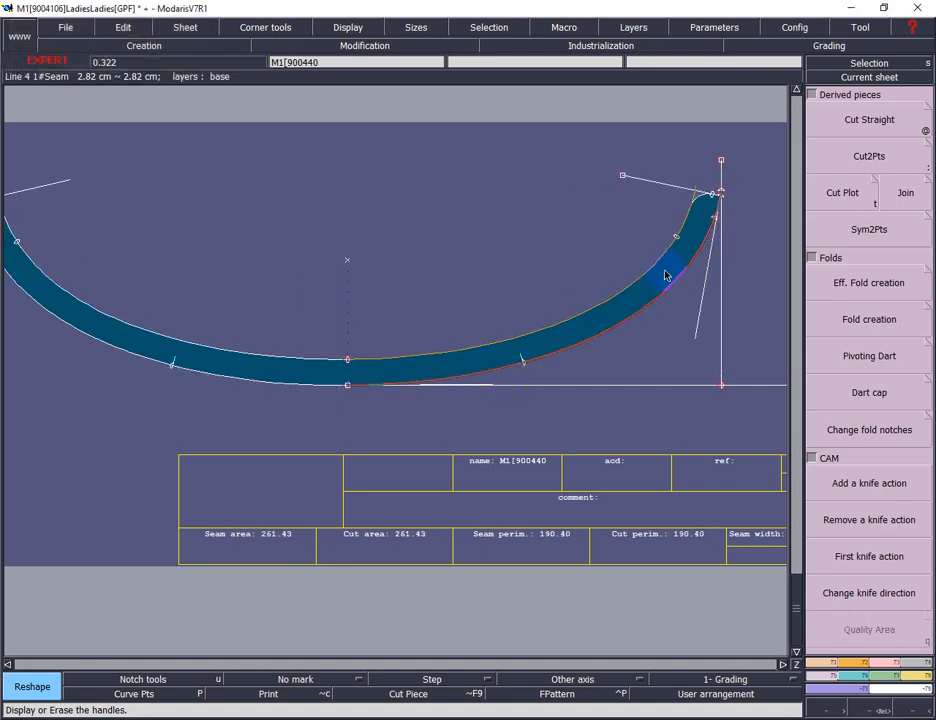
# Reshape the collar into a deep U by raising the curve end further, moving the outer vertical line inward and levelling the centre handle.
pyautogui.moveTo(718, 191); pyautogui.dragTo(724, 131)
pyautogui.moveTo(714, 281); pyautogui.dragTo(696, 382)
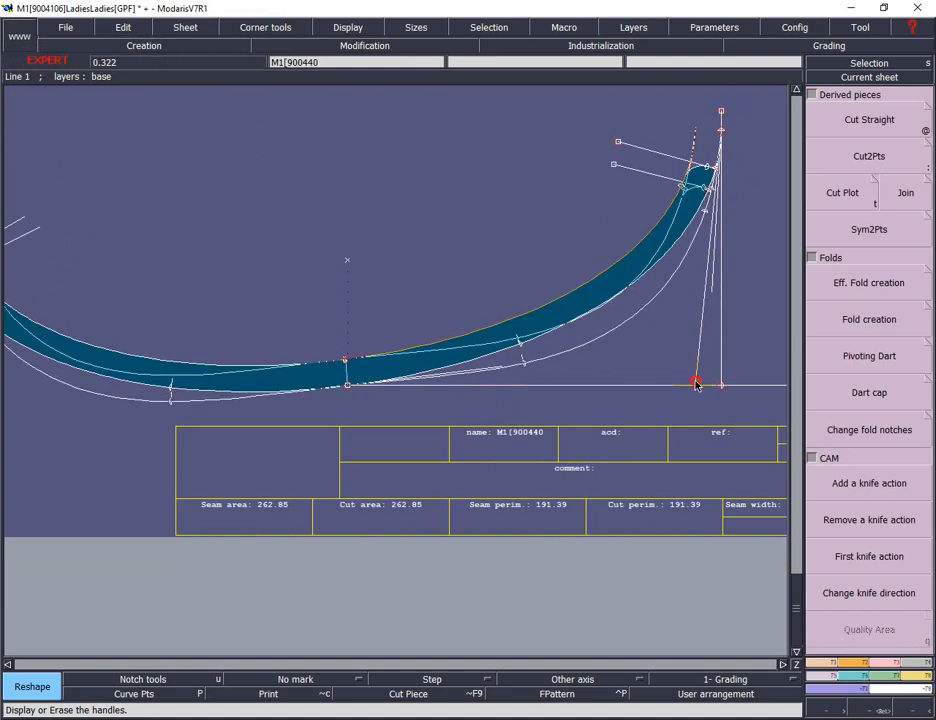
pyautogui.moveTo(516, 382); pyautogui.dragTo(492, 390)
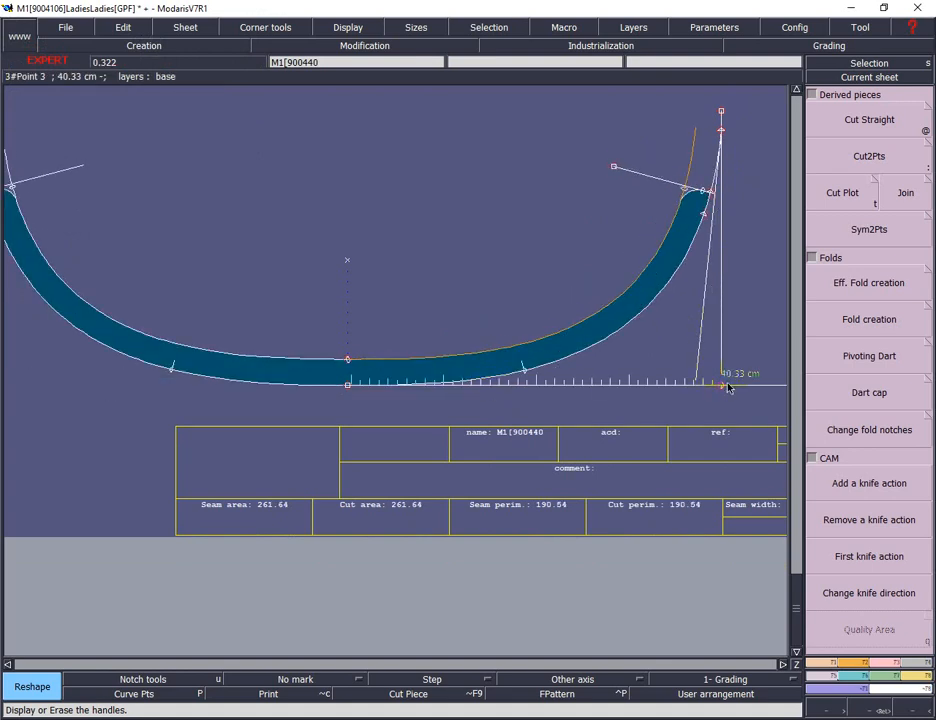
pyautogui.moveTo(722, 390); pyautogui.dragTo(677, 385)
pyautogui.moveTo(470, 377); pyautogui.dragTo(491, 390)
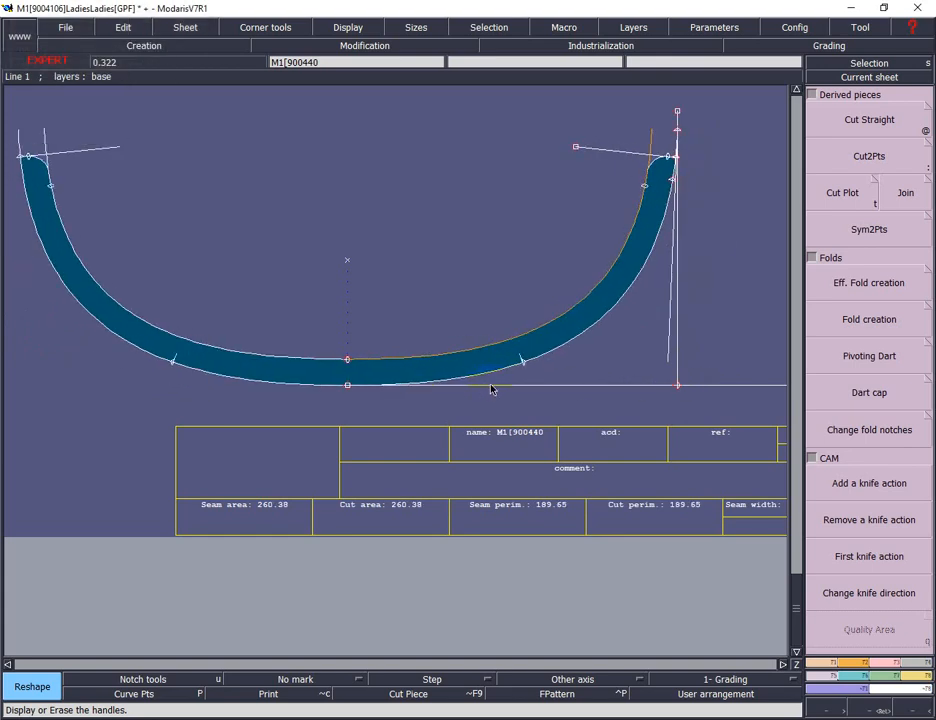
# Flatten the collar to a shallow arc by lowering the curve end and moving the outer vertical line to about 42 cm from the centre.
pyautogui.moveTo(678, 130); pyautogui.dragTo(672, 338)
pyautogui.moveTo(453, 434); pyautogui.dragTo(445, 386)
pyautogui.moveTo(664, 387); pyautogui.dragTo(736, 385)
pyautogui.moveTo(623, 497); pyautogui.dragTo(620, 370)
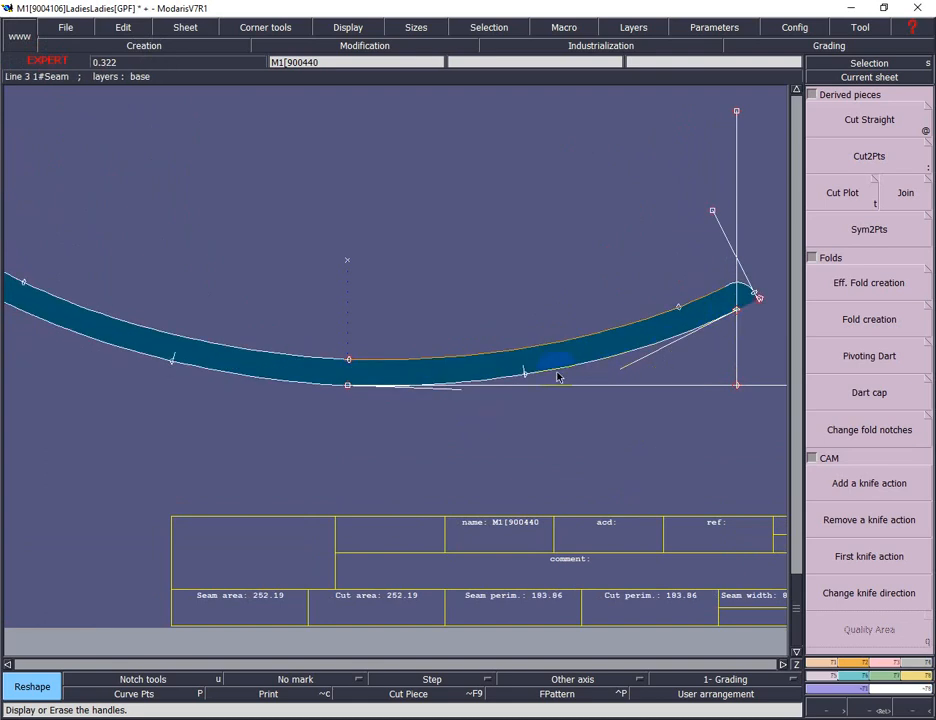
# Move the outer vertical line further outward and slide the collar's rounded end back inward toward the notch.
pyautogui.click(756, 296)
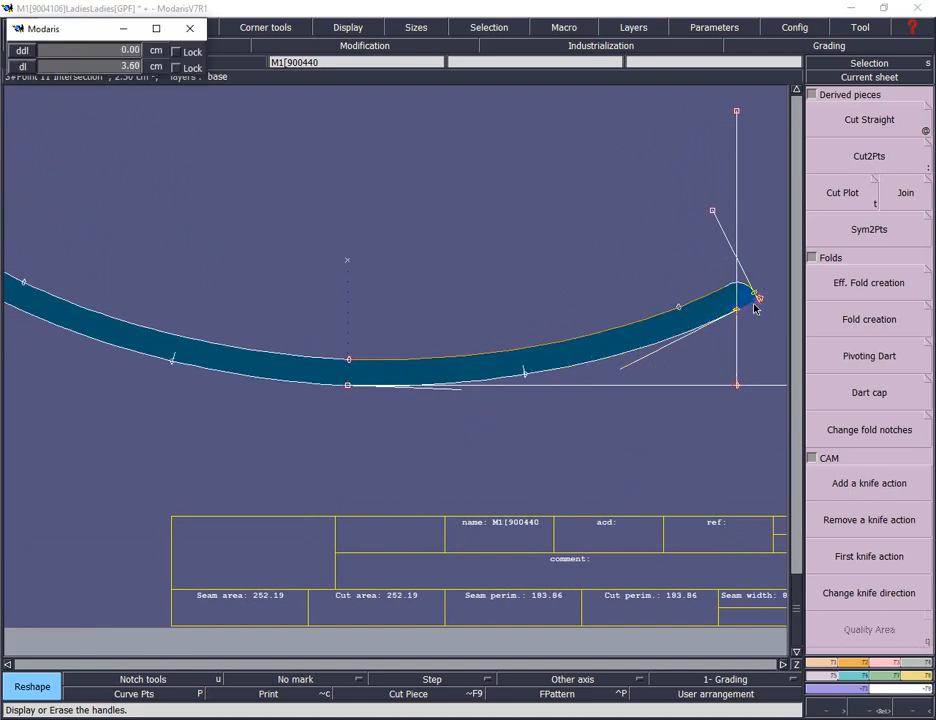
pyautogui.click(755, 321)
pyautogui.click(740, 383)
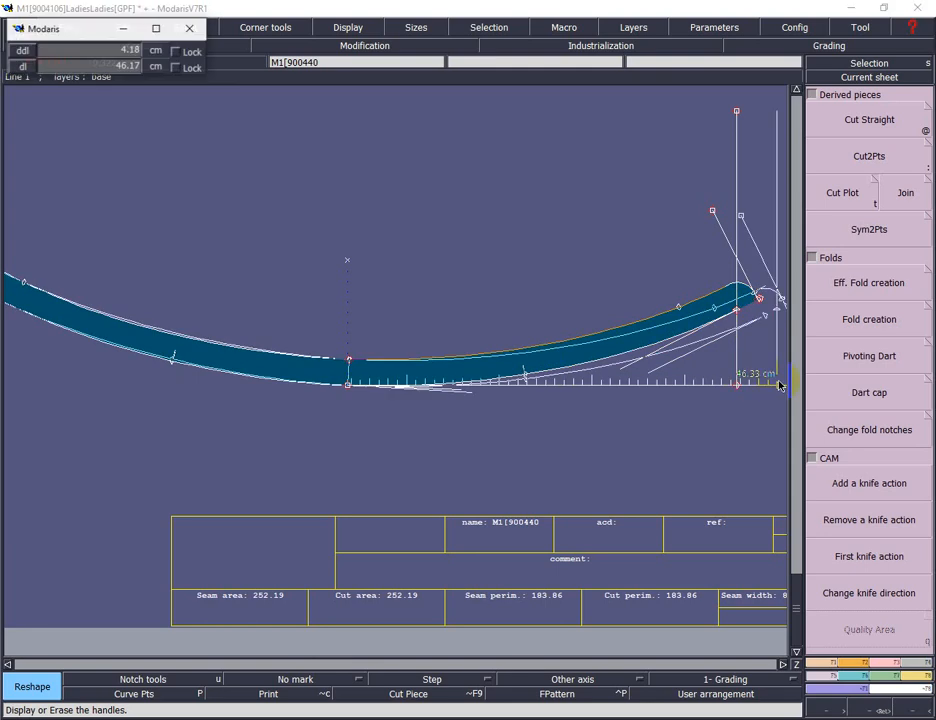
pyautogui.click(771, 384)
pyautogui.click(765, 316)
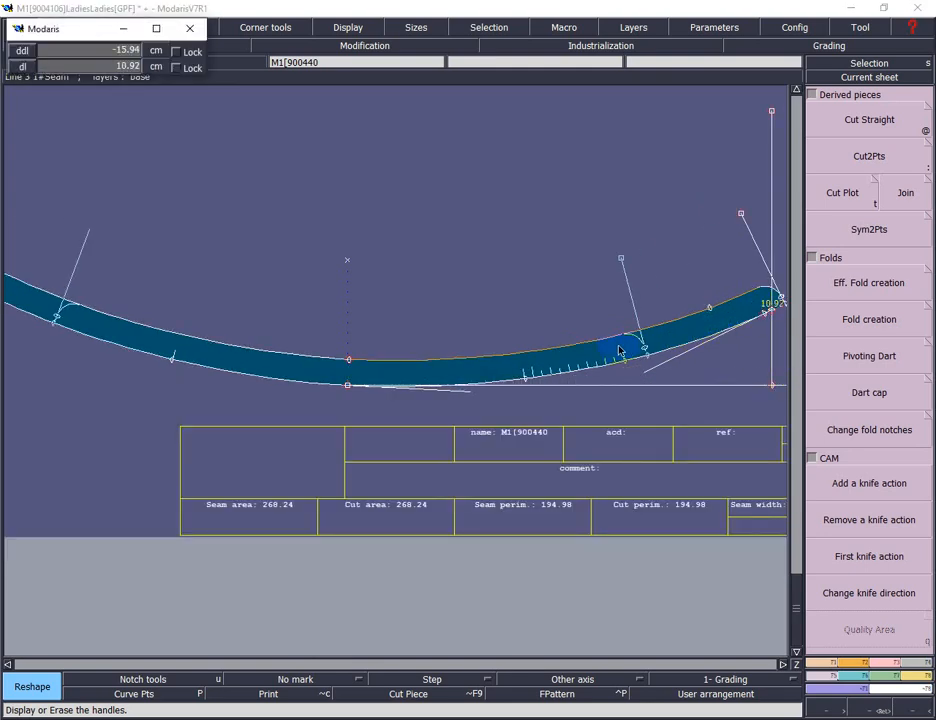
pyautogui.click(668, 345)
# Move the outer vertical line back inward and adjust the base curve's handles so the curve runs level through the centre.
pyautogui.click(772, 384)
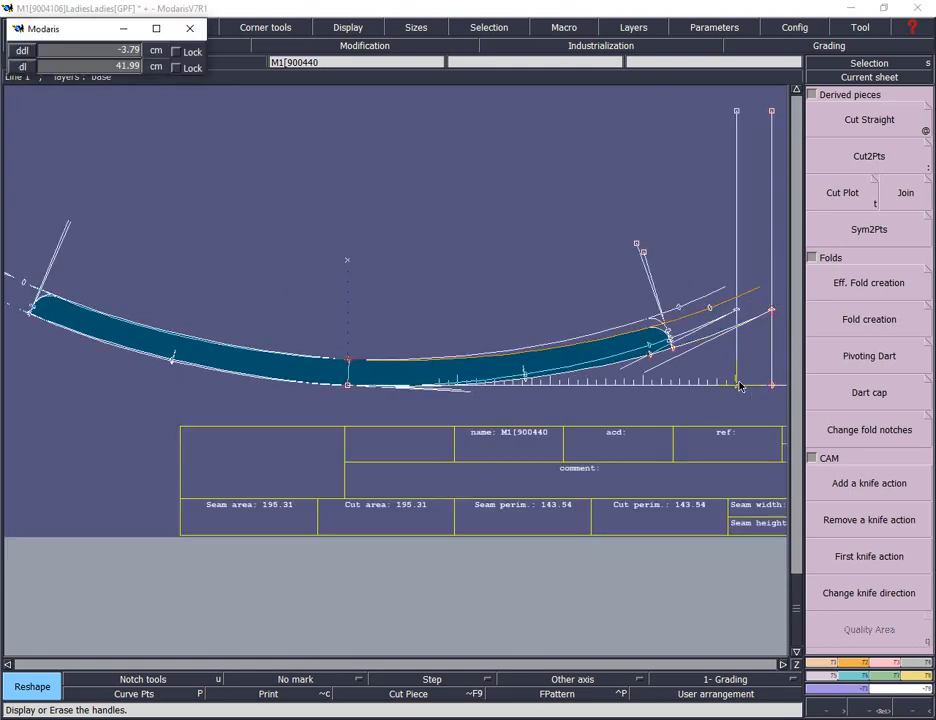
pyautogui.click(728, 384)
pyautogui.click(617, 366)
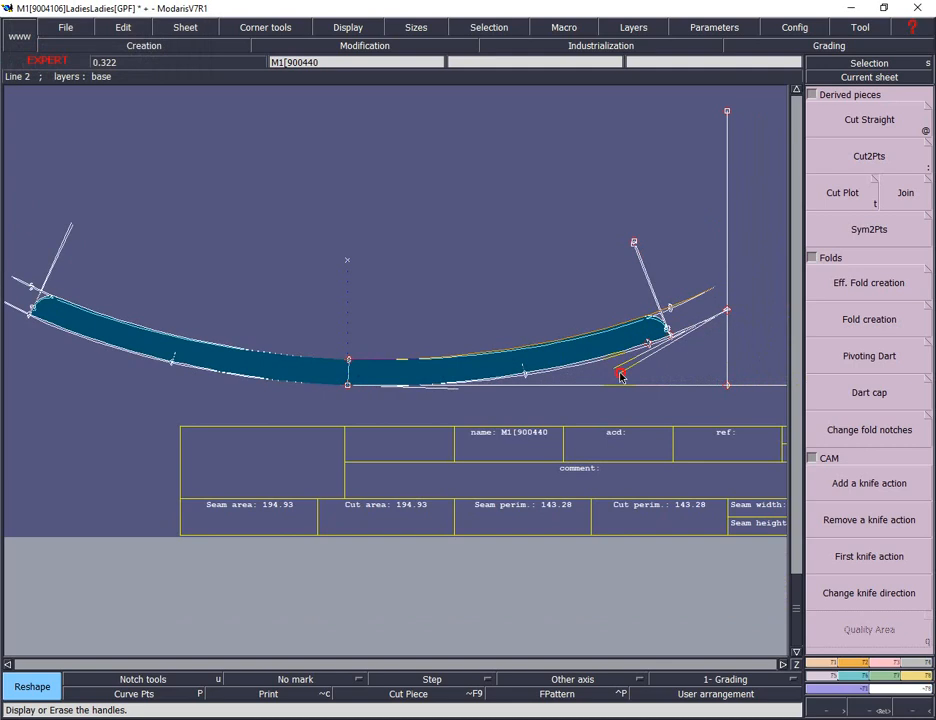
pyautogui.click(459, 389)
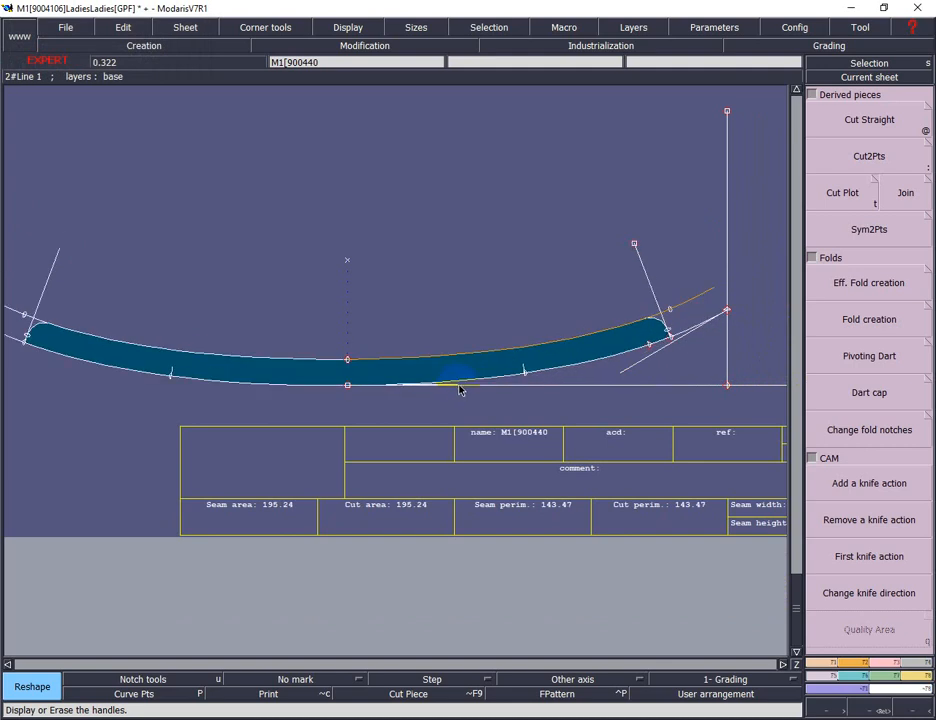
pyautogui.click(459, 389)
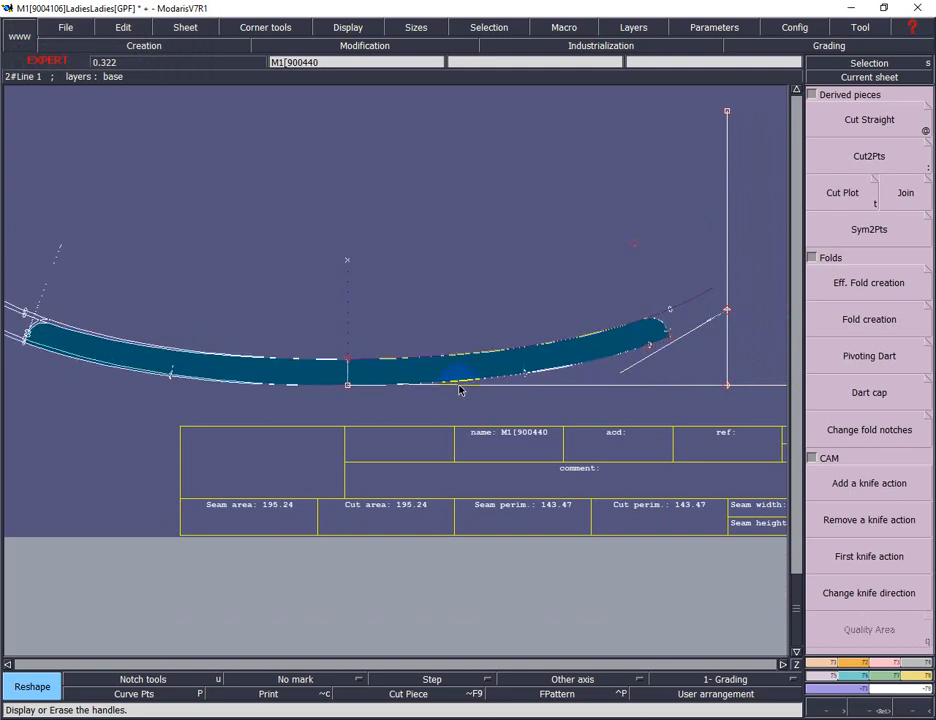
pyautogui.click(462, 389)
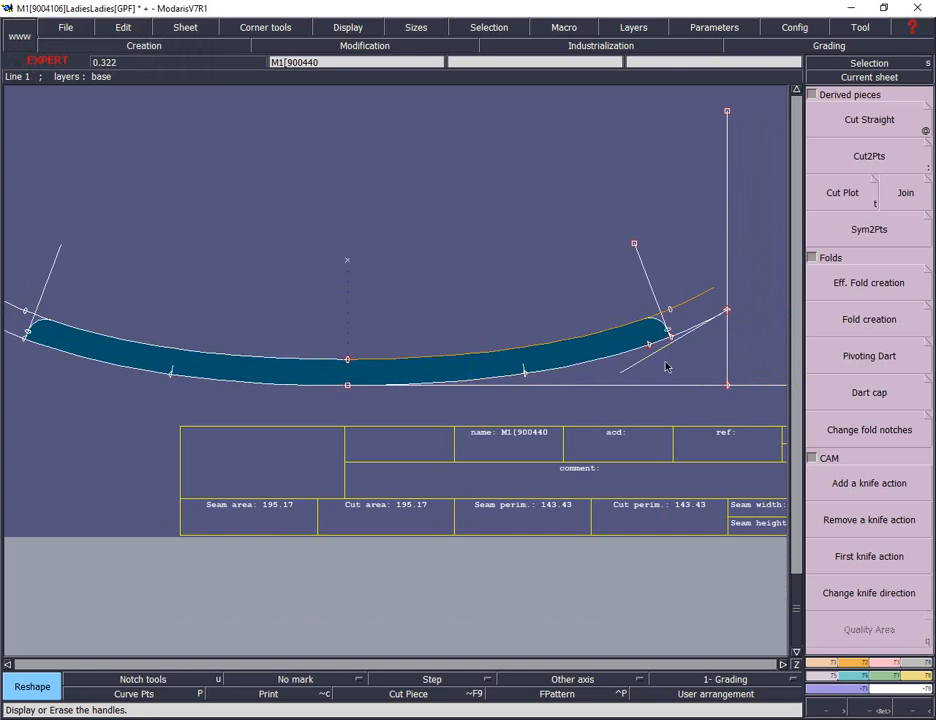
# Adjust the base curve's end handle, then widen the collar by moving its upper parallel edge out to about 9.4 cm.
pyautogui.click(622, 373)
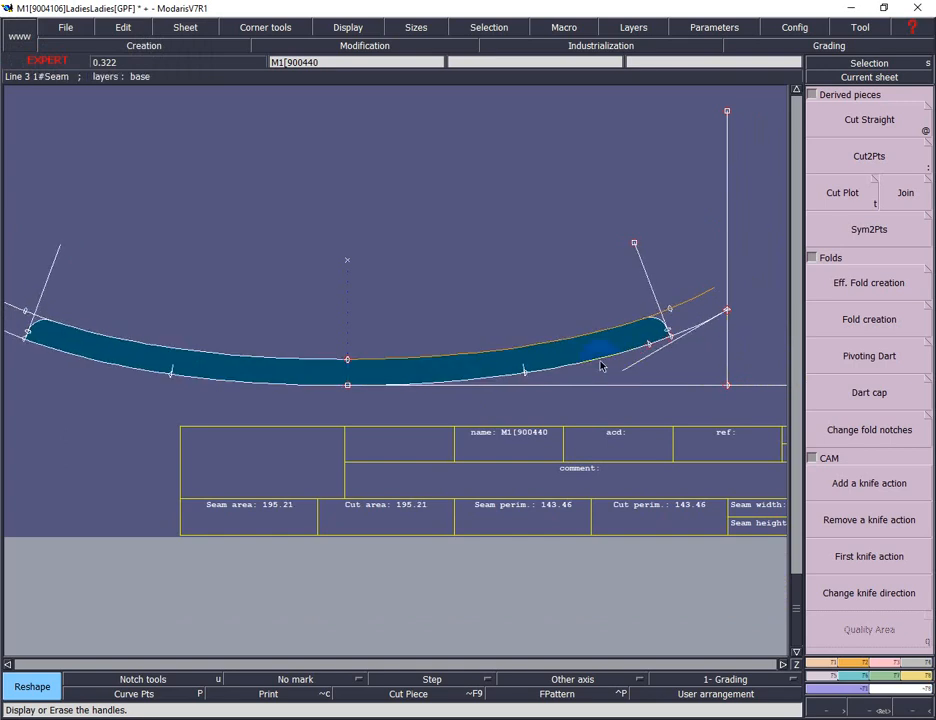
pyautogui.click(478, 355)
pyautogui.click(478, 349)
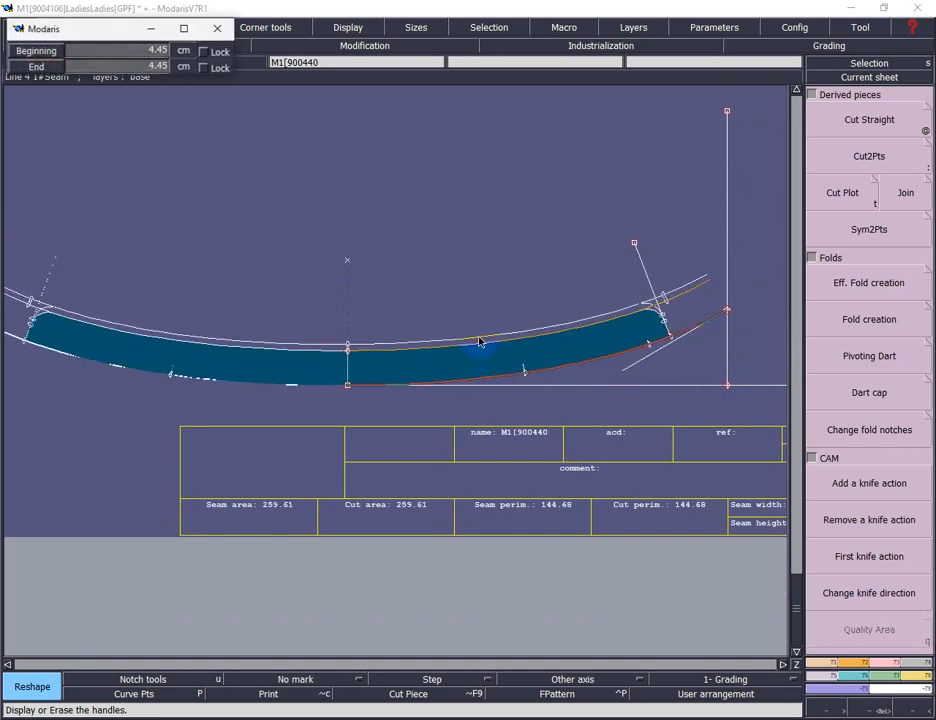
pyautogui.click(479, 336)
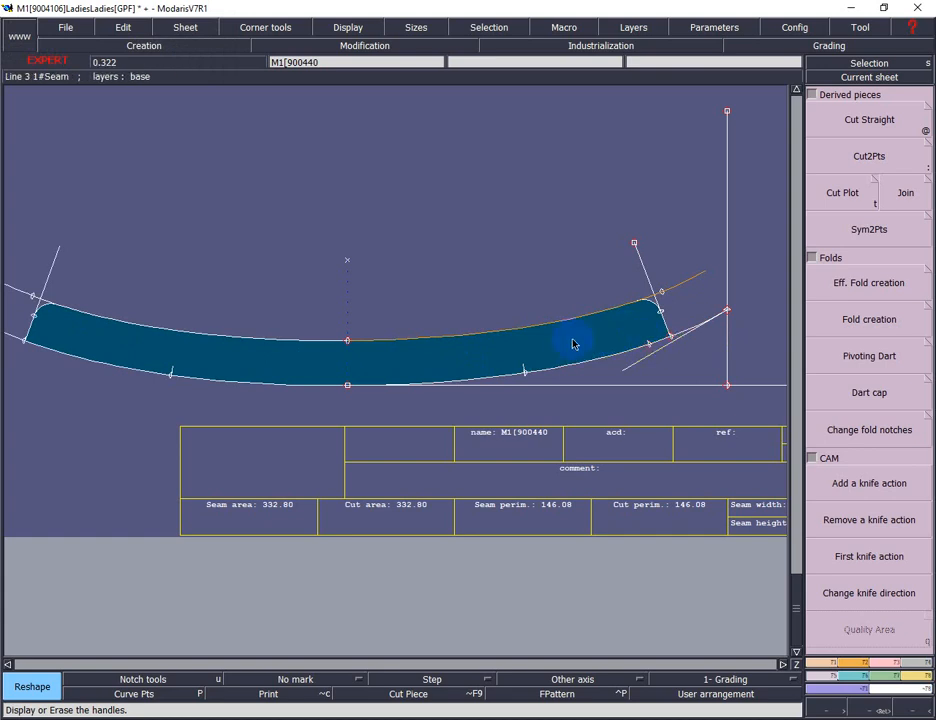
pyautogui.click(509, 330)
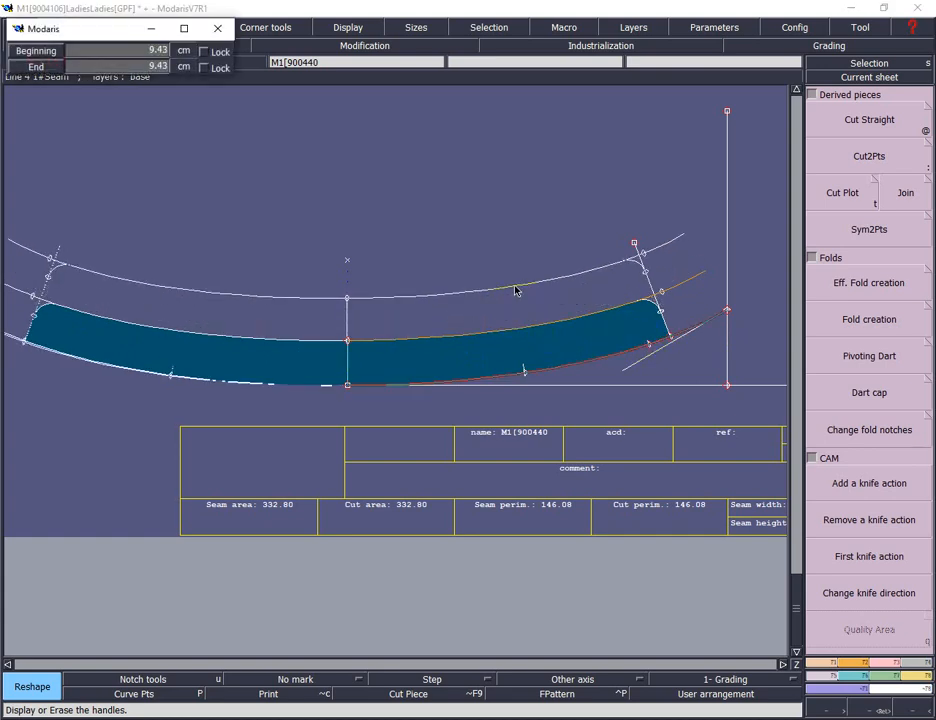
pyautogui.click(515, 290)
pyautogui.click(507, 290)
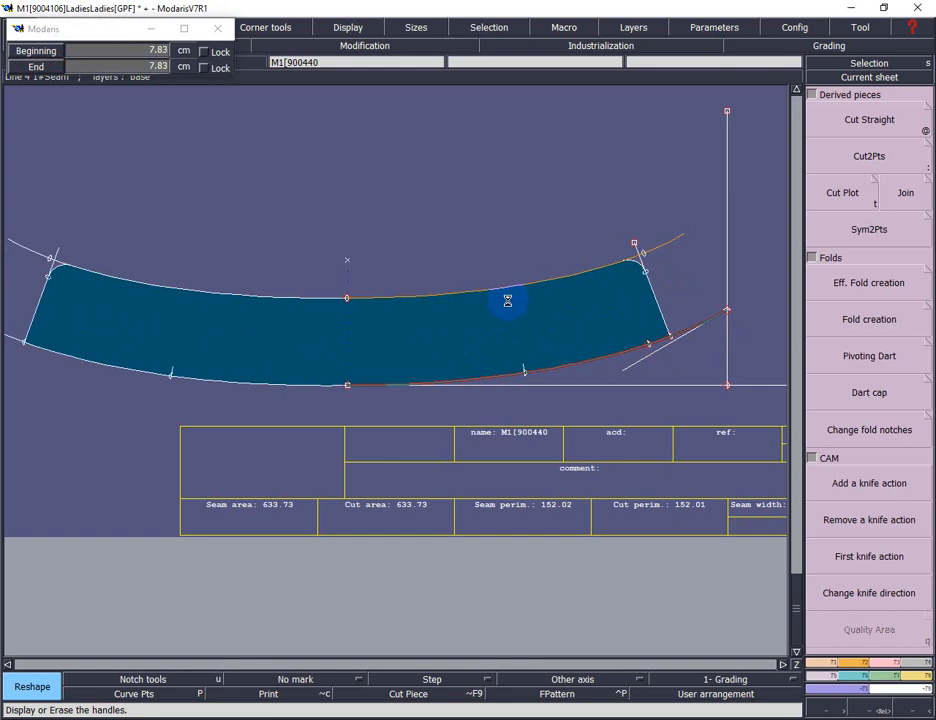
# Narrow the collar by moving its upper parallel edge back to 2.06 cm from the base curve.
pyautogui.click(509, 318)
pyautogui.click(509, 318)
pyautogui.click(510, 303)
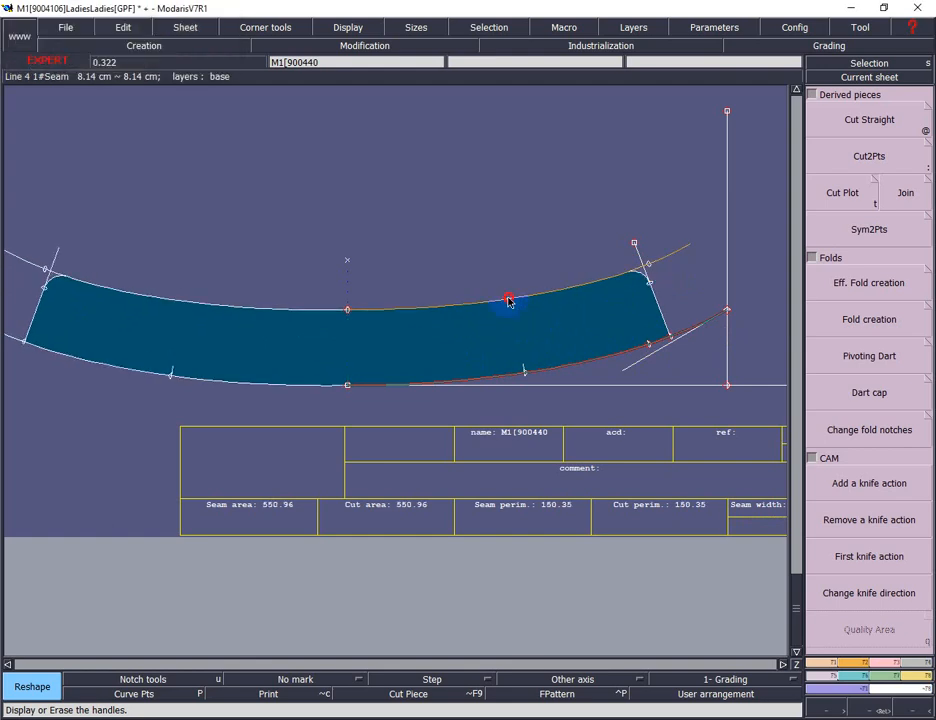
pyautogui.click(510, 305)
pyautogui.click(522, 355)
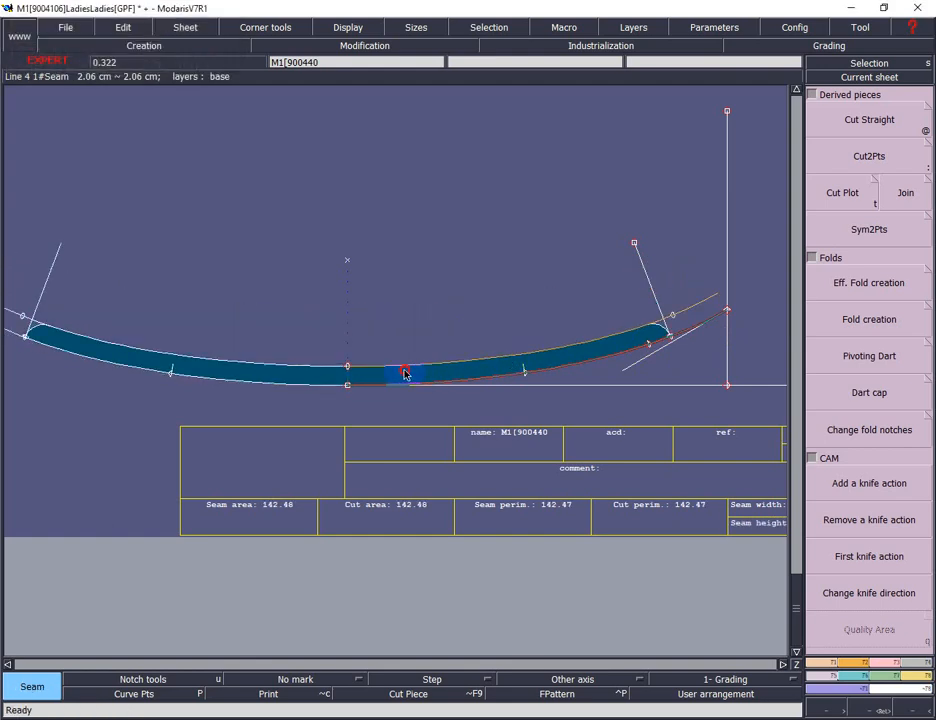
pyautogui.click(342, 378)
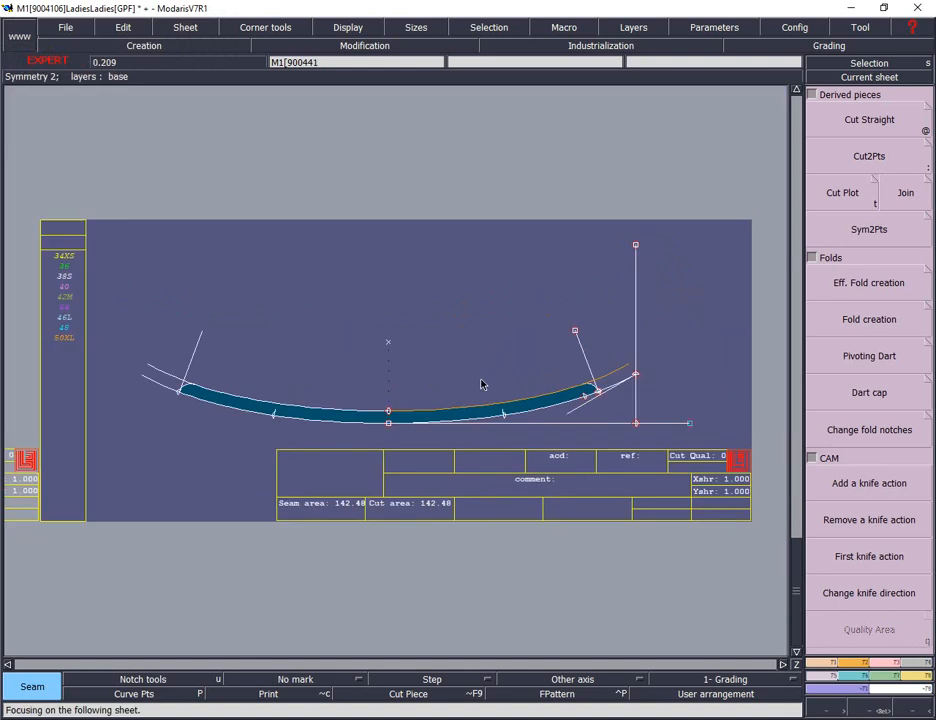
# Turn off extraction with dependency and extract the full collar as a new independent piece.
pyautogui.press('w')
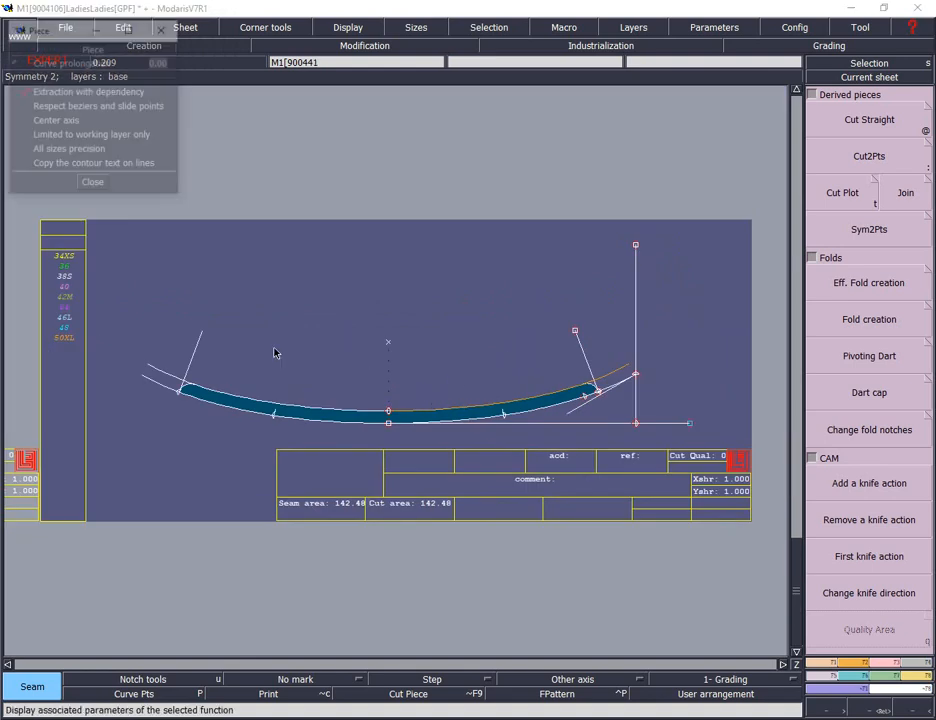
pyautogui.click(58, 93)
pyautogui.click(404, 303)
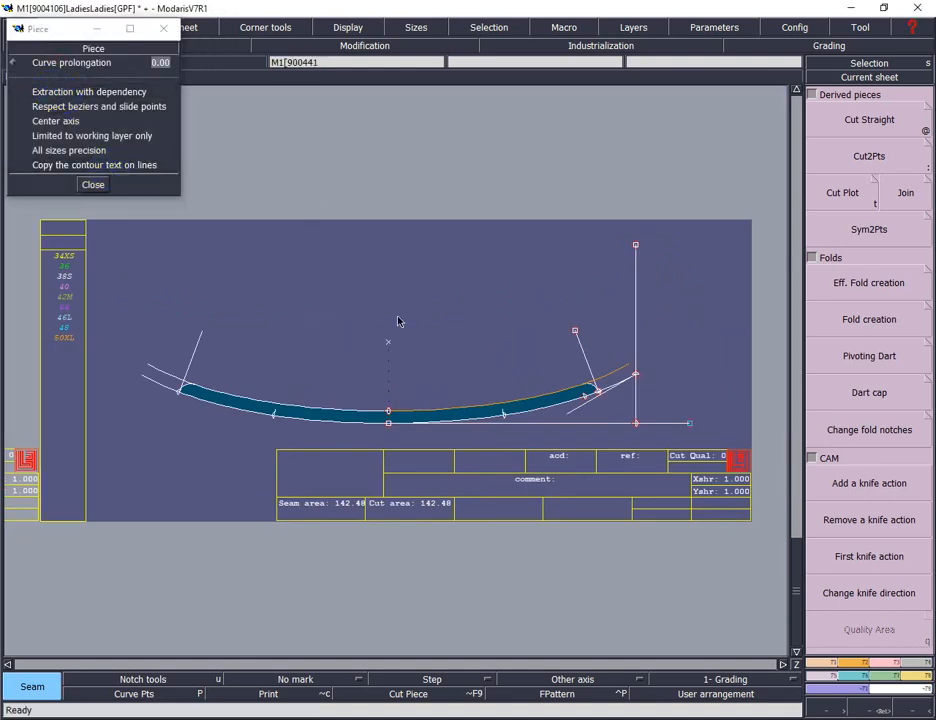
pyautogui.rightClick(471, 416)
# Apply a 0.80 cm seam allowance to all contour curves of the extracted collar.
pyautogui.press('z')
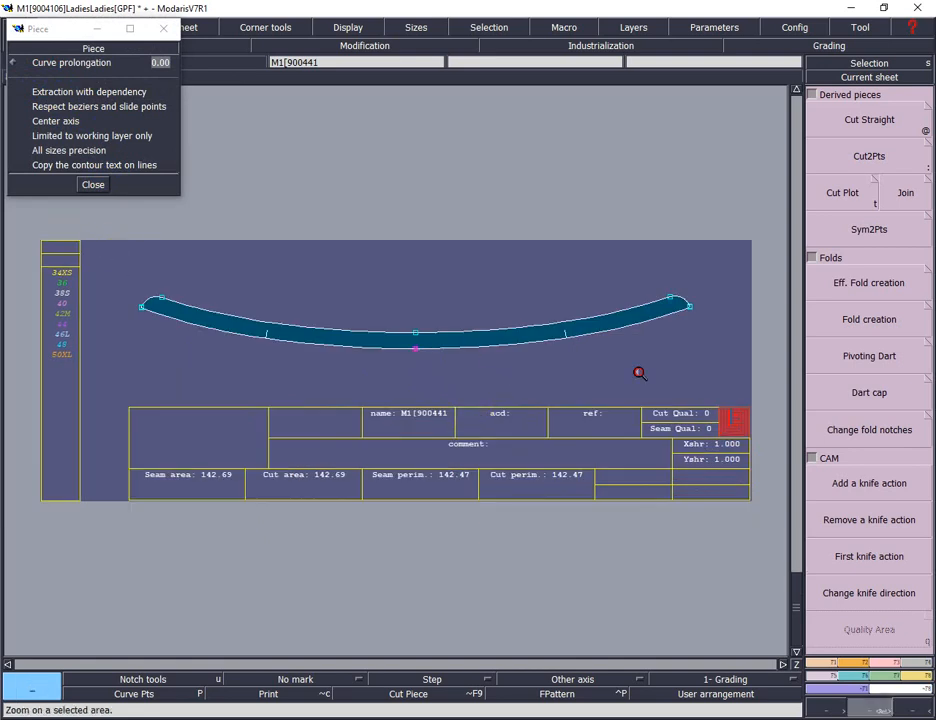
pyautogui.moveTo(640, 373); pyautogui.dragTo(730, 378)
pyautogui.press('F10')
pyautogui.press('F12')
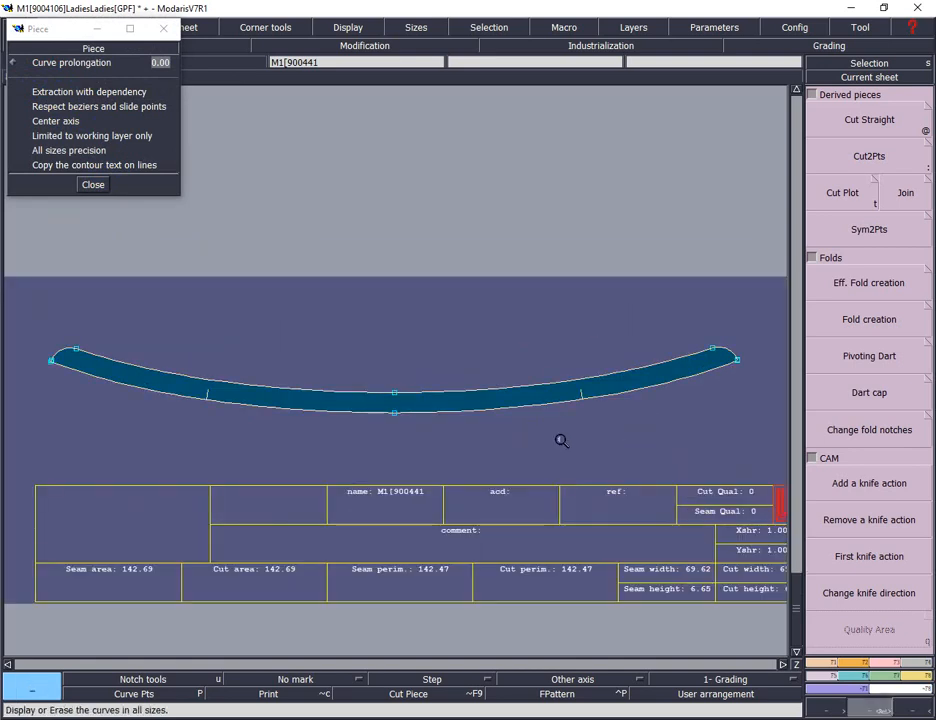
pyautogui.press('l')
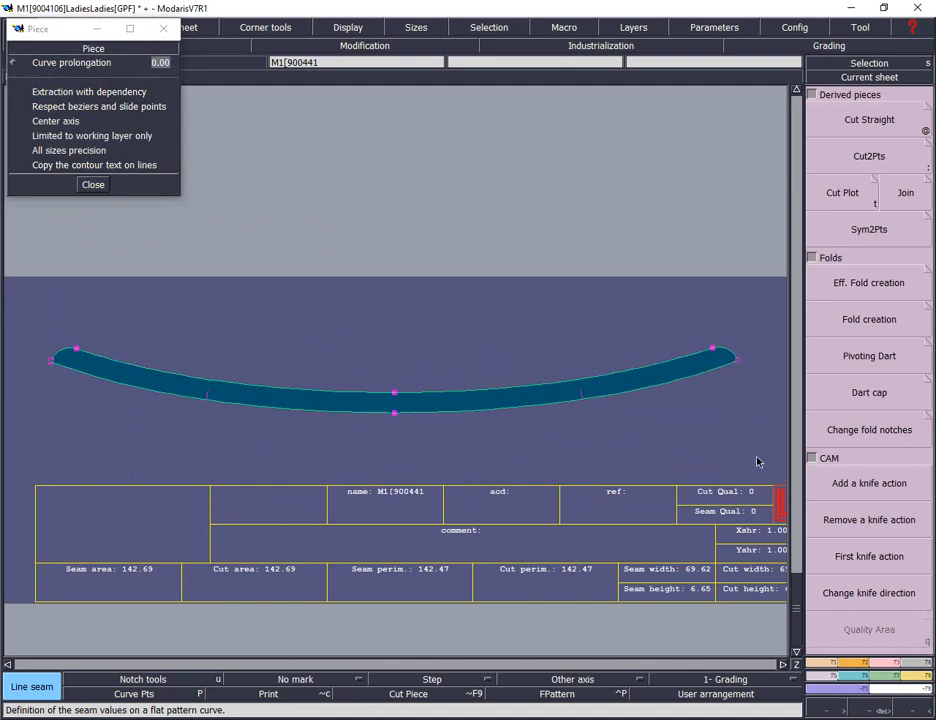
pyautogui.click(636, 395)
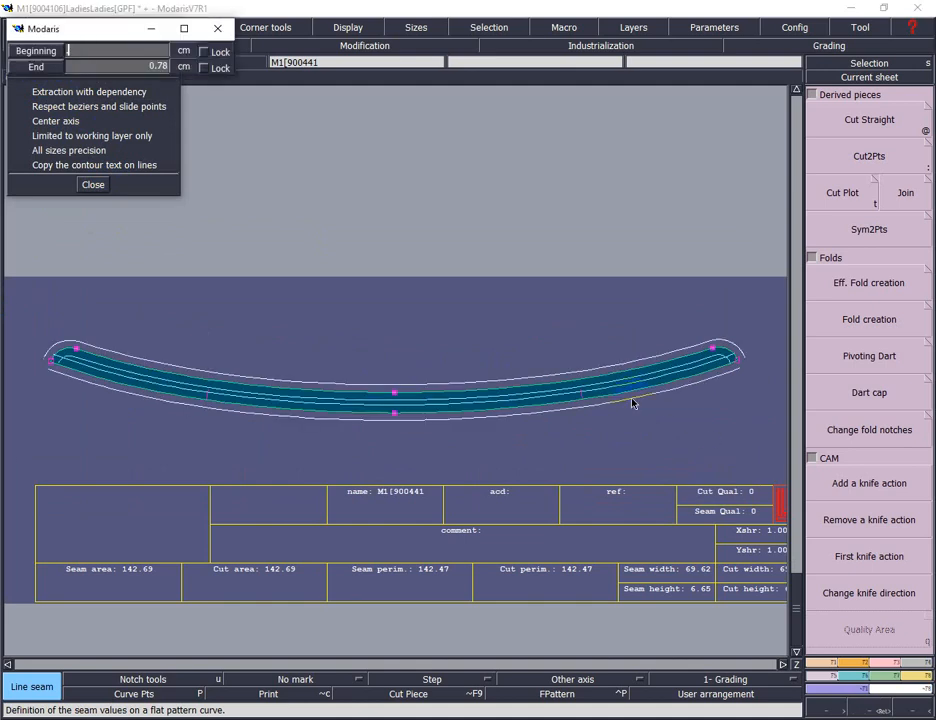
pyautogui.write('.80')
pyautogui.press('Return')
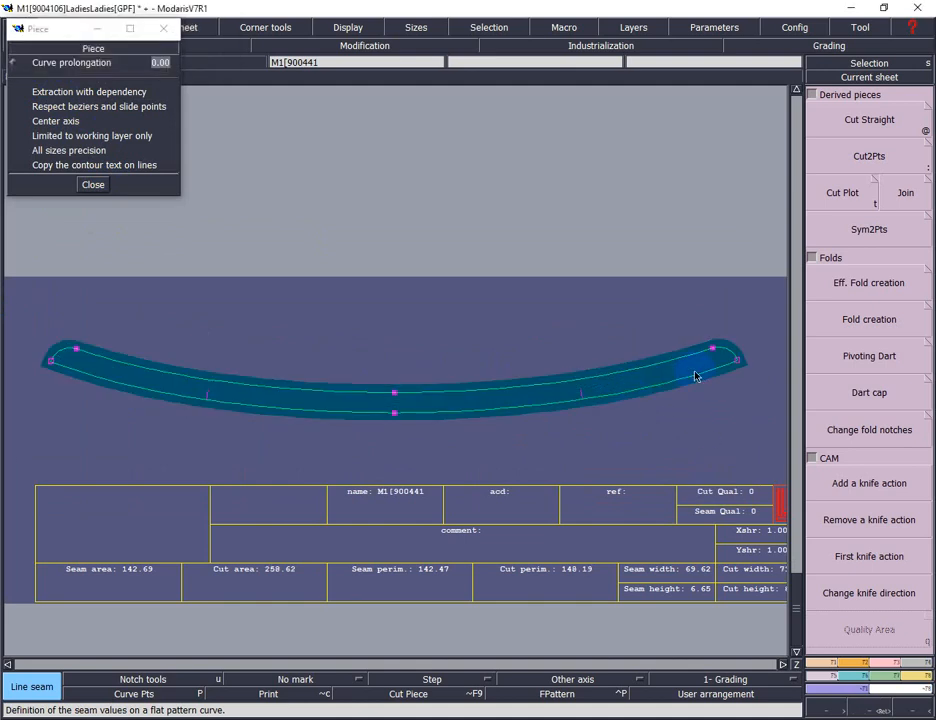
pyautogui.click(585, 431)
pyautogui.press('Return')
# Merge the curves at the extra point beside the lower corner of the collar's right rounded end.
pyautogui.moveTo(320, 292); pyautogui.dragTo(575, 533)
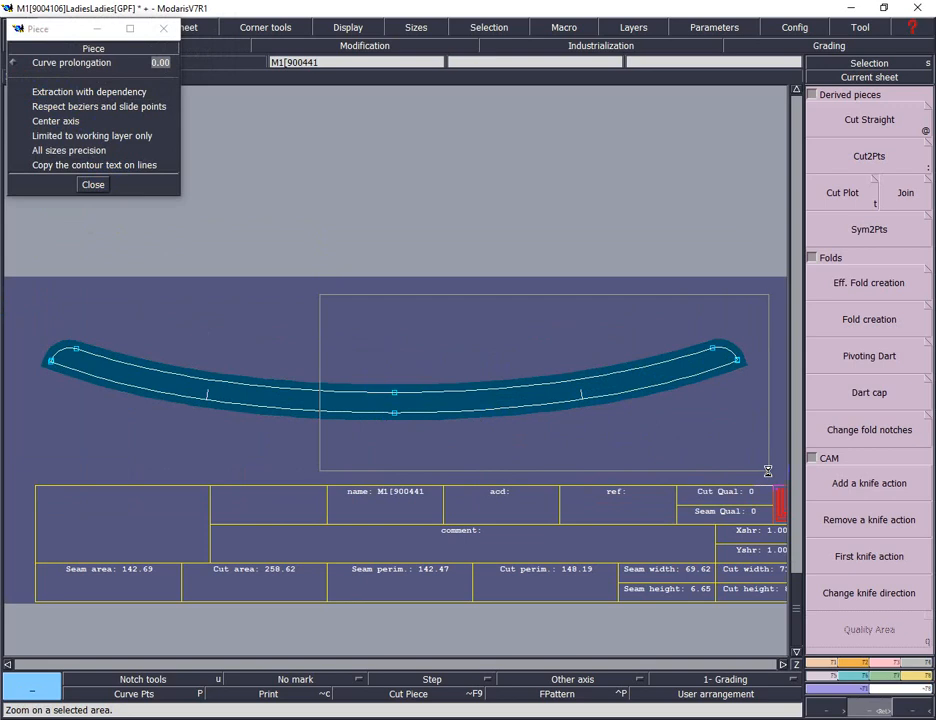
pyautogui.moveTo(595, 272); pyautogui.dragTo(764, 381)
pyautogui.moveTo(429, 210); pyautogui.dragTo(653, 438)
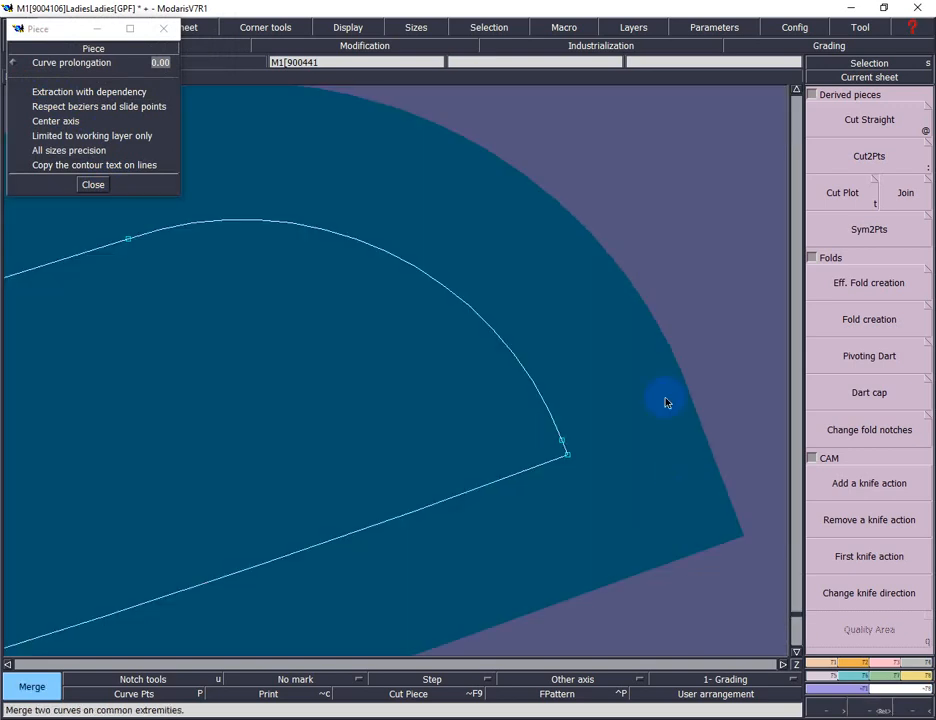
pyautogui.click(562, 440)
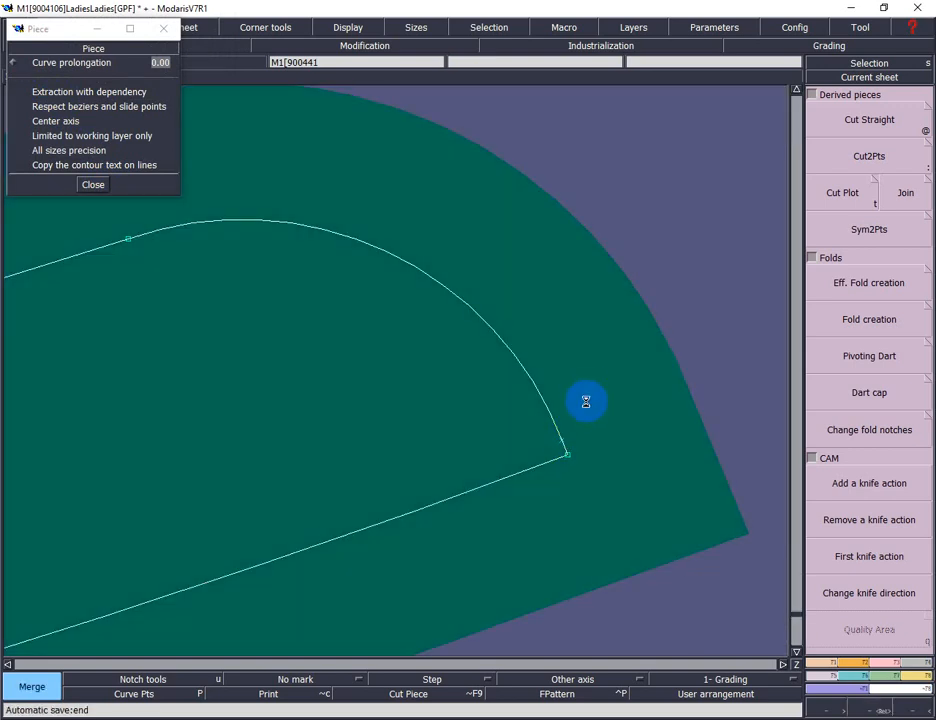
pyautogui.press('Home')
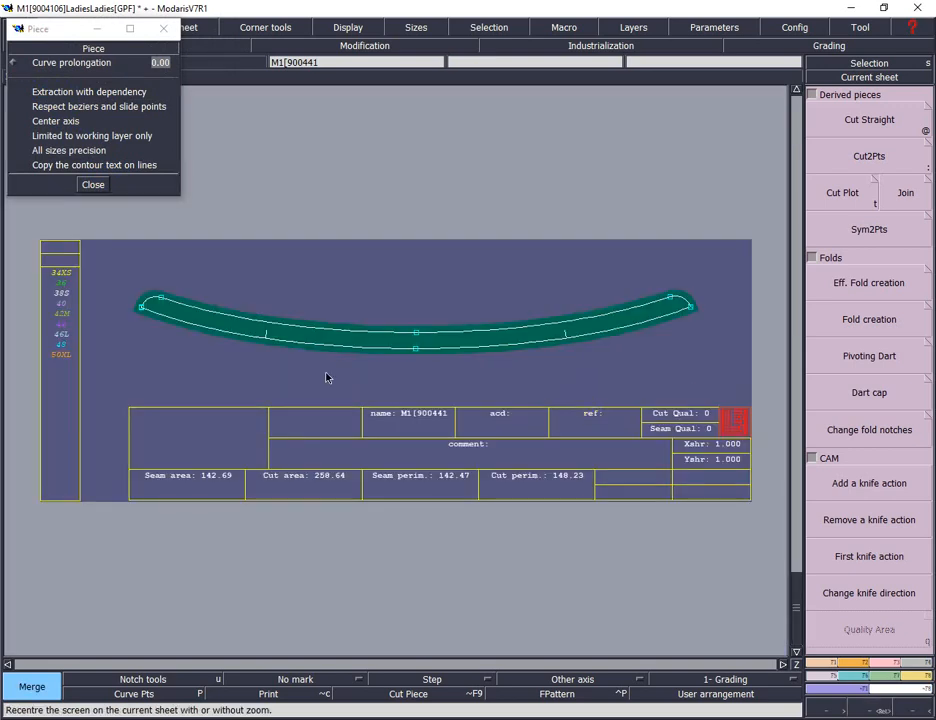
# Delete the extra point beside the lower corner of the collar's left rounded end.
pyautogui.press('Return')
pyautogui.moveTo(120, 296); pyautogui.dragTo(236, 399)
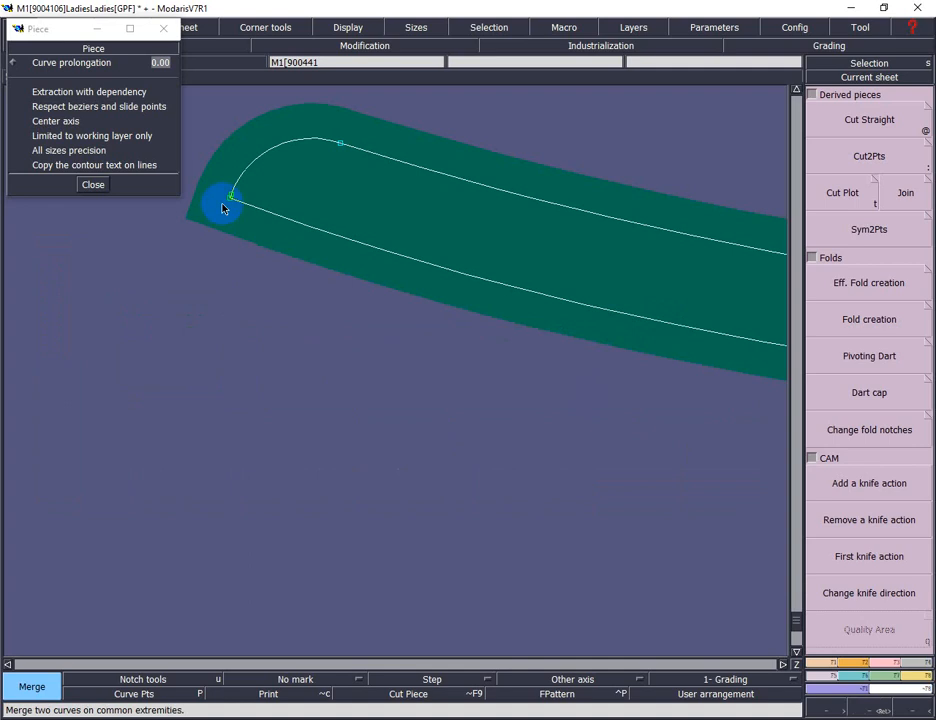
pyautogui.press('Return')
pyautogui.moveTo(228, 182); pyautogui.dragTo(260, 232)
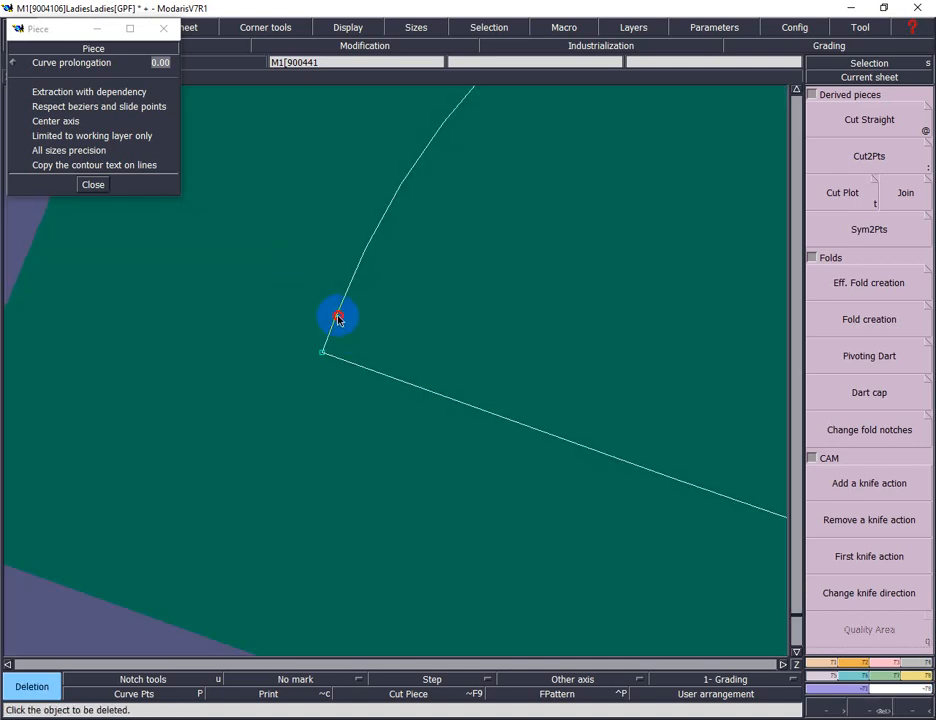
pyautogui.click(337, 318)
pyautogui.press('Home')
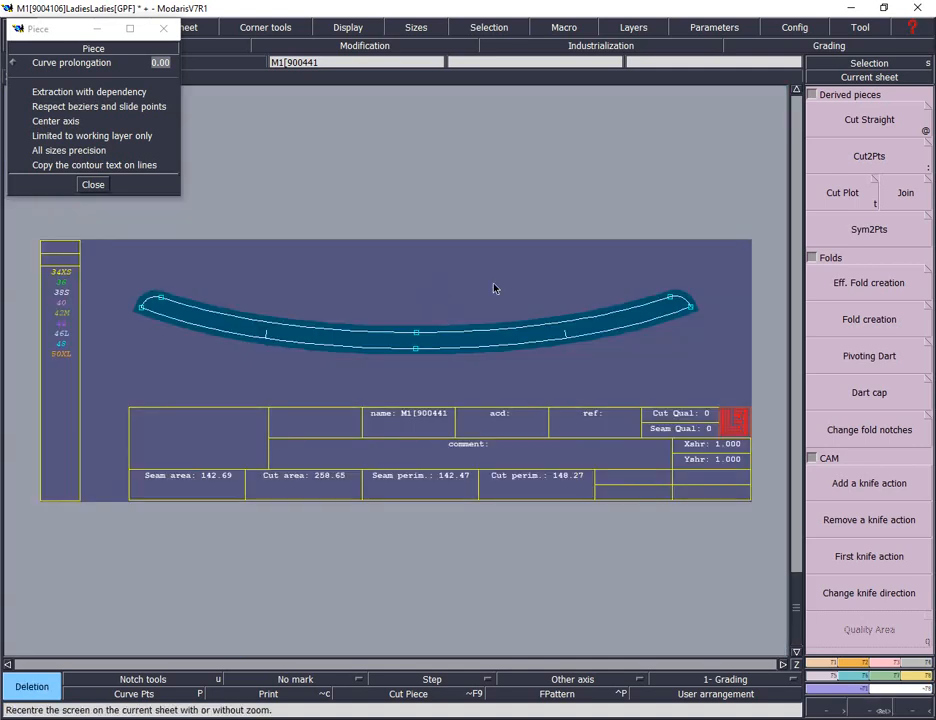
# Inspect the seam allowance outline at the collar's right rounded end.
pyautogui.press('Return')
pyautogui.moveTo(635, 282); pyautogui.dragTo(699, 352)
pyautogui.moveTo(475, 292); pyautogui.dragTo(598, 397)
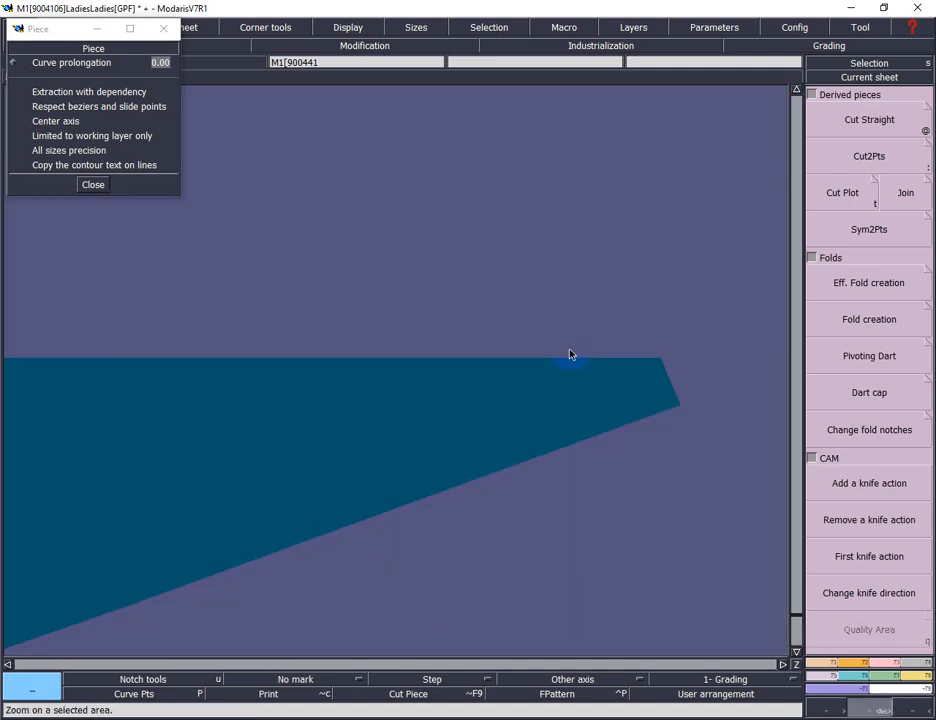
pyautogui.press('Home')
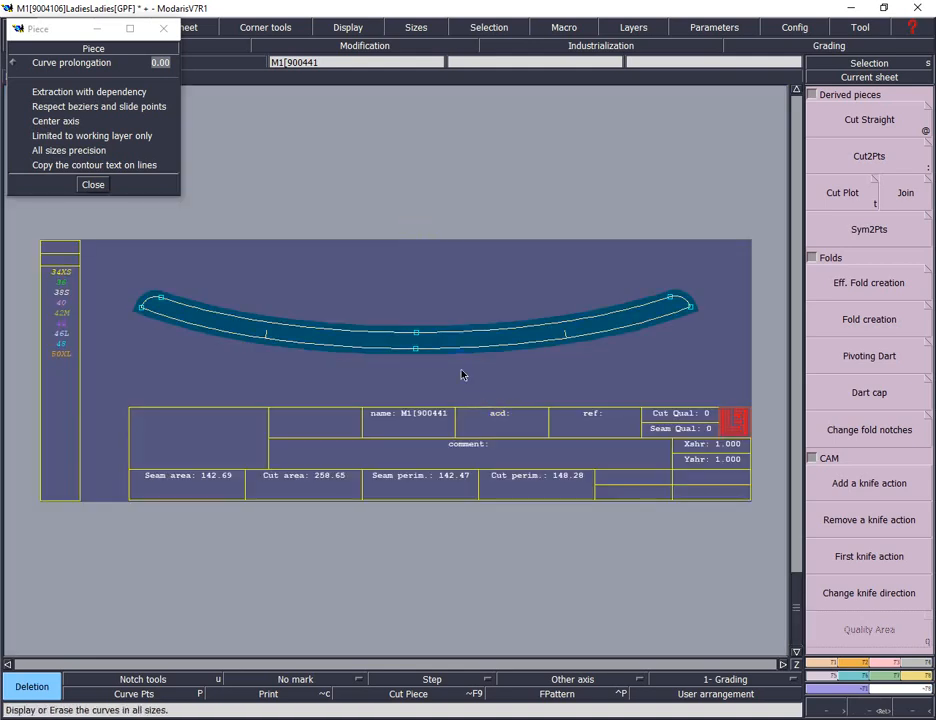
# Set the library access paths to the desktop folder h and automatically arrange all sheets on the desk.
pyautogui.press('h')
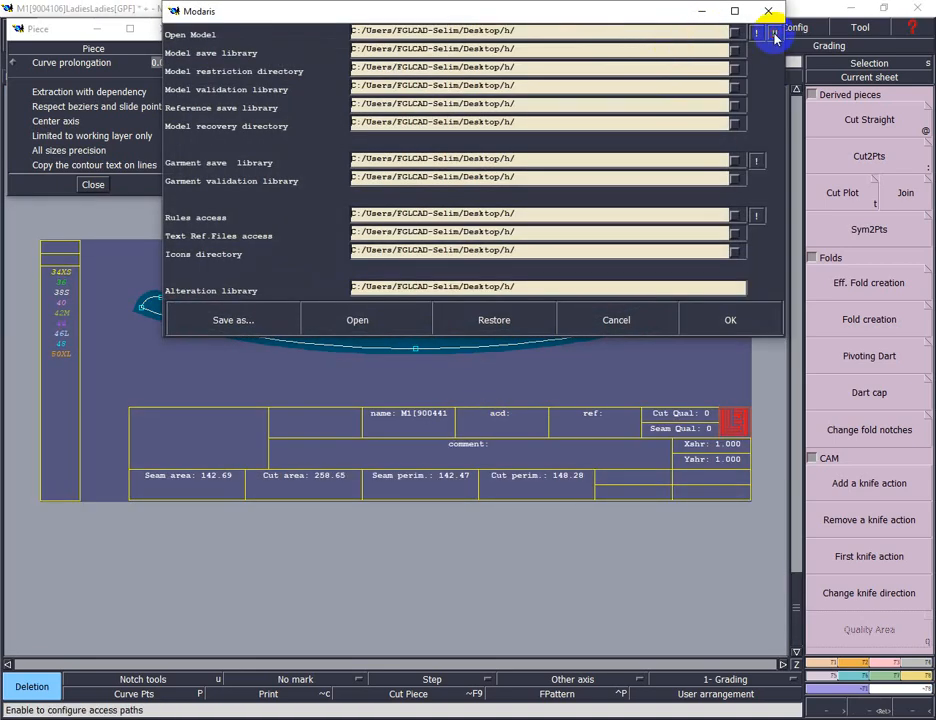
pyautogui.click(716, 316)
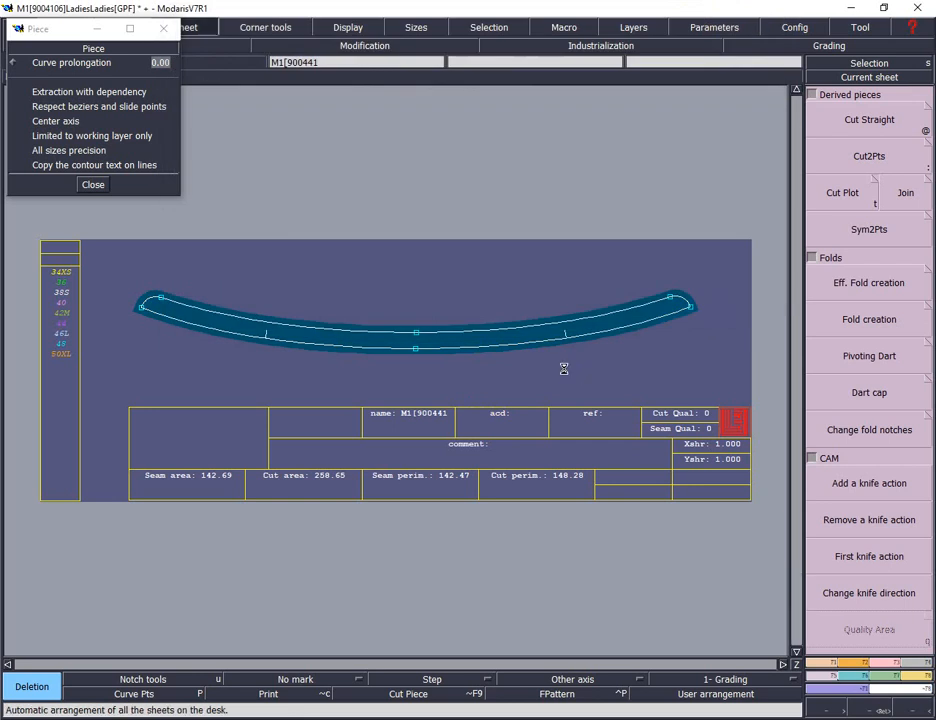
pyautogui.press('8')
pyautogui.press('s')
pyautogui.press('j')
pyautogui.press('h')
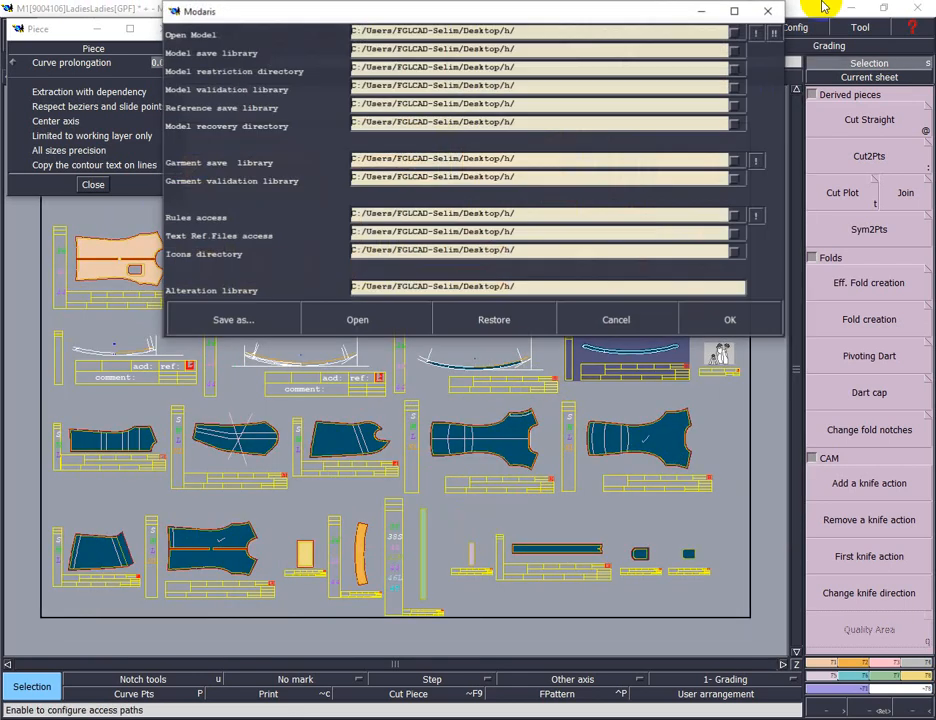
pyautogui.click(675, 316)
pyautogui.click(148, 184)
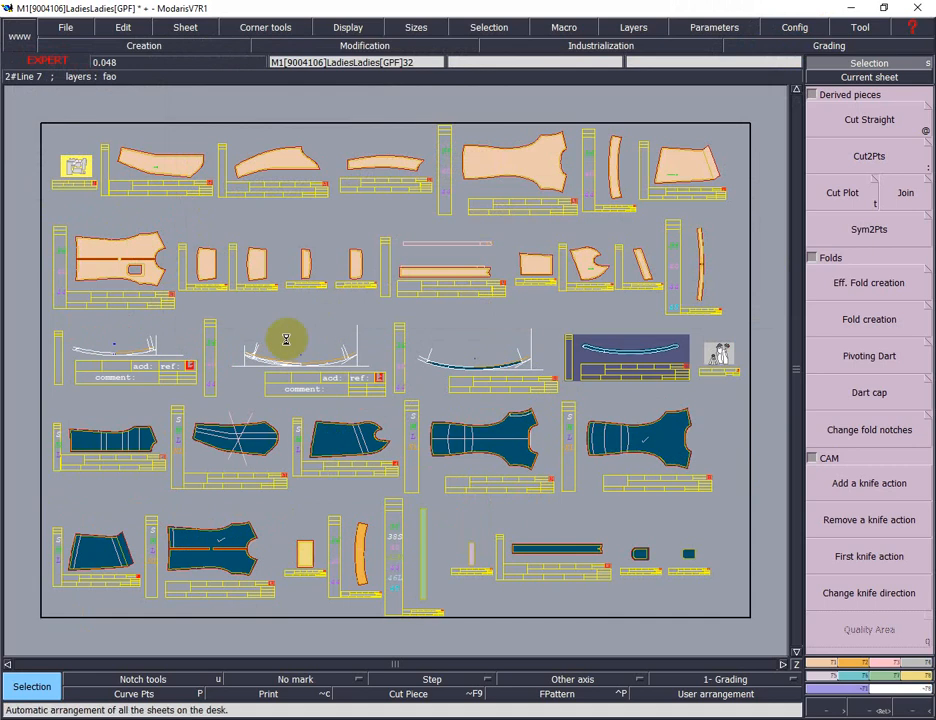
pyautogui.click(722, 316)
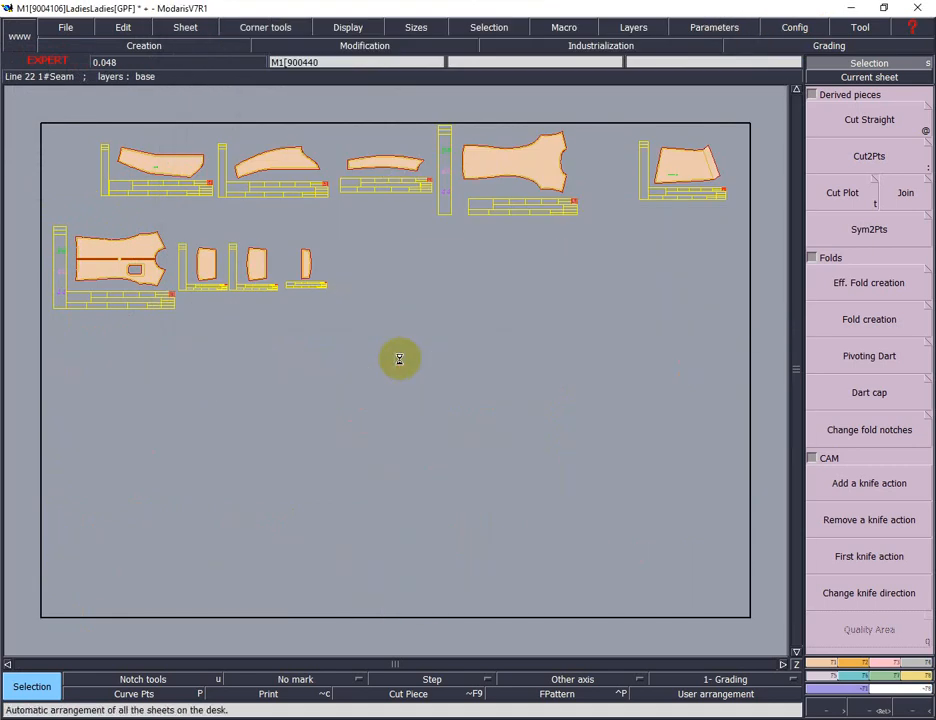
# Reapply the desktop folder h to the model and garment library access paths.
pyautogui.hotkey('ctrl', 'a')
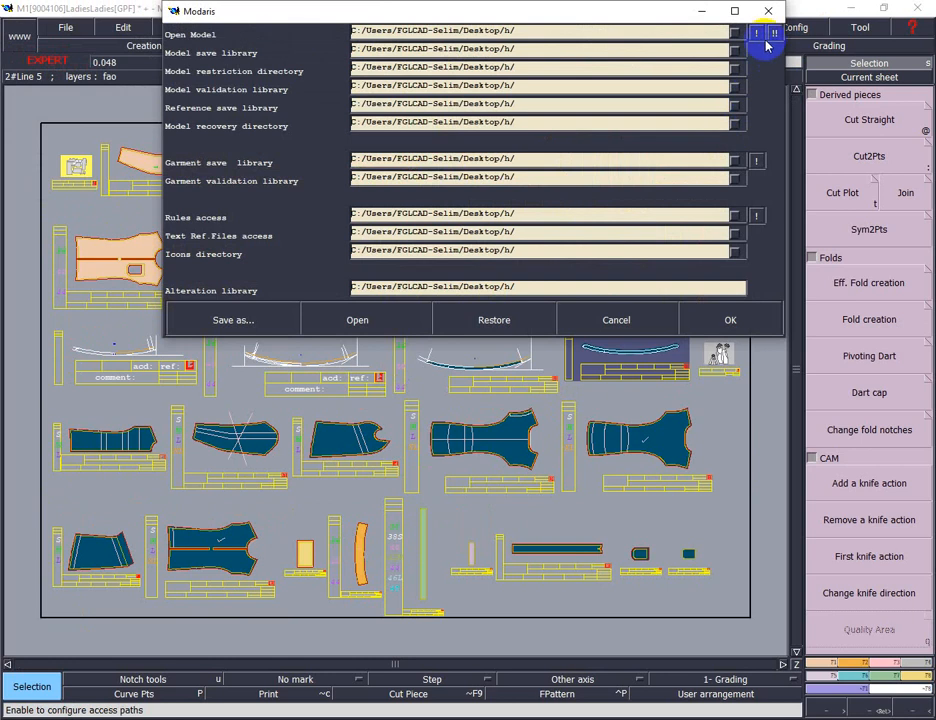
pyautogui.click(728, 320)
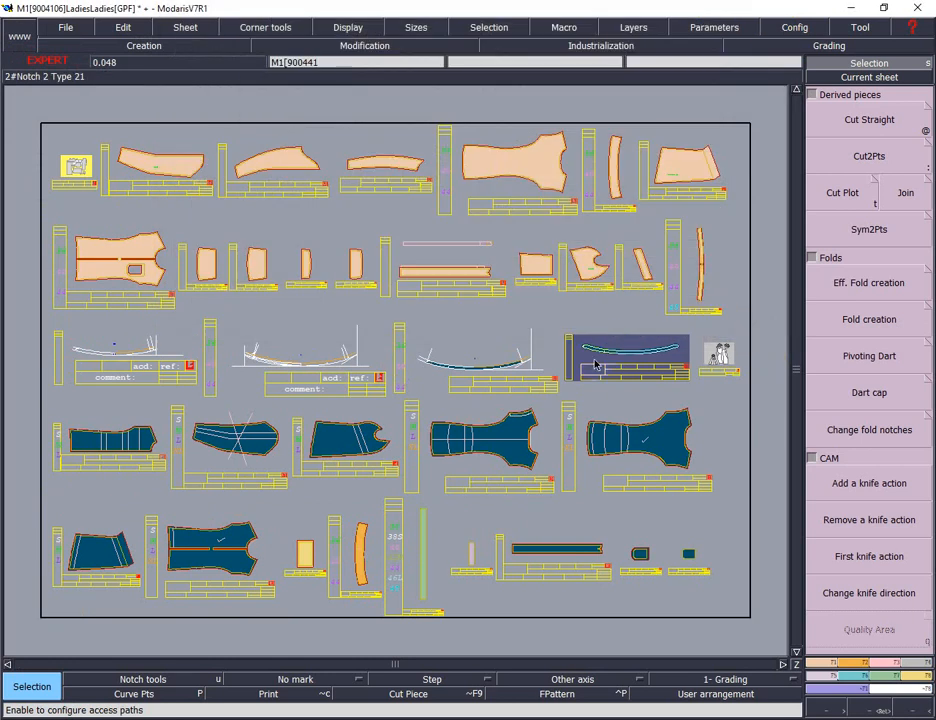
pyautogui.hotkey('ctrl', 'a')
pyautogui.click(687, 328)
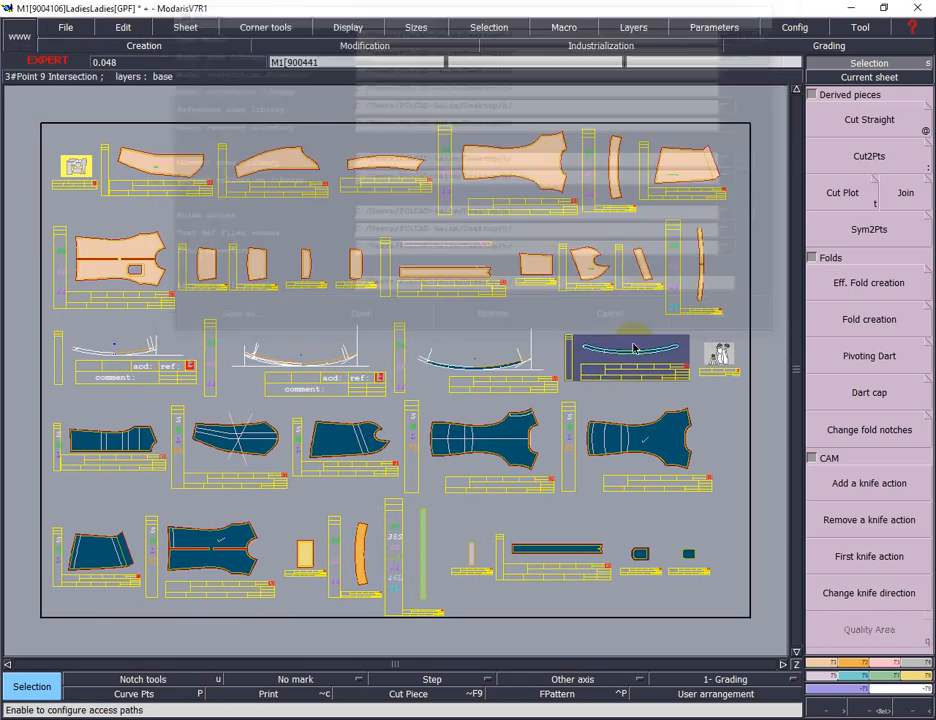
# Save the model with its garment file and quit the program, confirming the exit.
pyautogui.click(392, 450)
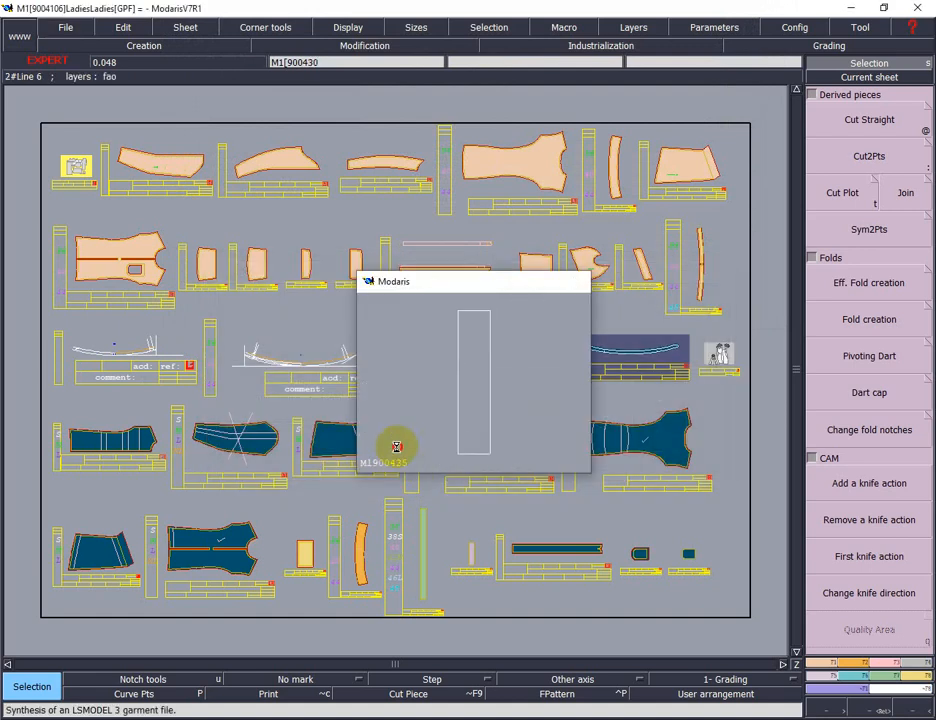
pyautogui.click(394, 449)
pyautogui.click(394, 452)
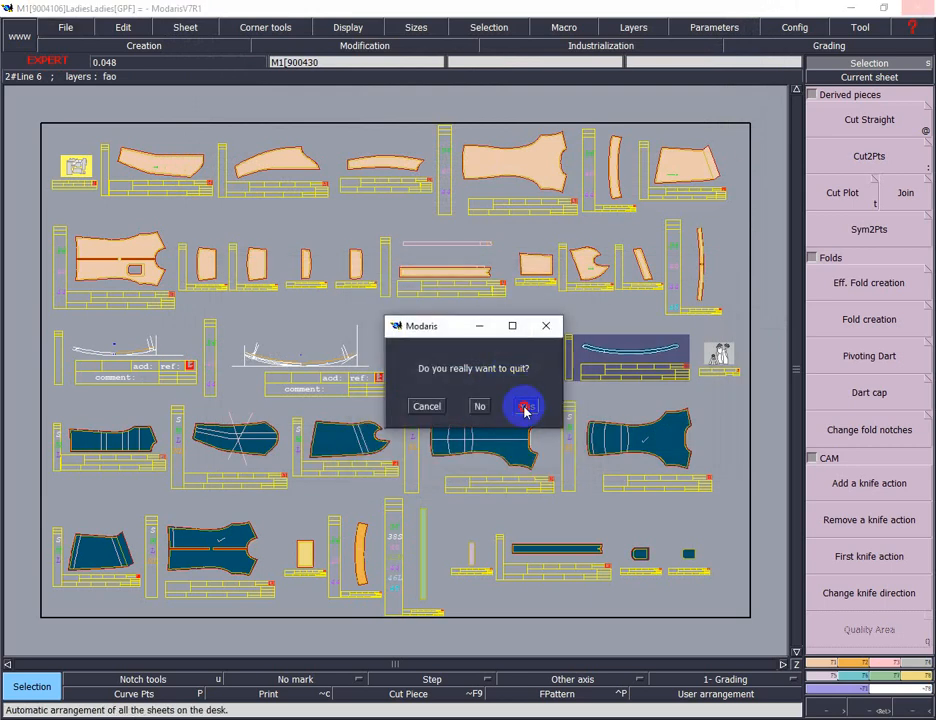
pyautogui.click(426, 407)
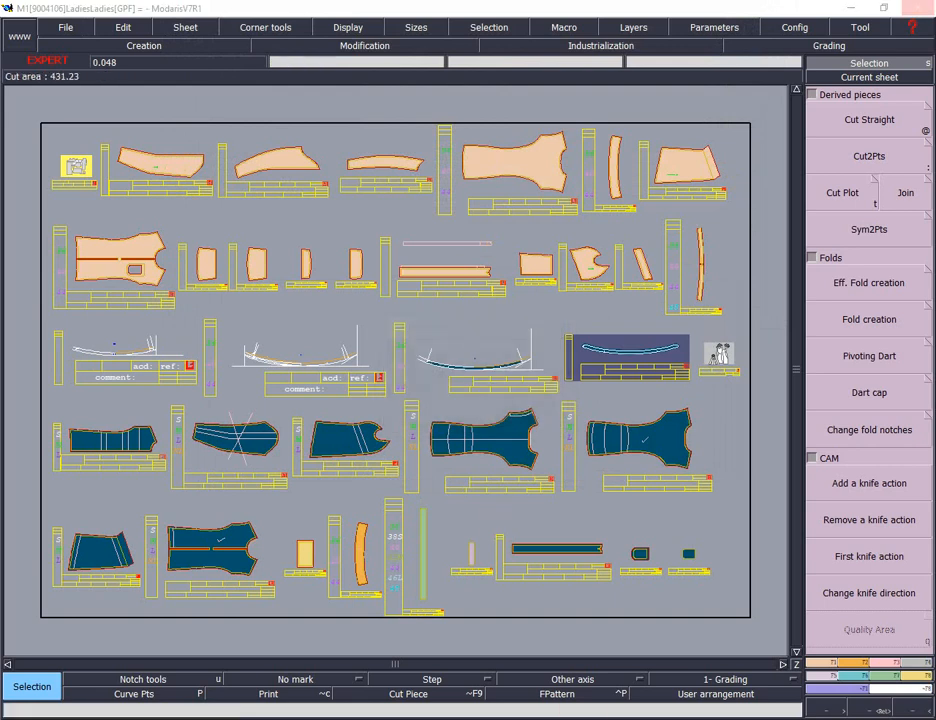